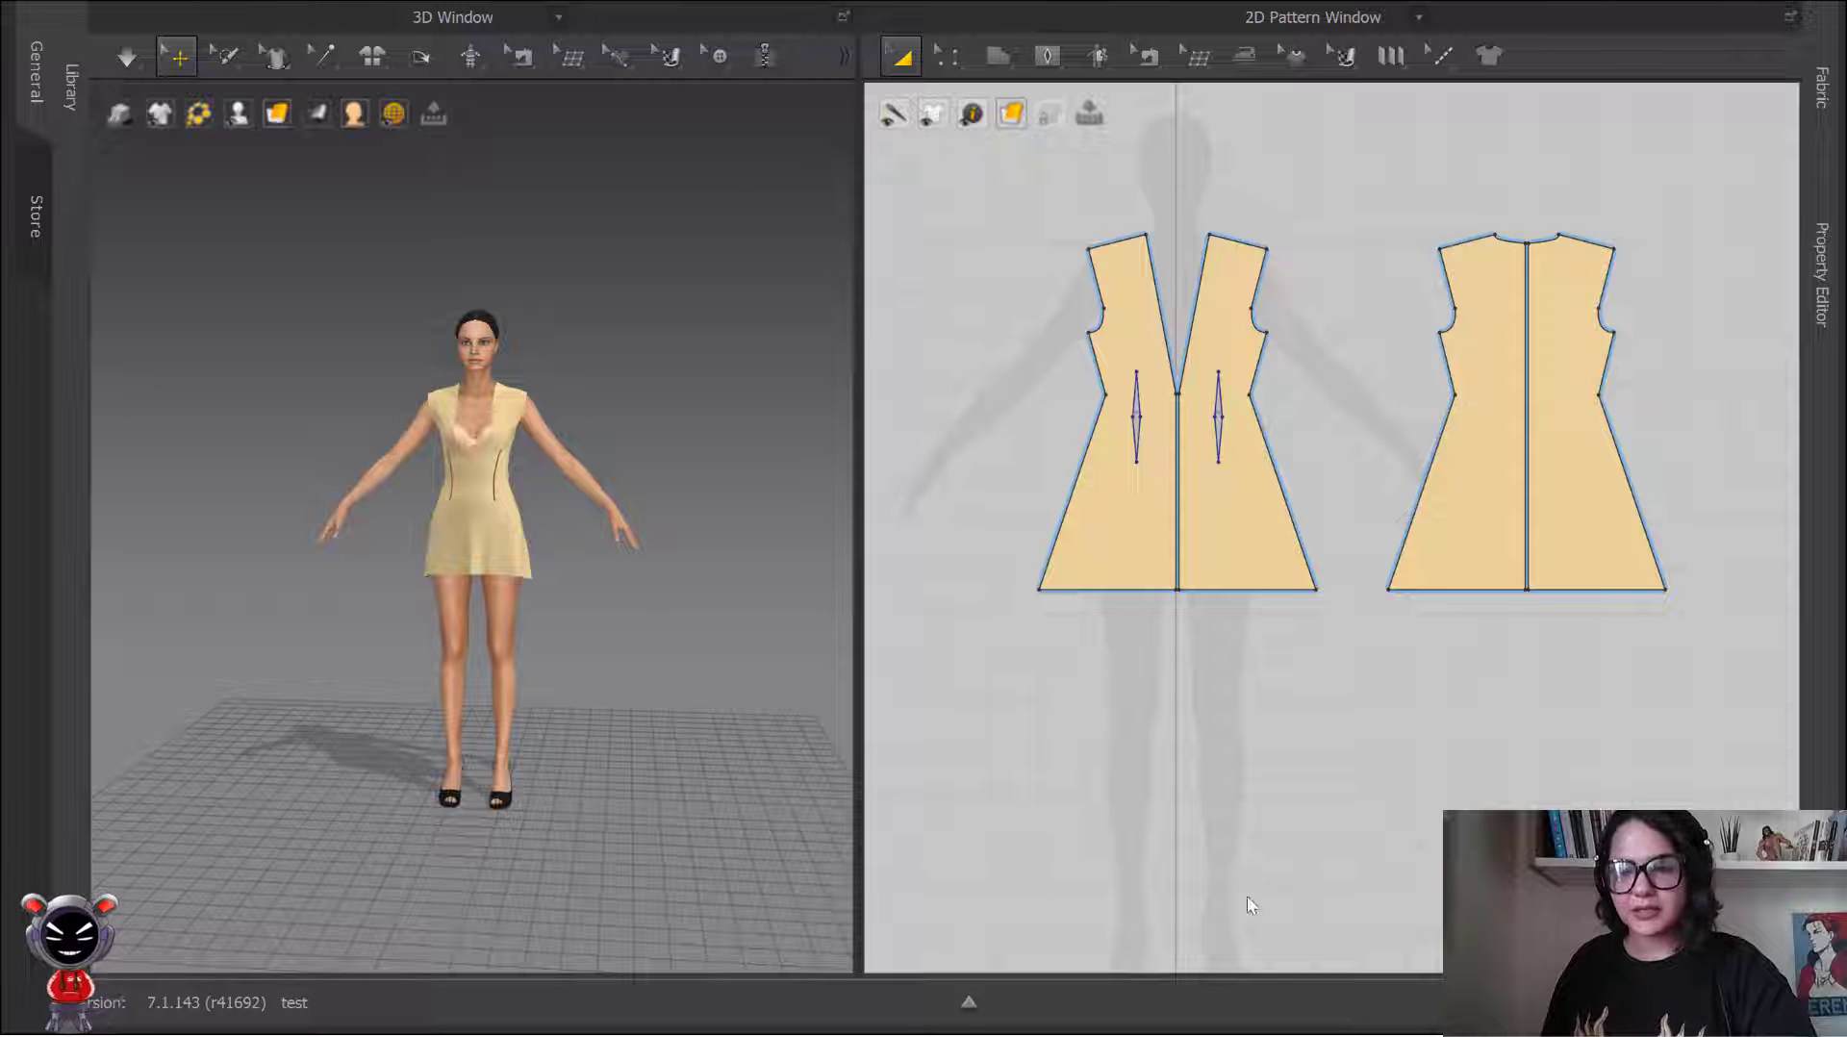
{"action": "left_click", "coordinate": [948, 56]}
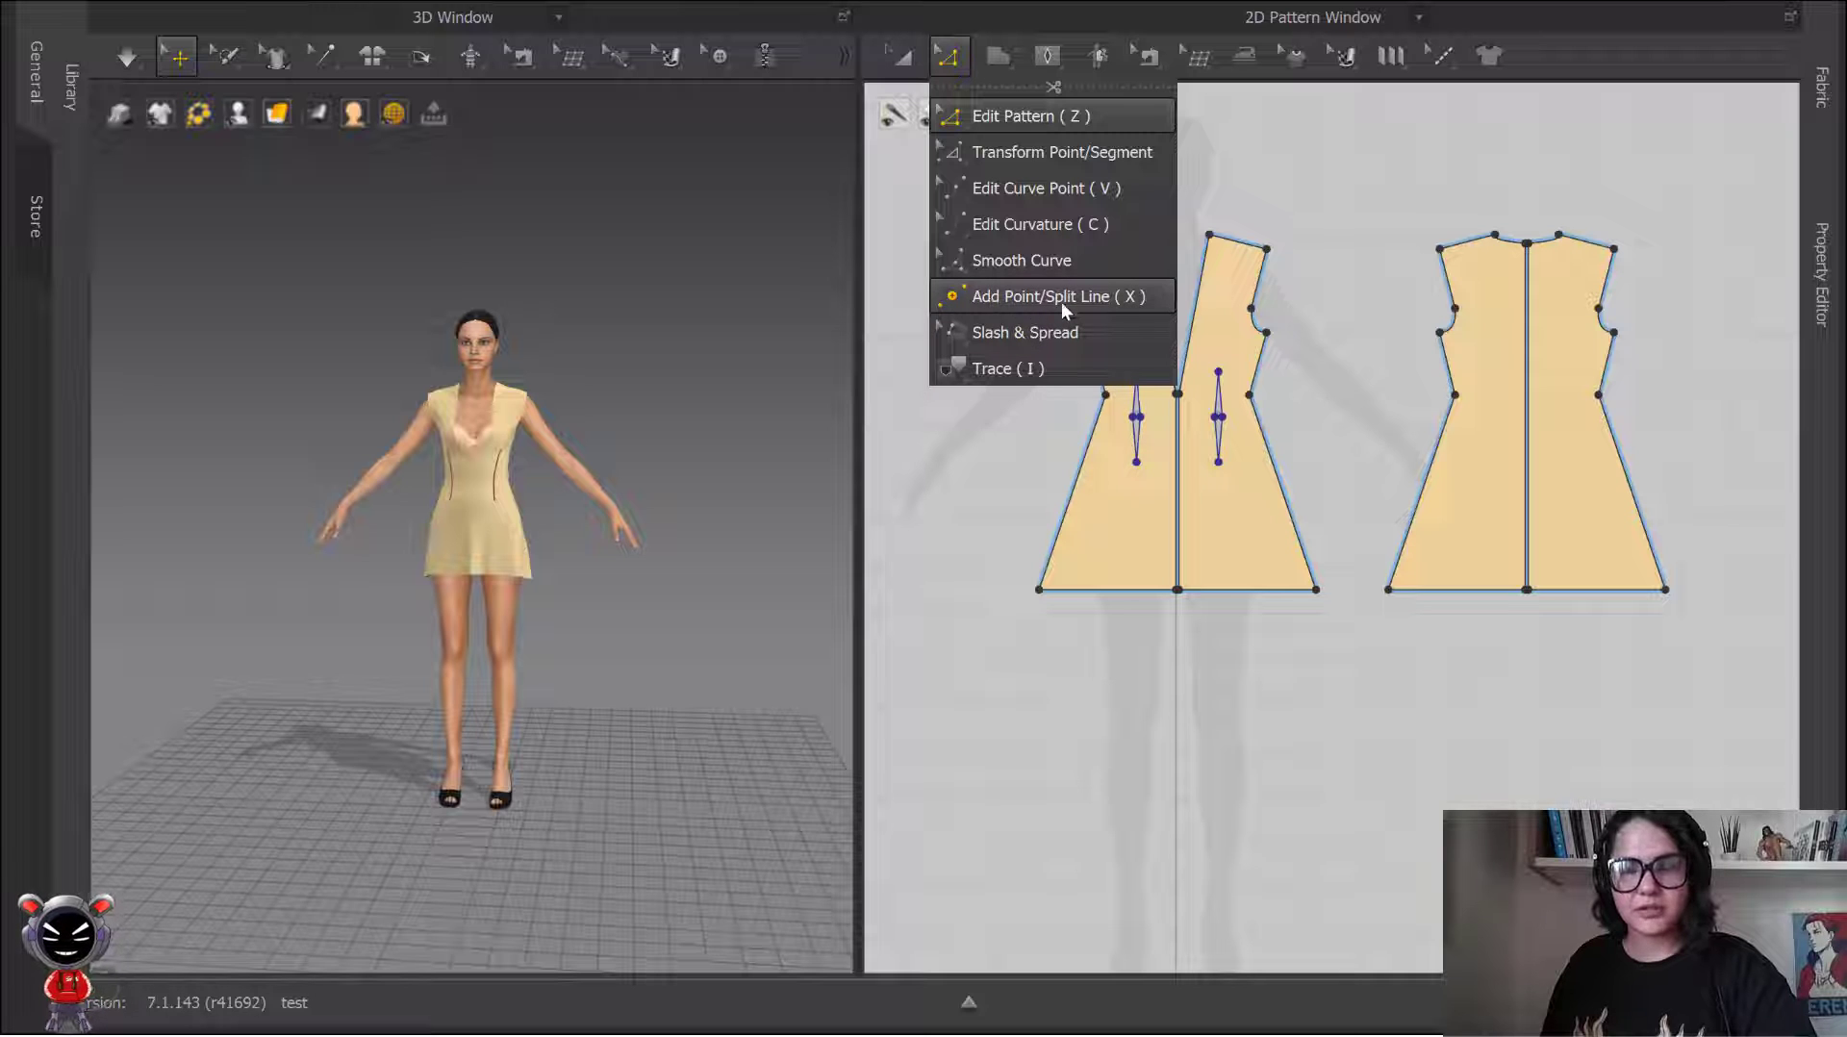
{"action": "left_click", "coordinate": [1135, 299]}
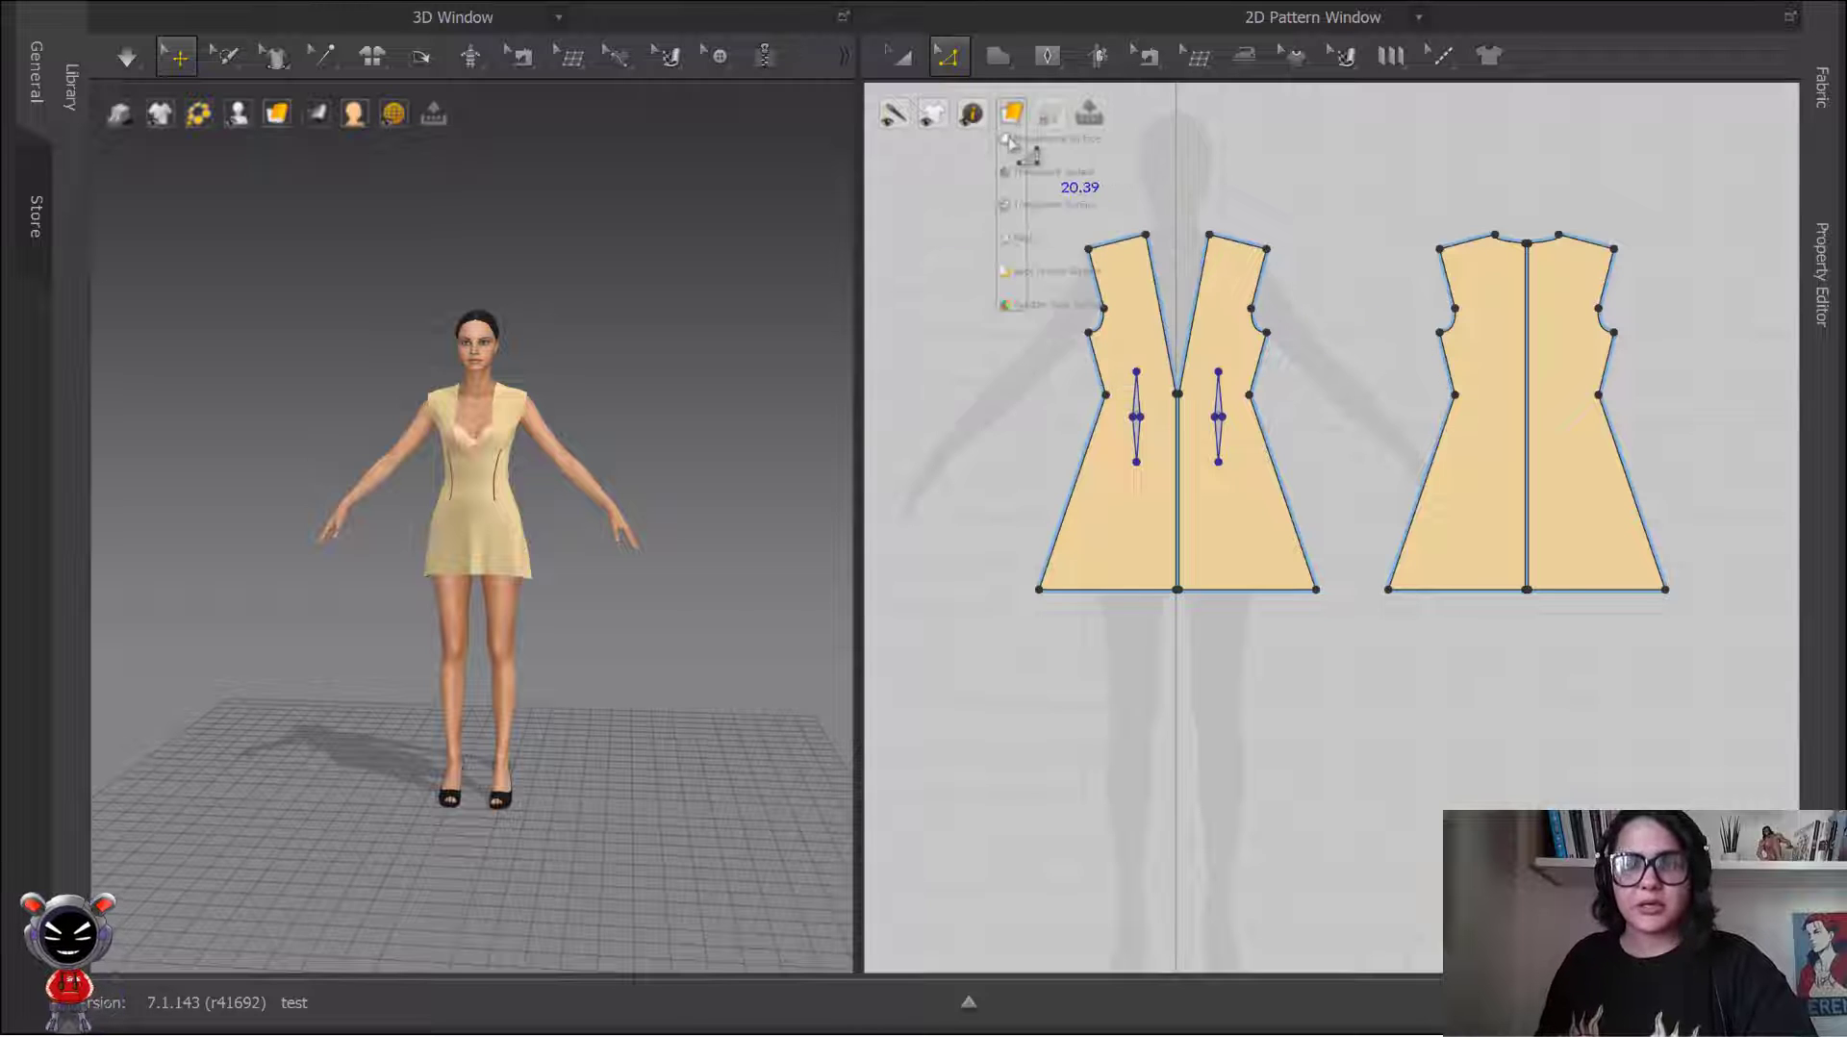
Step: Create a rectangular pattern 20 cm wide and 50 cm high in the empty space beside the dress front
{"action": "right_click_drag", "start_coordinate": [1222, 199], "coordinate": [1414, 210]}
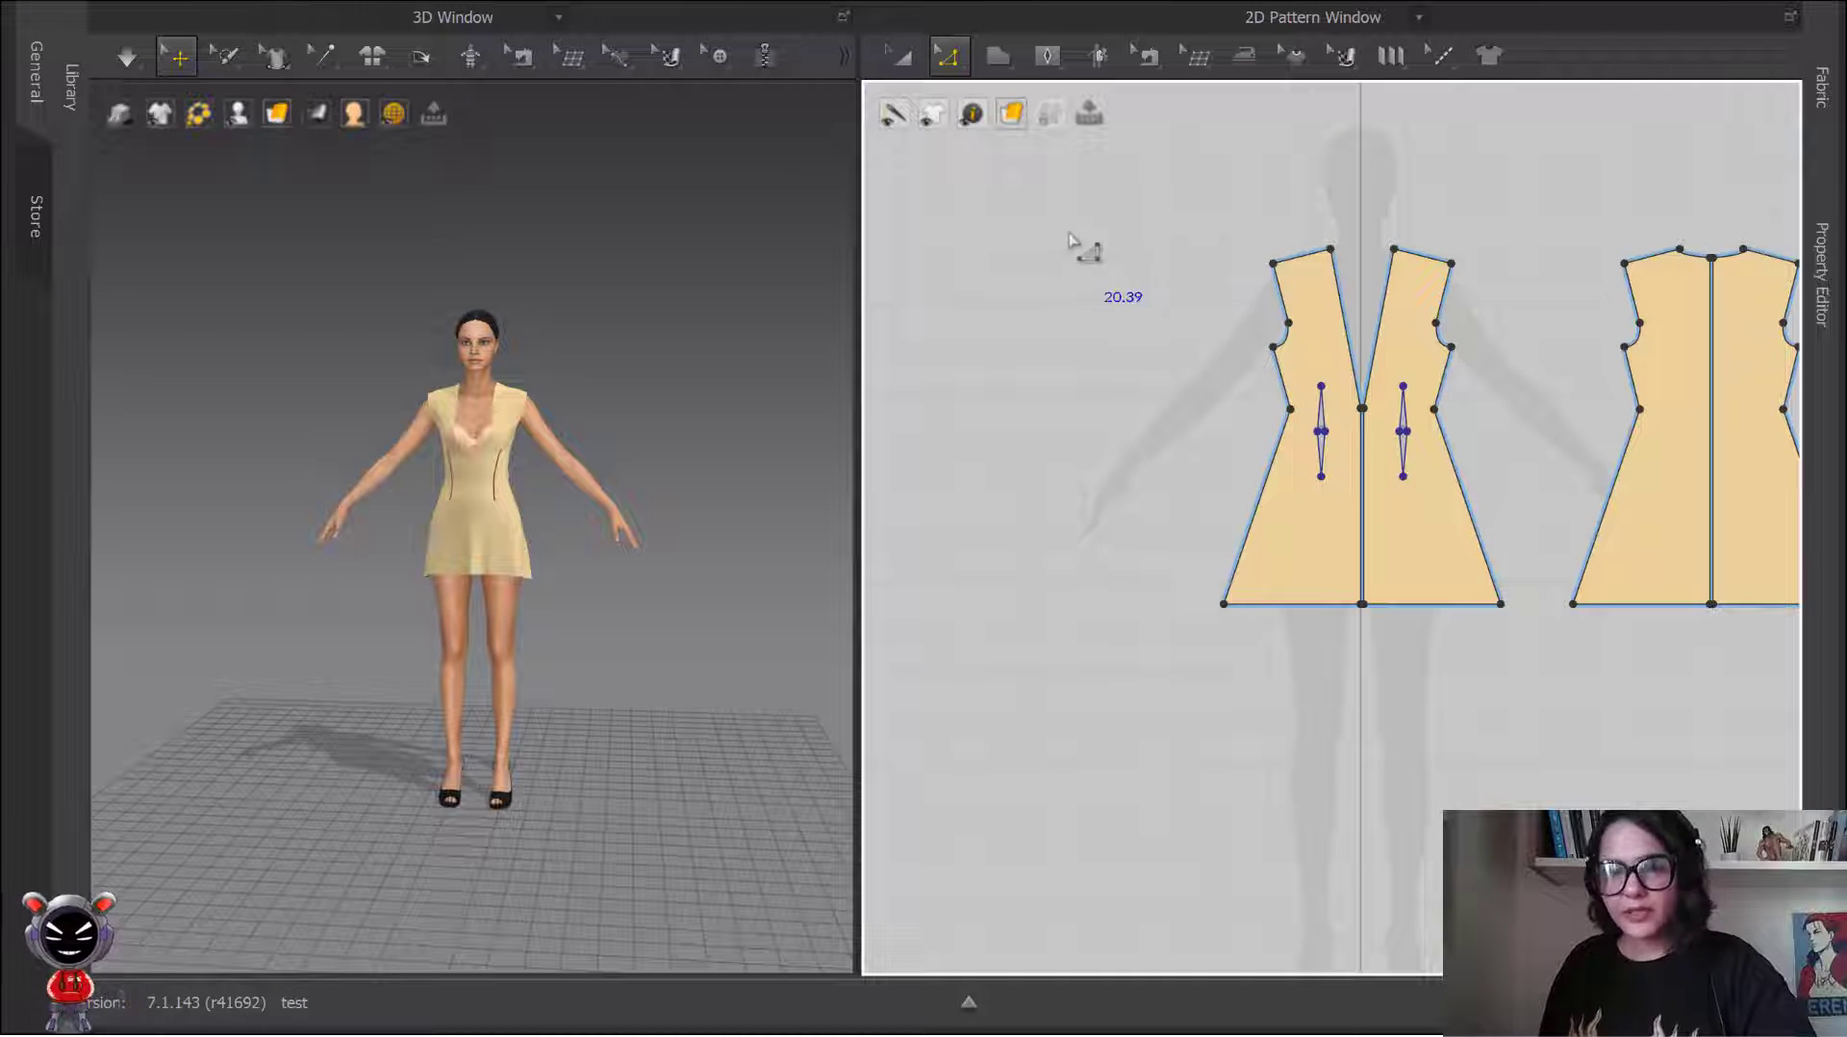
{"action": "left_click", "coordinate": [998, 56]}
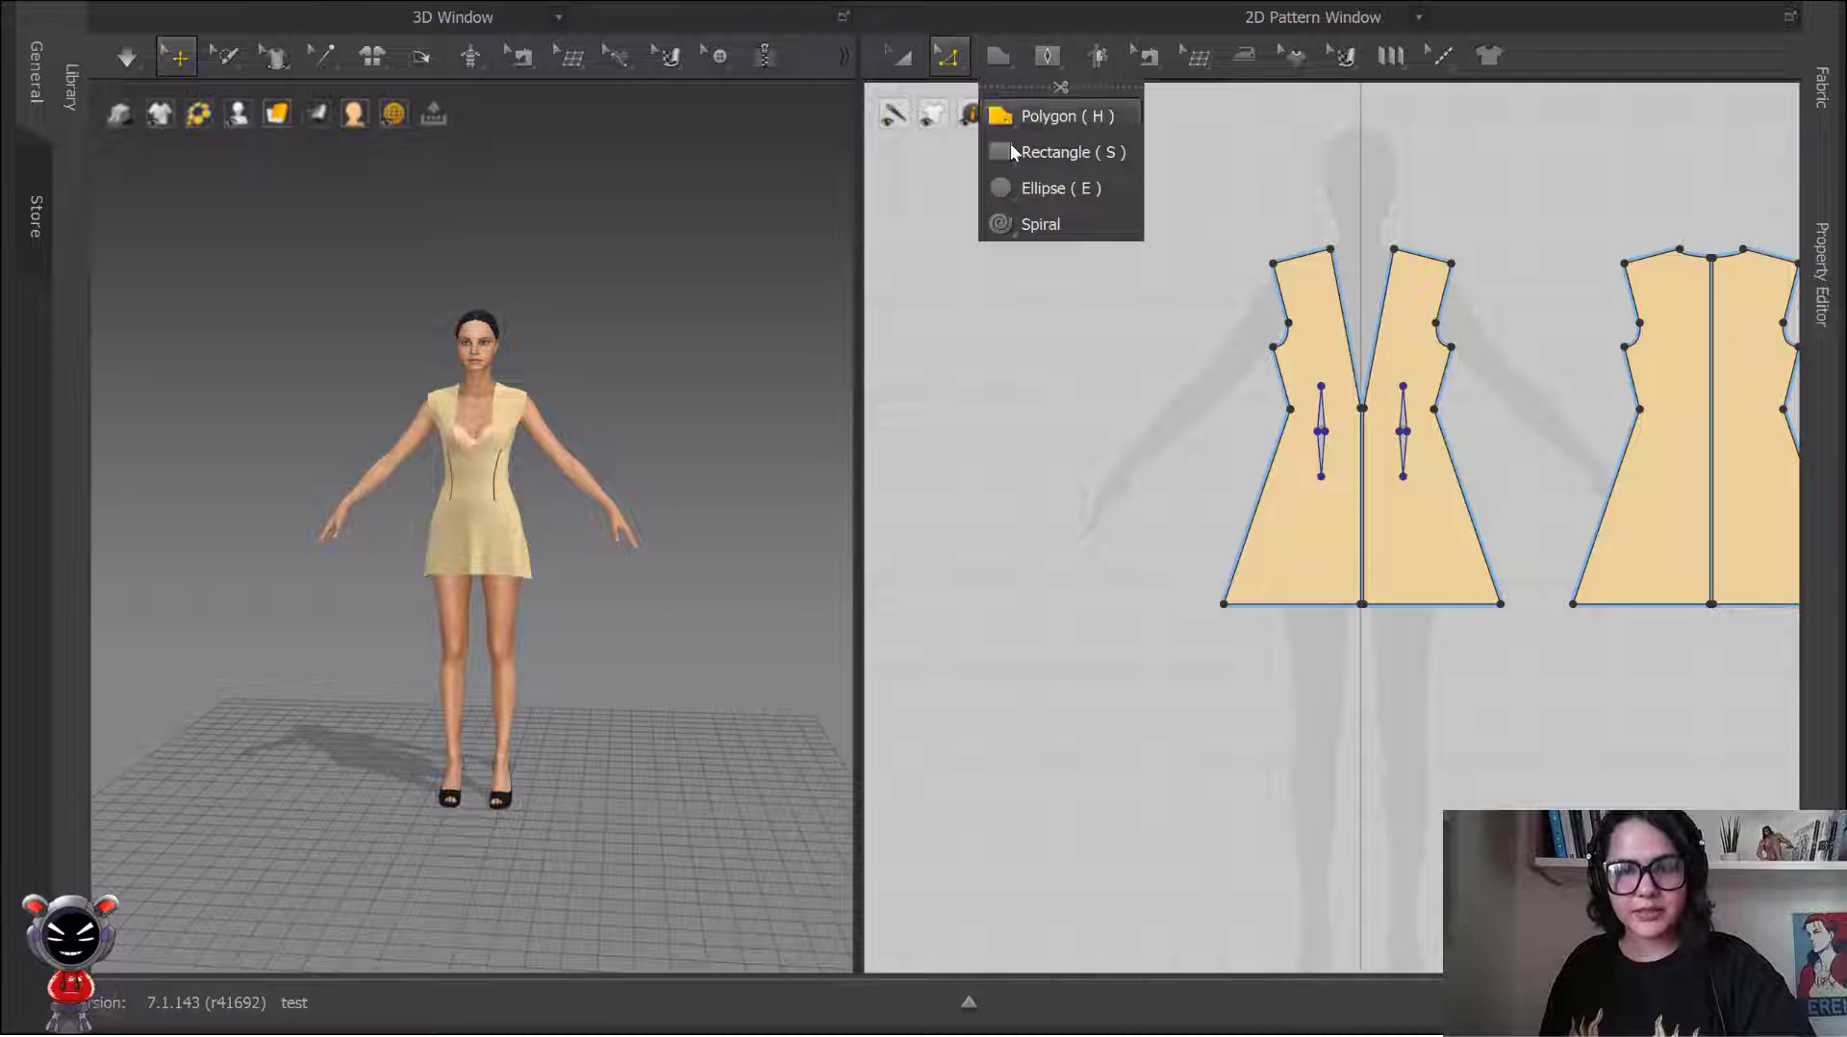
{"action": "scroll", "coordinate": [1395, 366], "scroll_direction": "up", "scroll_amount": 4}
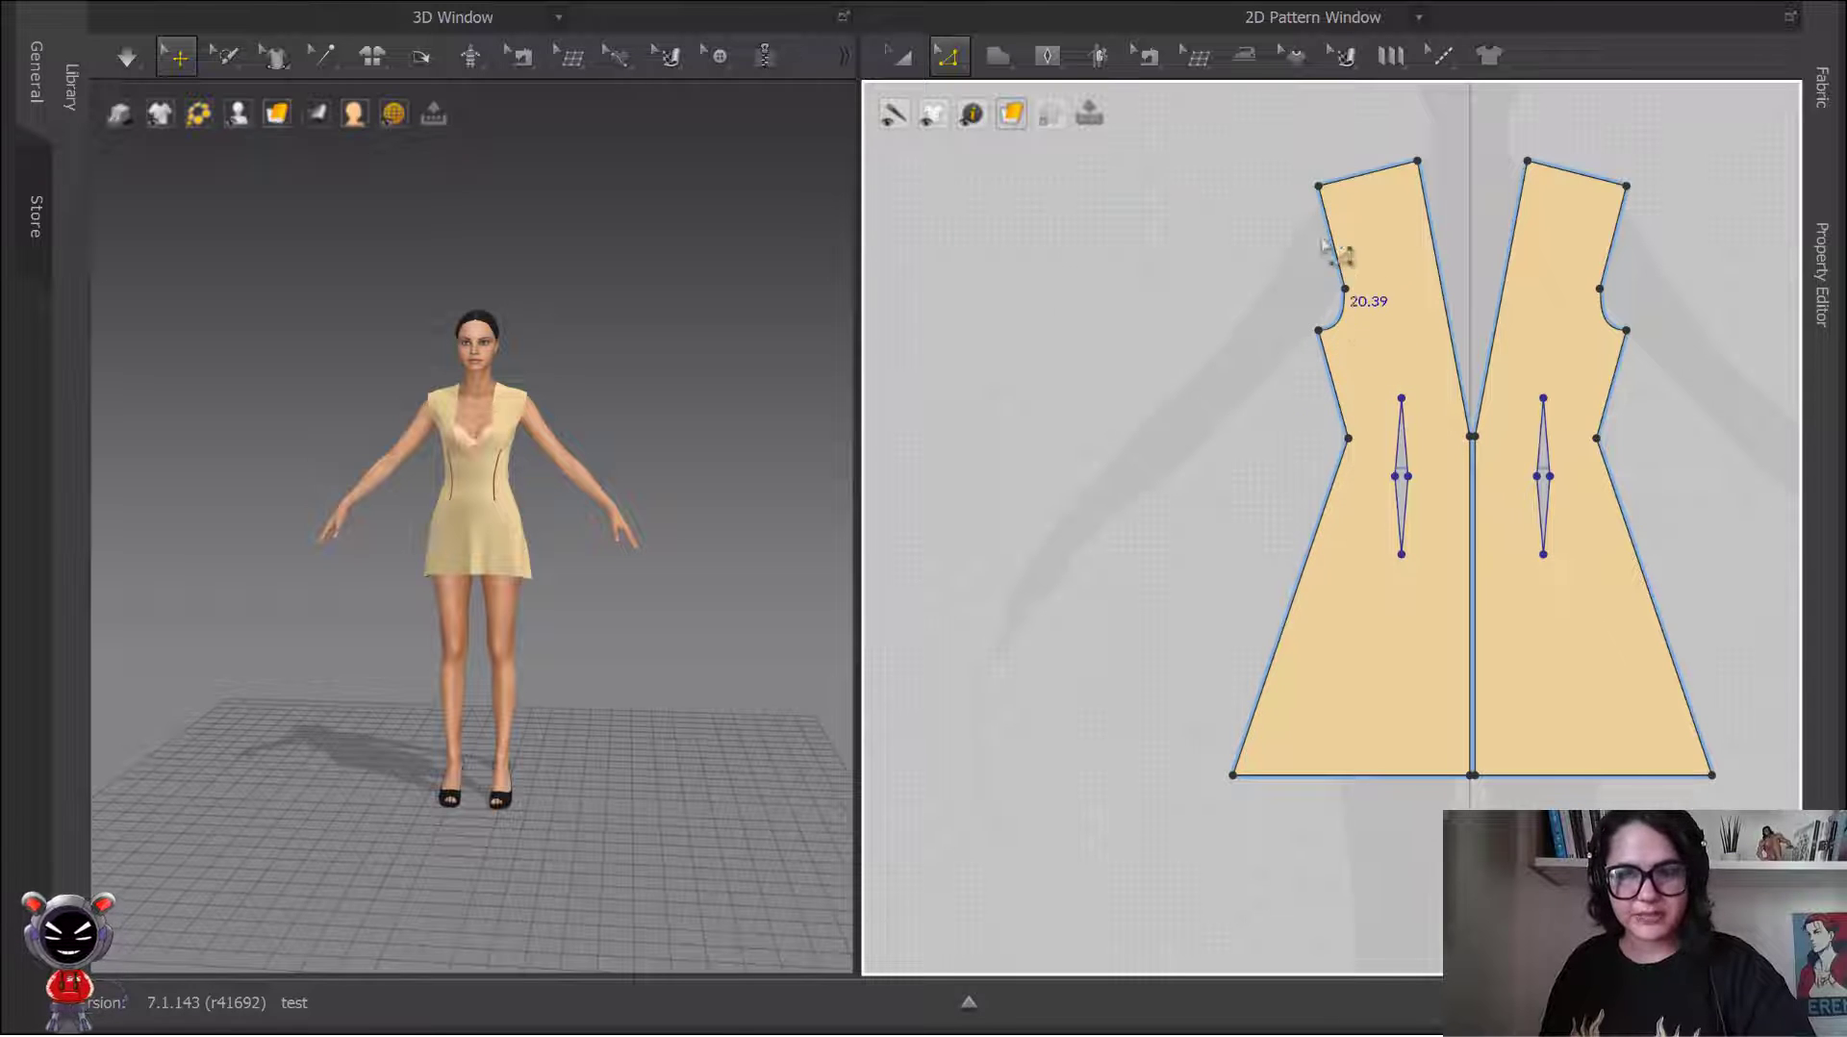
{"action": "left_click_drag", "start_coordinate": [1001, 58], "coordinate": [1018, 149]}
{"action": "left_click", "coordinate": [1135, 215]}
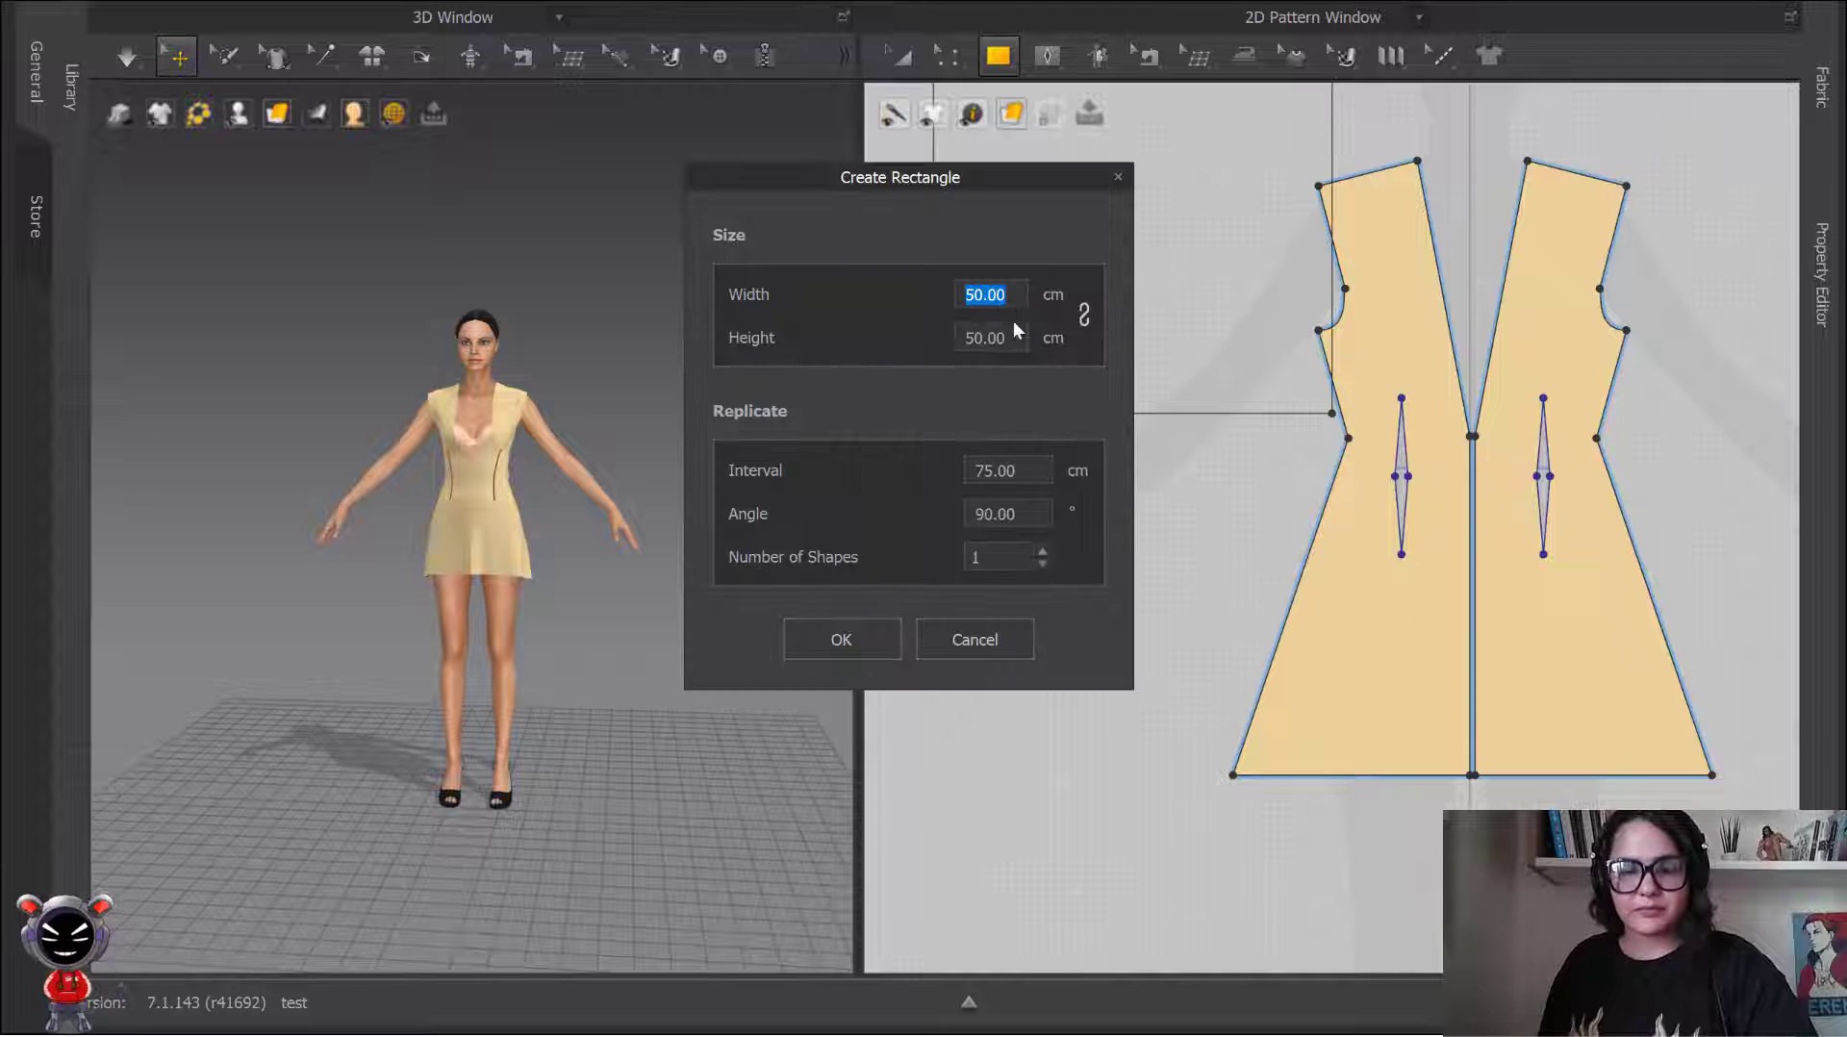
{"action": "type", "text": "1"}
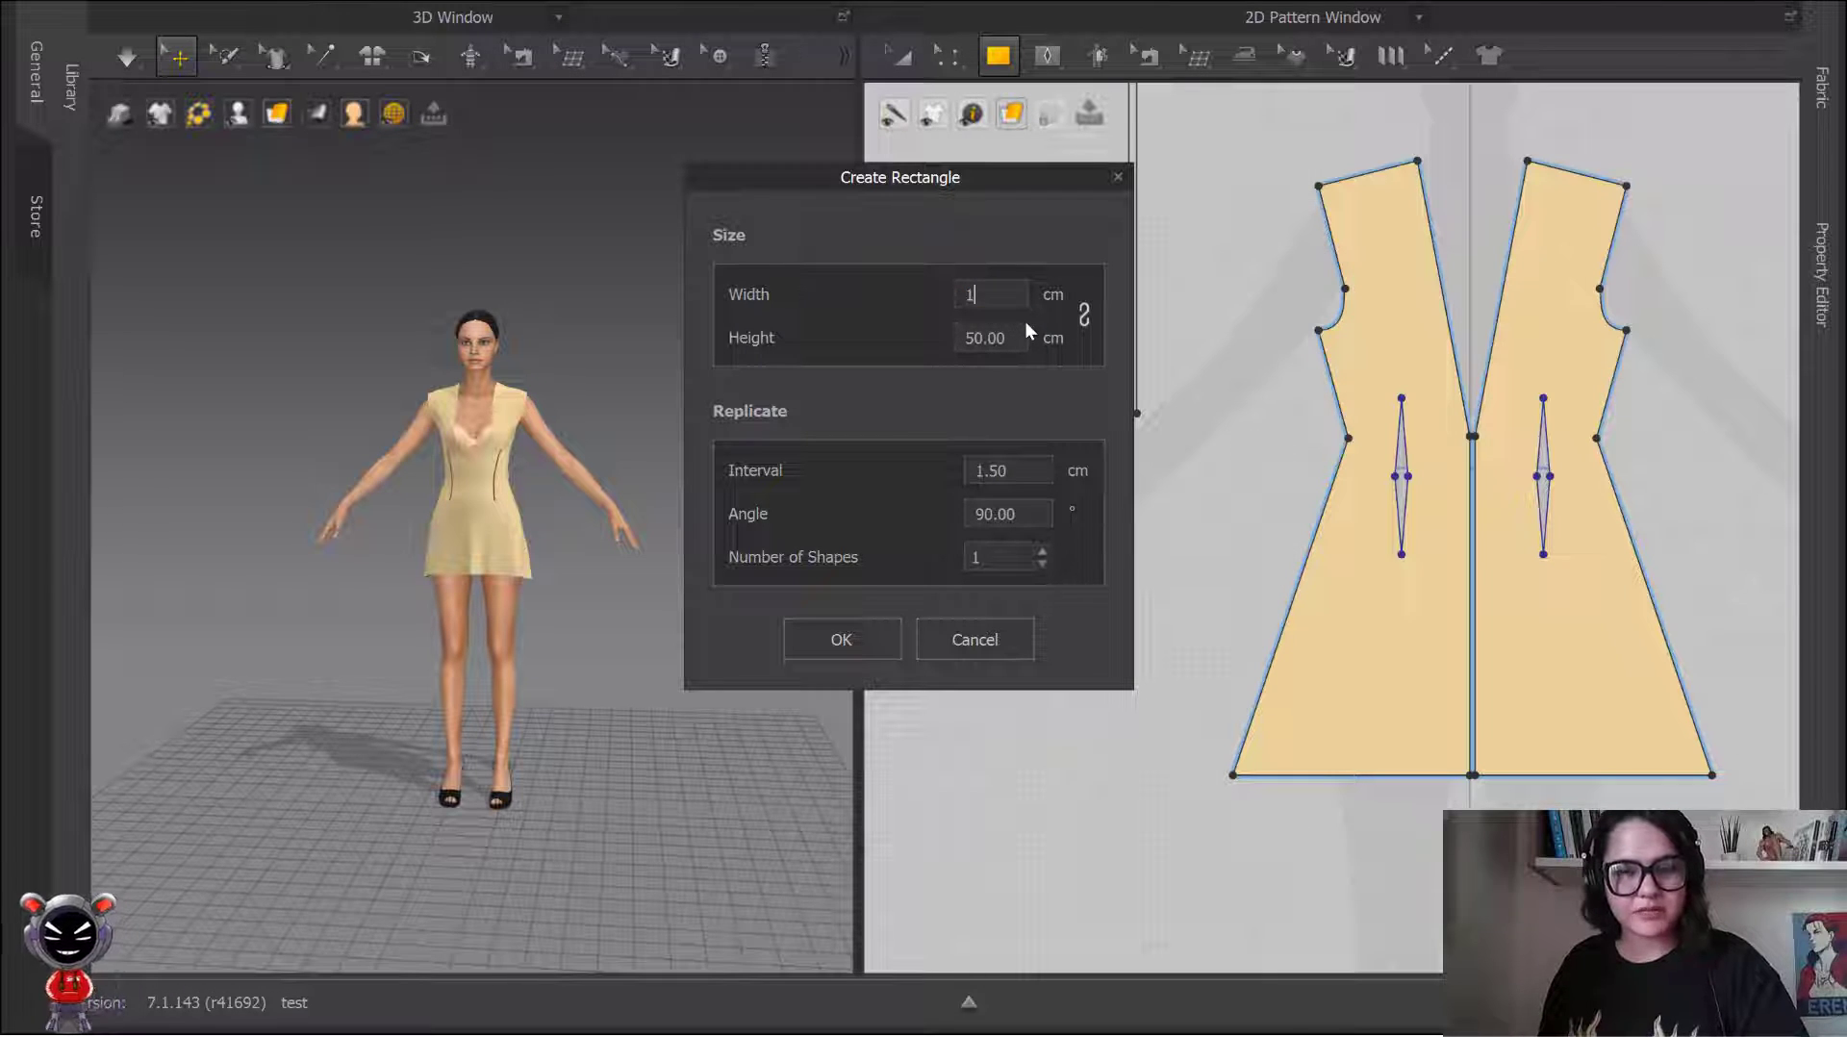
{"action": "type", "text": "7"}
{"action": "type", "text": "20"}
{"action": "key", "text": "Tab"}
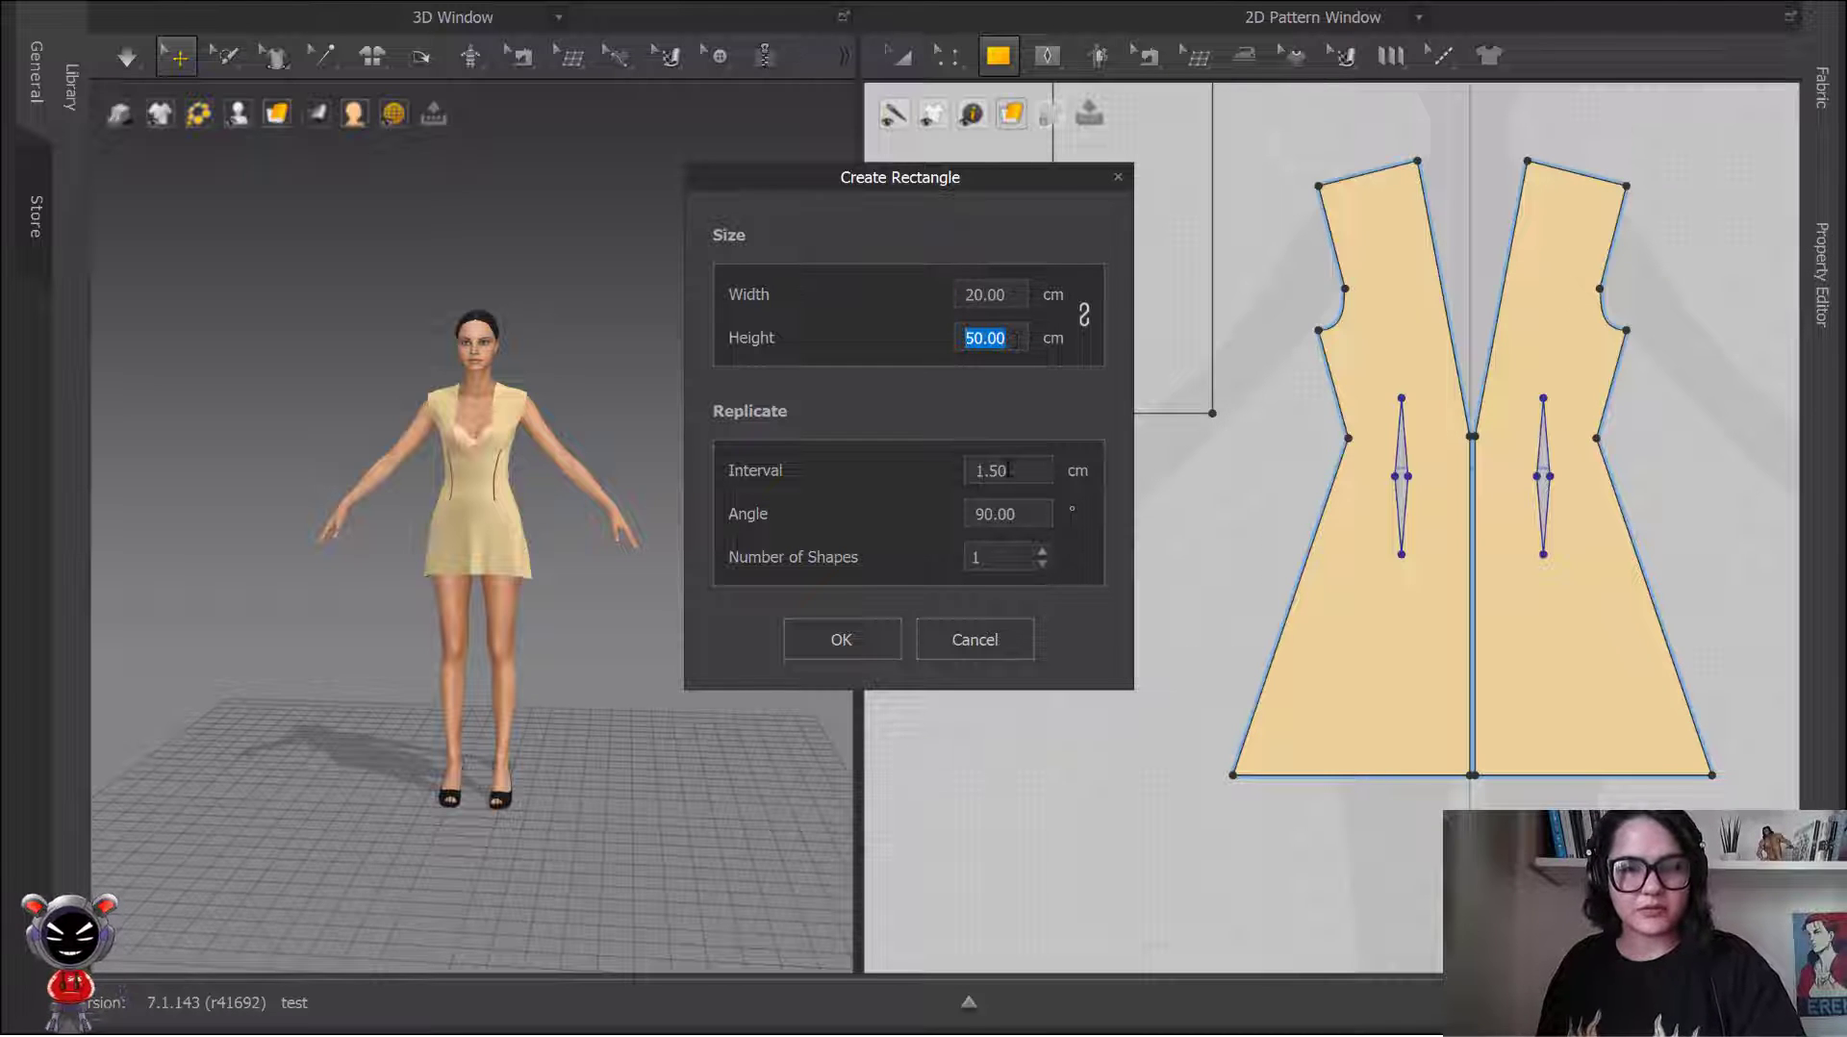
{"action": "left_click", "coordinate": [855, 637]}
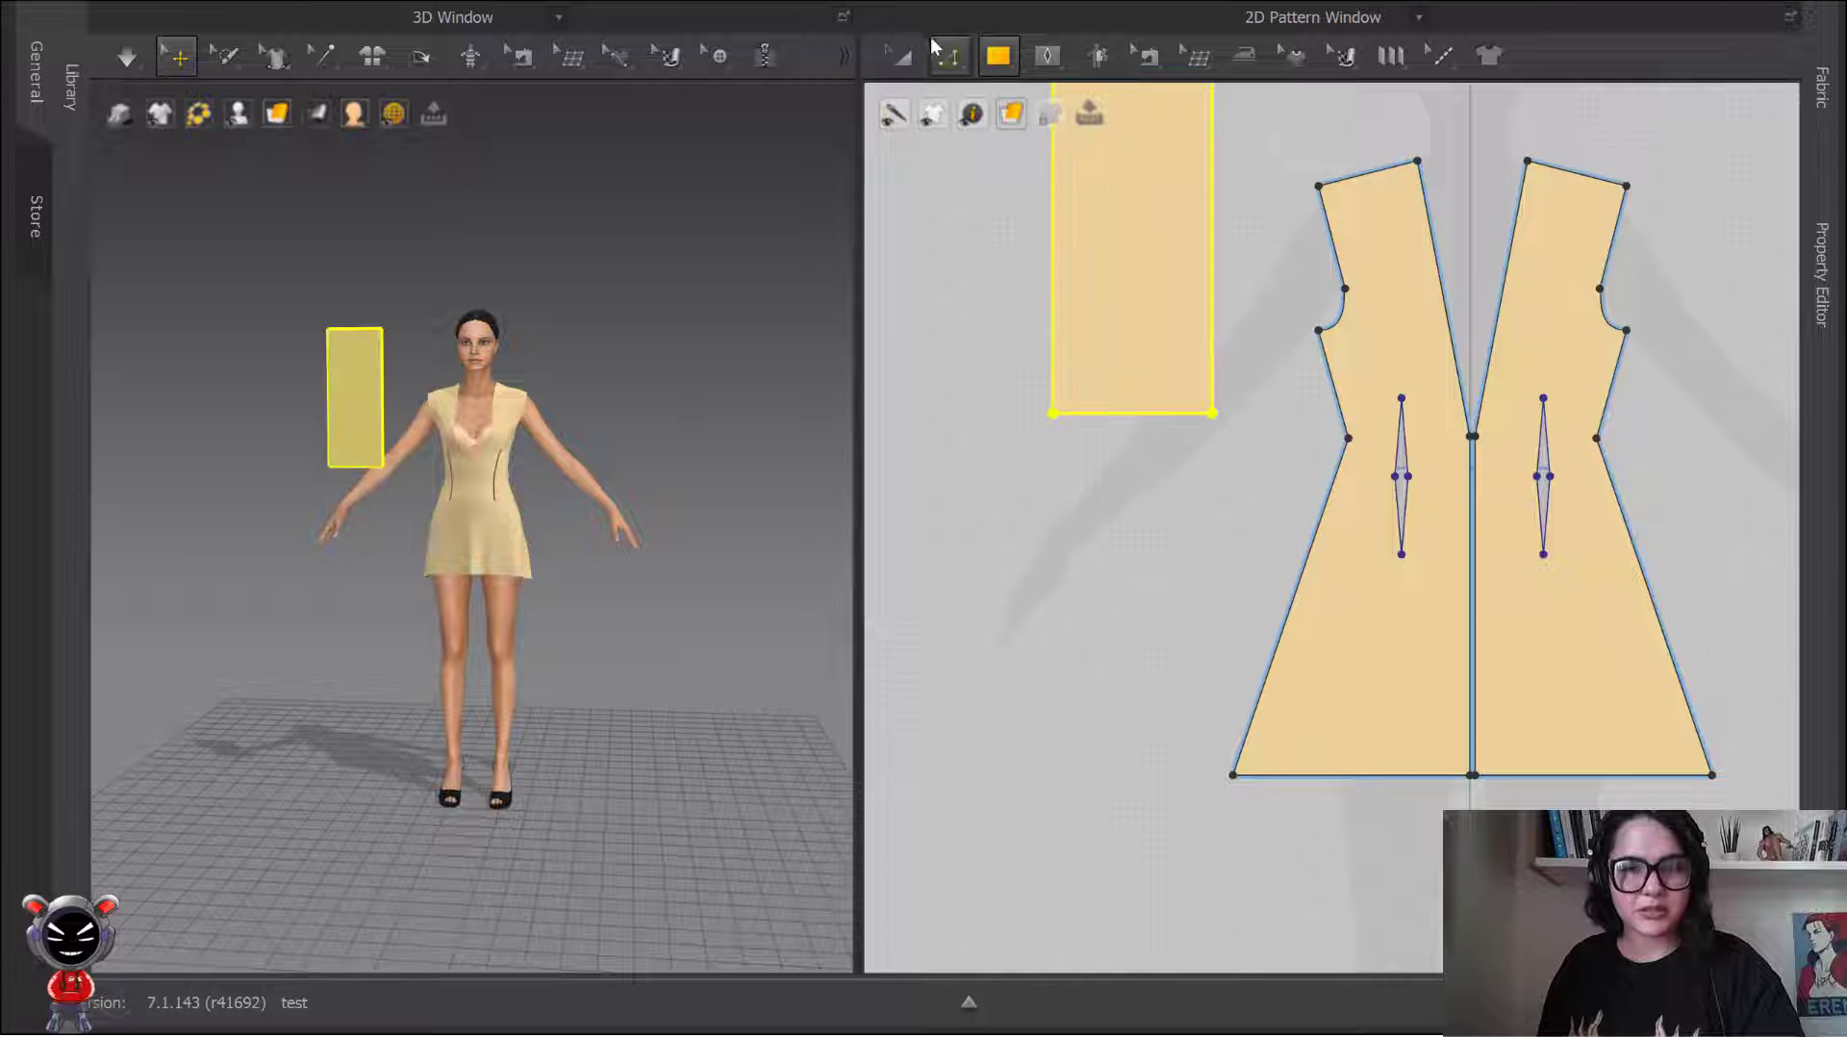
{"action": "key", "text": "a"}
{"action": "left_click_drag", "start_coordinate": [1169, 221], "coordinate": [1164, 409]}
{"action": "left_click", "coordinate": [1225, 152]}
{"action": "scroll", "coordinate": [1201, 178], "scroll_direction": "up", "scroll_amount": 2}
{"action": "scroll", "coordinate": [1201, 178], "scroll_direction": "up", "scroll_amount": 2}
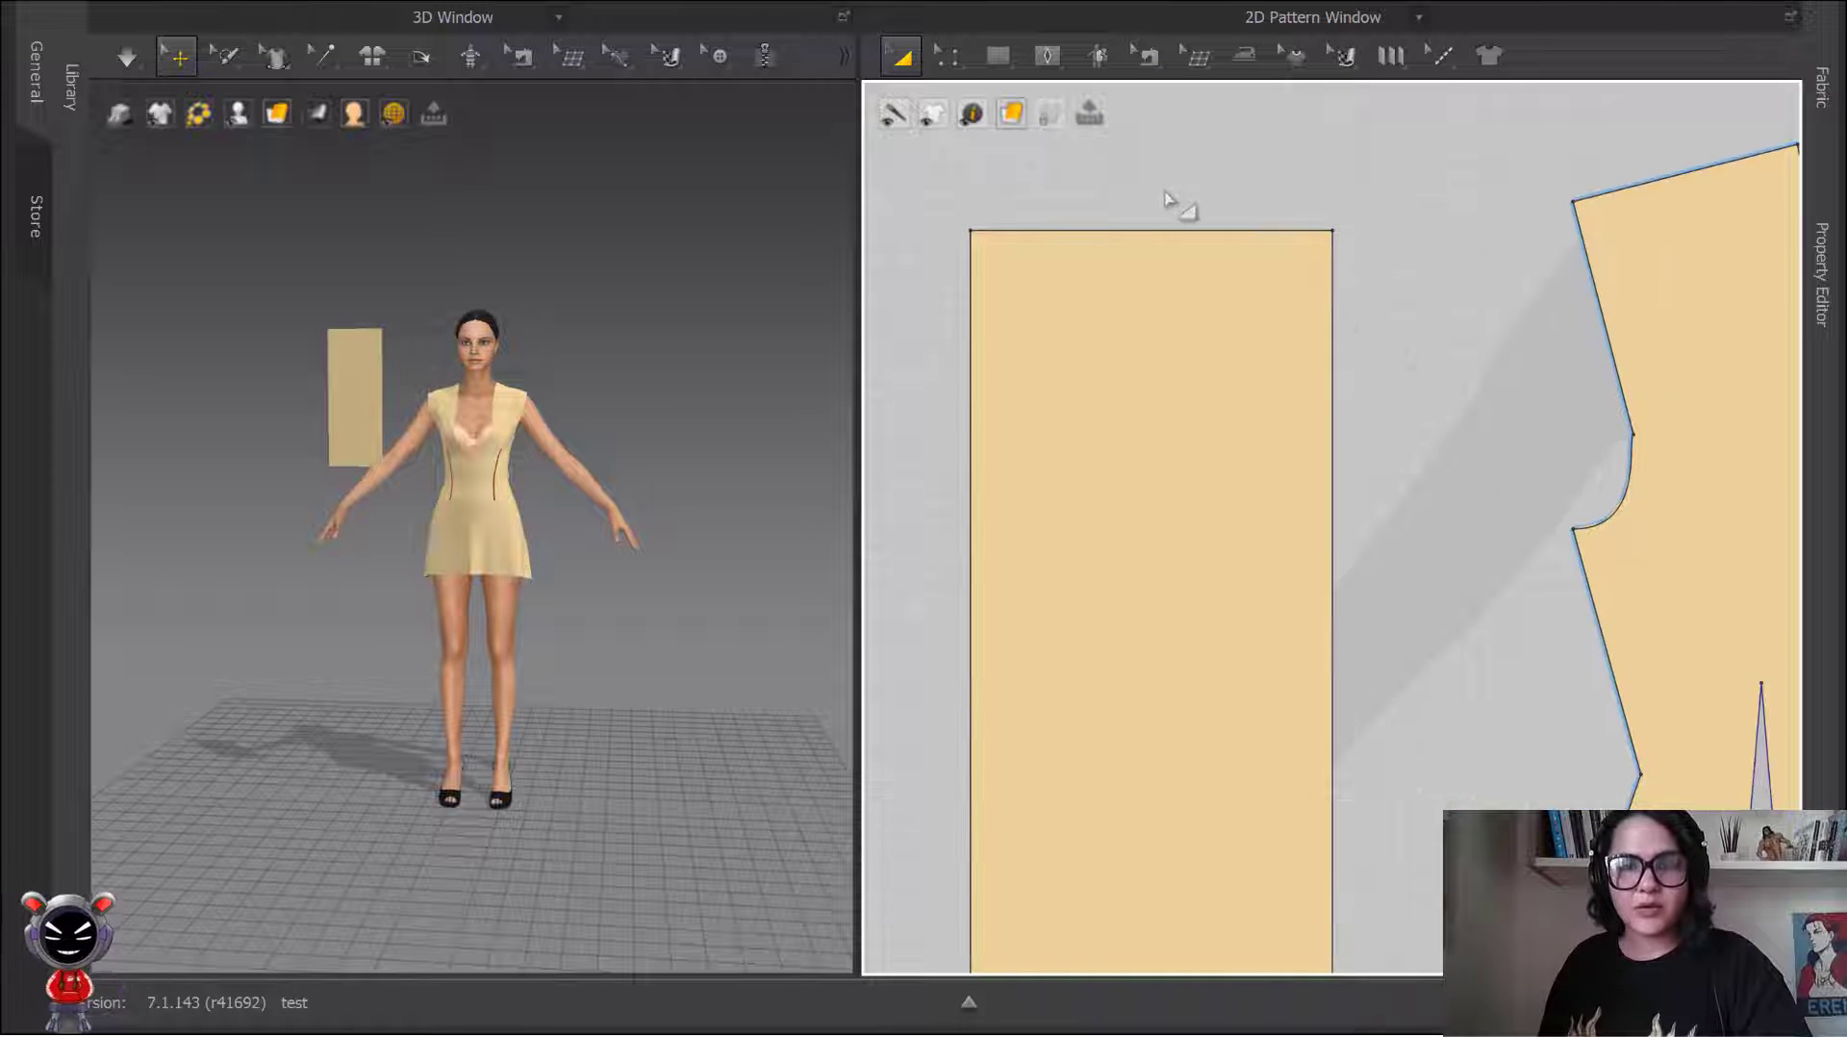
{"action": "key", "text": "z"}
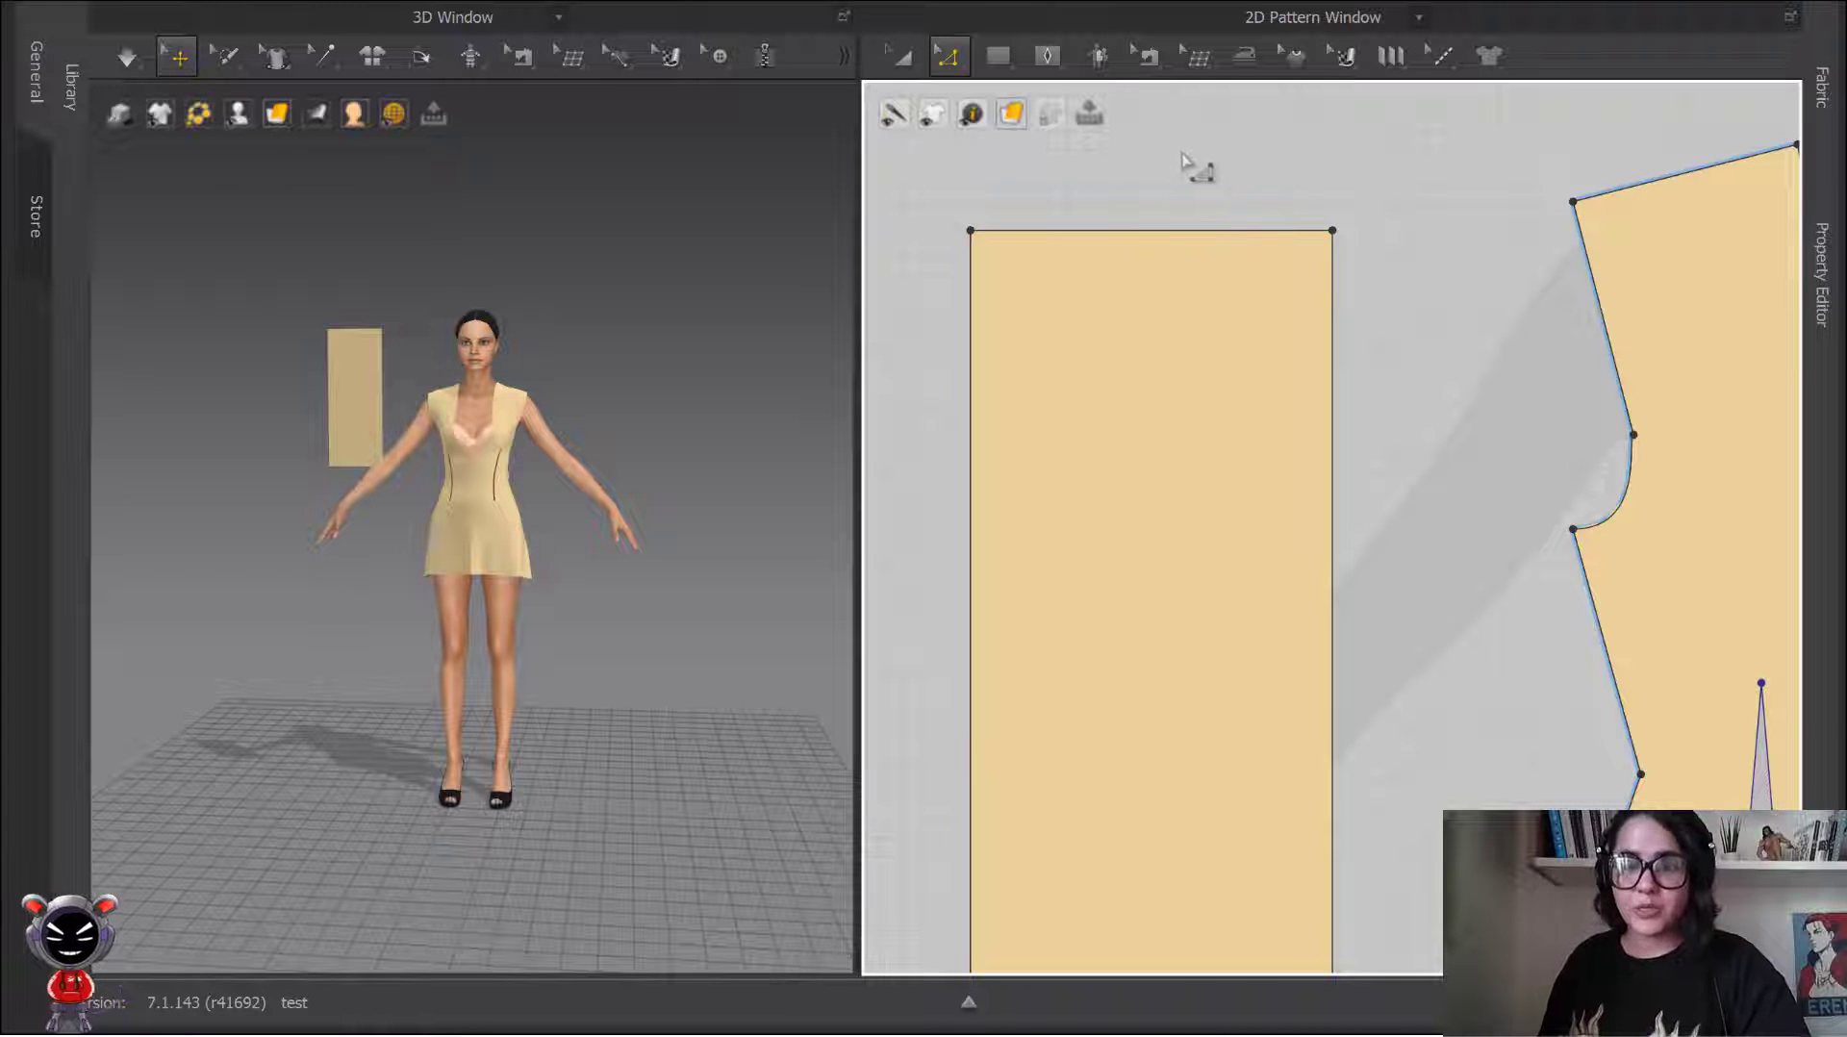
Step: Select the whole rectangle with the Transform Pattern tool
{"action": "left_click", "coordinate": [901, 55]}
{"action": "left_click", "coordinate": [1187, 333]}
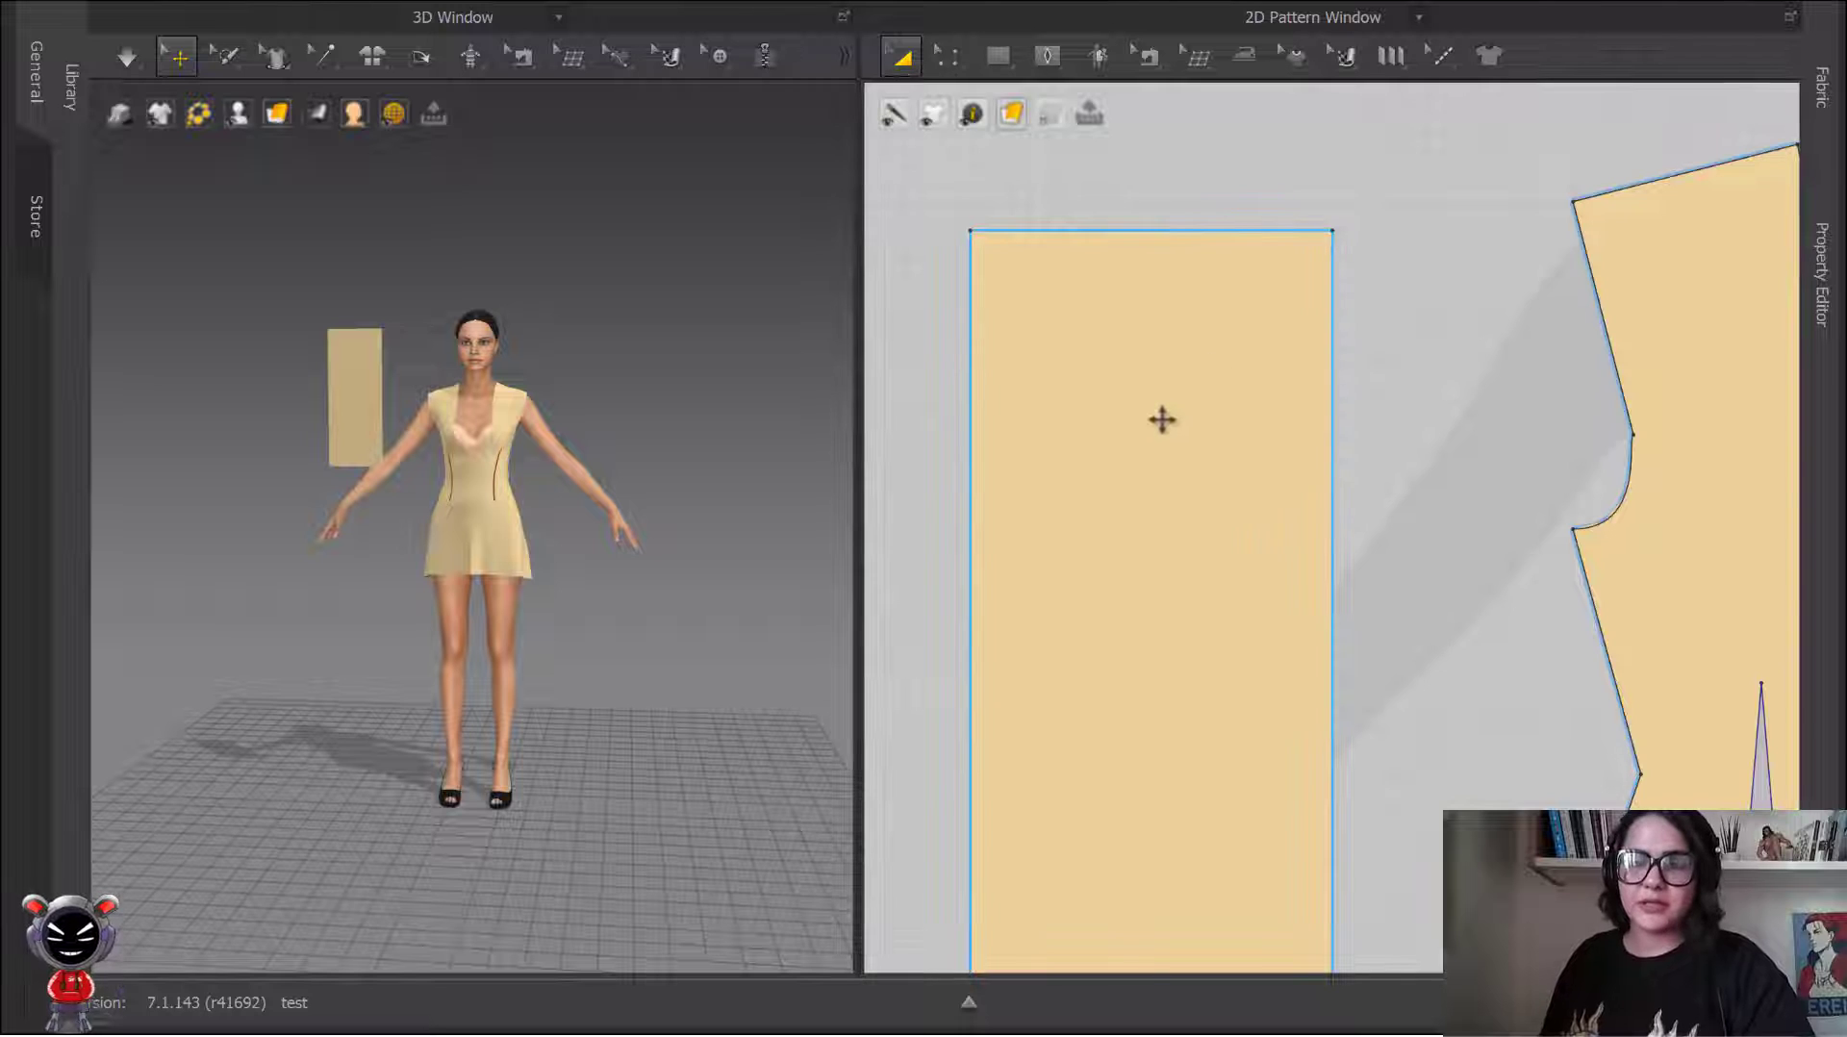
{"action": "scroll", "coordinate": [1162, 403], "scroll_direction": "down", "scroll_amount": 2}
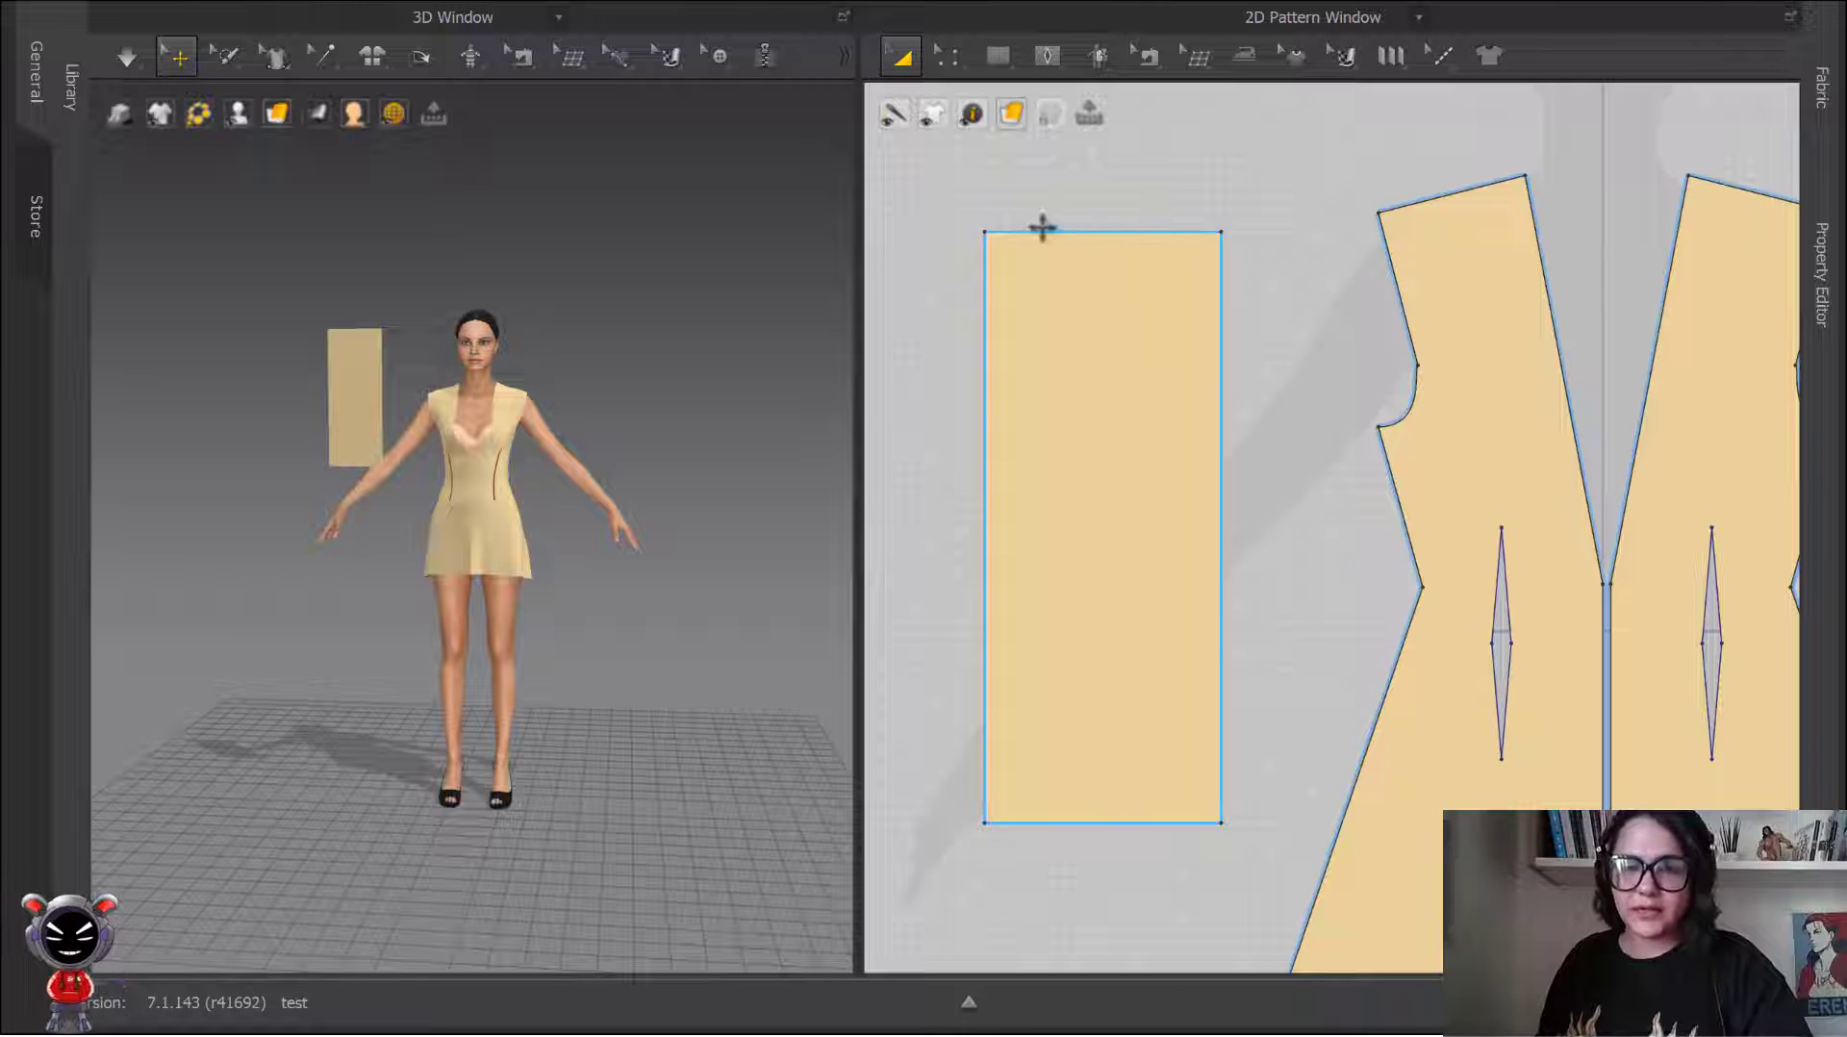
{"action": "left_click", "coordinate": [957, 168]}
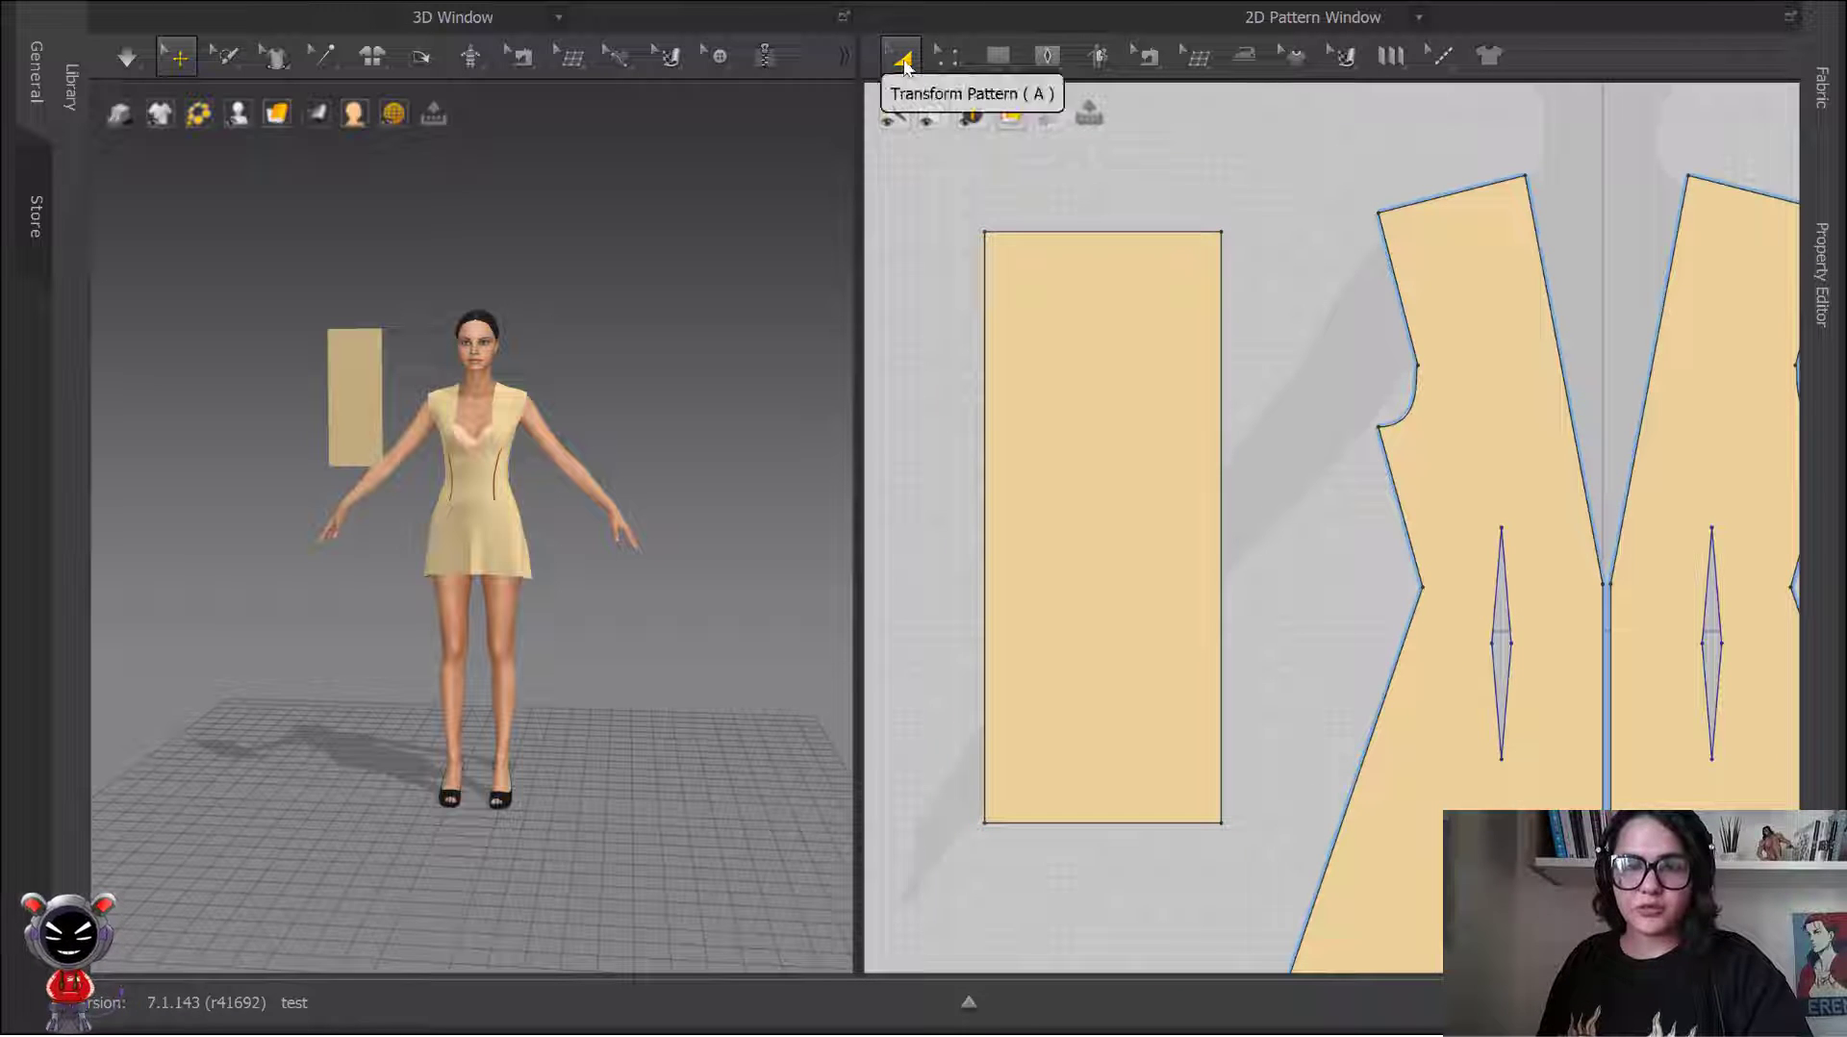
{"action": "left_click", "coordinate": [904, 61]}
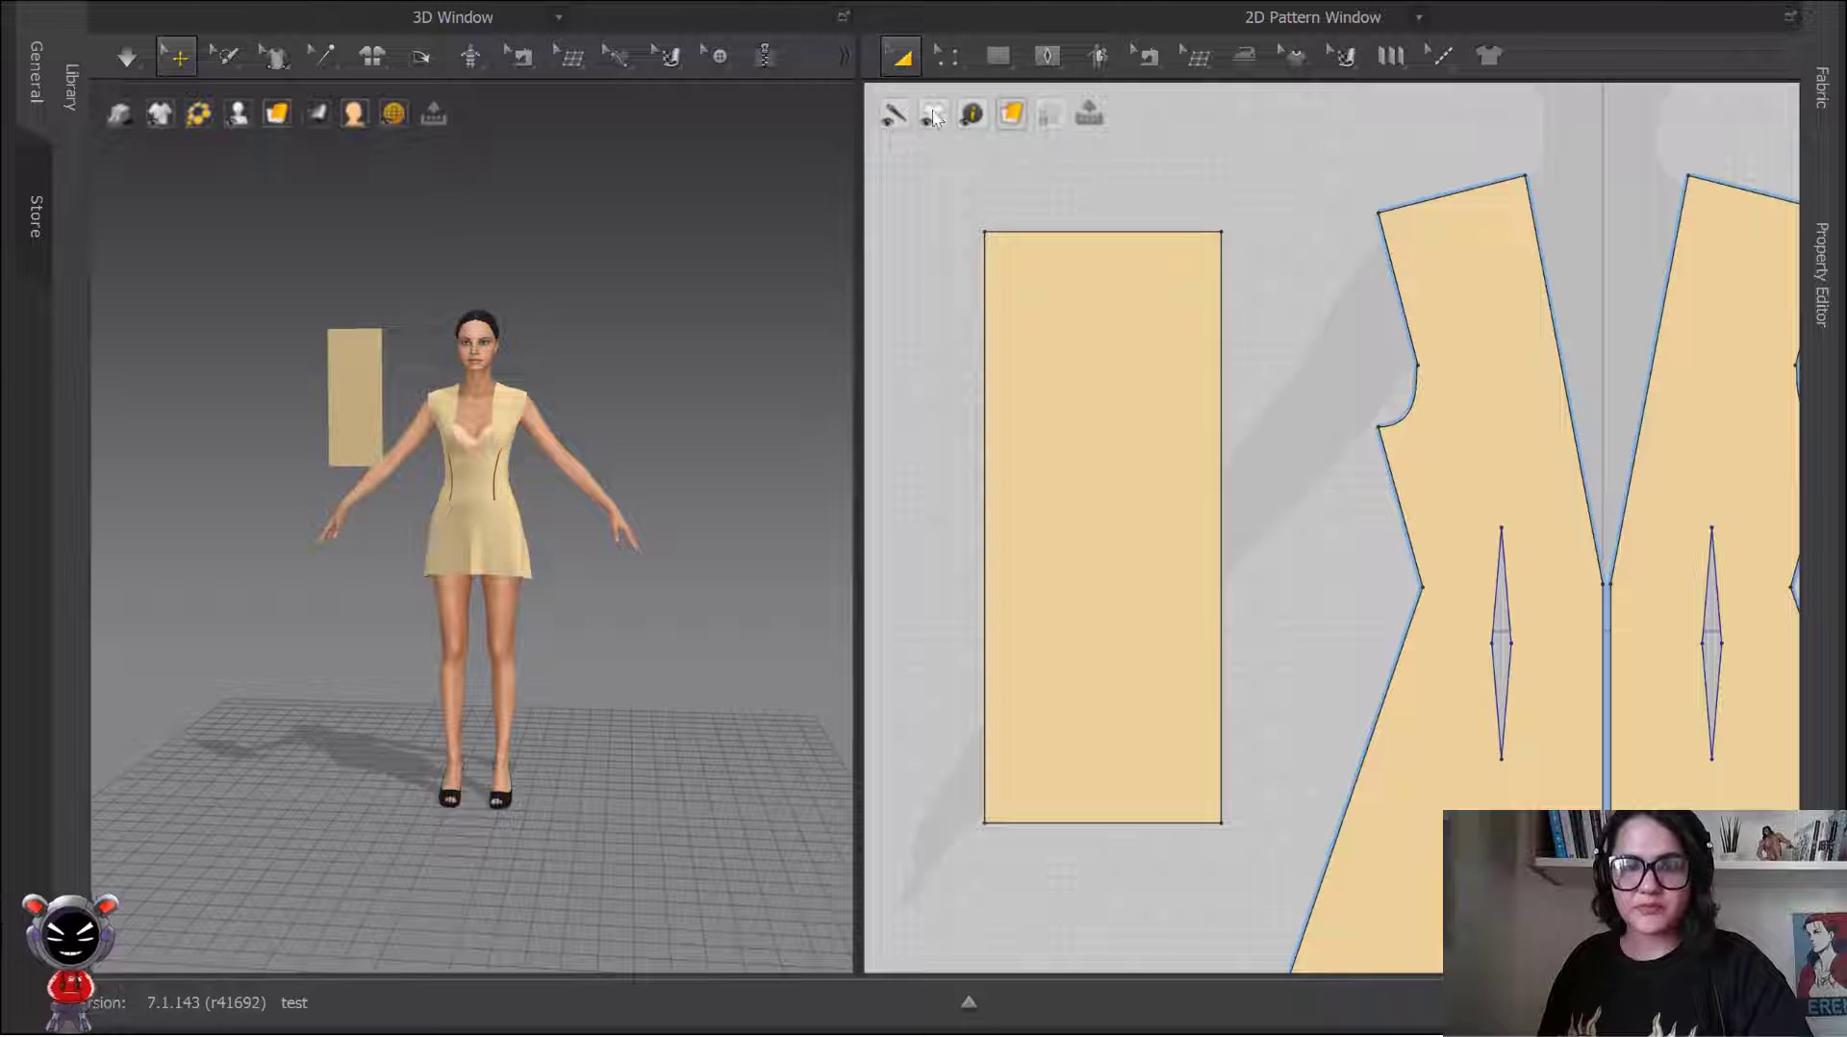
{"action": "left_click", "coordinate": [1106, 449]}
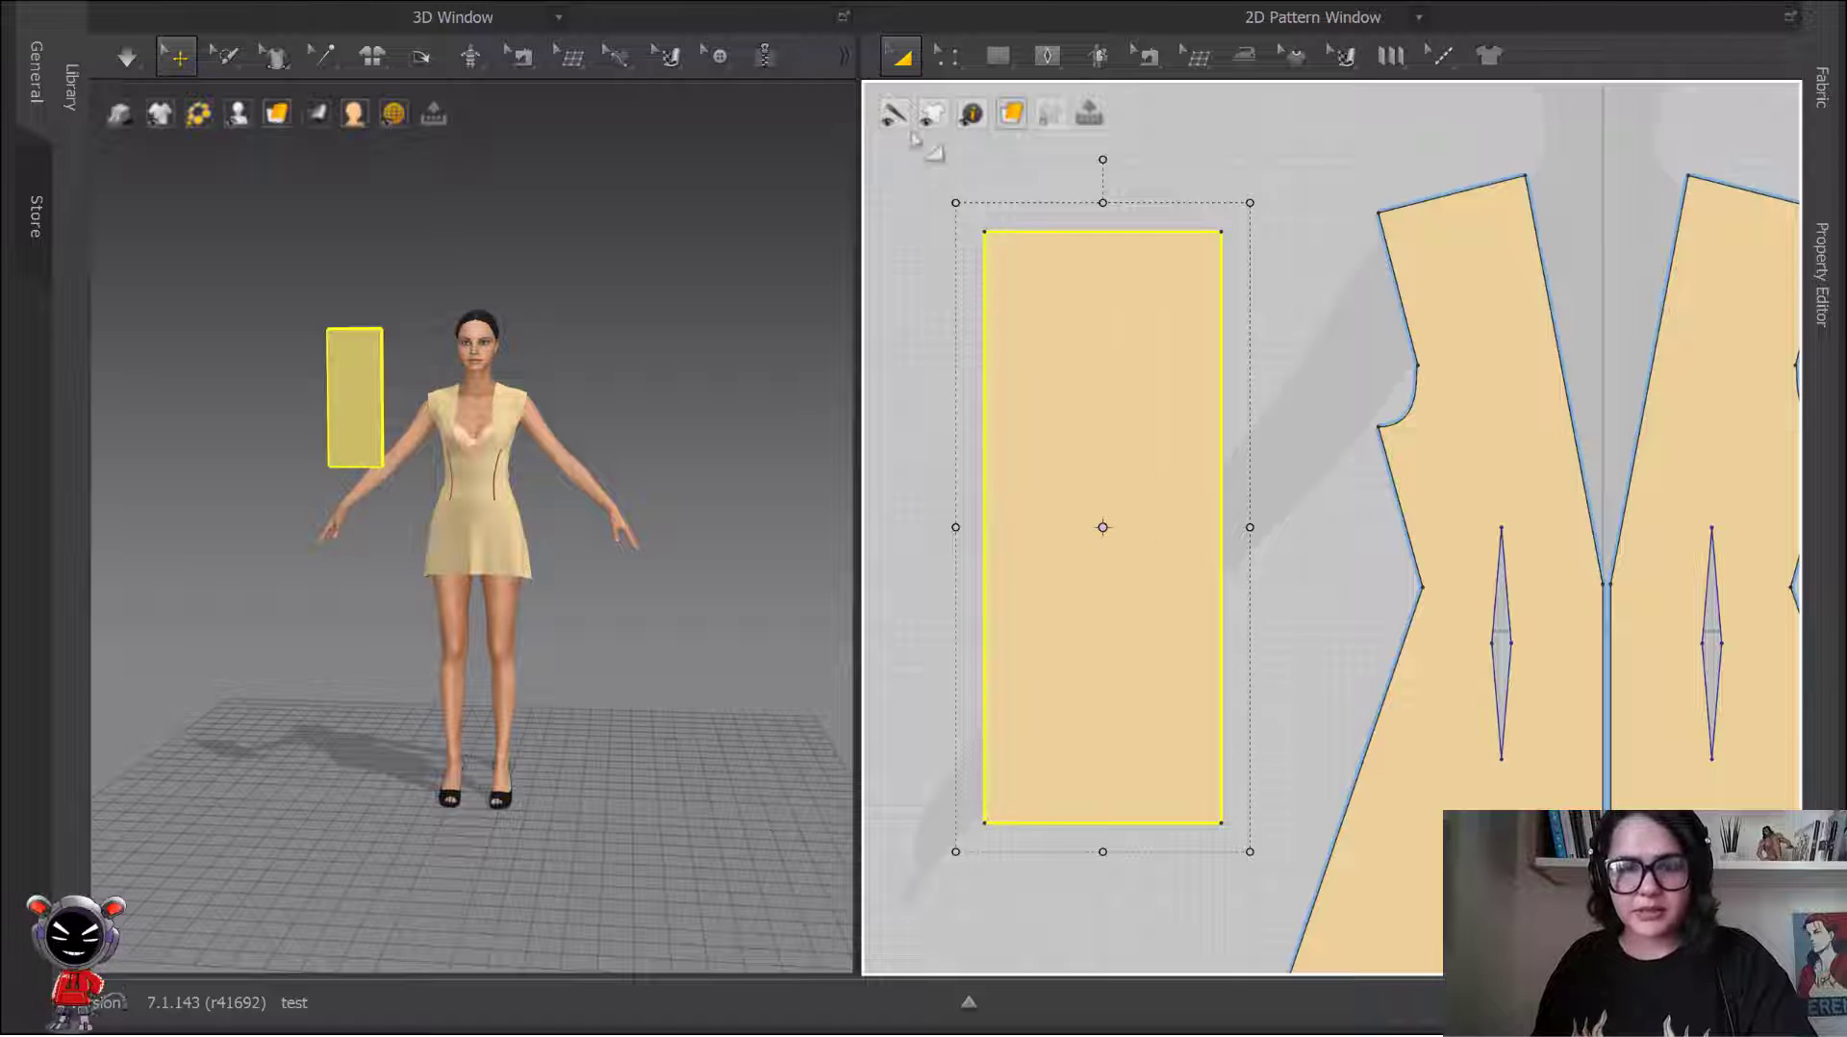
{"action": "left_click", "coordinate": [913, 64]}
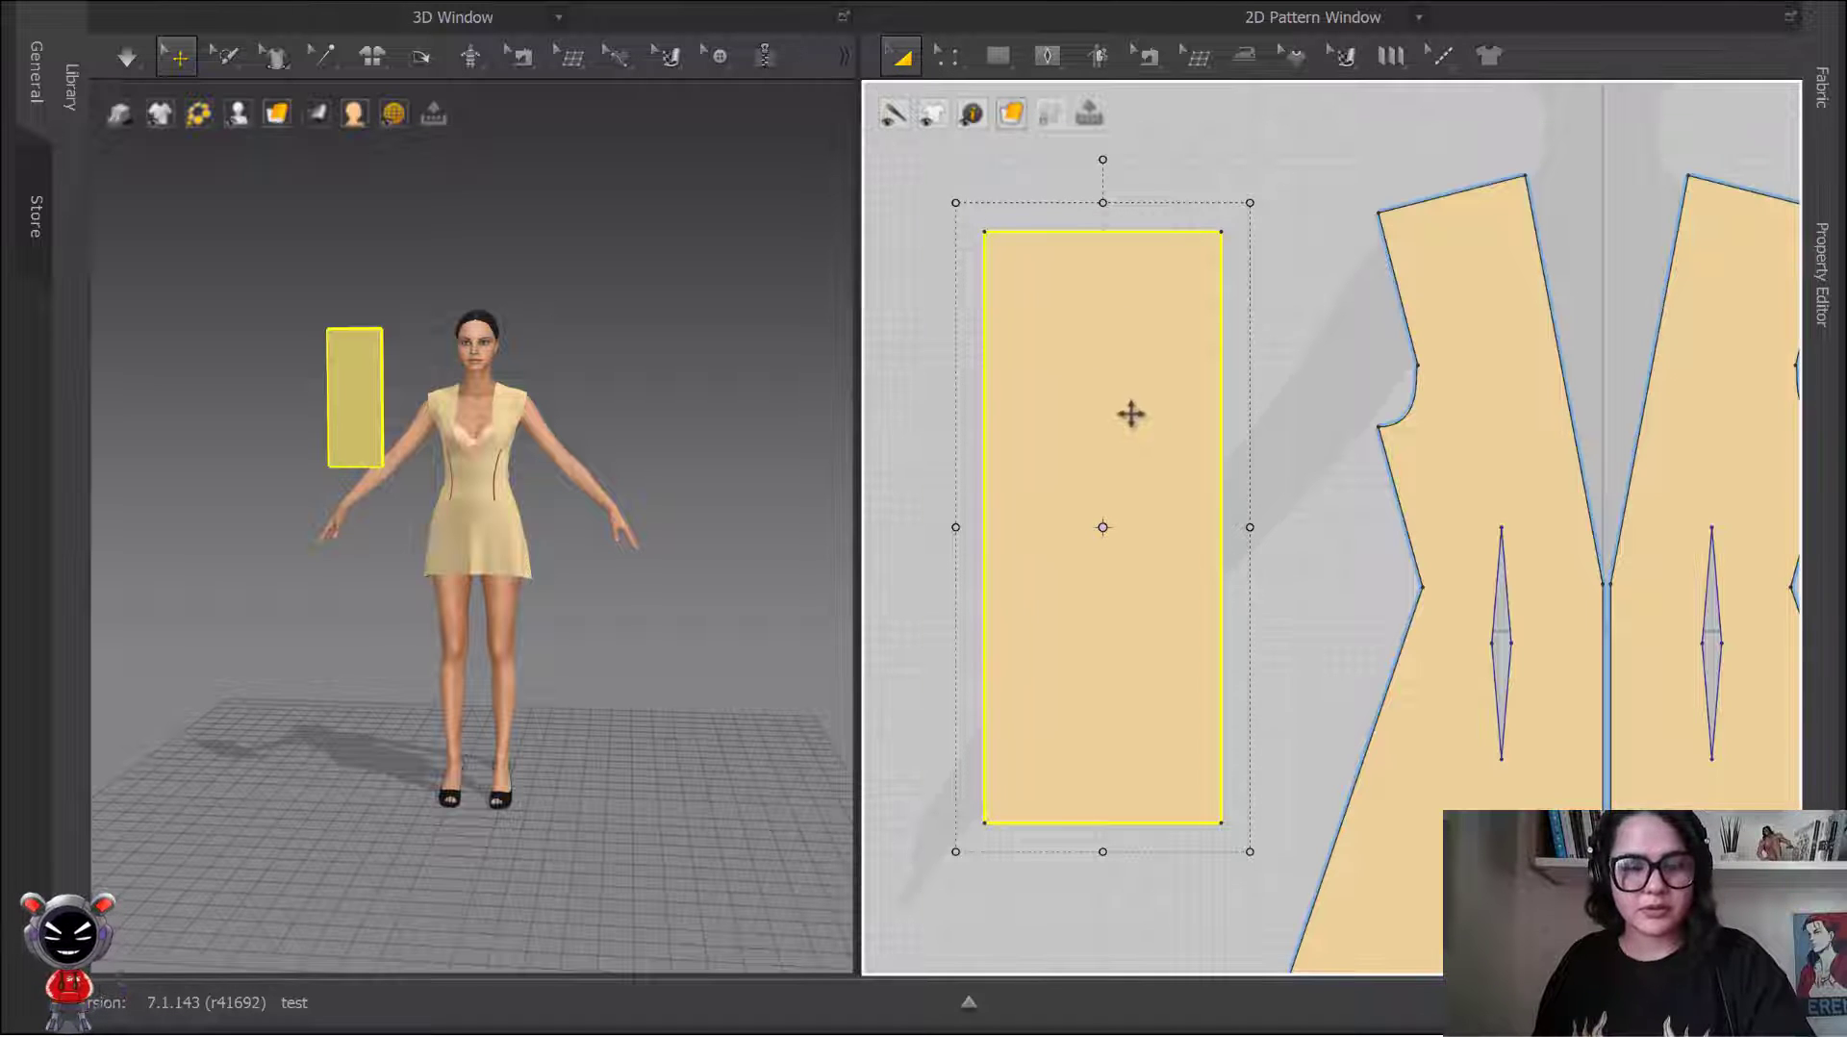
{"action": "key", "text": "z"}
{"action": "right_click", "coordinate": [1104, 234]}
{"action": "left_click", "coordinate": [1111, 262]}
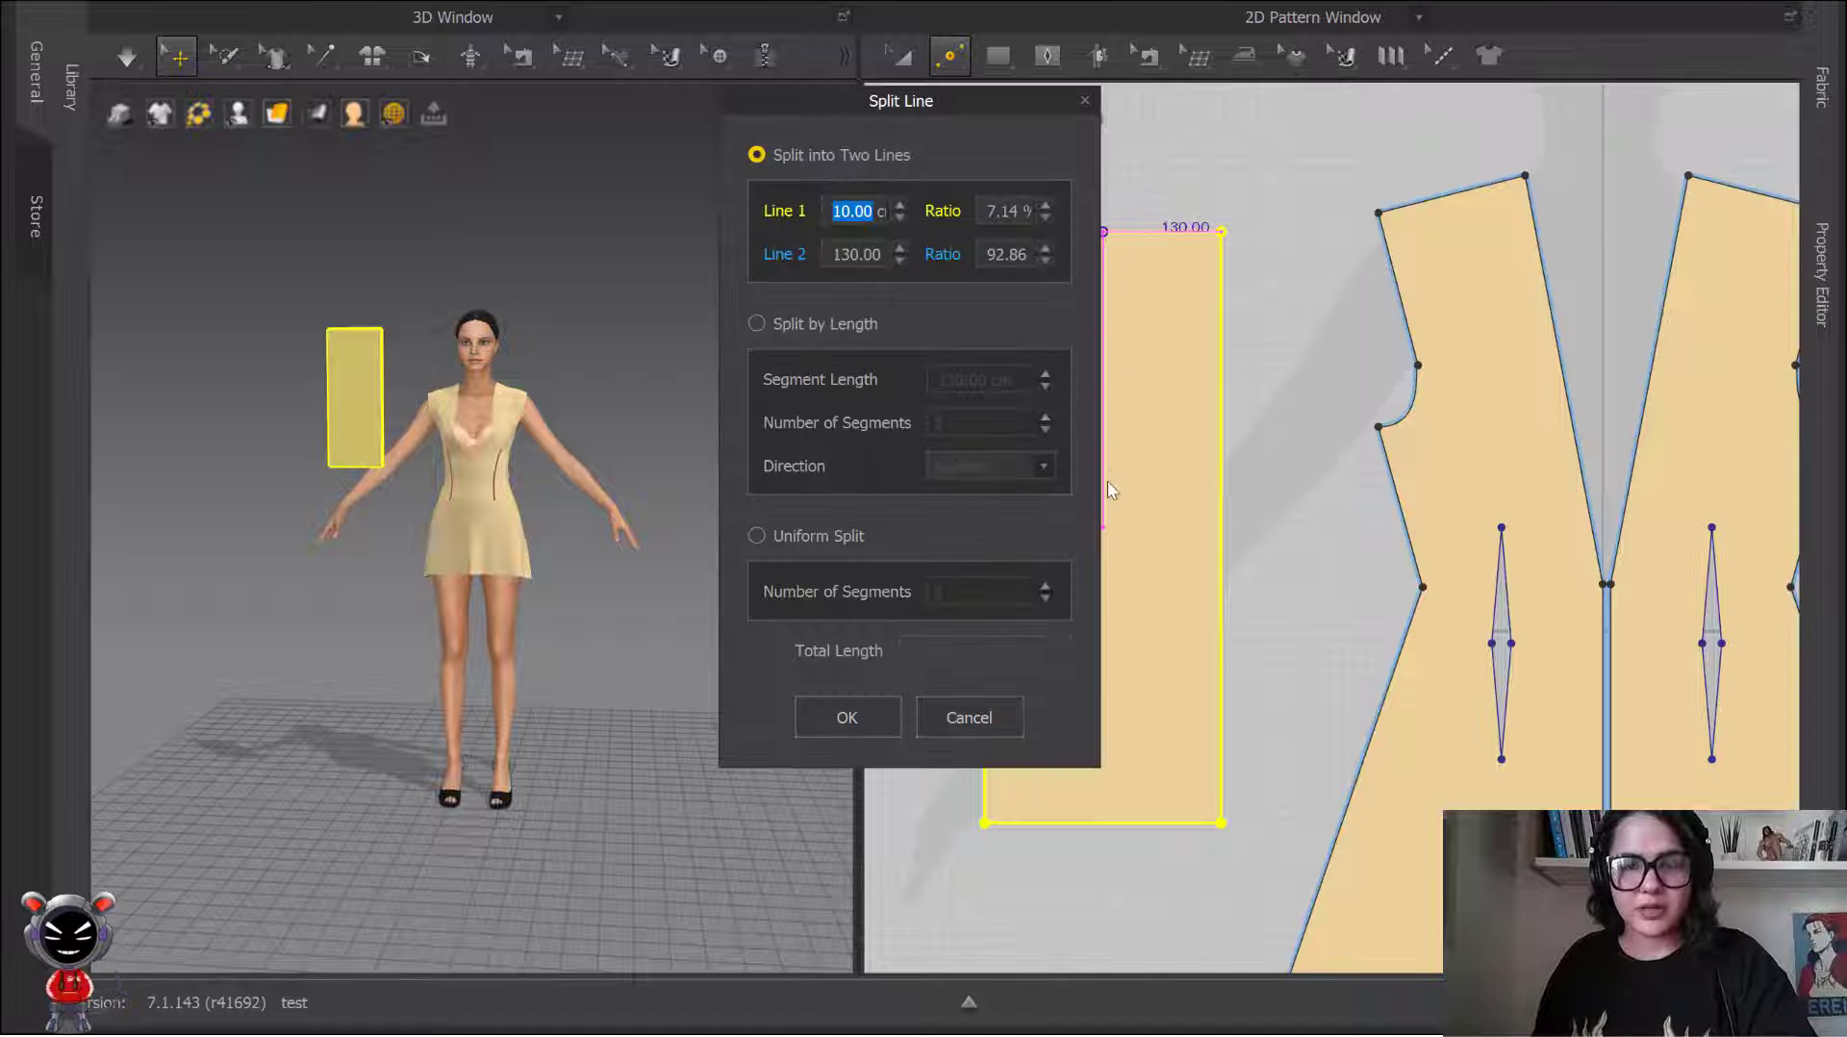
{"action": "left_click_drag", "start_coordinate": [999, 102], "coordinate": [898, 100]}
{"action": "left_click", "coordinate": [657, 533]}
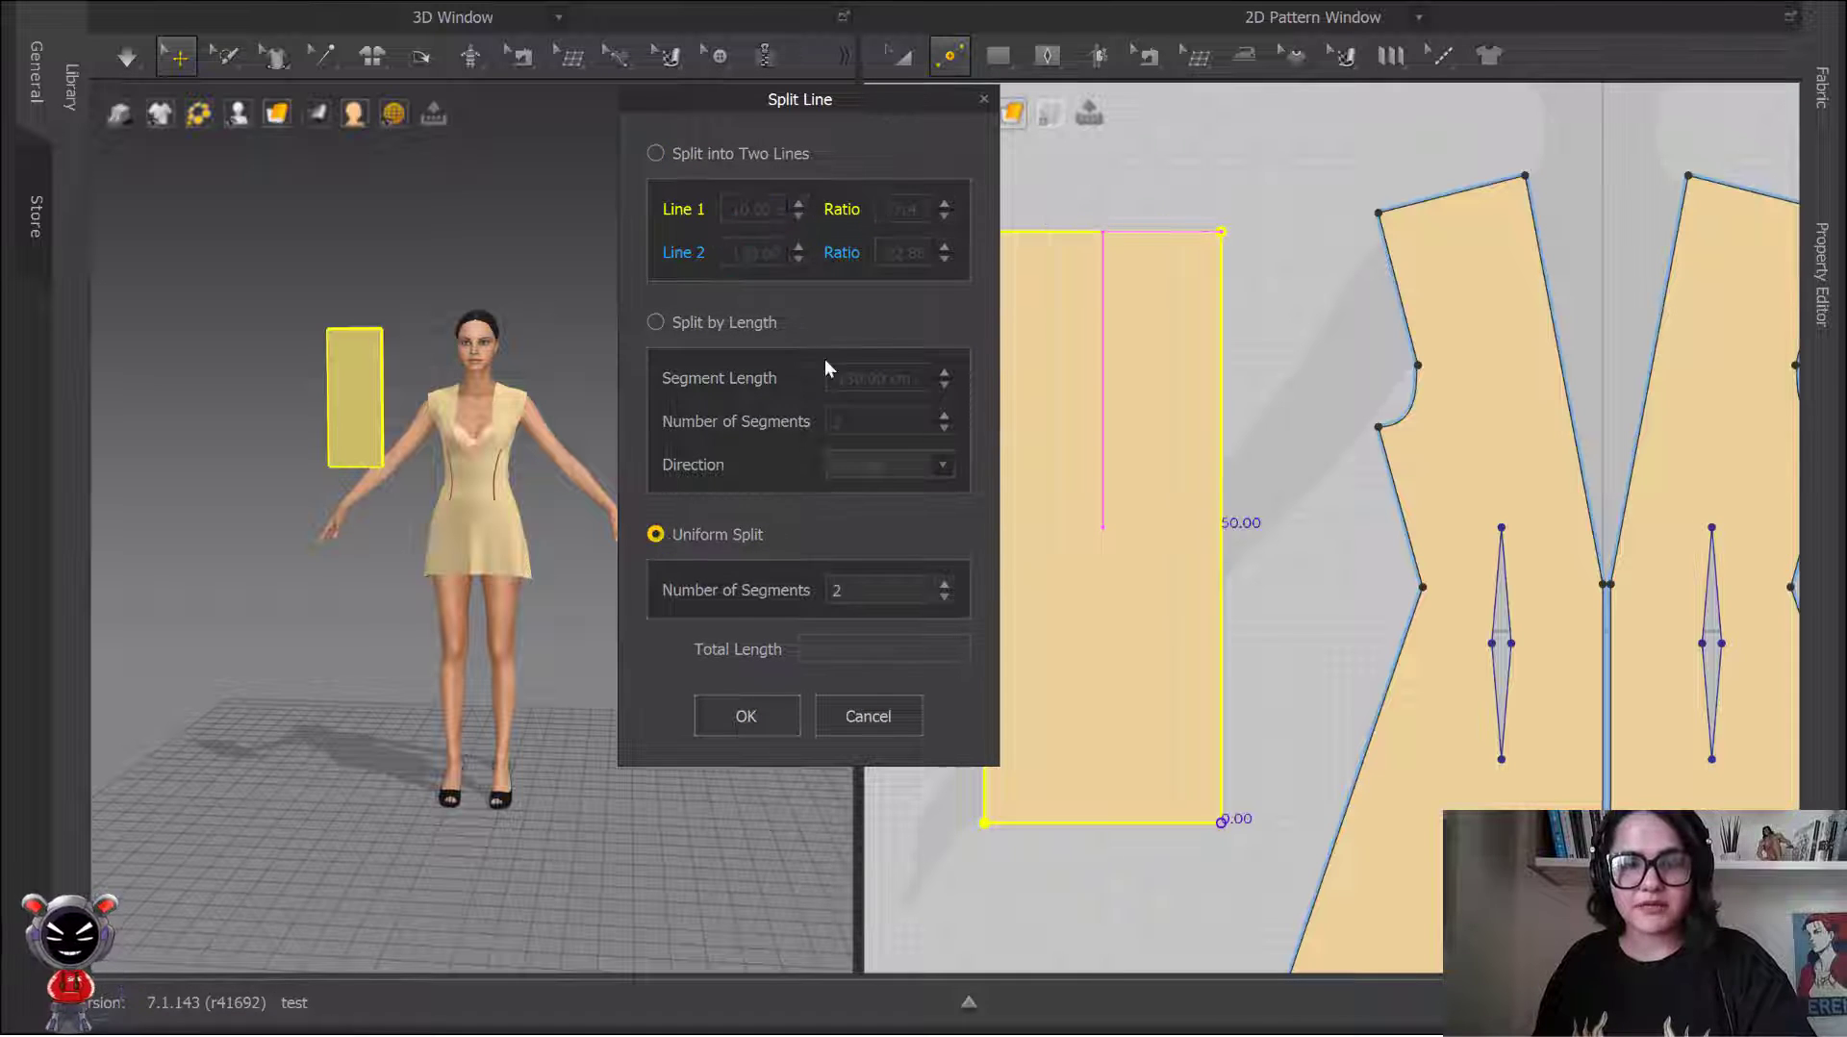
{"action": "left_click_drag", "start_coordinate": [857, 117], "coordinate": [715, 129]}
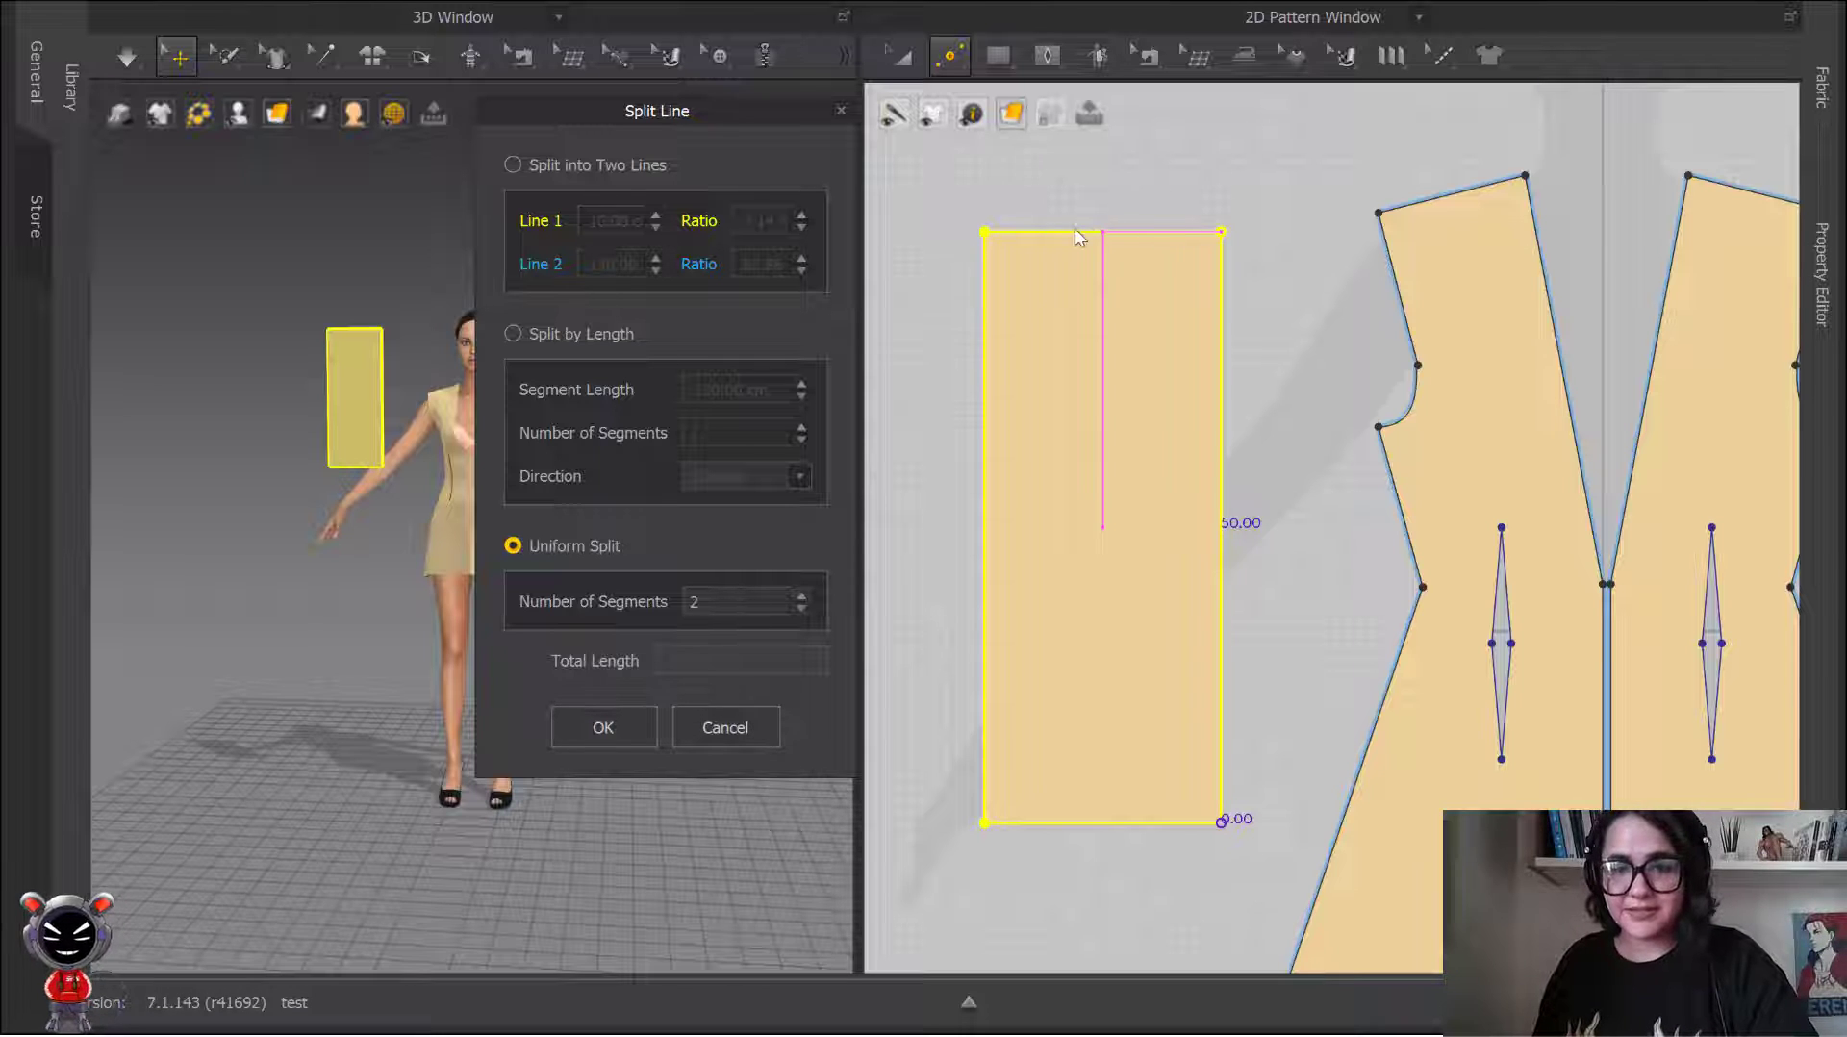
{"action": "left_click", "coordinate": [842, 111]}
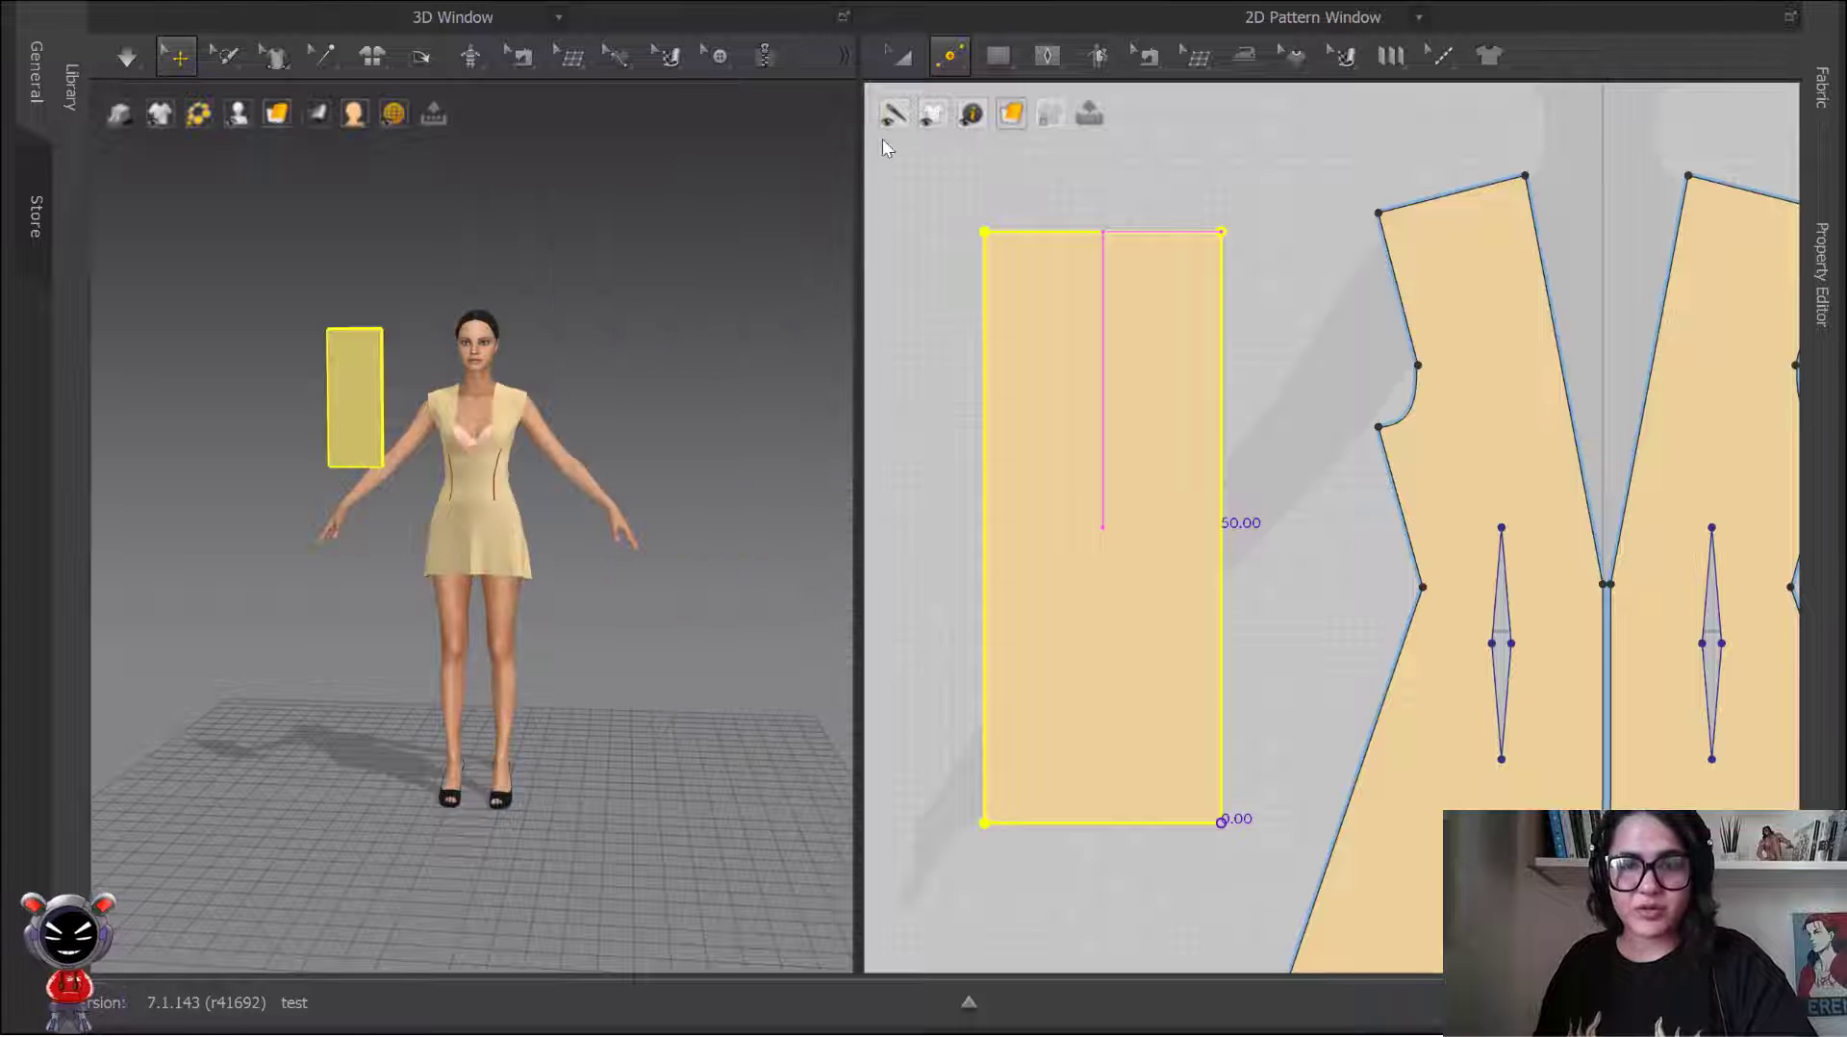
Step: Add a point at the midpoint of the rectangle's upper edge, 10 cm from each corner
{"action": "left_click", "coordinate": [950, 56]}
{"action": "left_click", "coordinate": [995, 114]}
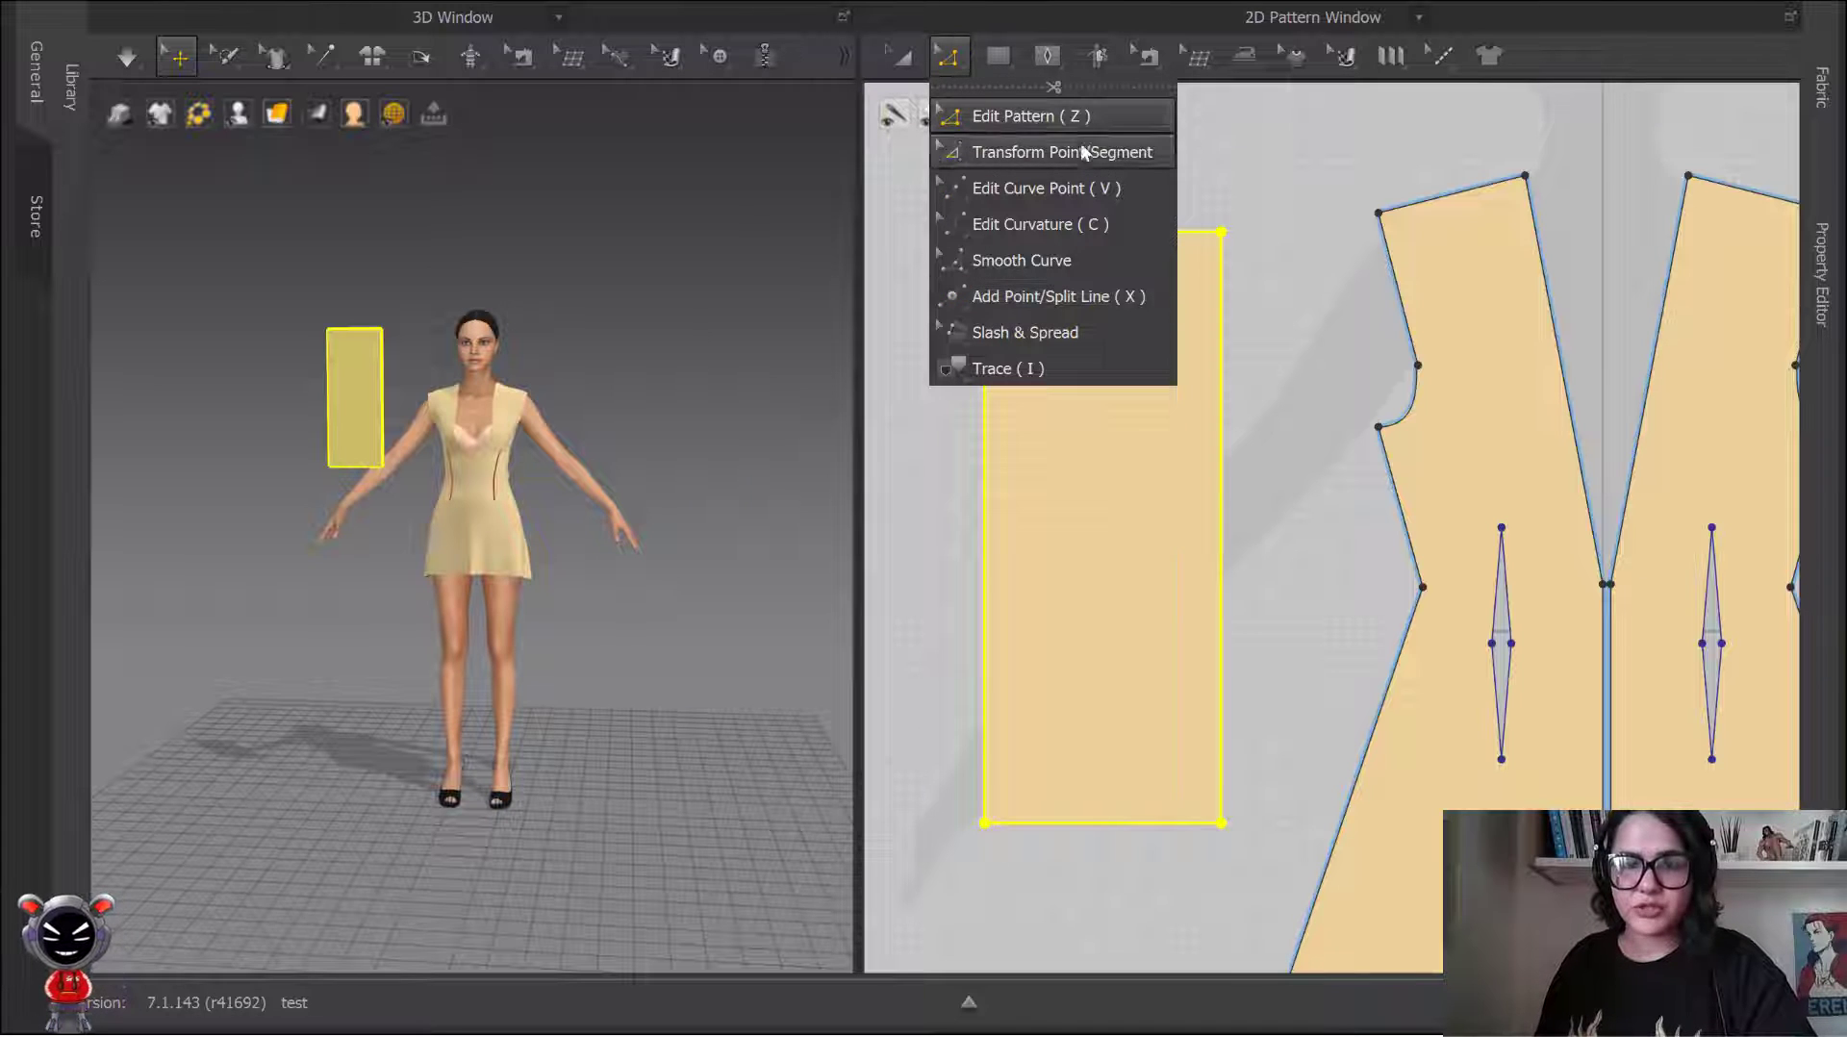
{"action": "left_click", "coordinate": [1182, 233]}
{"action": "scroll", "coordinate": [1173, 243], "scroll_direction": "up", "scroll_amount": 3}
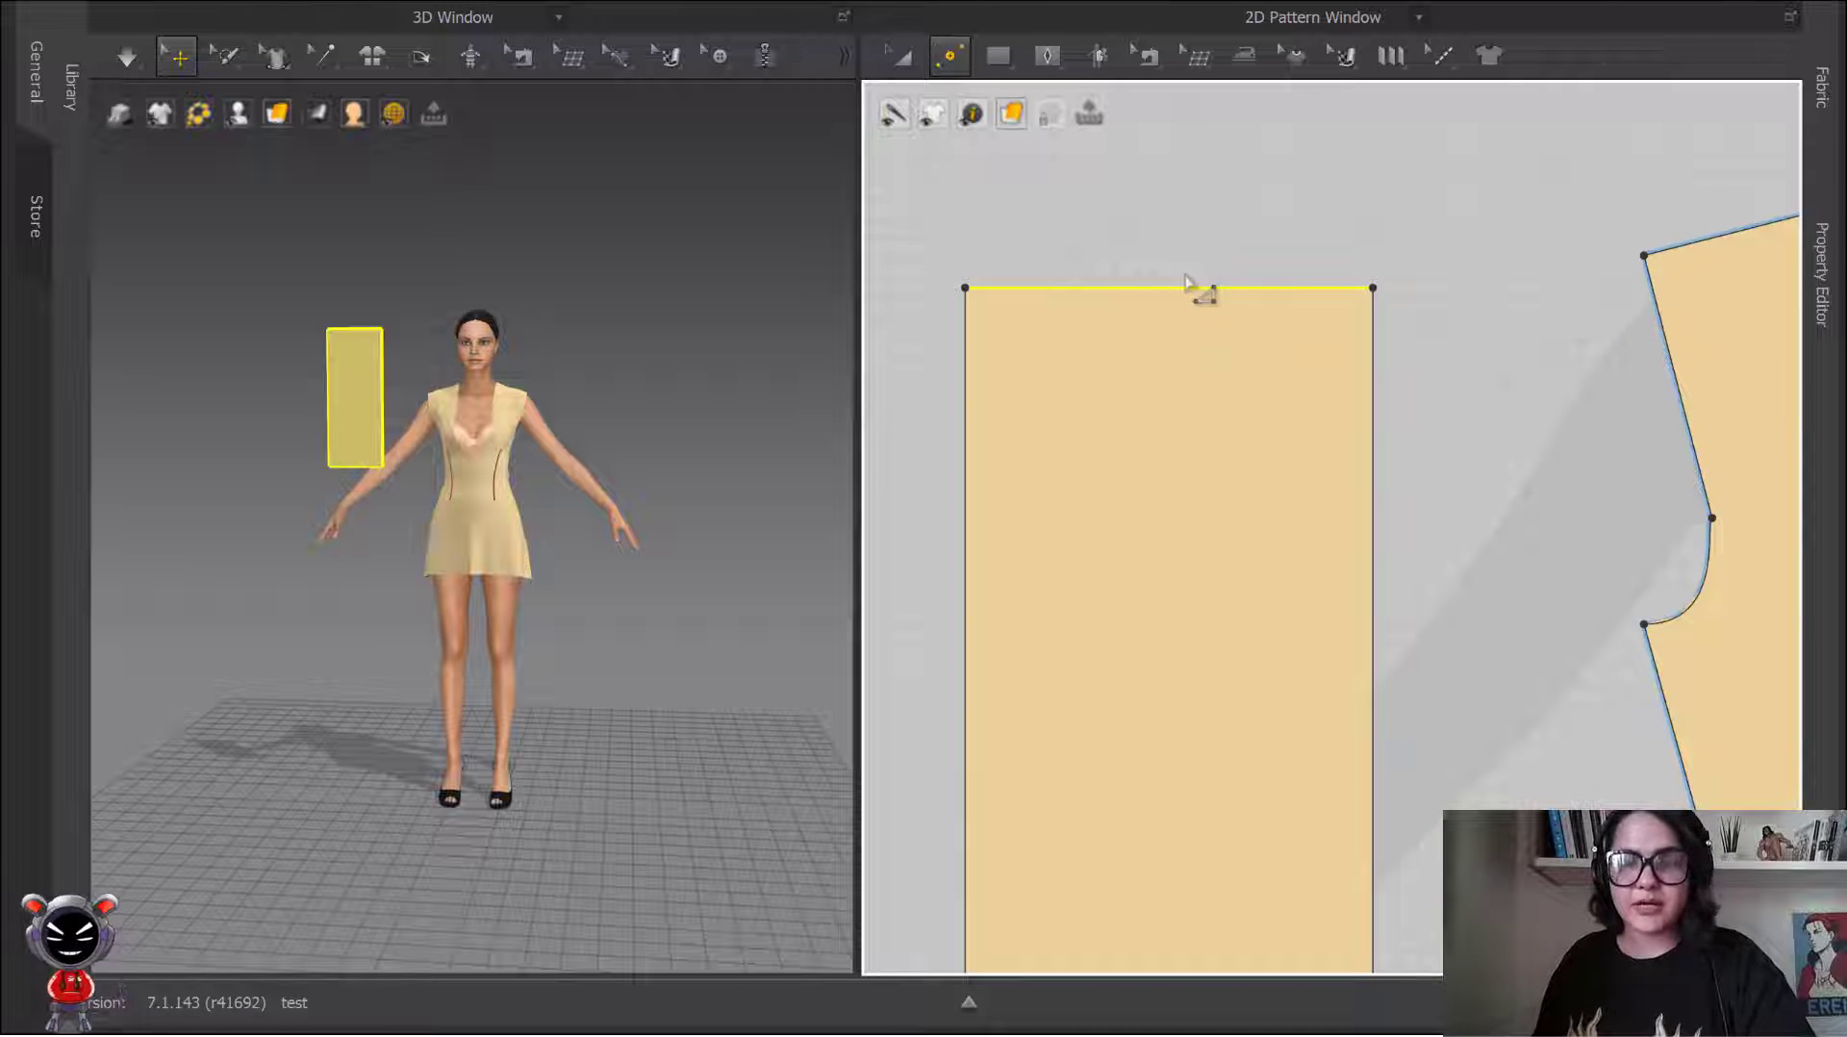
{"action": "key", "text": "x"}
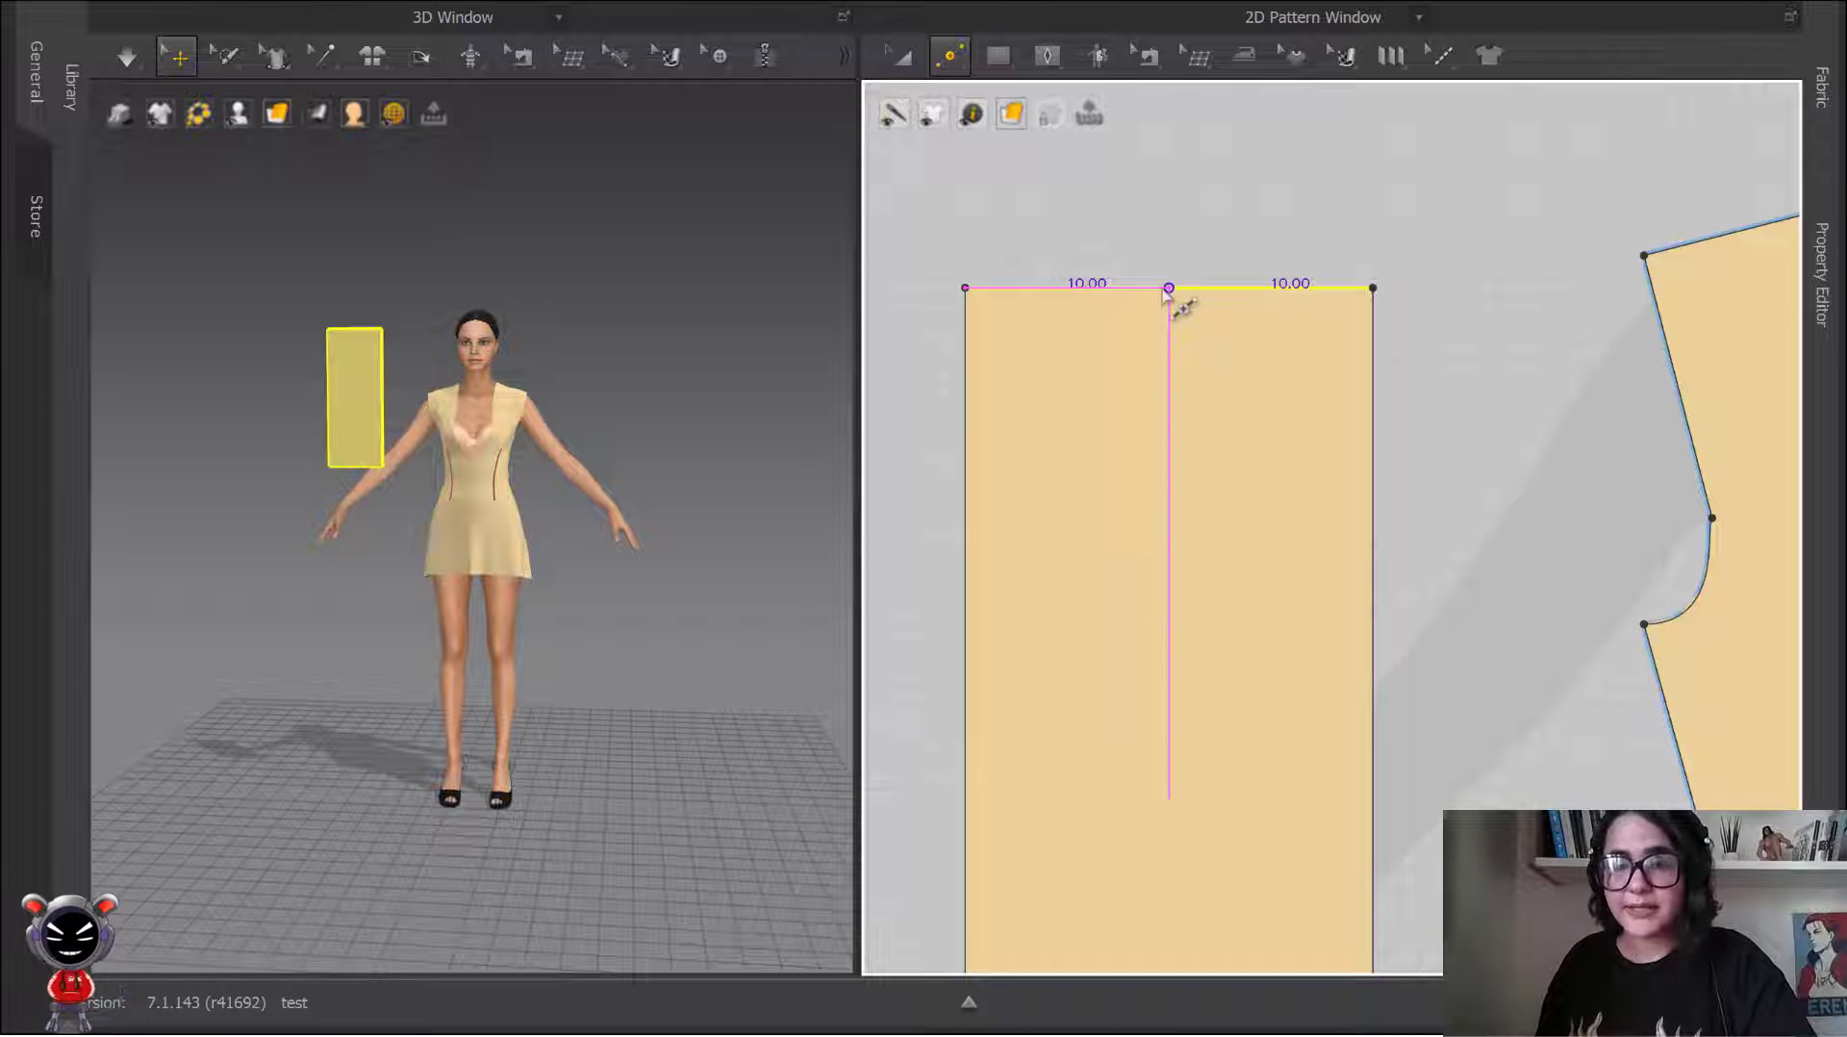
{"action": "left_click", "coordinate": [1167, 290]}
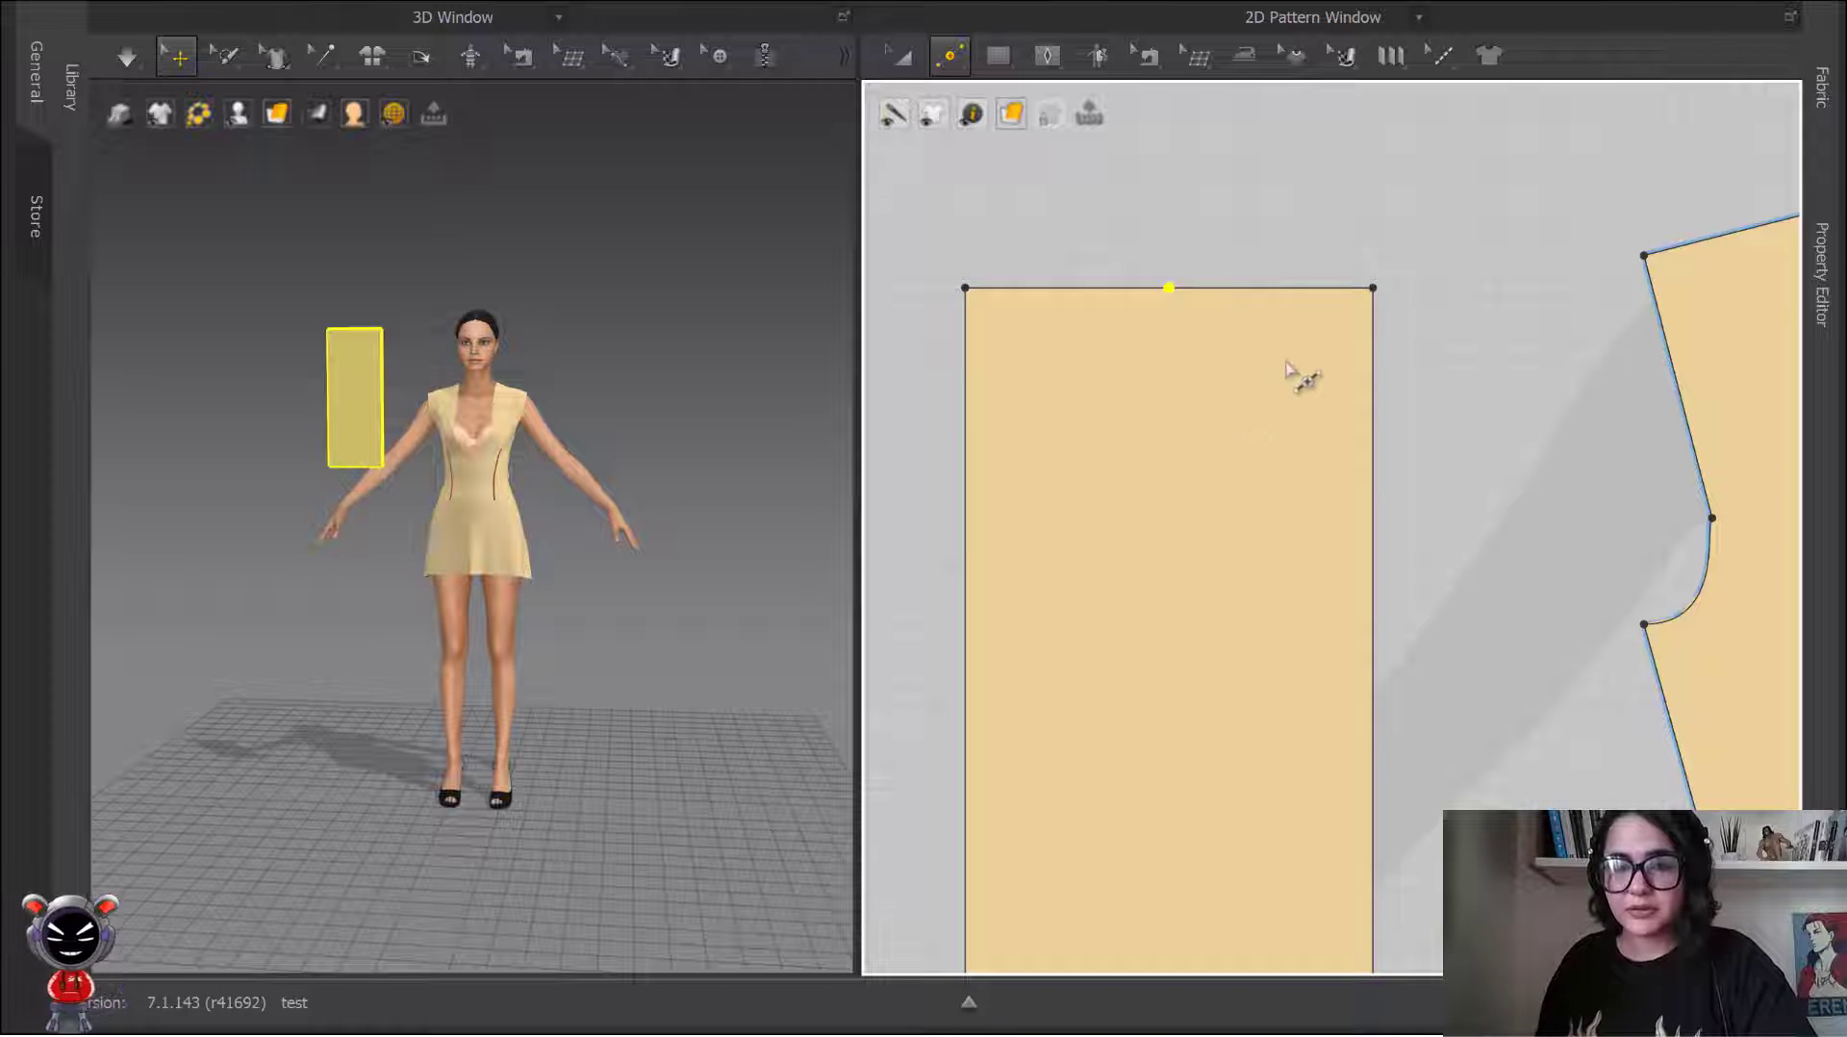
Step: Add a 50 cm perpendicular internal line at 90° from the upper edge's midpoint, with Extend enabled
{"action": "mouse_move", "coordinate": [1299, 379]}
{"action": "middle_mouse_down"}
{"action": "mouse_move", "coordinate": [1229, 430]}
{"action": "mouse_move", "coordinate": [1311, 396]}
{"action": "mouse_move", "coordinate": [1319, 355]}
{"action": "middle_mouse_up"}
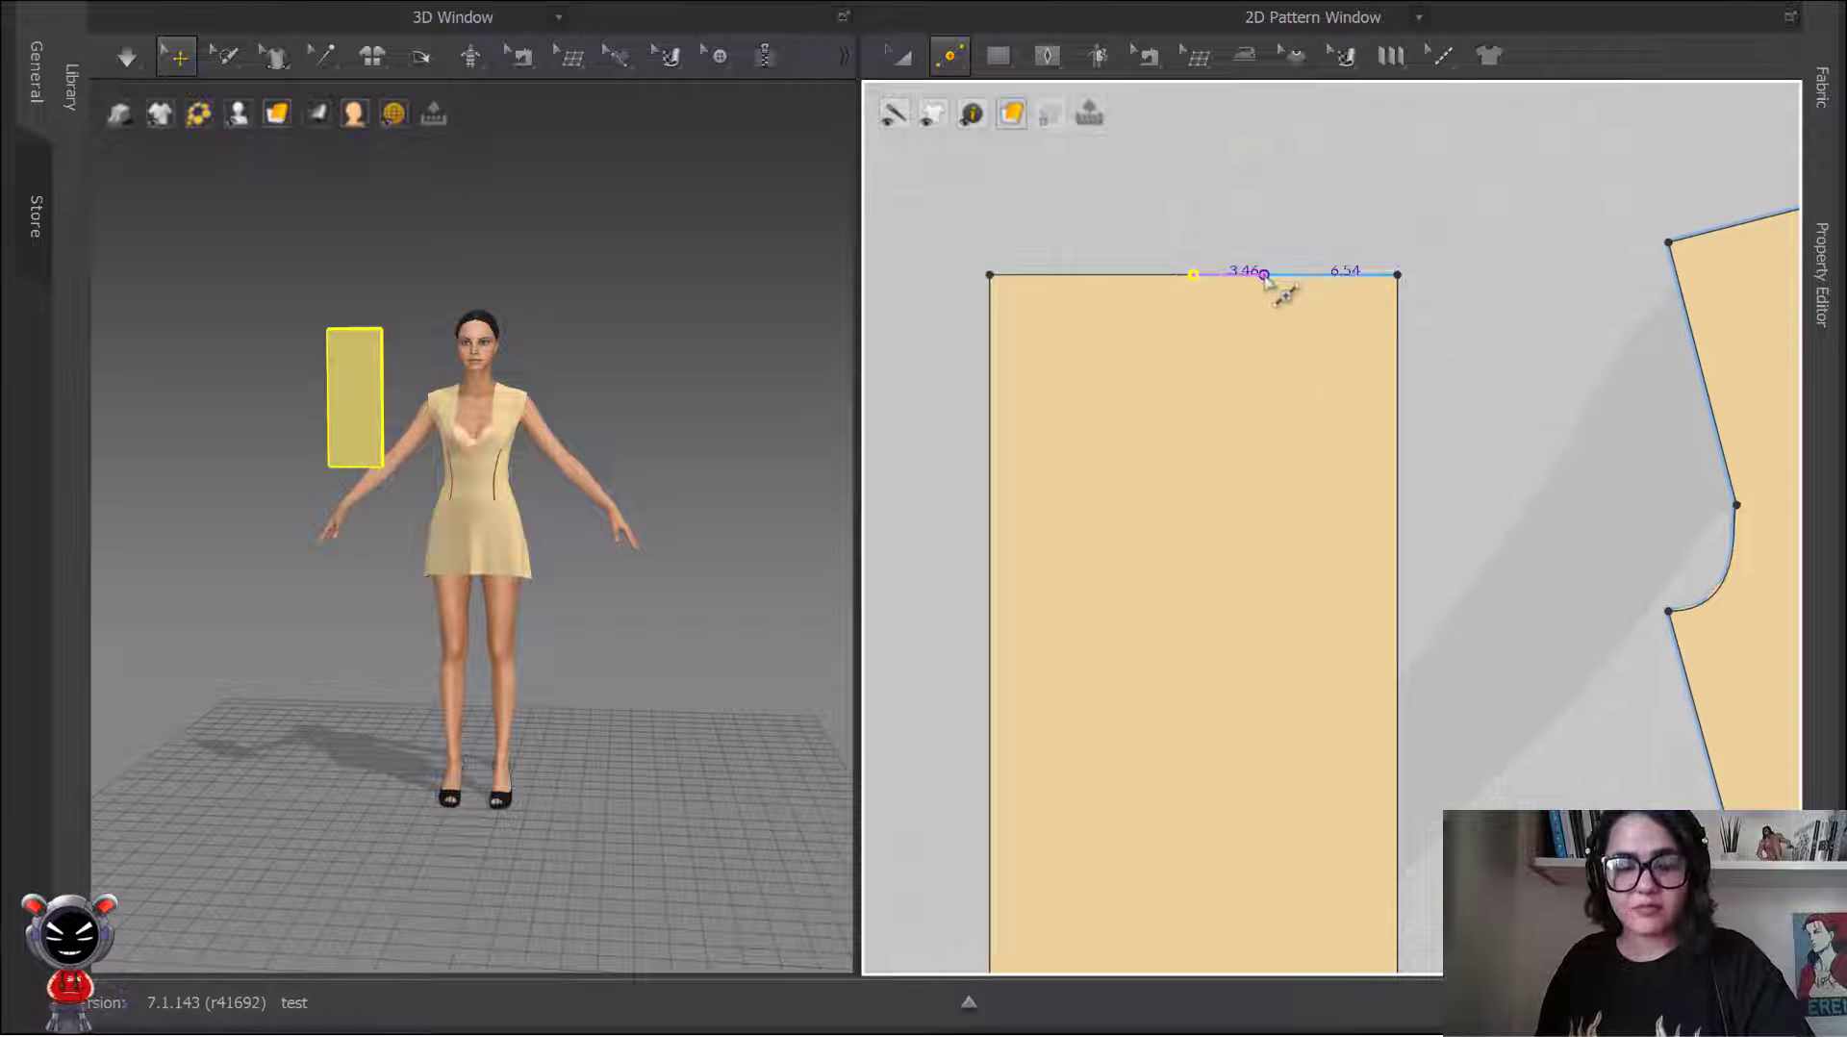
{"action": "key", "text": "z"}
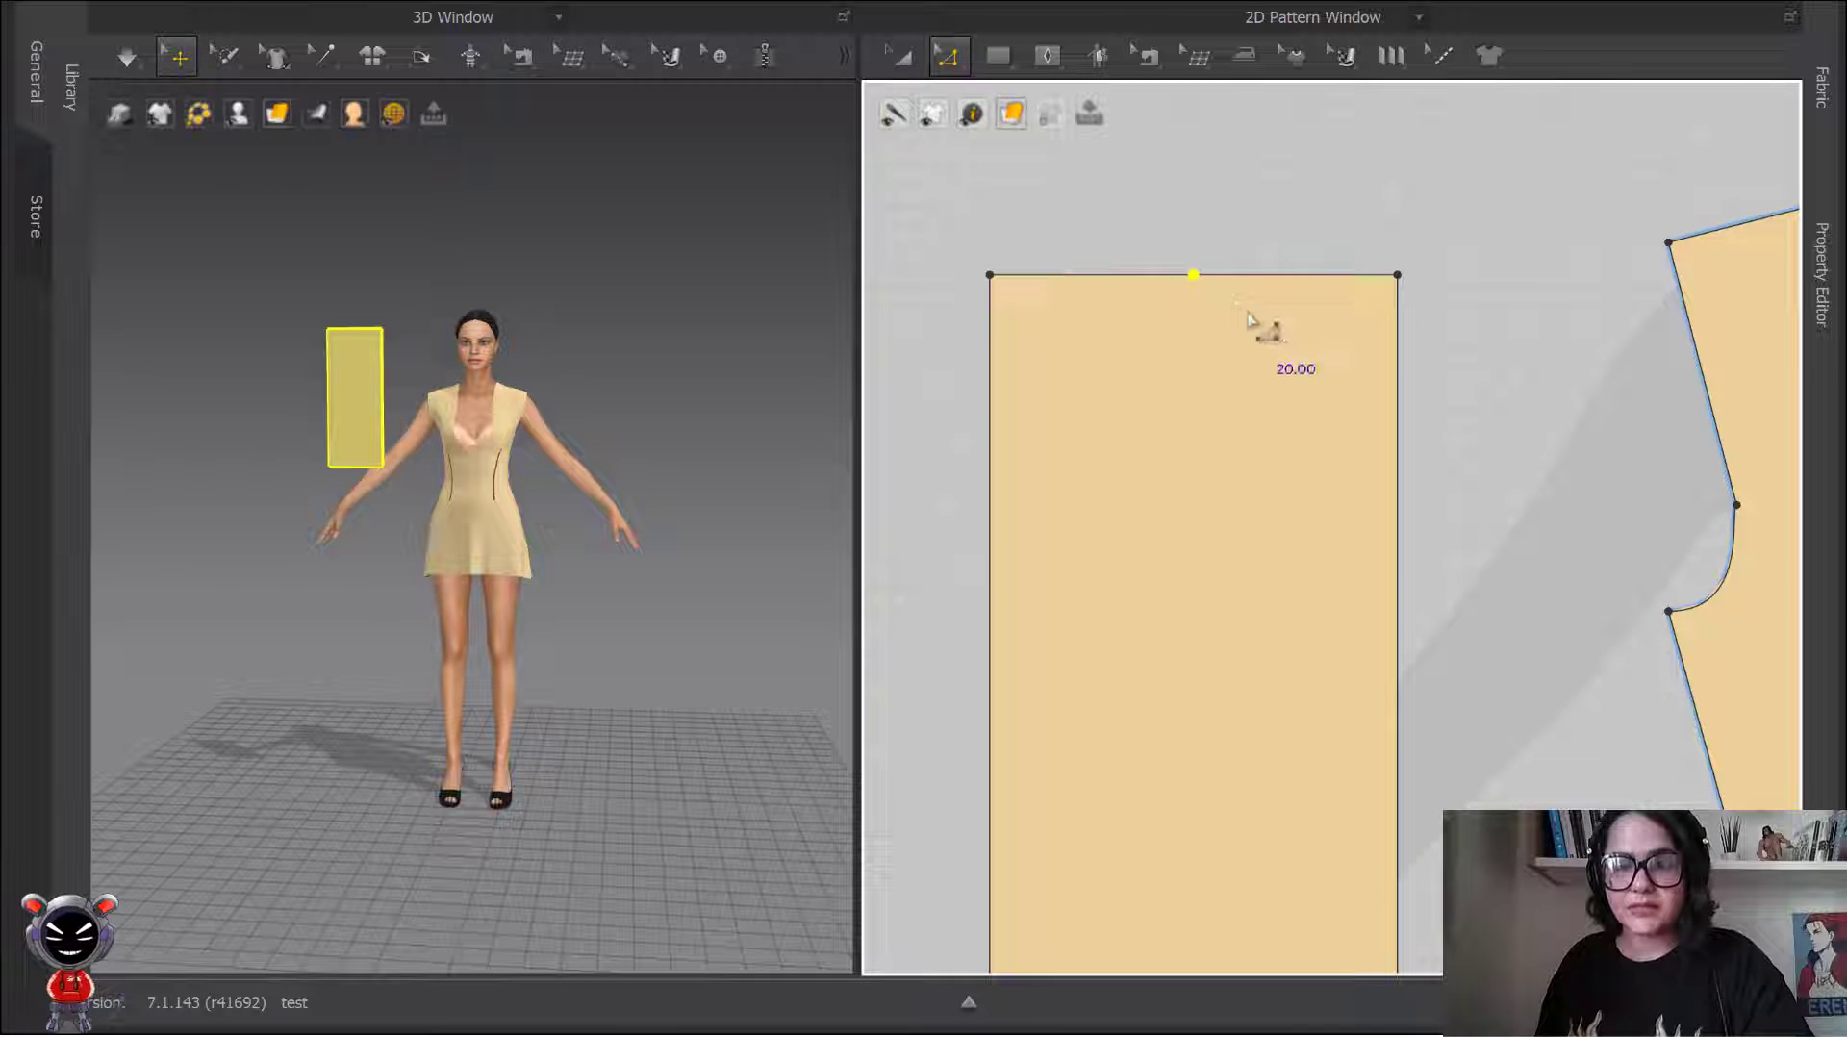
{"action": "mouse_move", "coordinate": [1295, 277]}
{"action": "left_mouse_down"}
{"action": "mouse_move", "coordinate": [1285, 154]}
{"action": "mouse_move", "coordinate": [1280, 281]}
{"action": "mouse_move", "coordinate": [1289, 182]}
{"action": "mouse_move", "coordinate": [1299, 275]}
{"action": "left_mouse_up"}
{"action": "right_click", "coordinate": [1194, 277]}
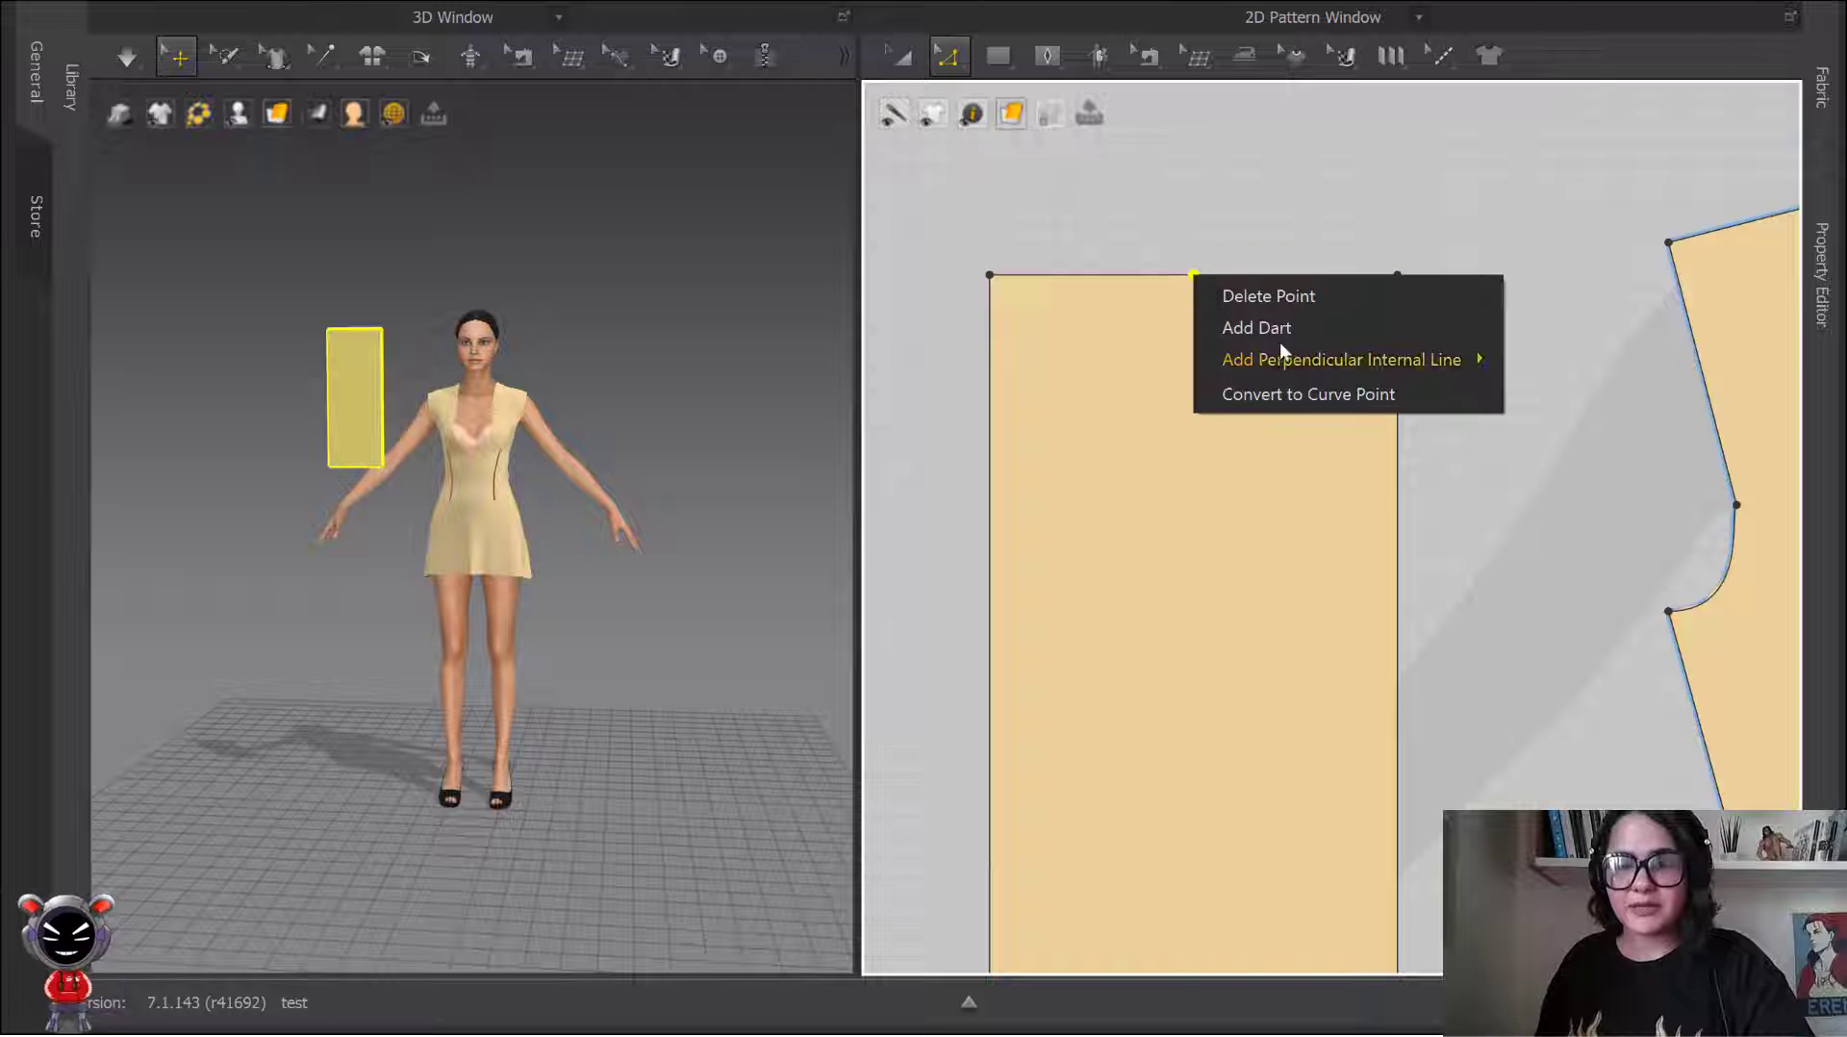
{"action": "mouse_move", "coordinate": [1307, 360]}
{"action": "left_click", "coordinate": [1540, 360]}
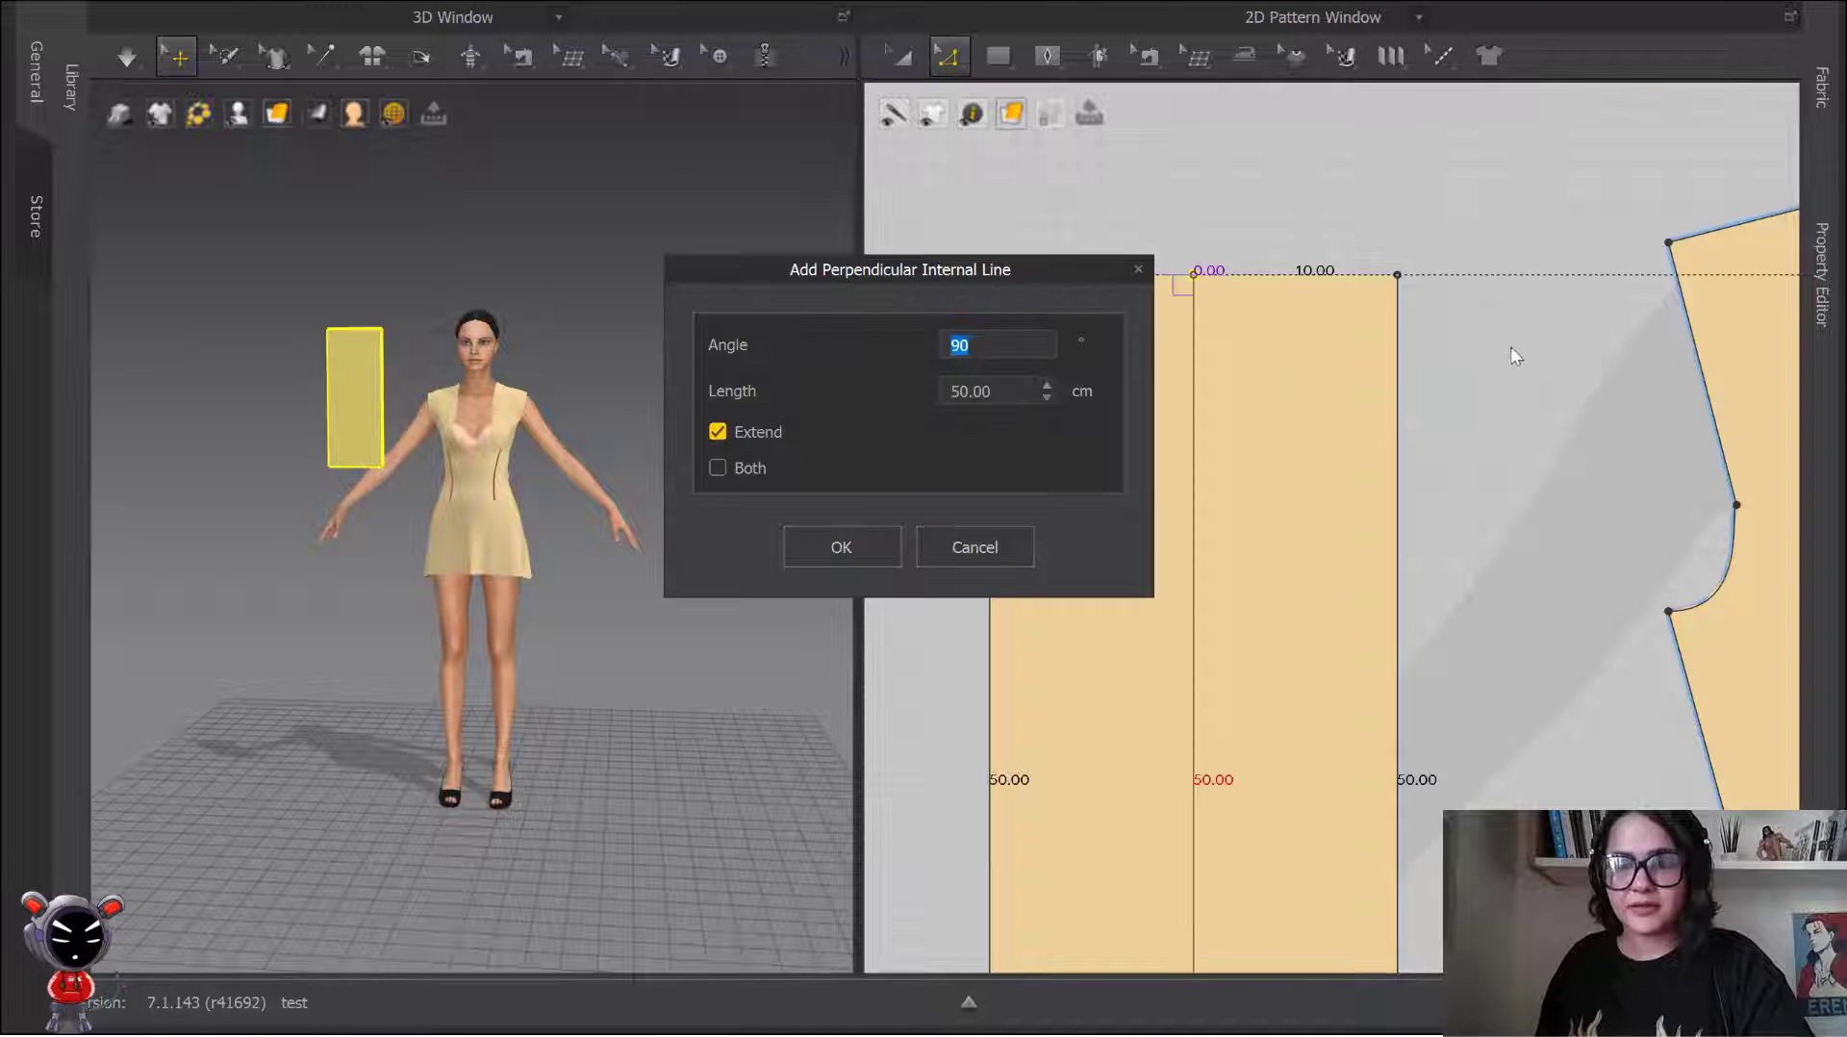
{"action": "left_click", "coordinate": [839, 547]}
Step: Cut the rectangle along its central internal line into two separate pattern pieces
{"action": "scroll", "coordinate": [1145, 322], "scroll_direction": "down", "scroll_amount": 3}
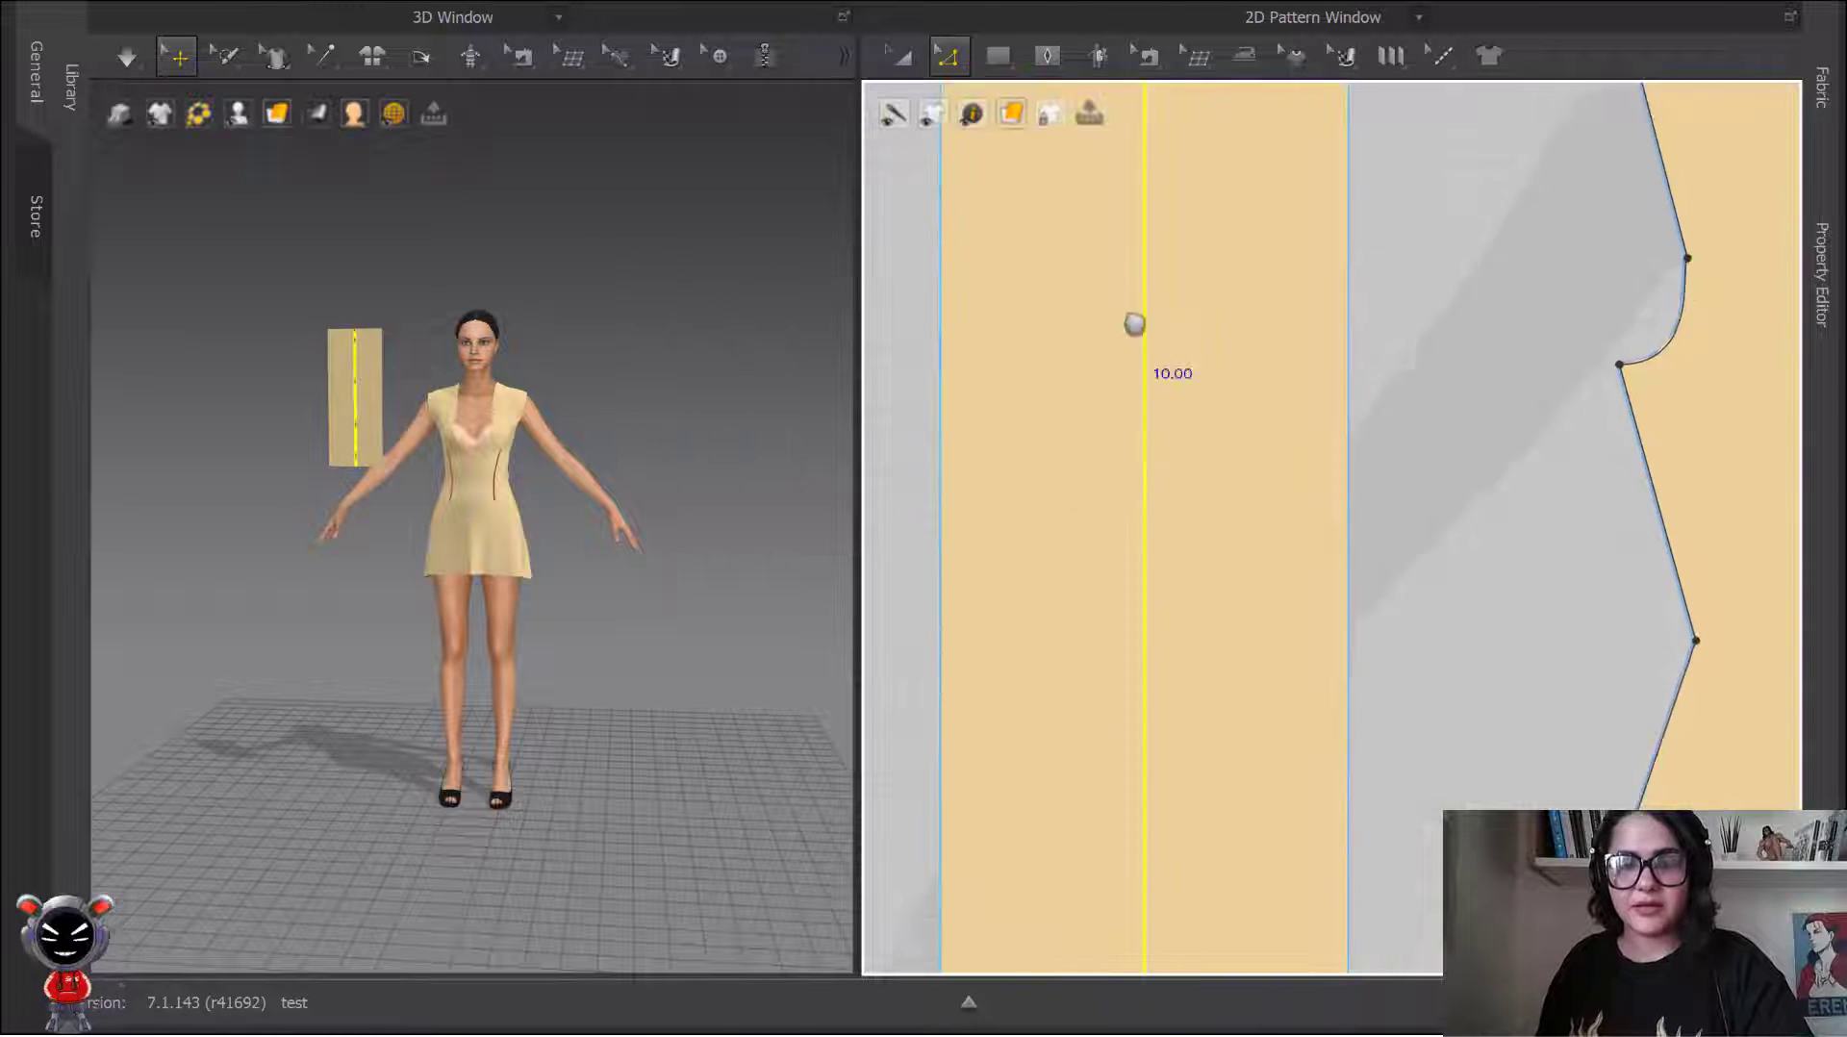
{"action": "right_click", "coordinate": [1084, 341]}
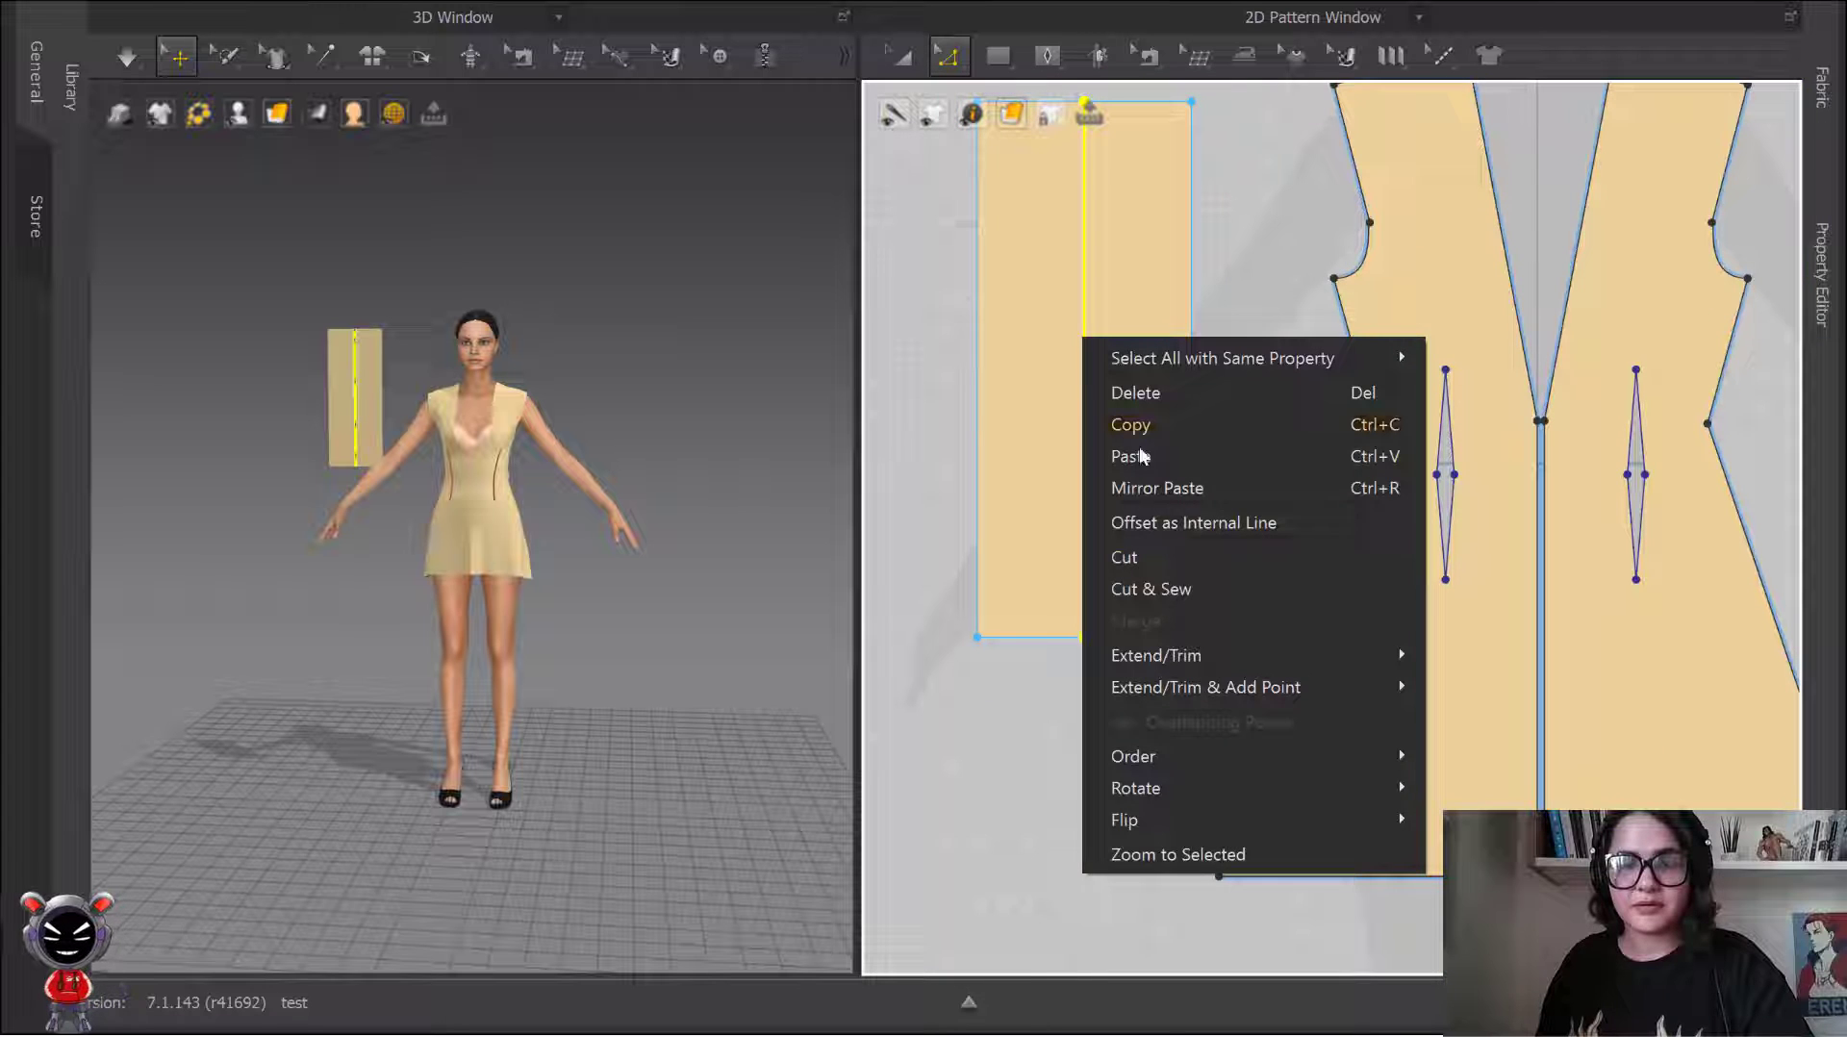
{"action": "left_click", "coordinate": [1160, 558]}
{"action": "key", "text": "a"}
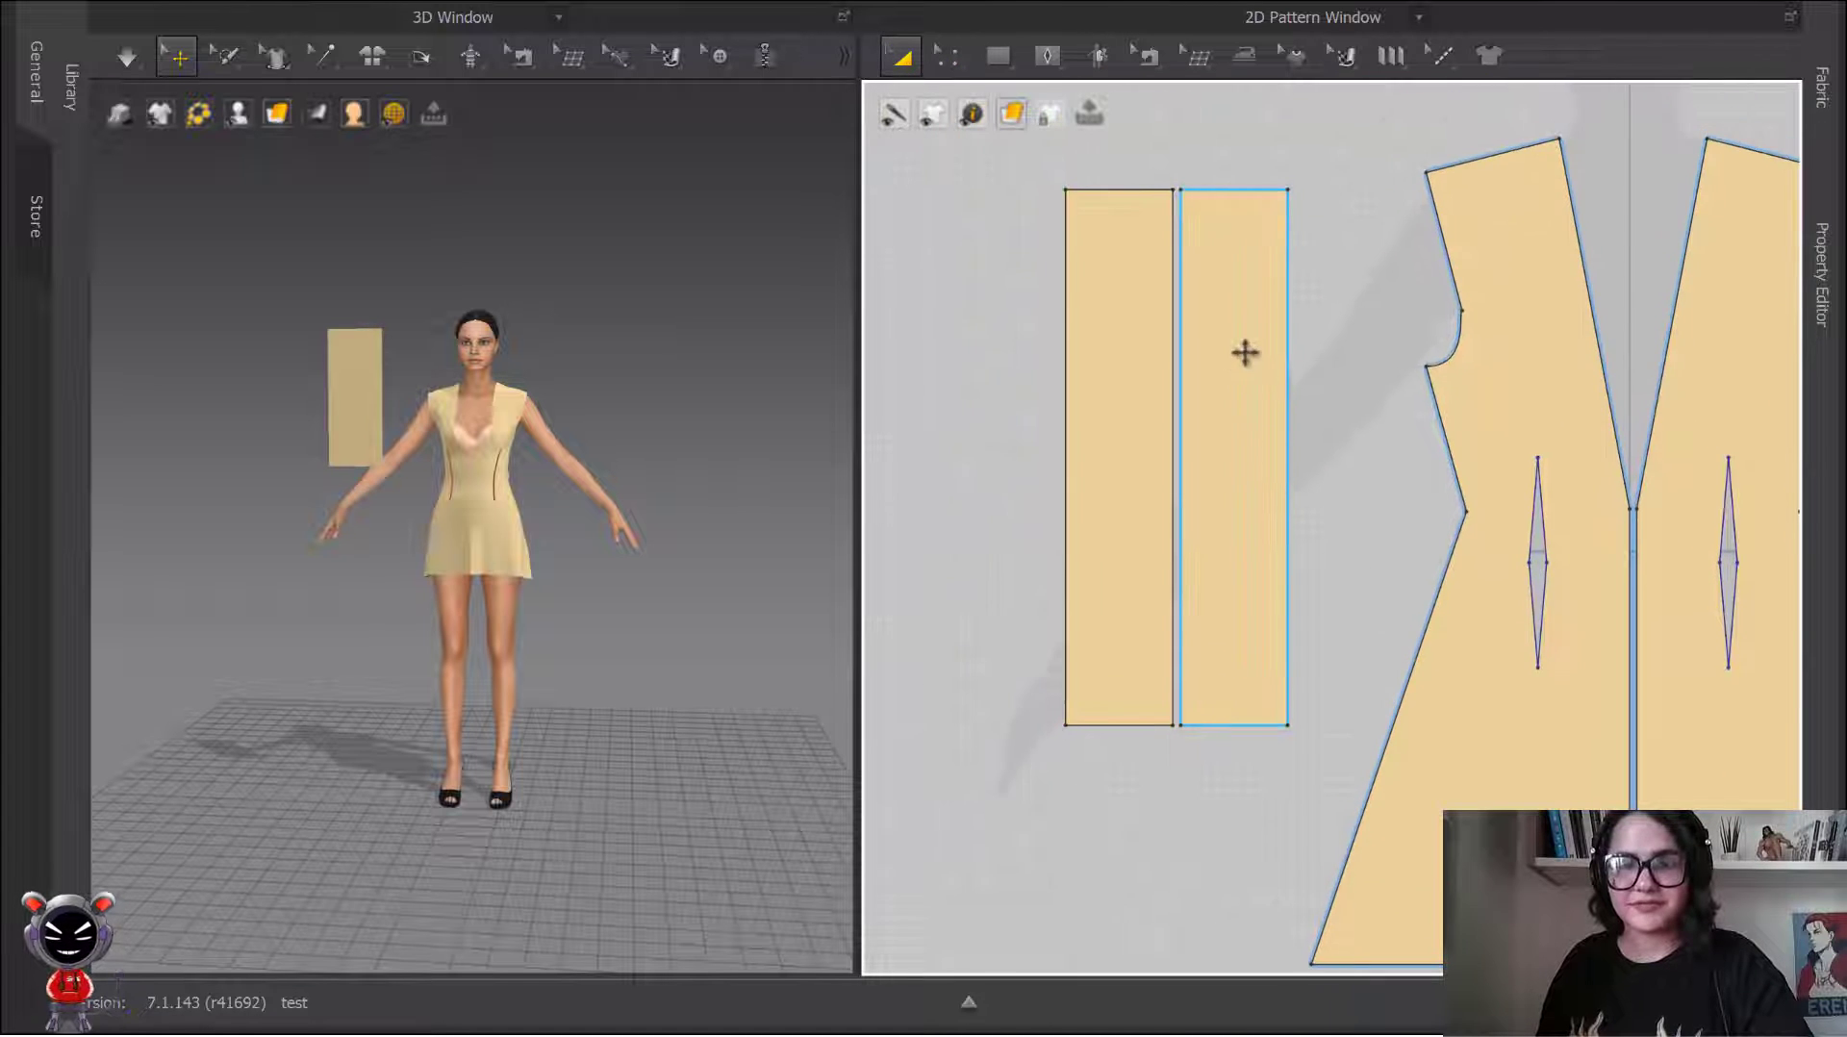
{"action": "scroll", "coordinate": [1249, 341], "scroll_direction": "up", "scroll_amount": 3}
{"action": "middle_click_drag", "start_coordinate": [1382, 318], "coordinate": [1335, 321]}
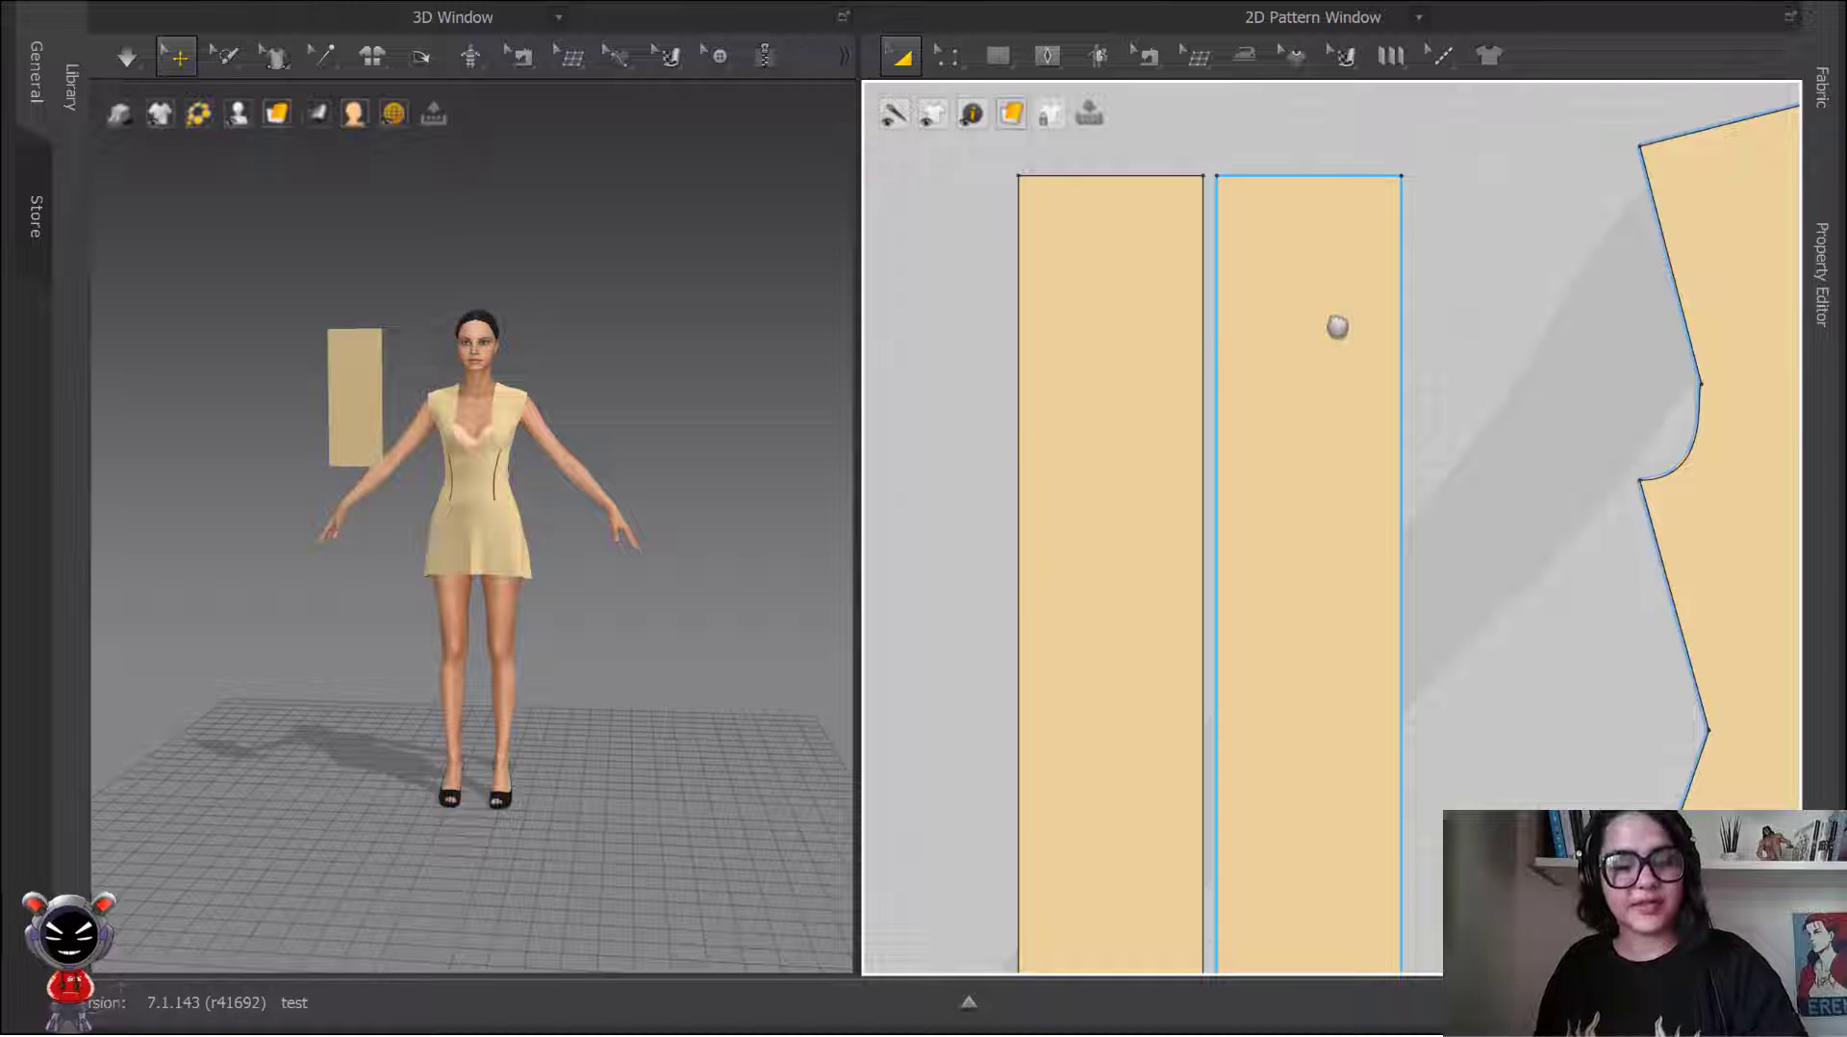
Step: Undo the cut, the internal line and the added midpoint to restore the plain rectangle, and deselect it
{"action": "key", "text": "ctrl+z"}
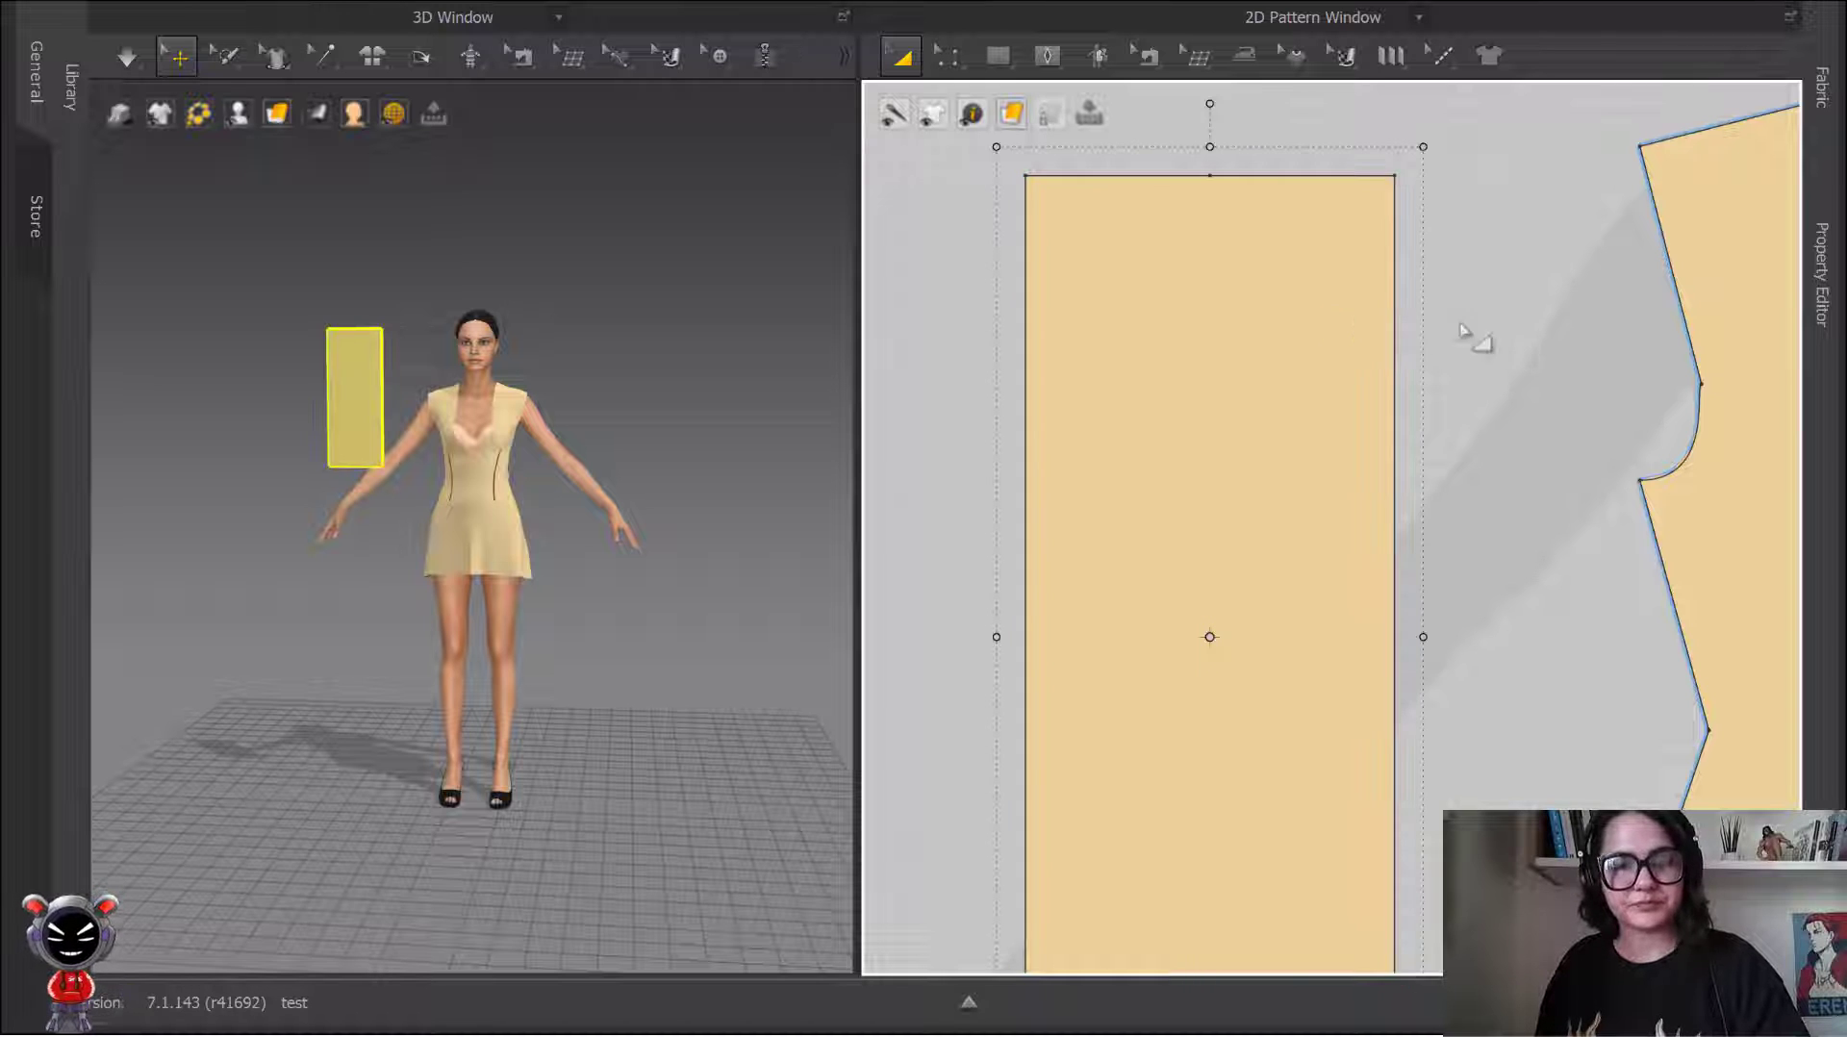
{"action": "key", "text": "ctrl+z"}
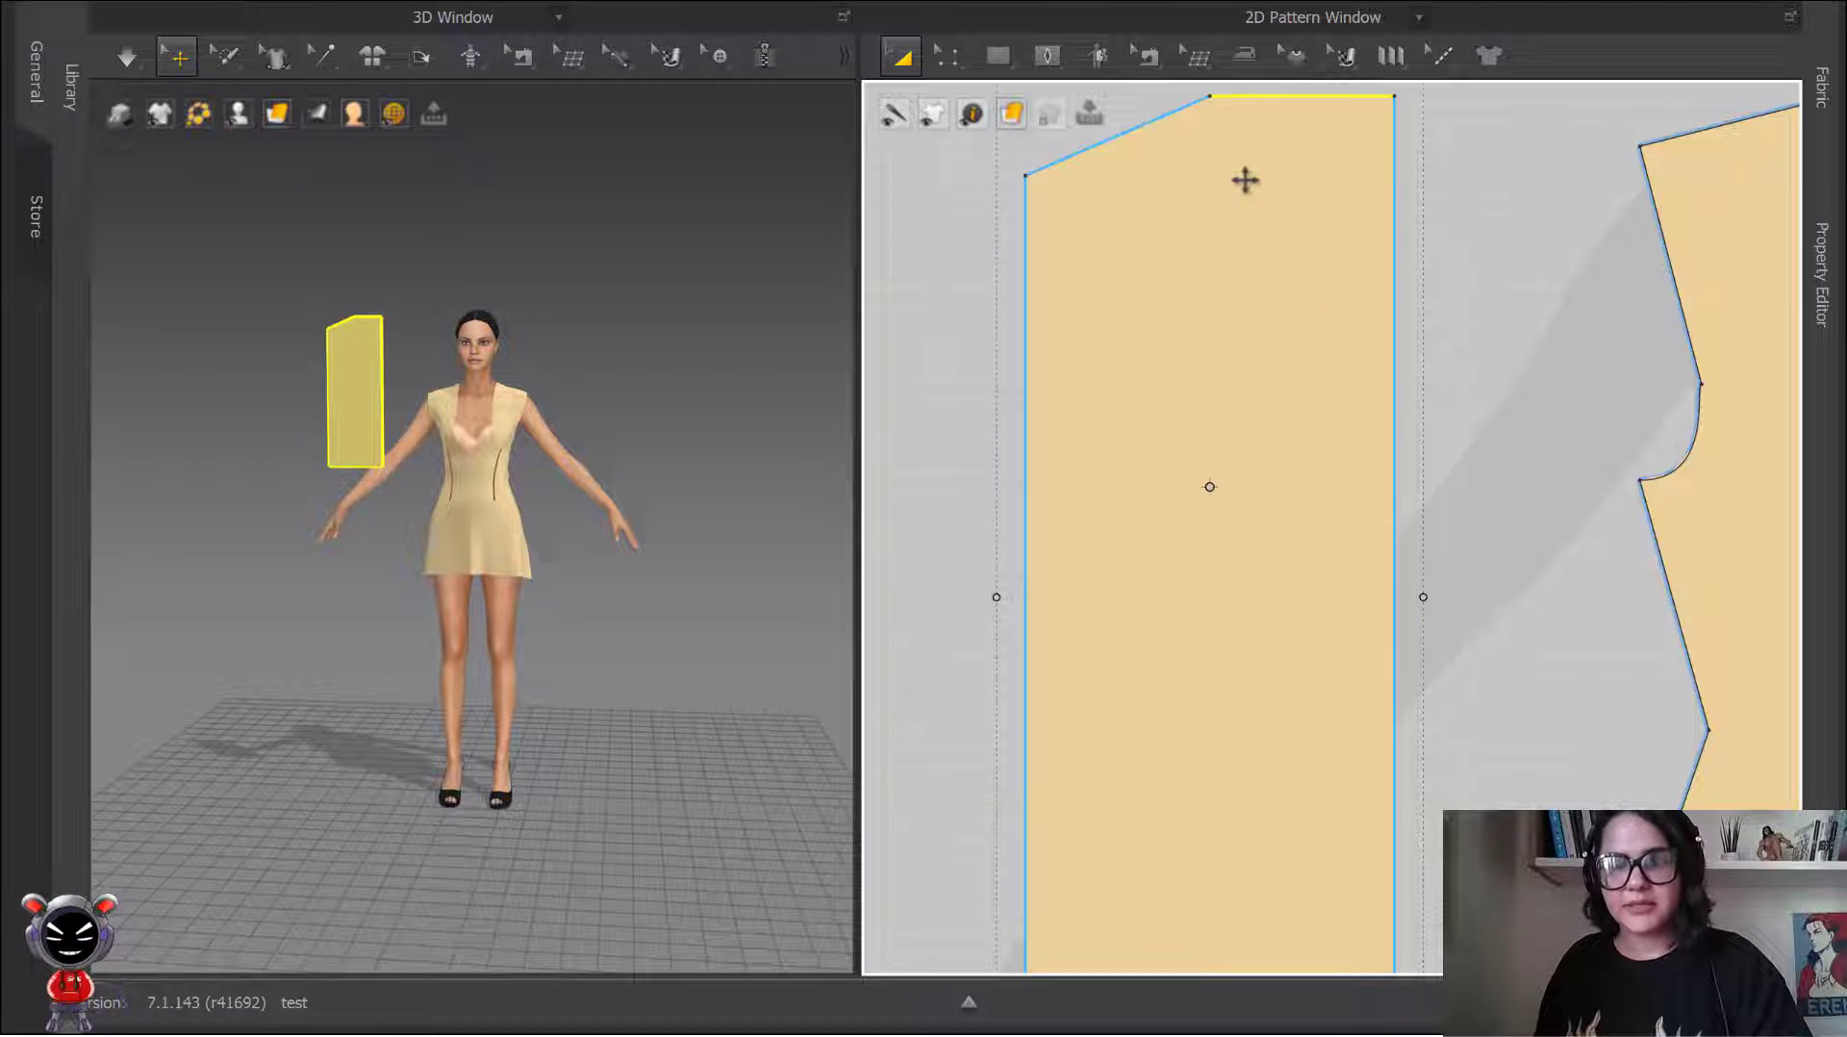
{"action": "key", "text": "ctrl+z"}
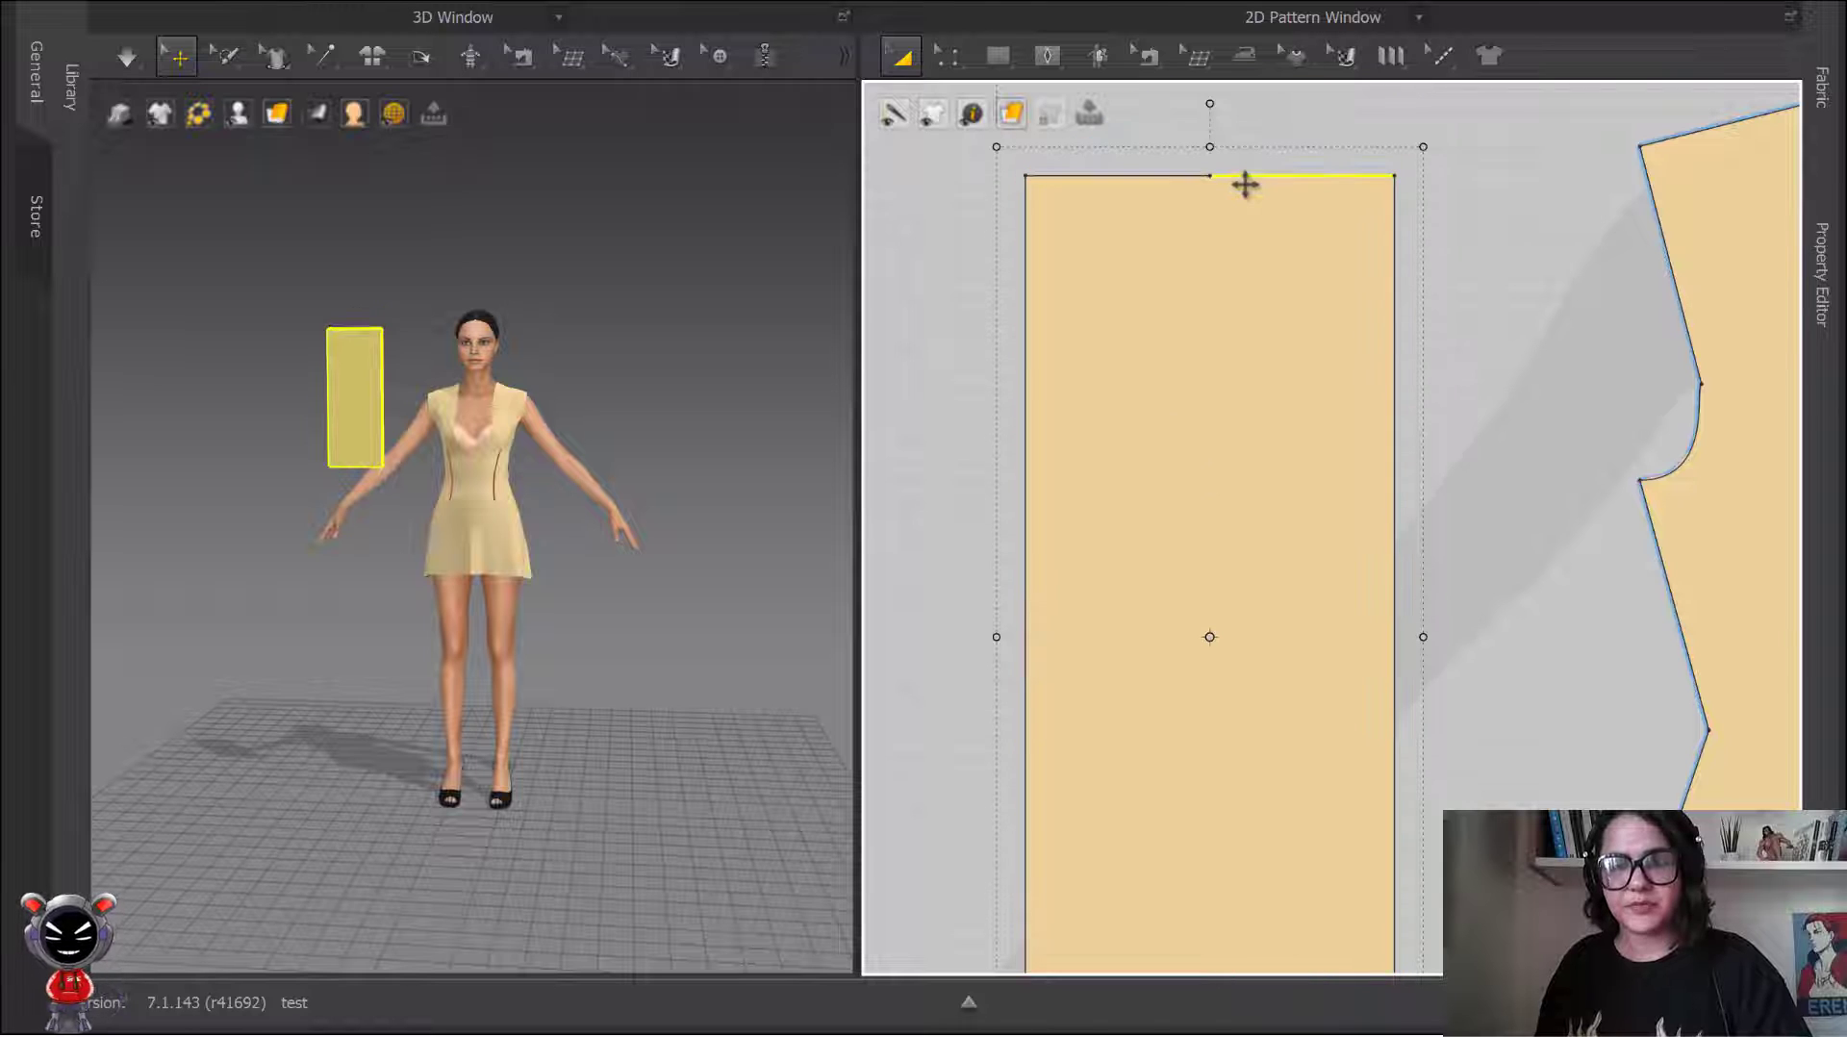
{"action": "scroll", "coordinate": [1250, 185], "scroll_direction": "up", "scroll_amount": 2}
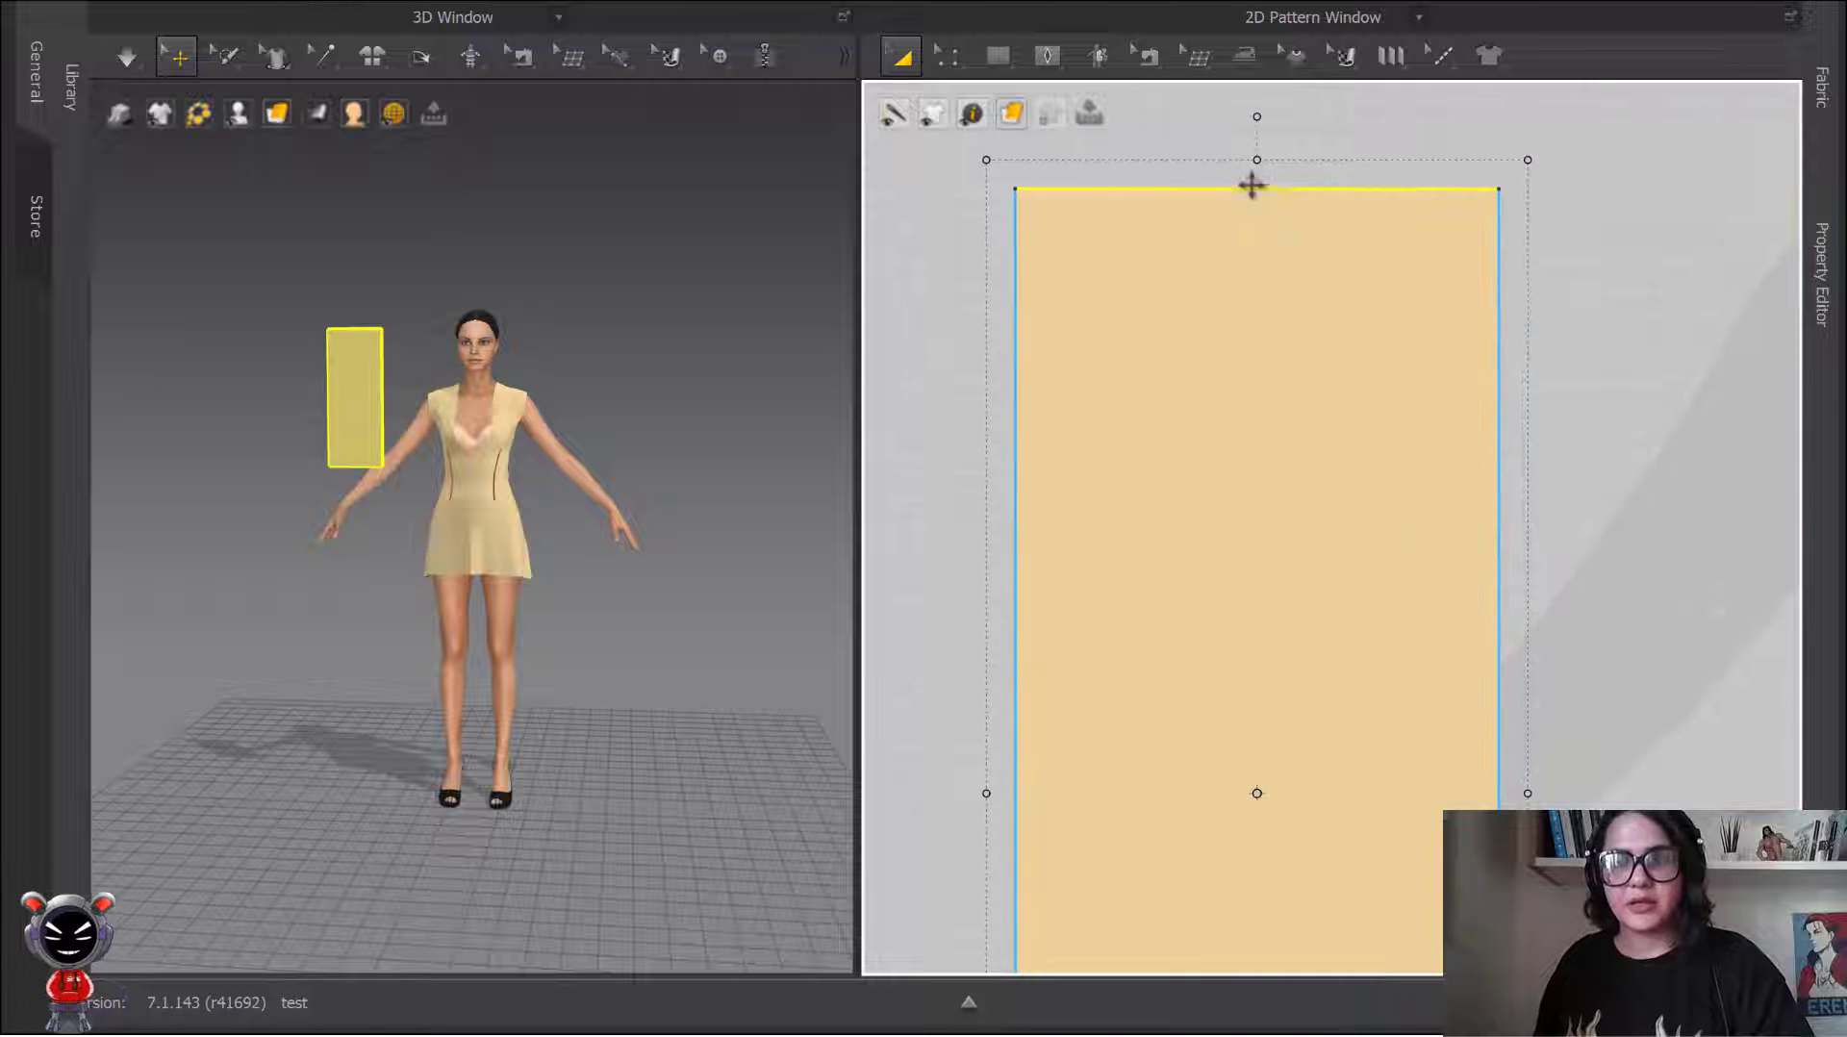
{"action": "middle_click_drag", "start_coordinate": [1254, 186], "coordinate": [1280, 315]}
{"action": "scroll", "coordinate": [1281, 314], "scroll_direction": "up", "scroll_amount": 2}
{"action": "left_click", "coordinate": [1285, 177]}
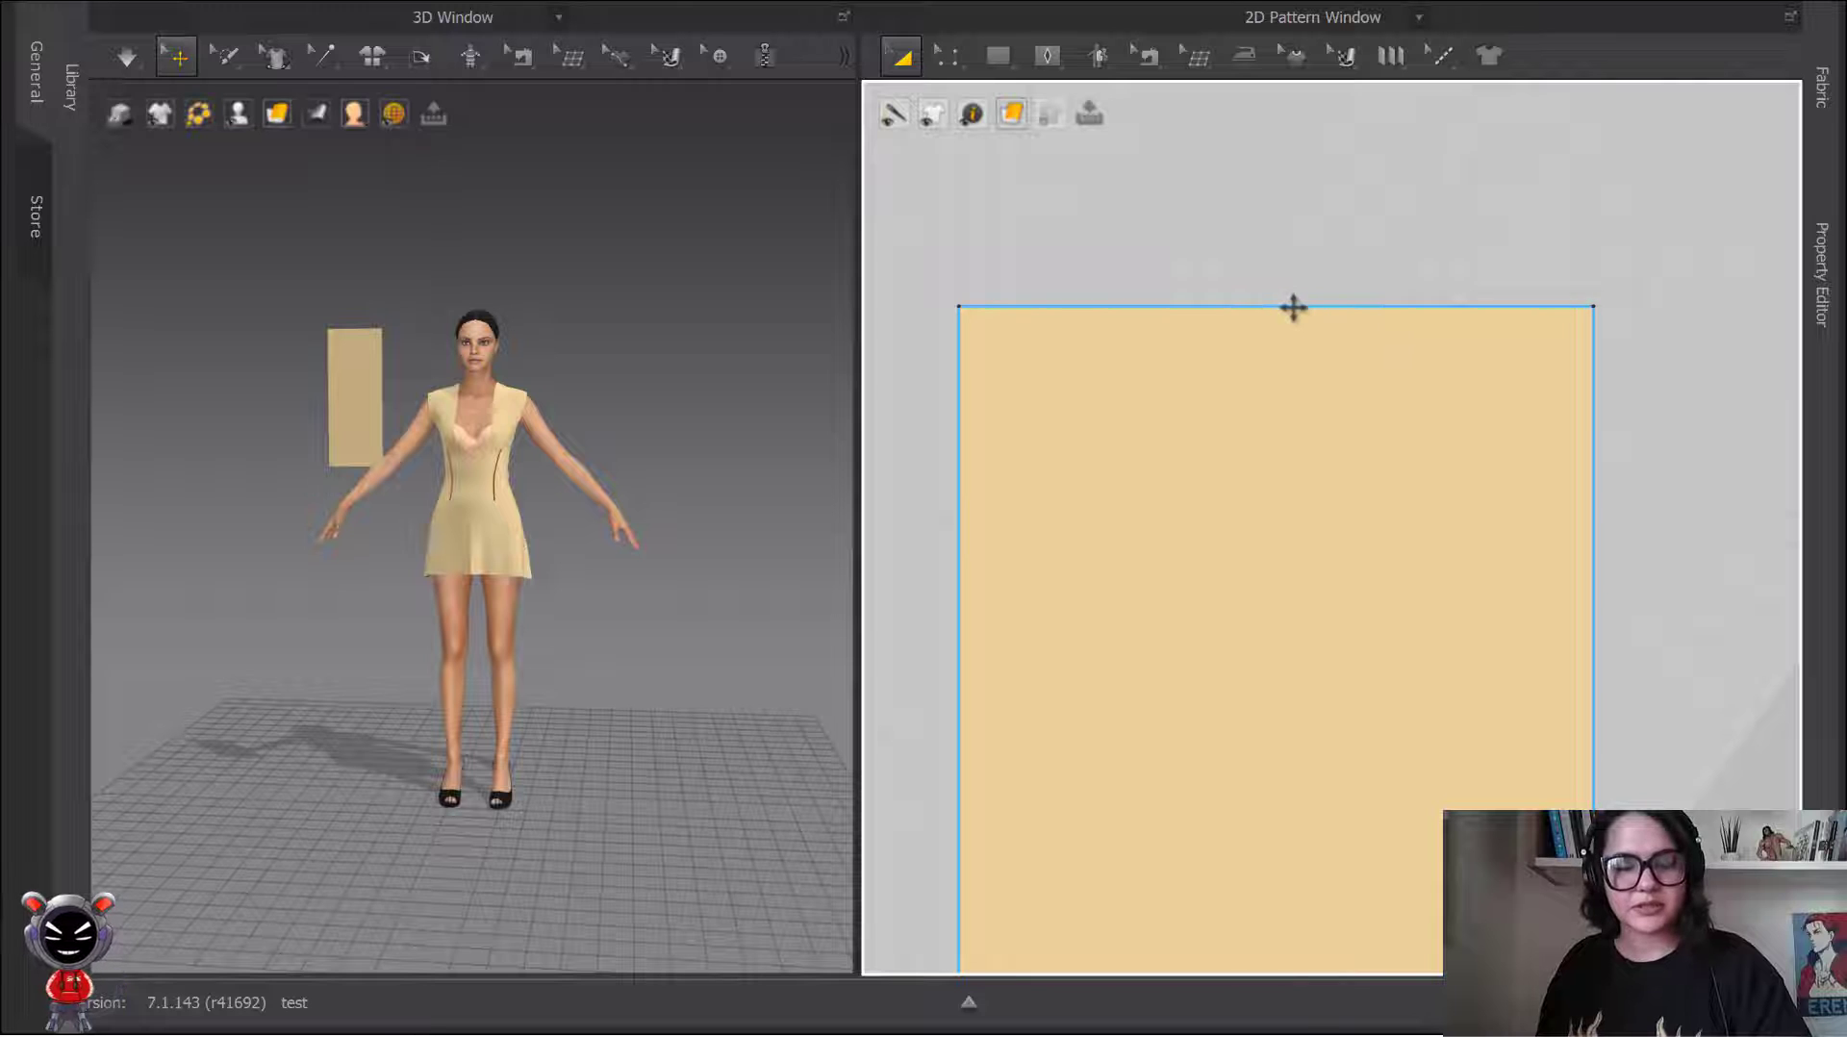
Step: Try splitting the rectangle's upper edge into two lines, with Line 1 set to 3 cm
{"action": "key", "text": "z"}
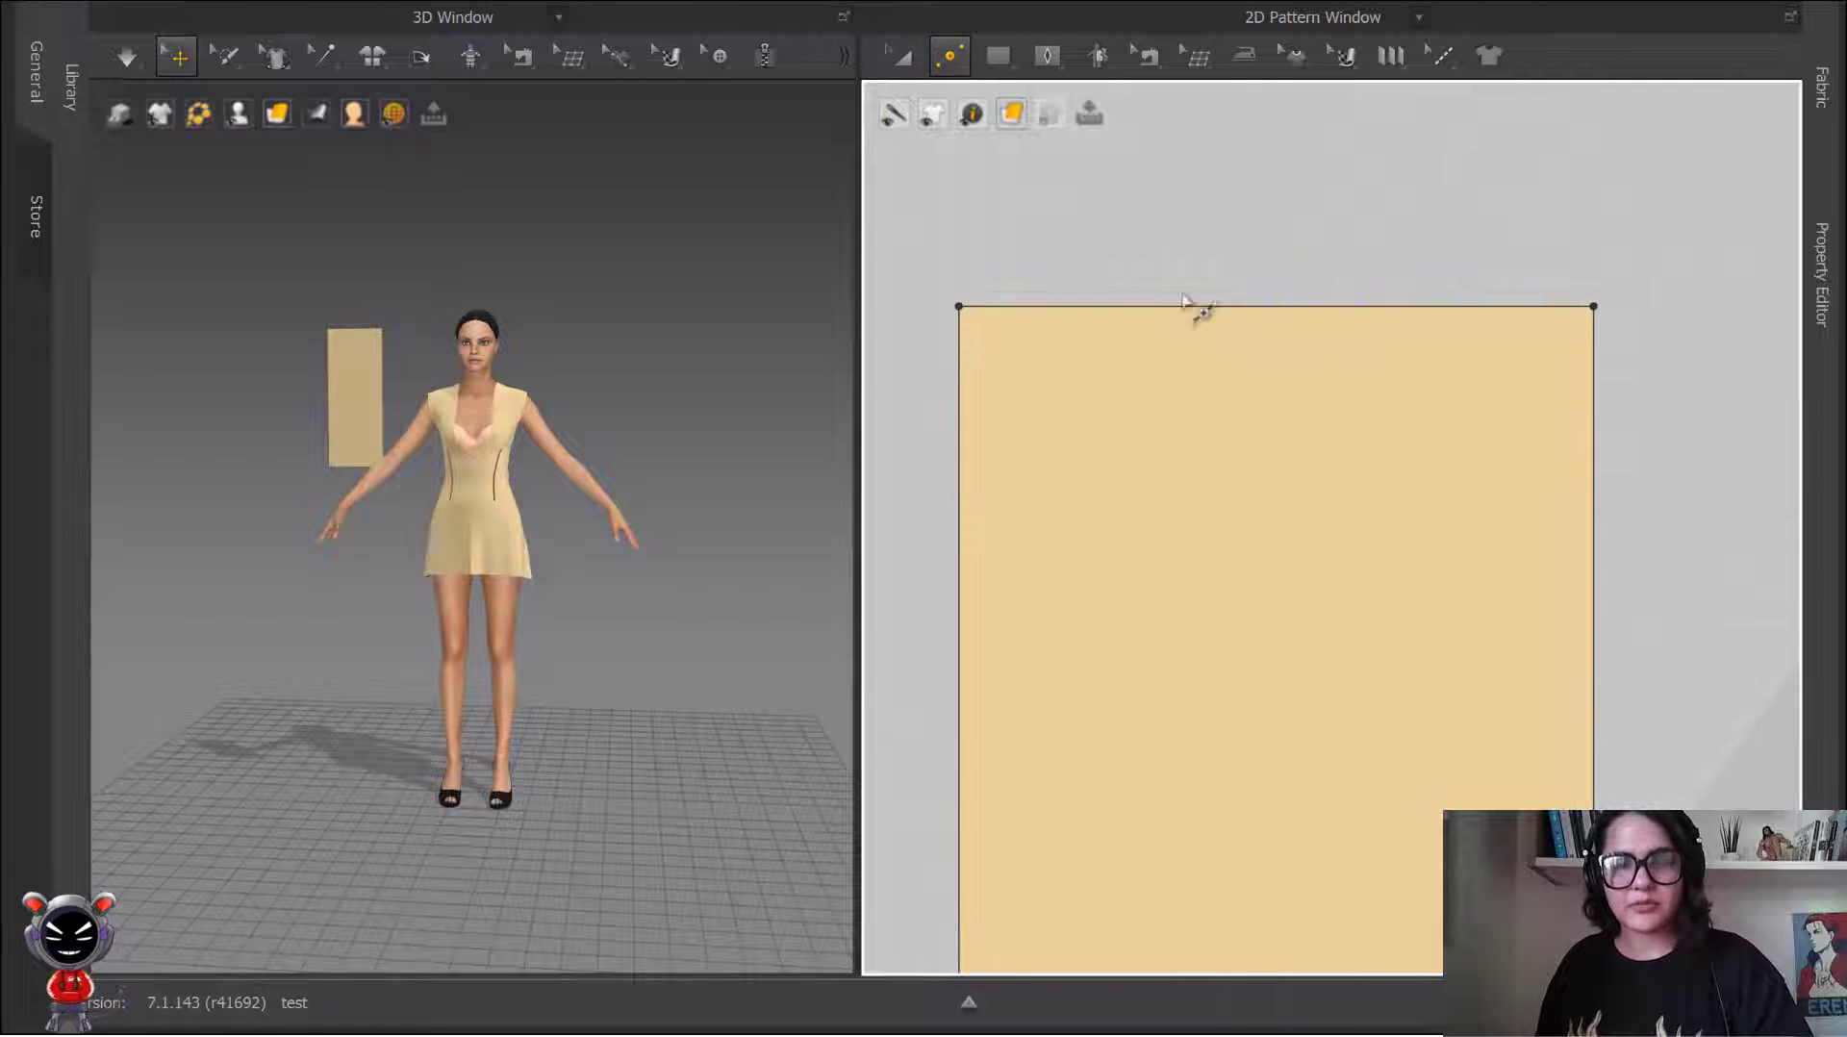
{"action": "left_click", "coordinate": [1257, 306]}
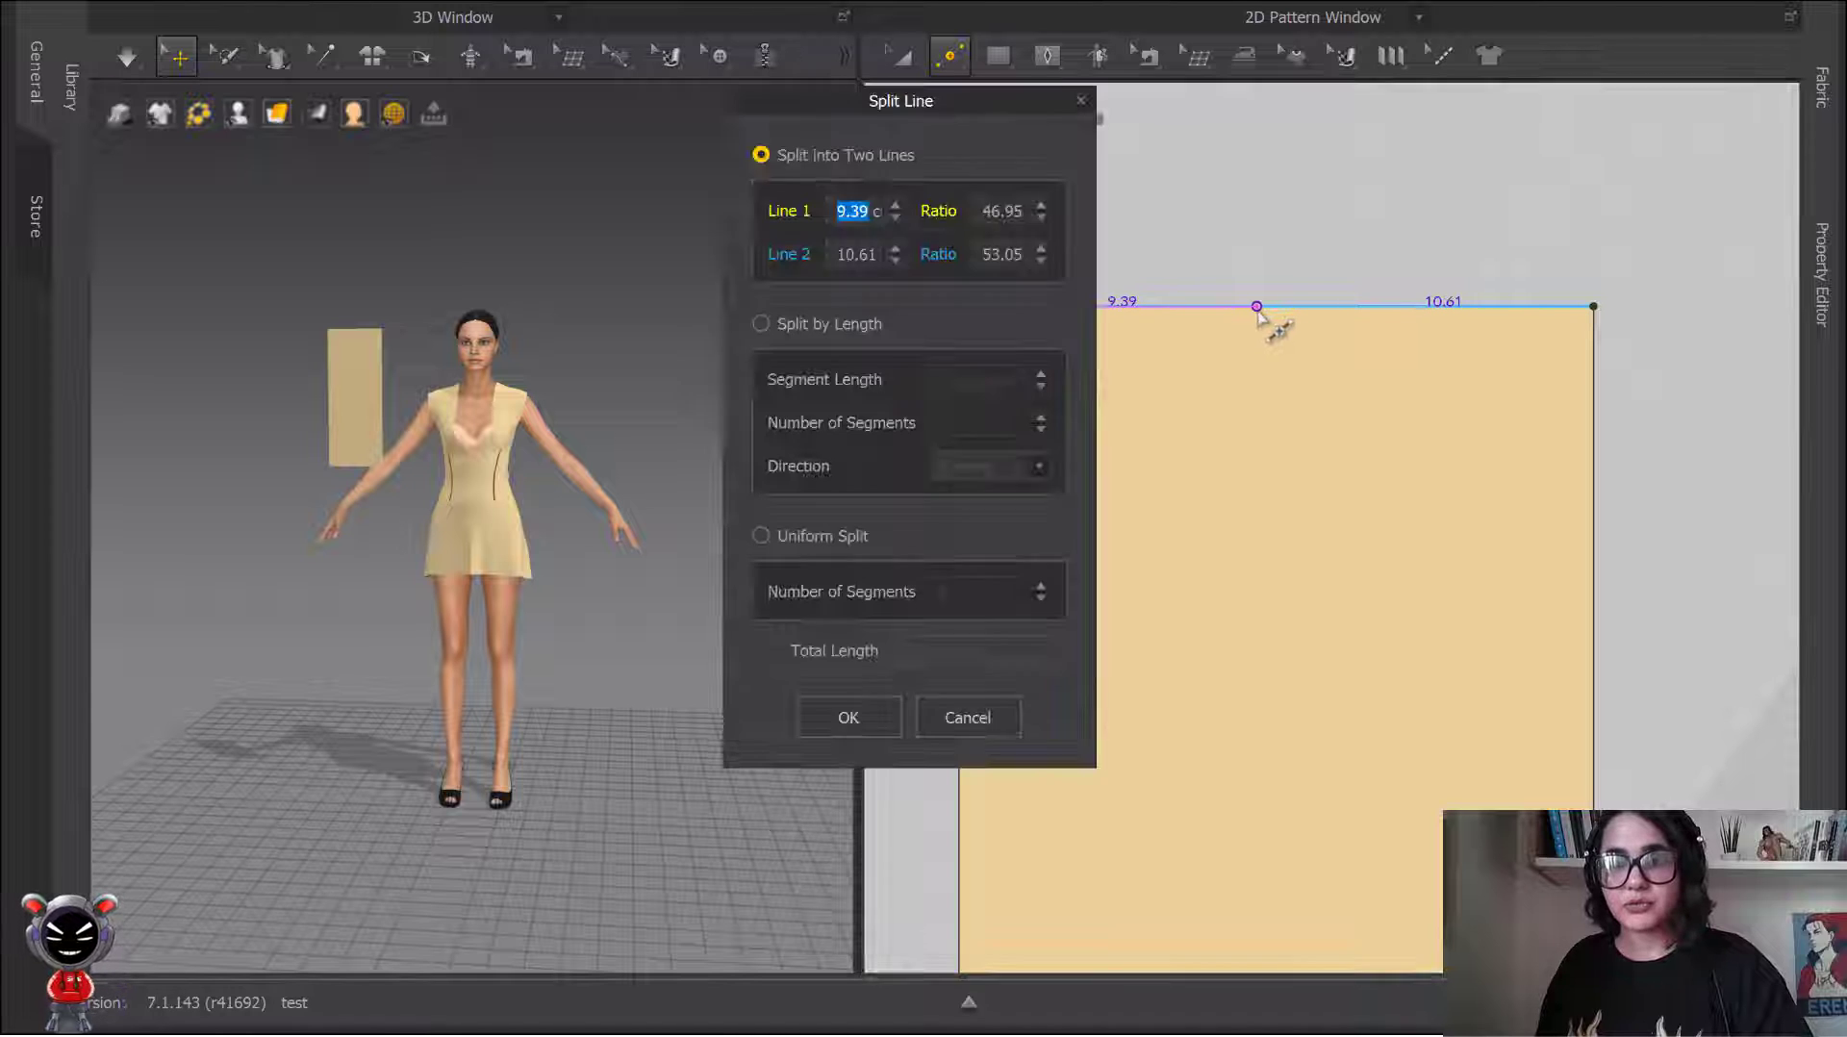
{"action": "left_click_drag", "start_coordinate": [922, 102], "coordinate": [727, 103]}
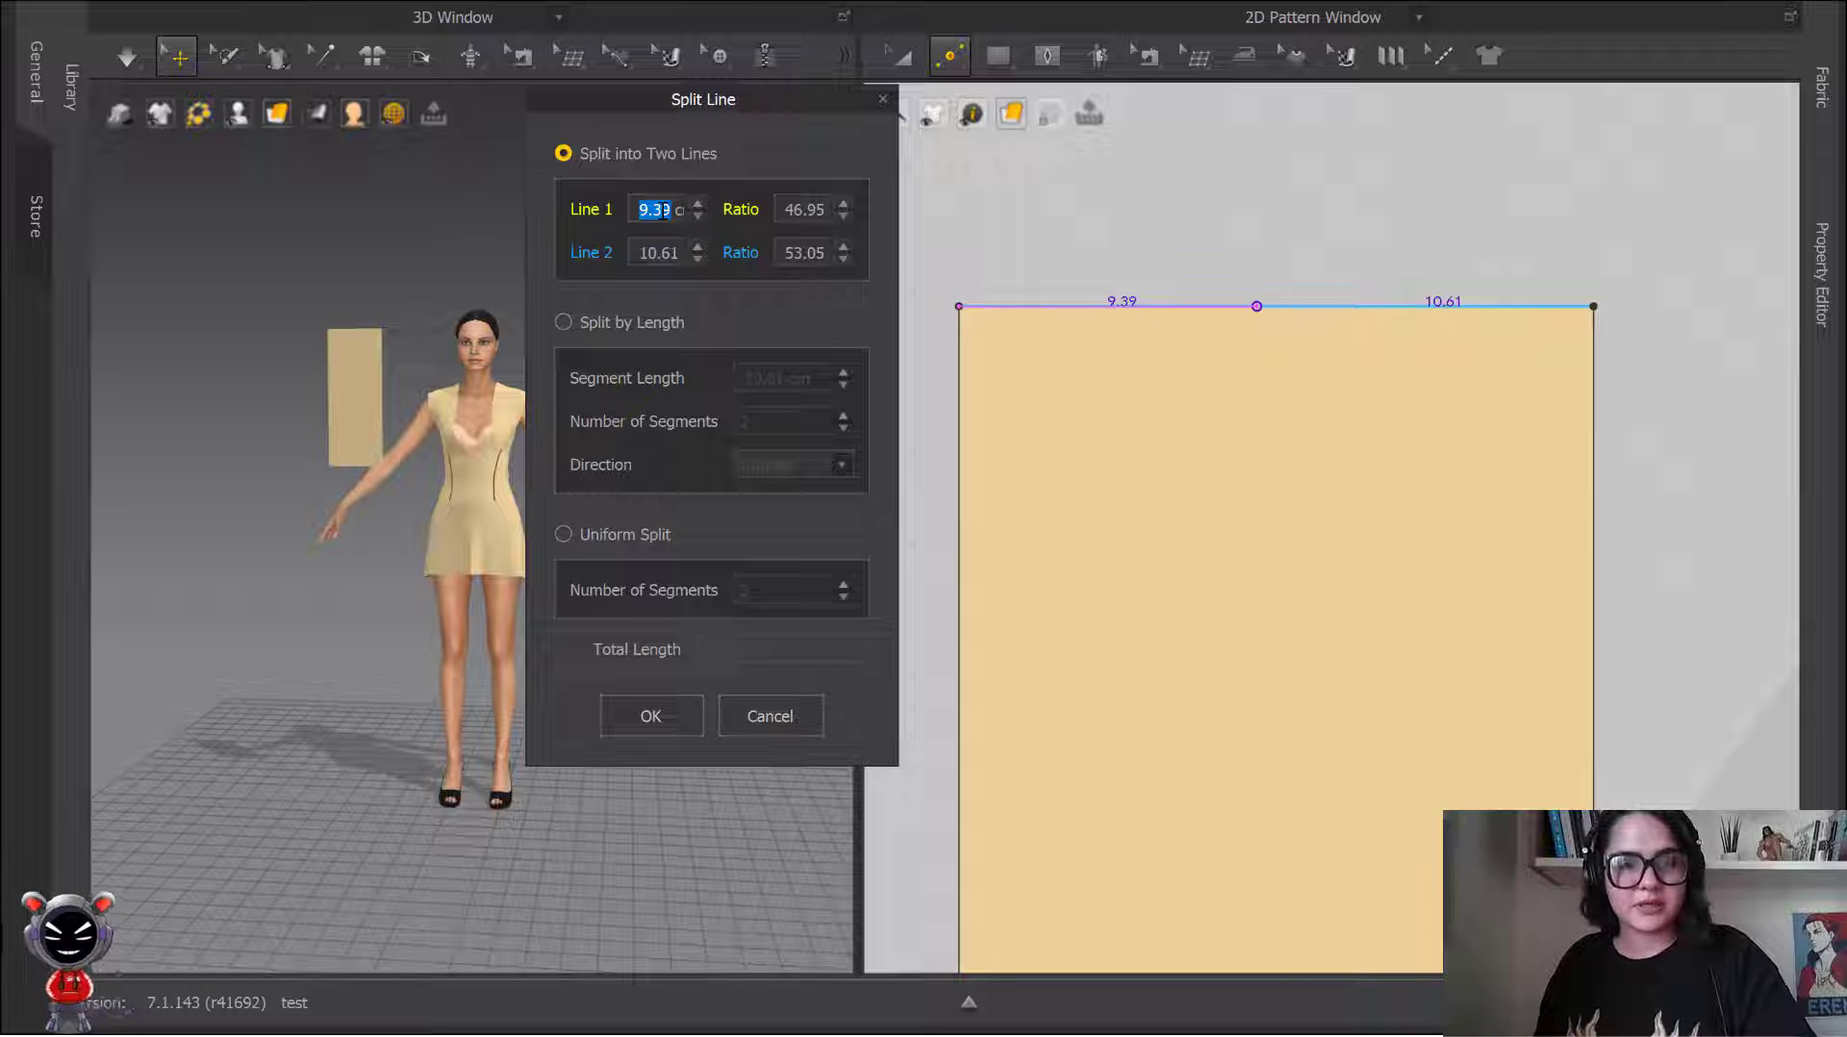
{"action": "type", "text": "3"}
{"action": "key", "text": "Return"}
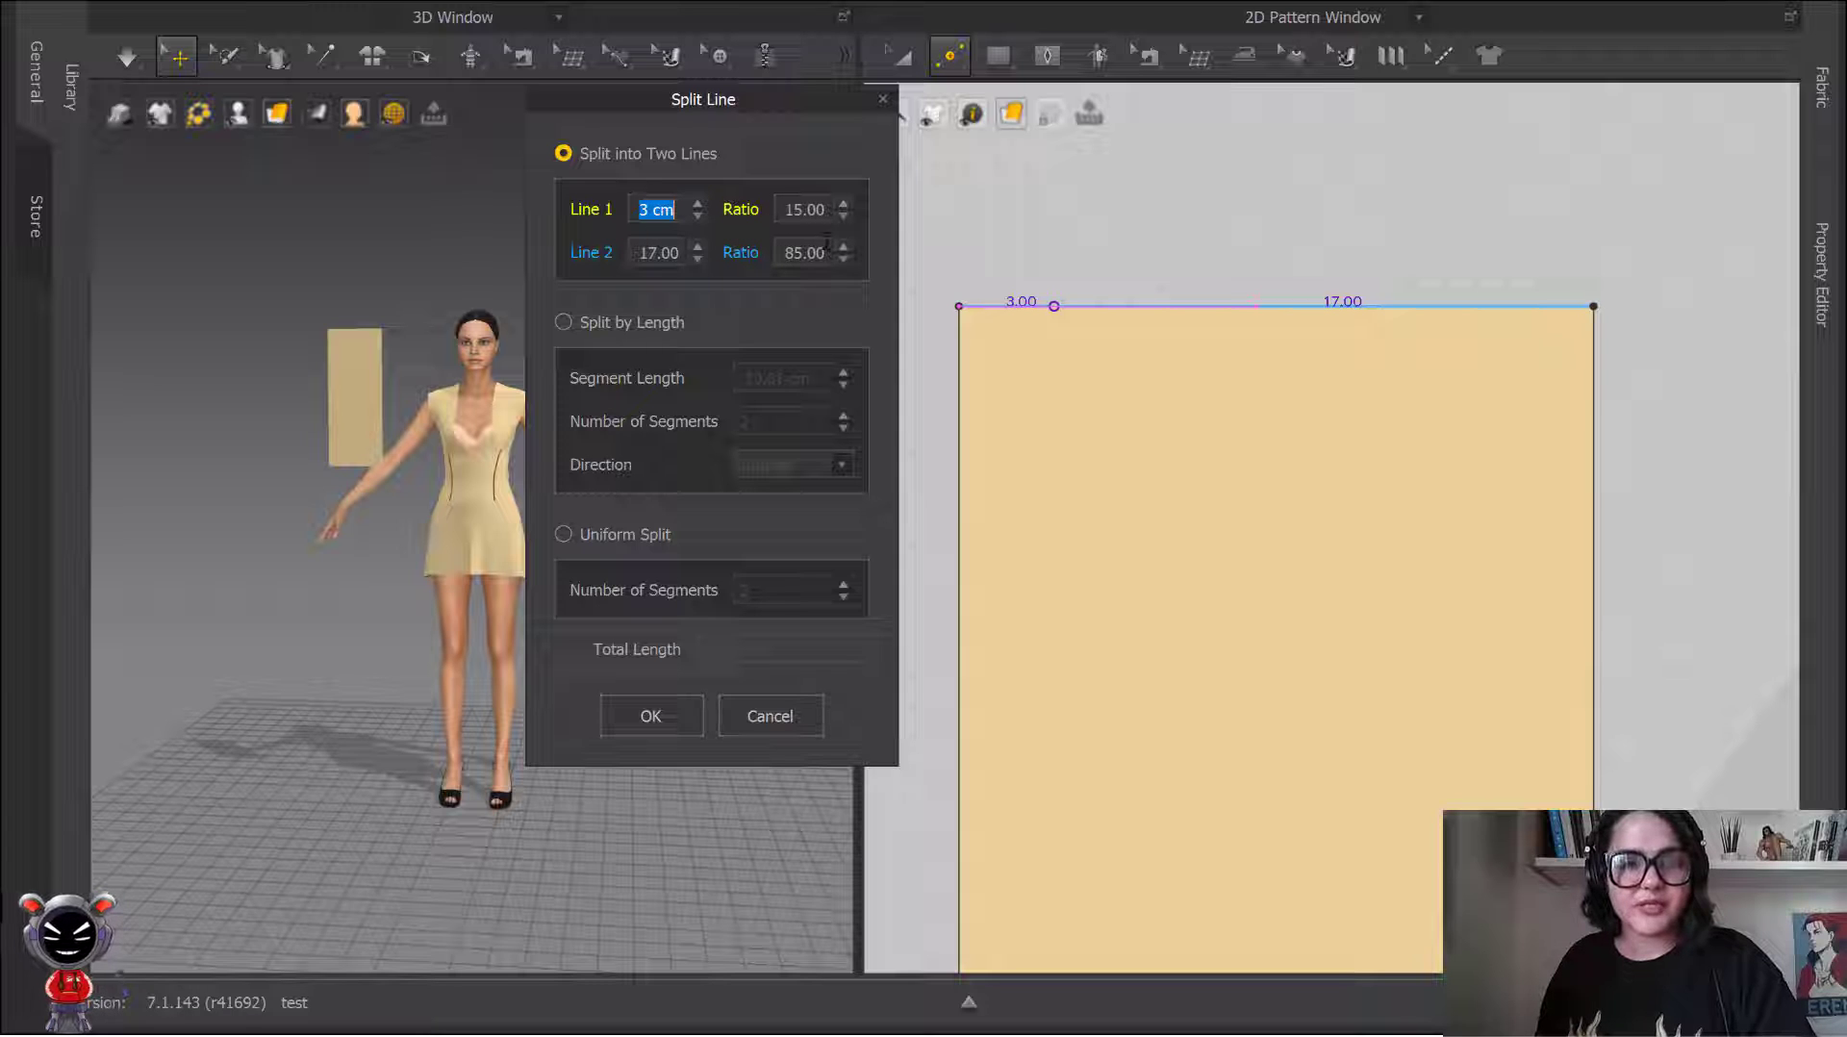
Step: Try Split by Length on the upper edge with 5 segments, and cancel the split
{"action": "left_click", "coordinate": [563, 323]}
{"action": "left_click_drag", "start_coordinate": [748, 106], "coordinate": [756, 50]}
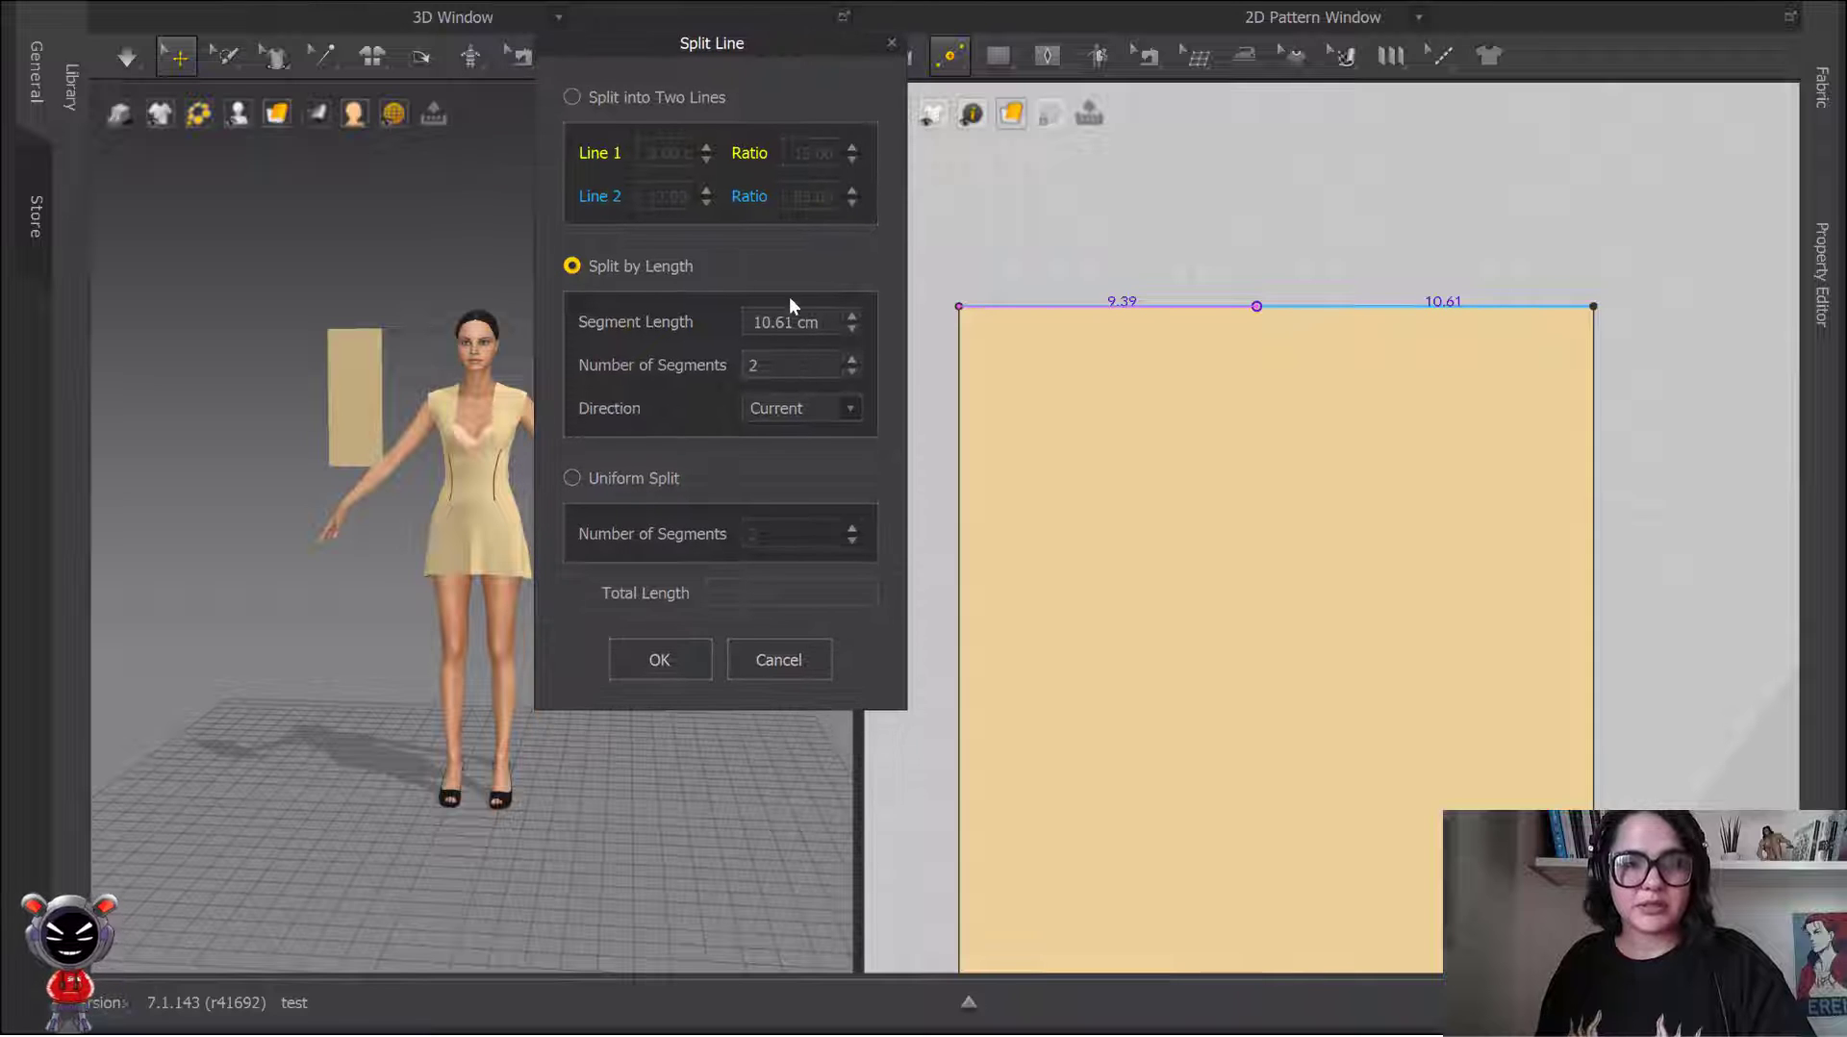
{"action": "left_click", "coordinate": [852, 360]}
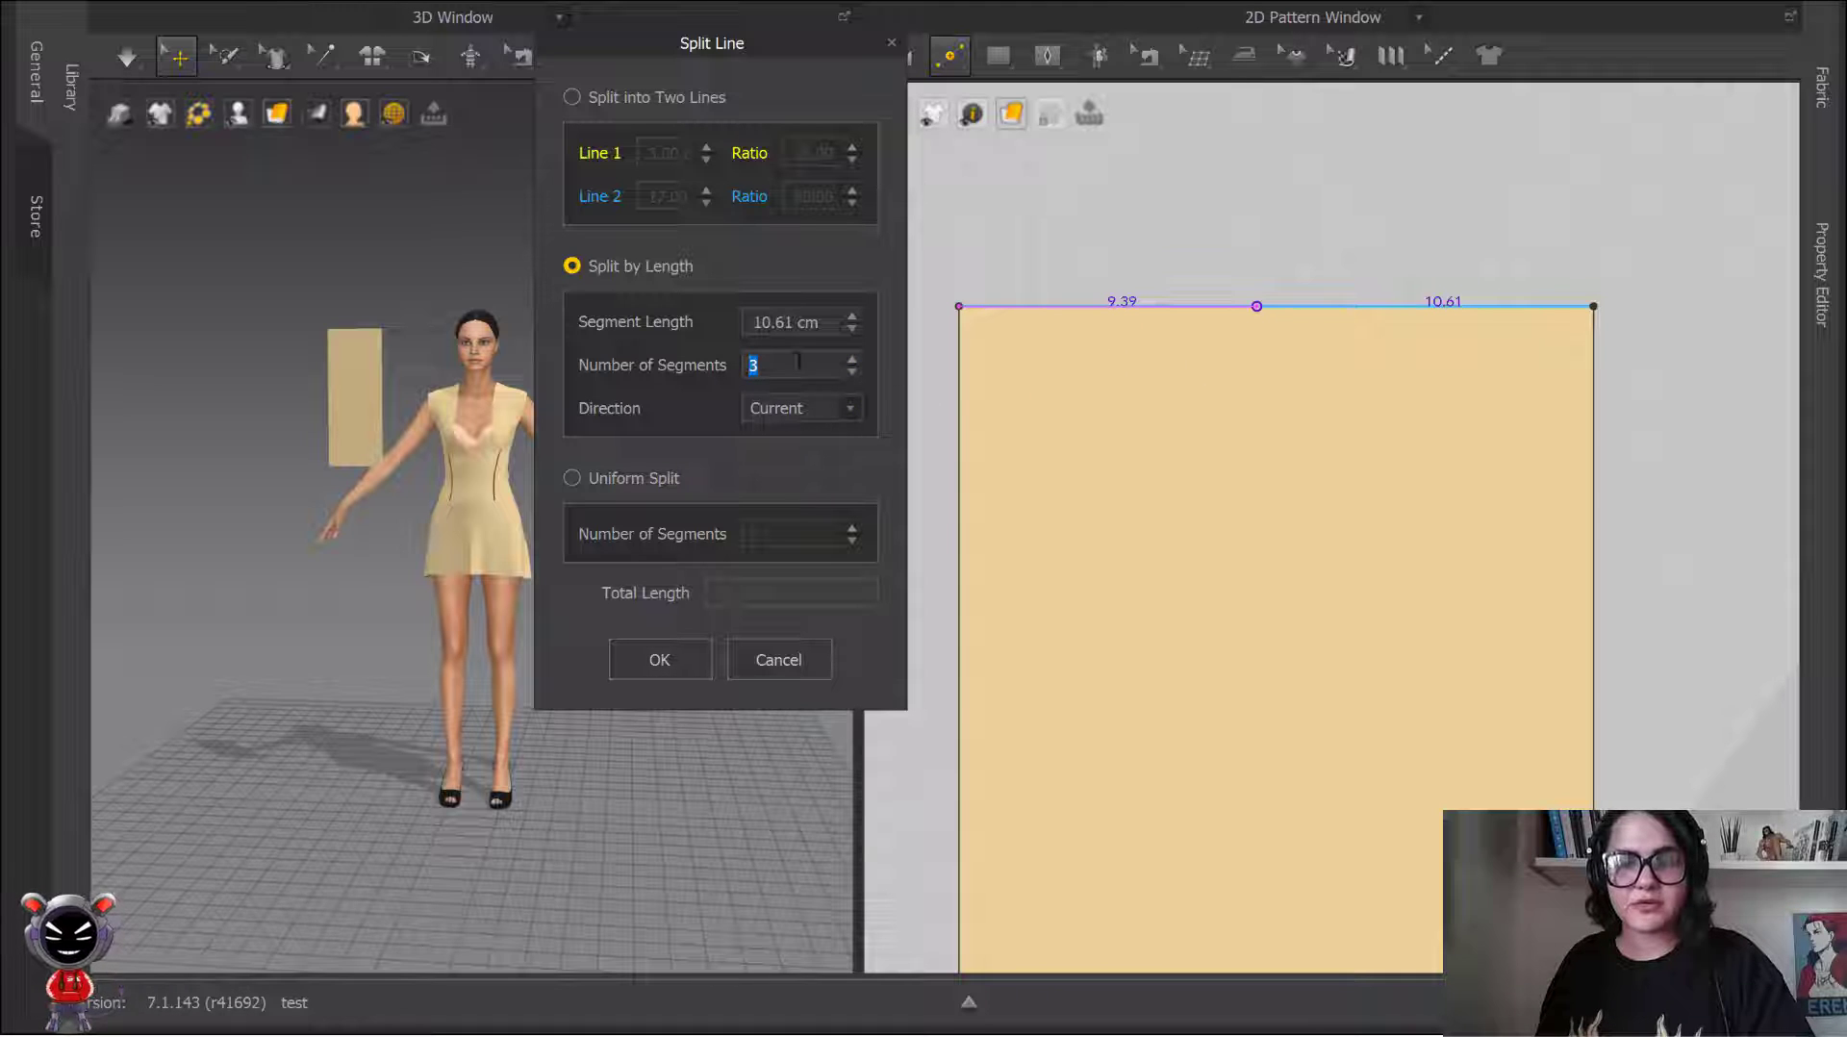
{"action": "left_click", "coordinate": [853, 357]}
{"action": "left_click", "coordinate": [853, 357]}
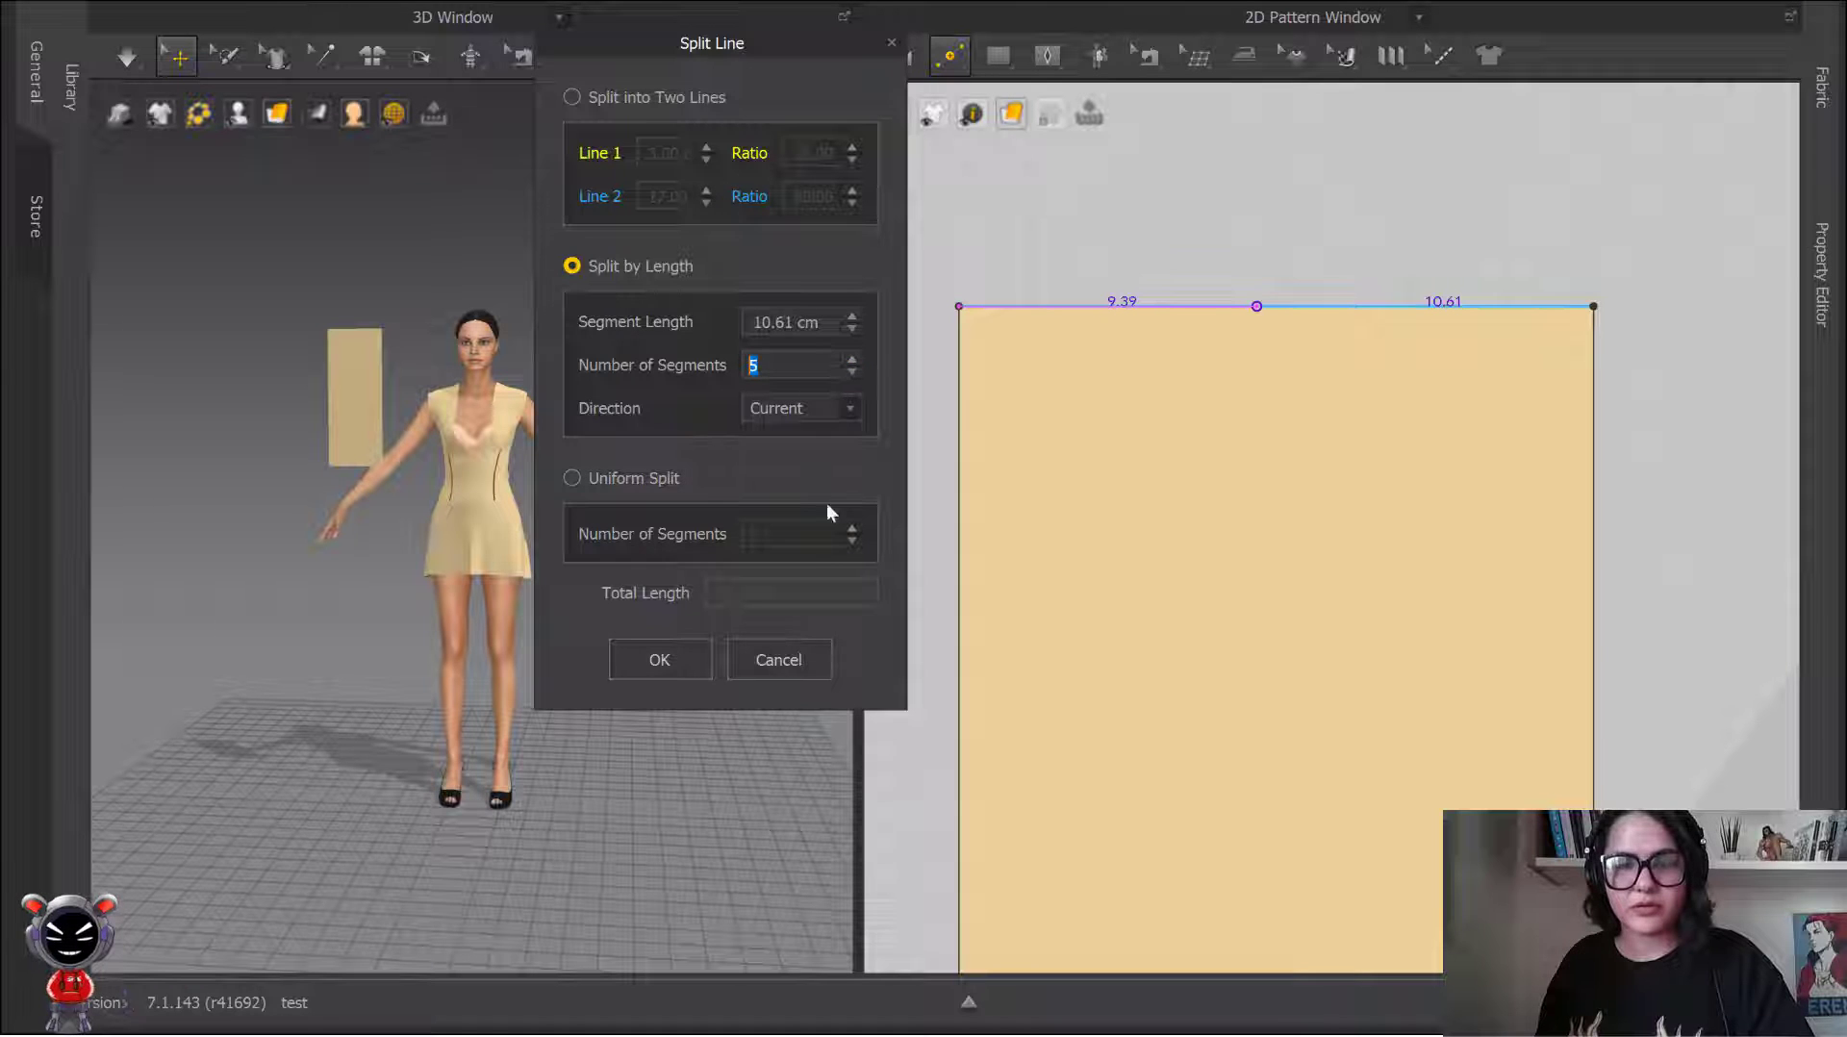
{"action": "left_click", "coordinate": [778, 659]}
Step: Preview Split by Length on the upper edge with 4 segments and a segment length of 3.05 cm
{"action": "left_click", "coordinate": [1253, 306]}
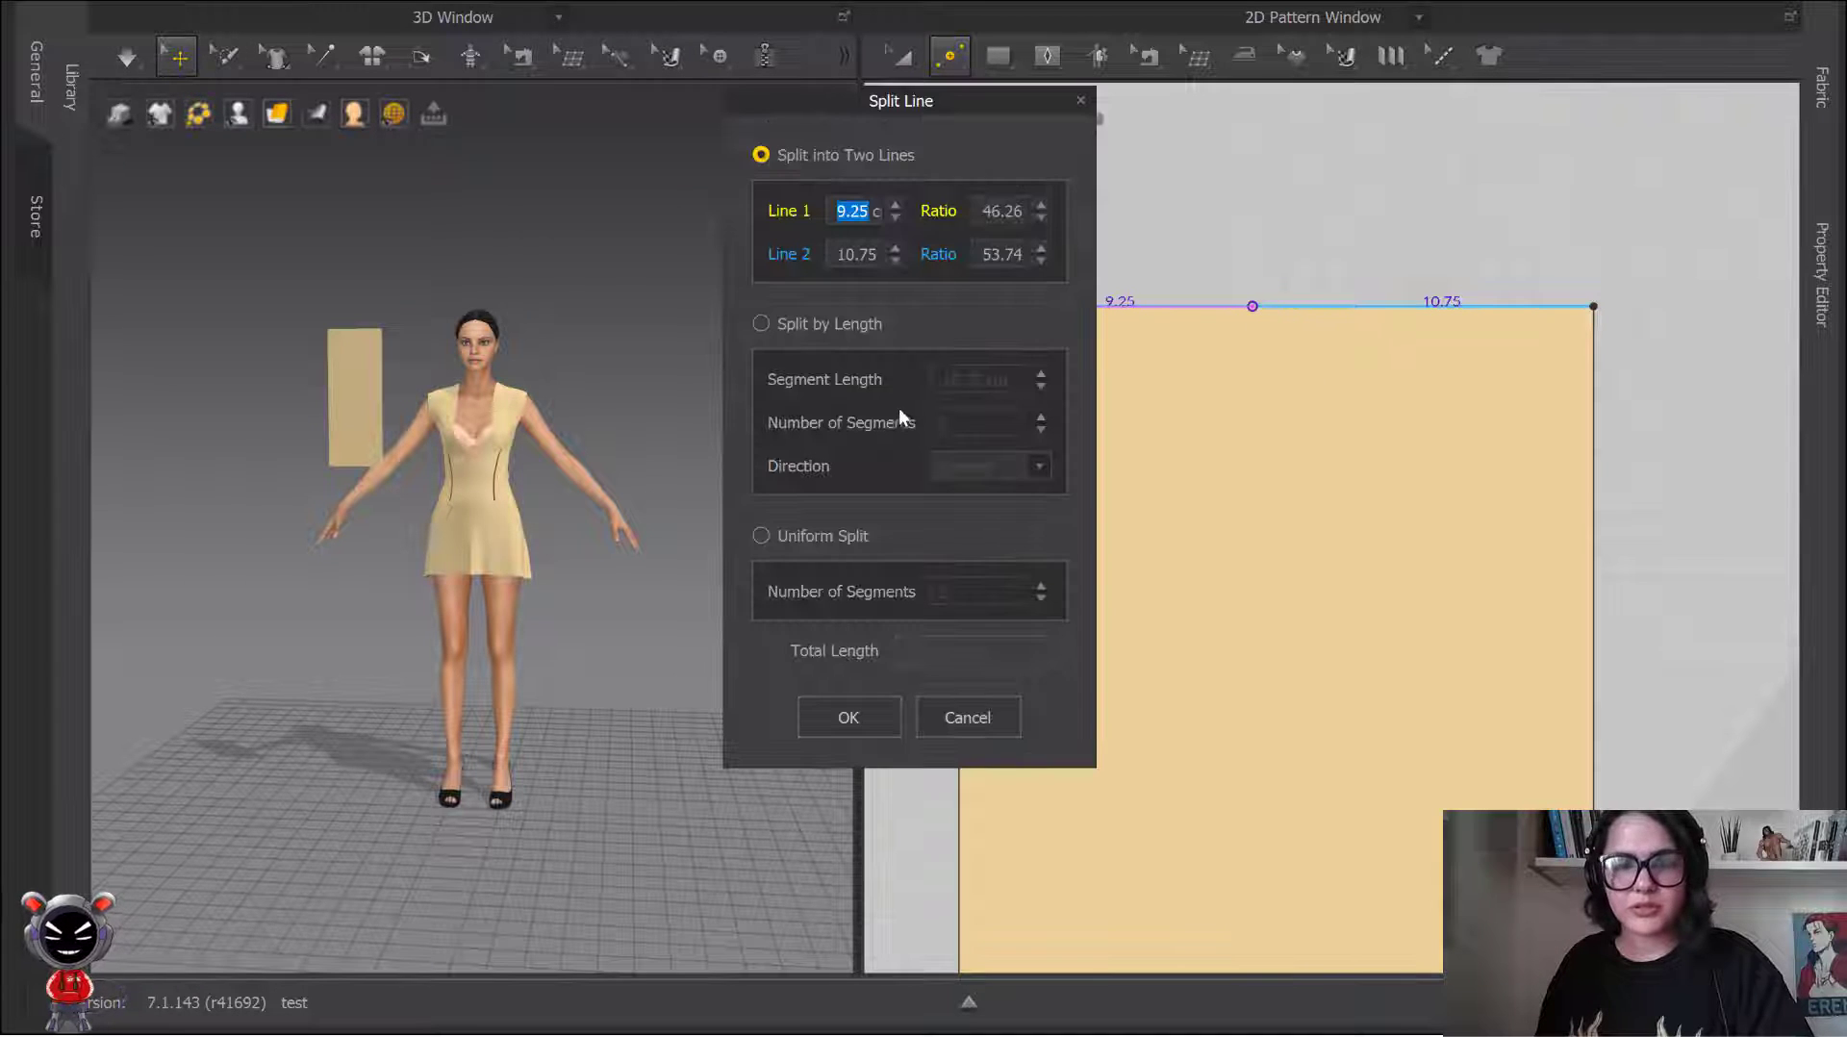
{"action": "left_click", "coordinate": [776, 320]}
{"action": "left_click_drag", "start_coordinate": [950, 100], "coordinate": [739, 85]}
{"action": "left_click", "coordinate": [831, 400]}
{"action": "left_click", "coordinate": [830, 401]}
{"action": "left_click", "coordinate": [830, 370]}
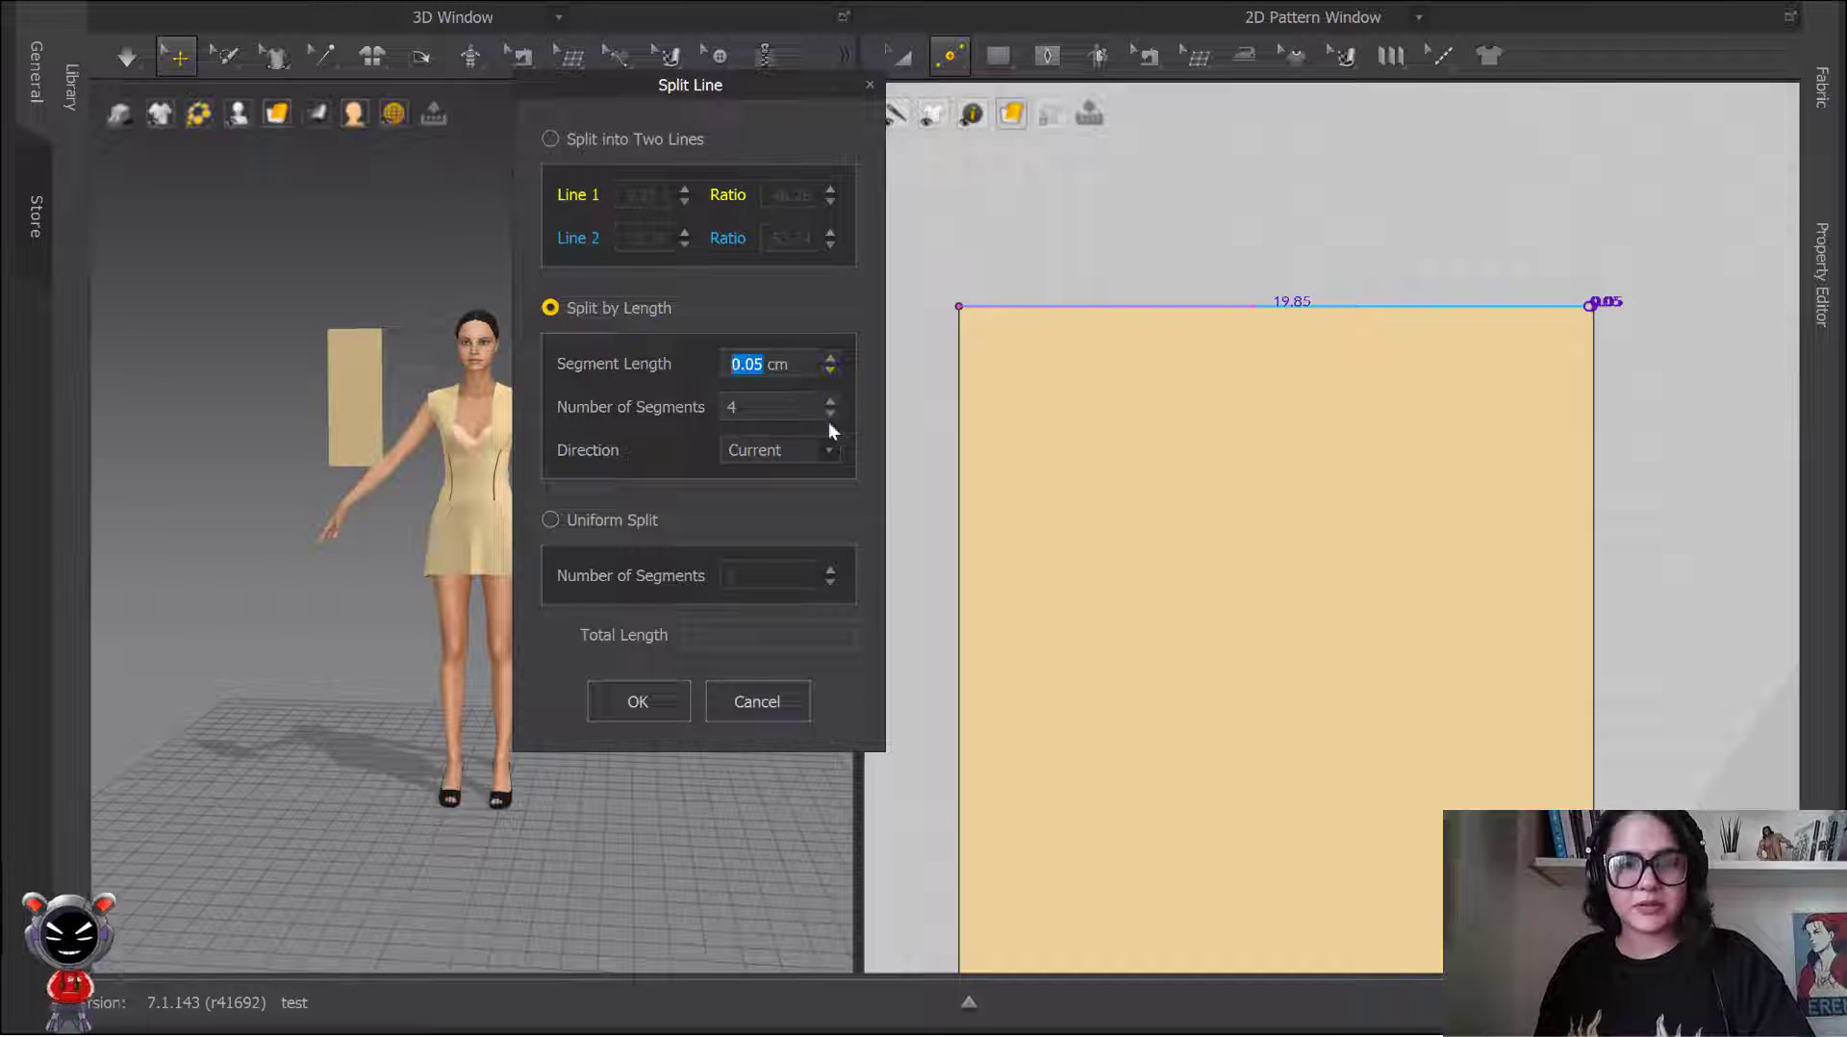
{"action": "left_click", "coordinate": [831, 359]}
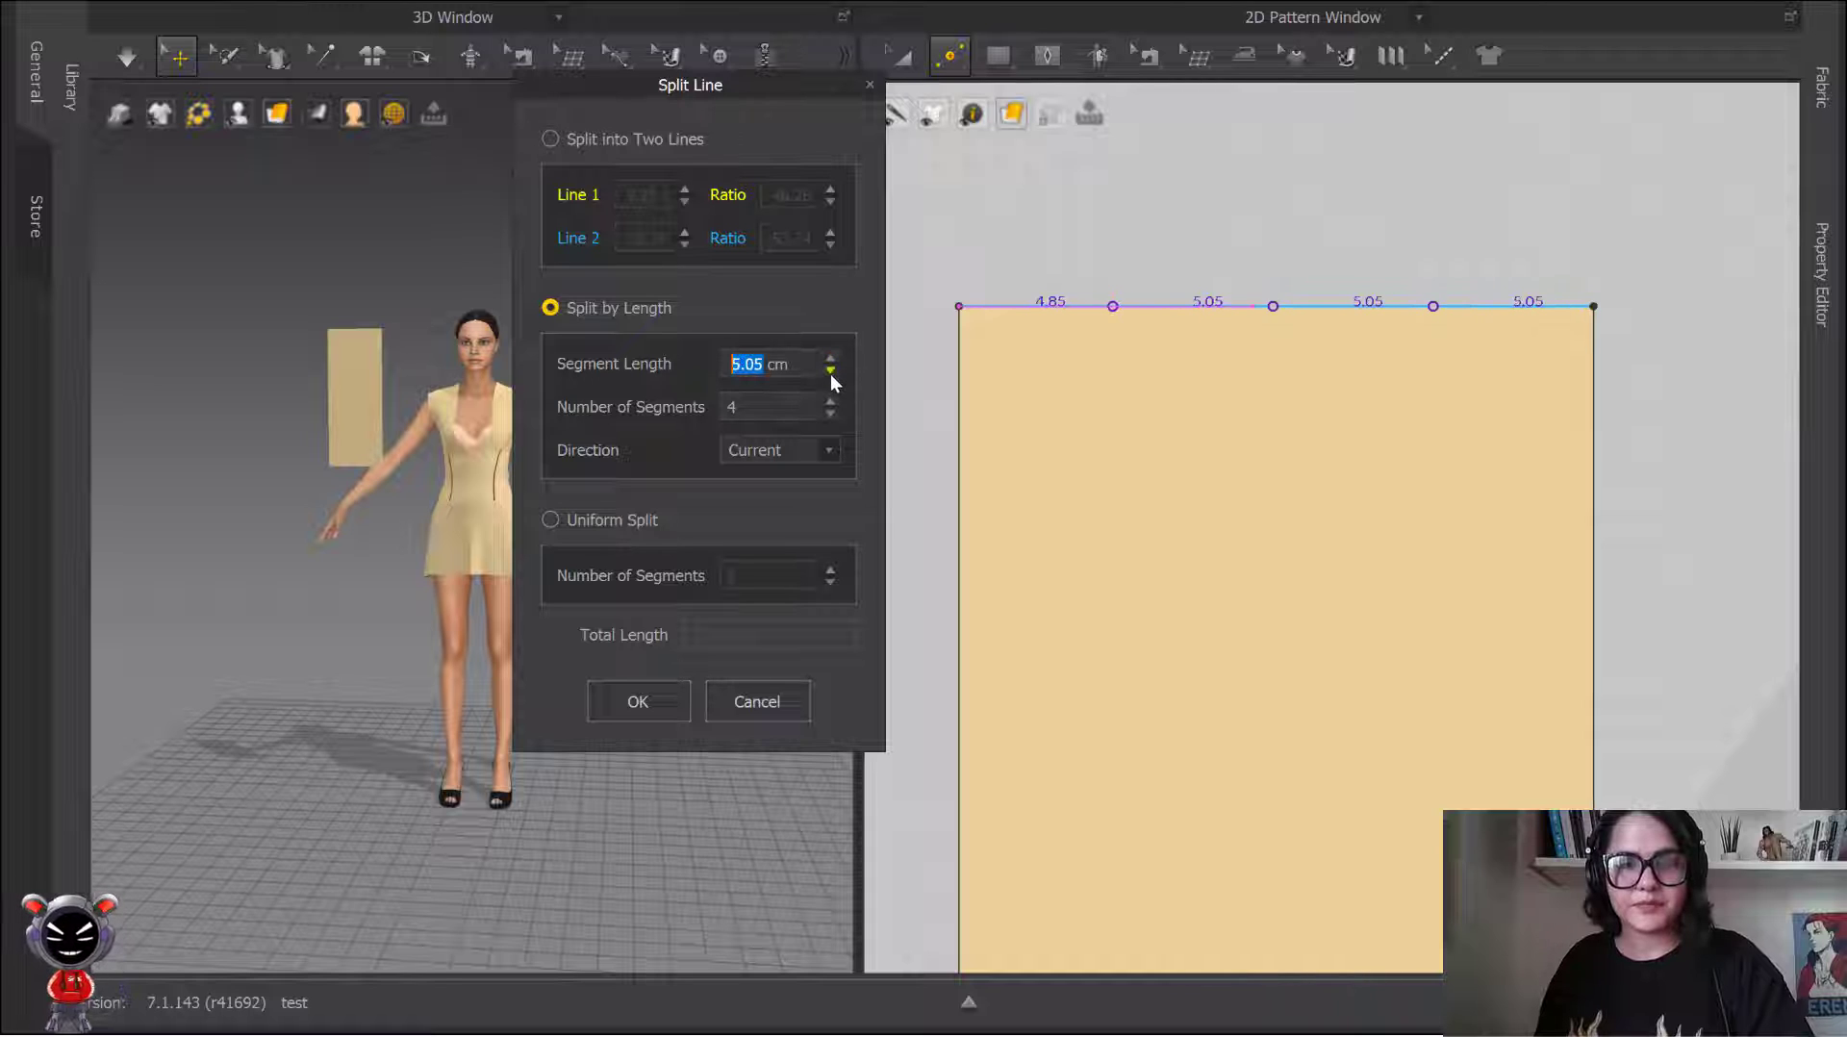
{"action": "left_click", "coordinate": [830, 371]}
{"action": "left_click", "coordinate": [832, 371]}
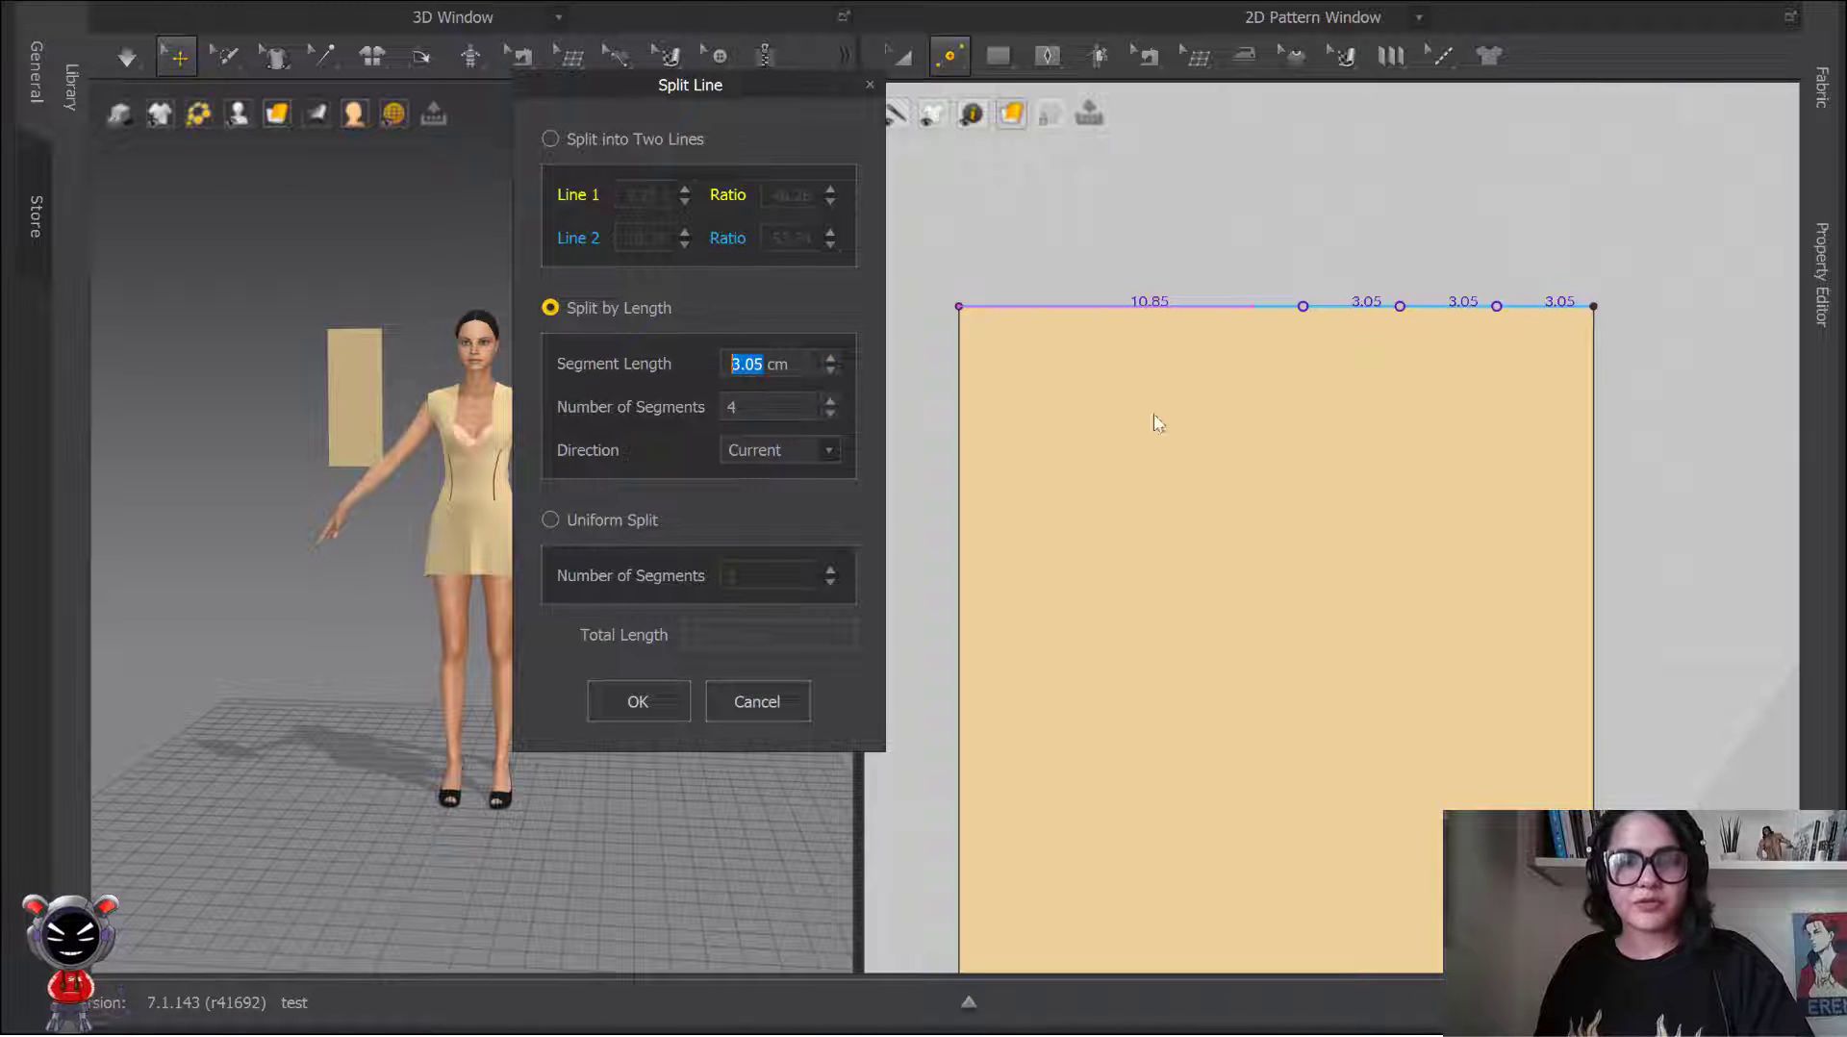
Step: Try the Center direction for the length split with 3 segments, and discard the split
{"action": "left_click", "coordinate": [829, 450]}
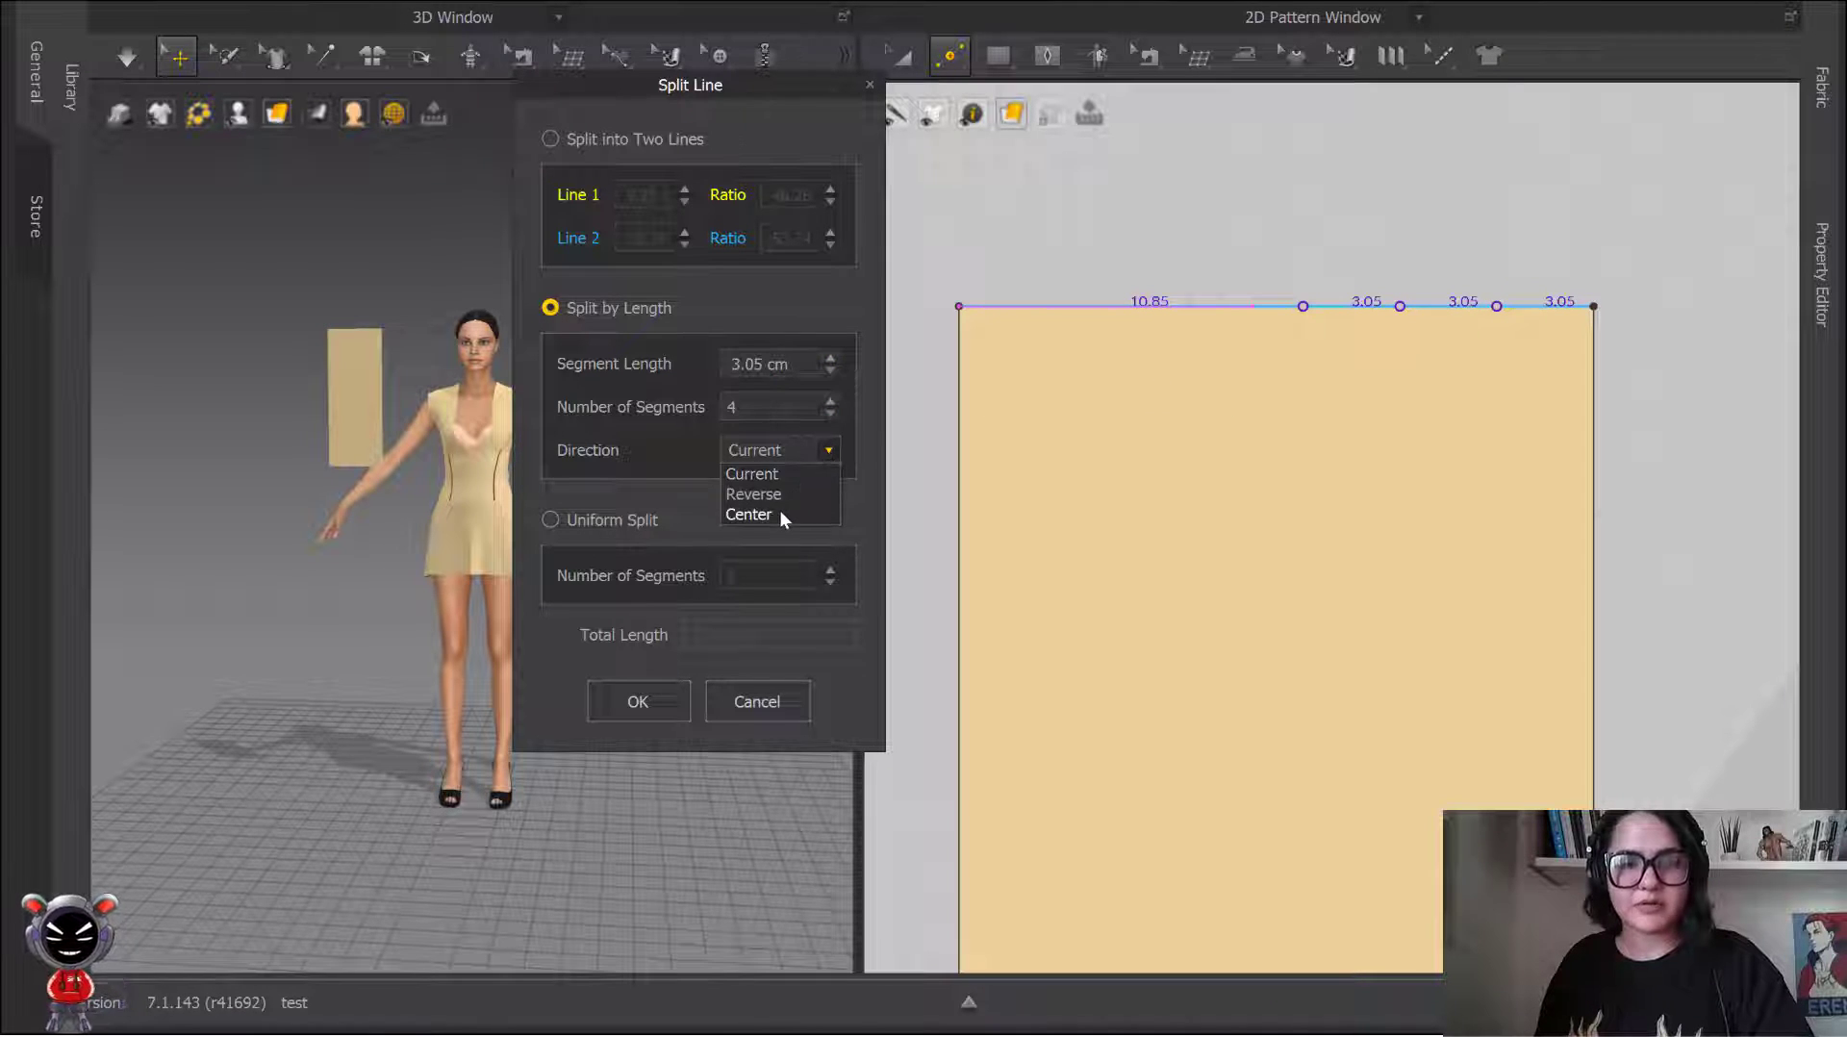
{"action": "left_click", "coordinate": [780, 510]}
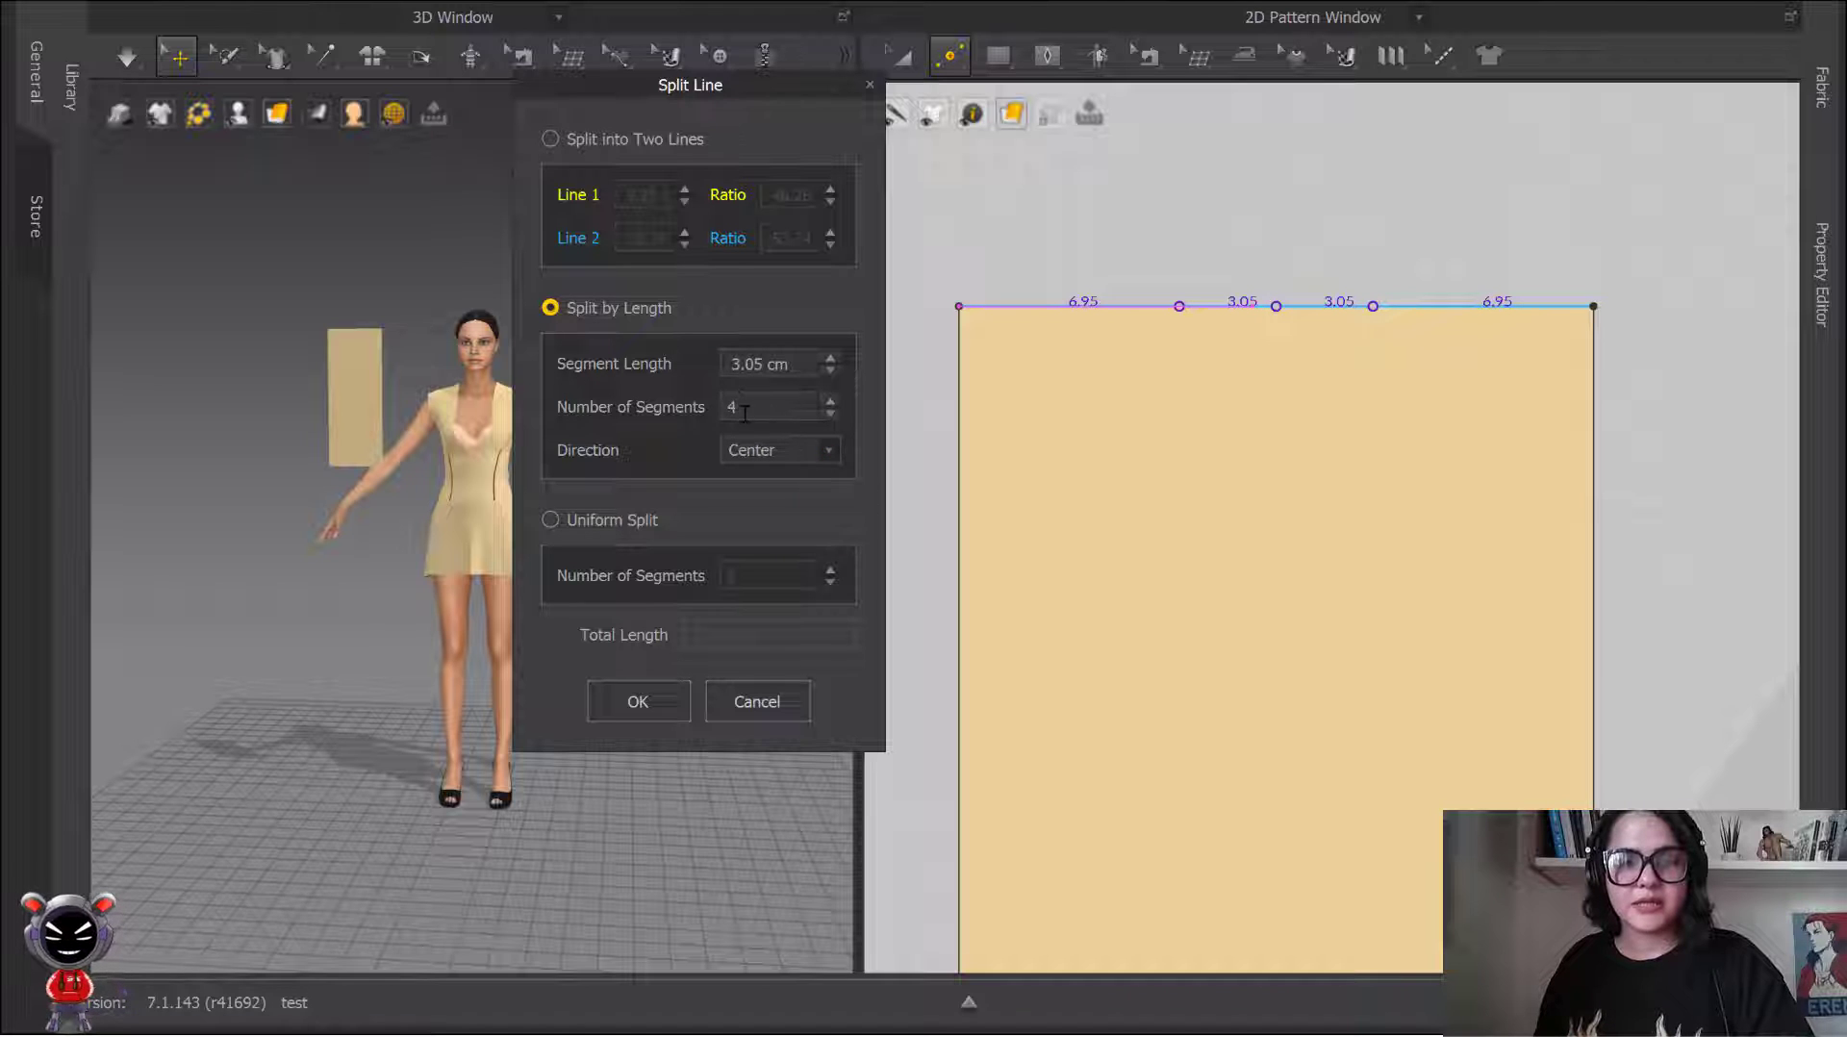
{"action": "left_click", "coordinate": [831, 414]}
{"action": "left_click", "coordinate": [830, 414]}
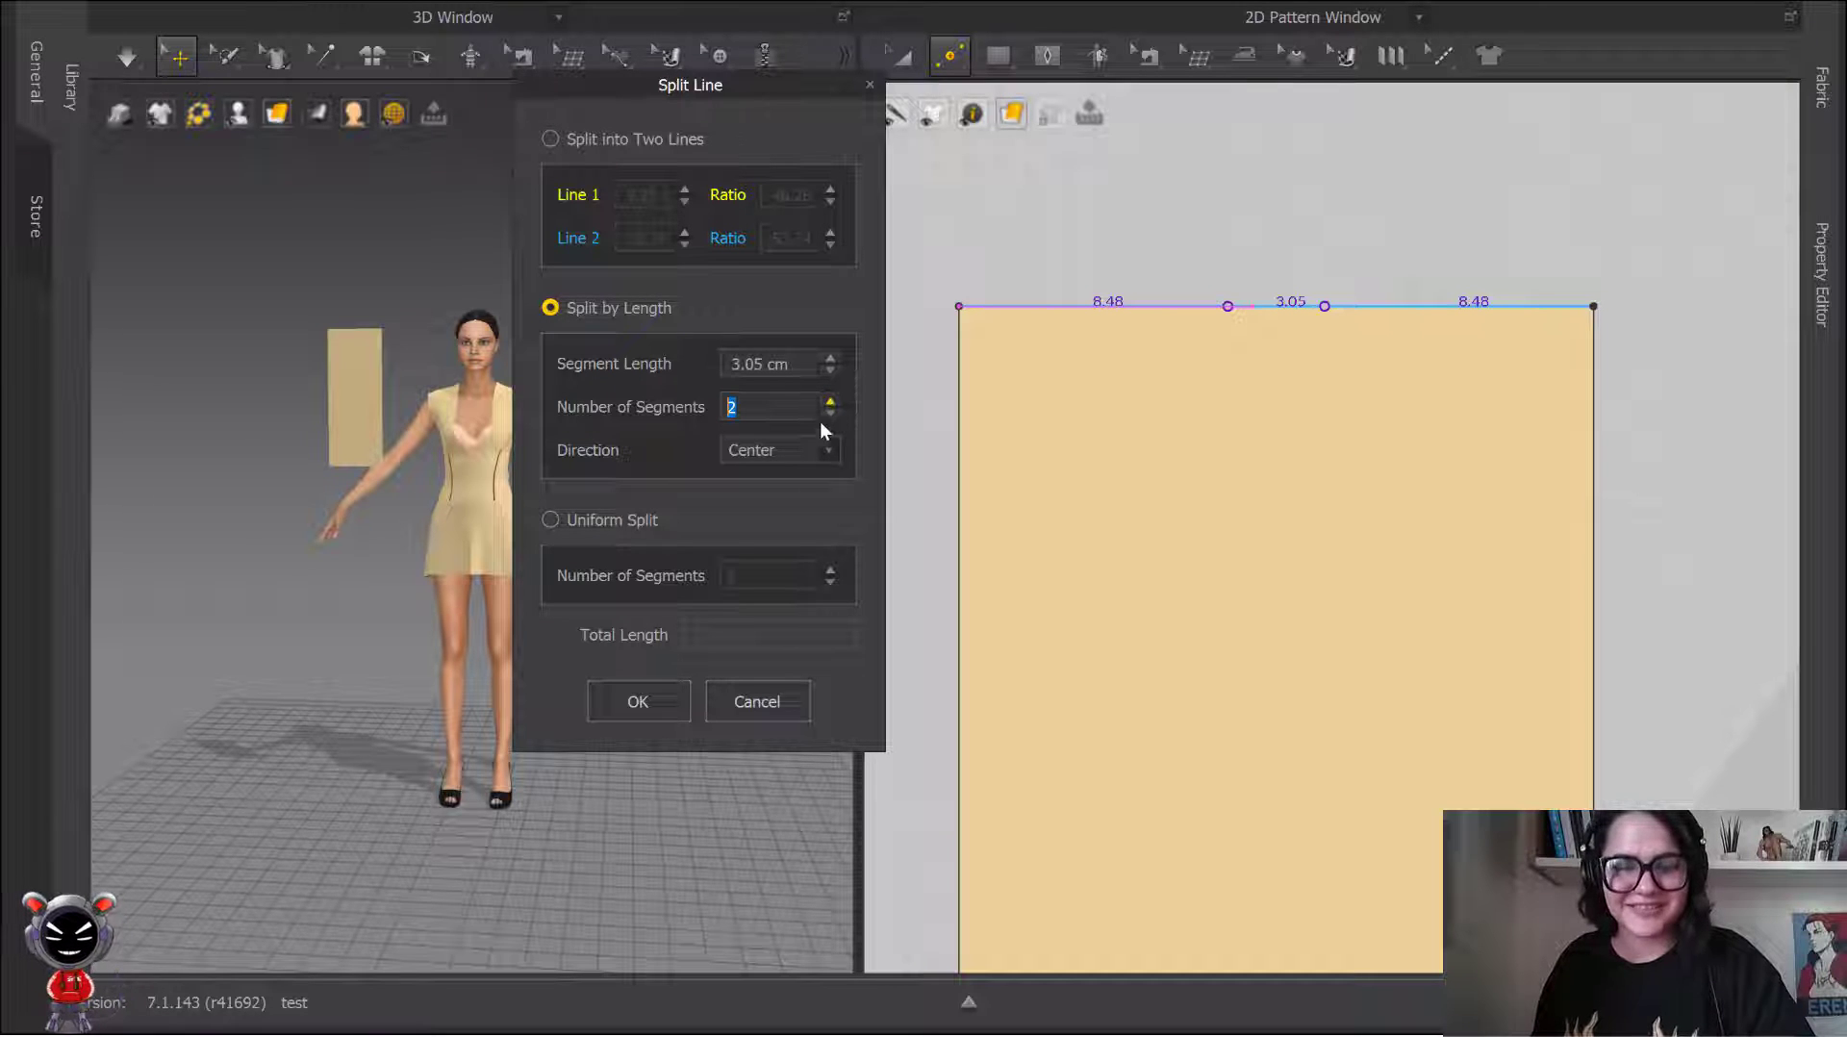
{"action": "left_click", "coordinate": [830, 403]}
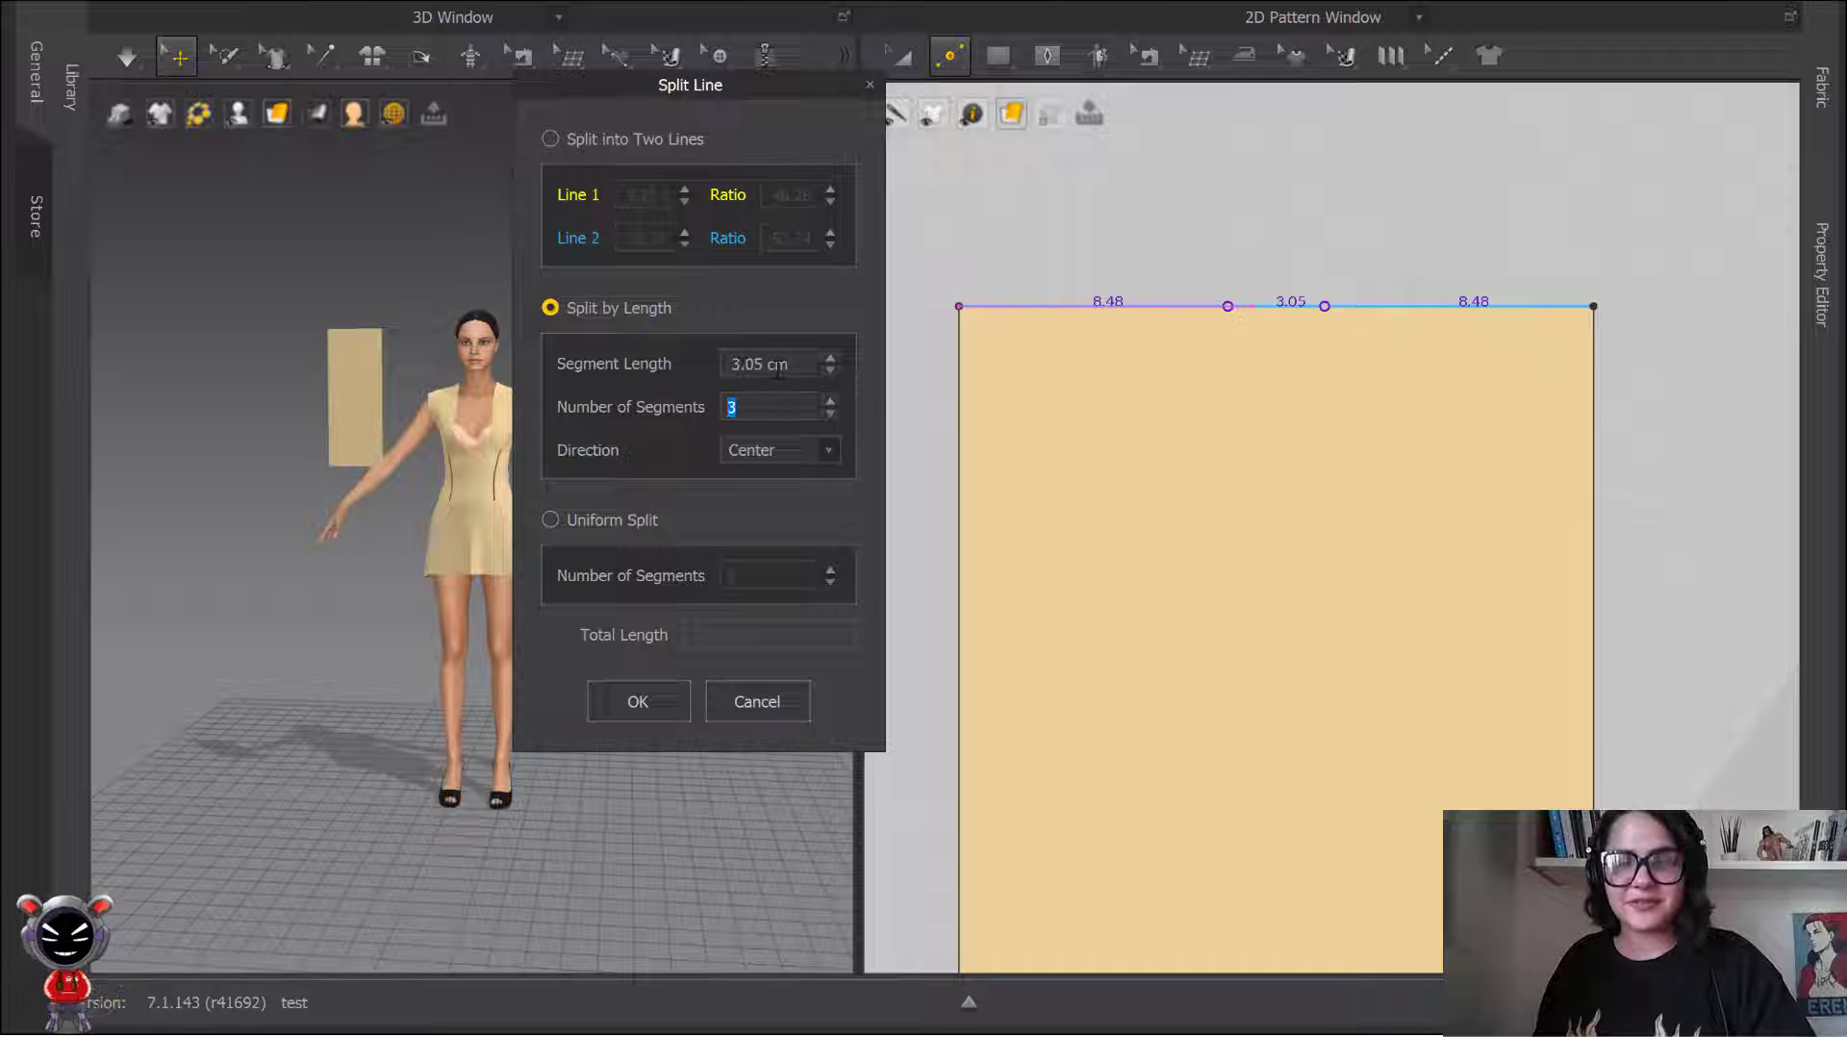
{"action": "left_click", "coordinate": [828, 454]}
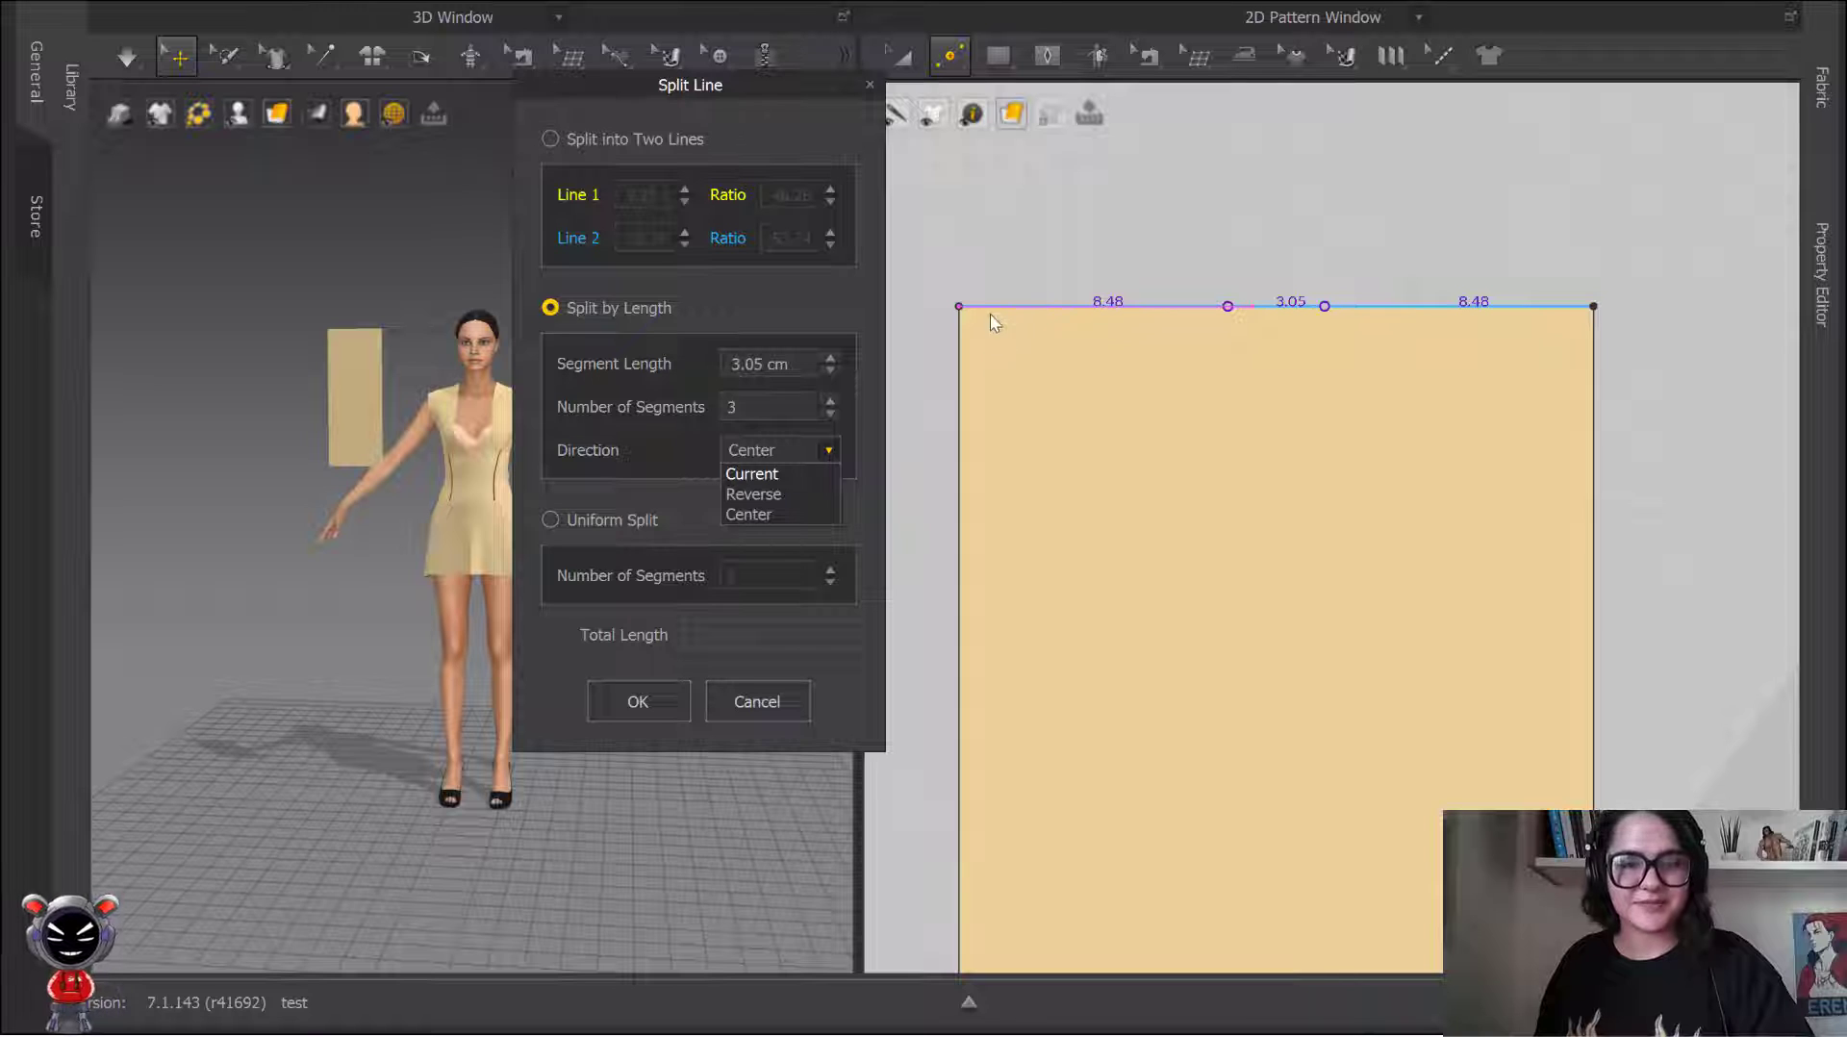
{"action": "left_click", "coordinate": [754, 698]}
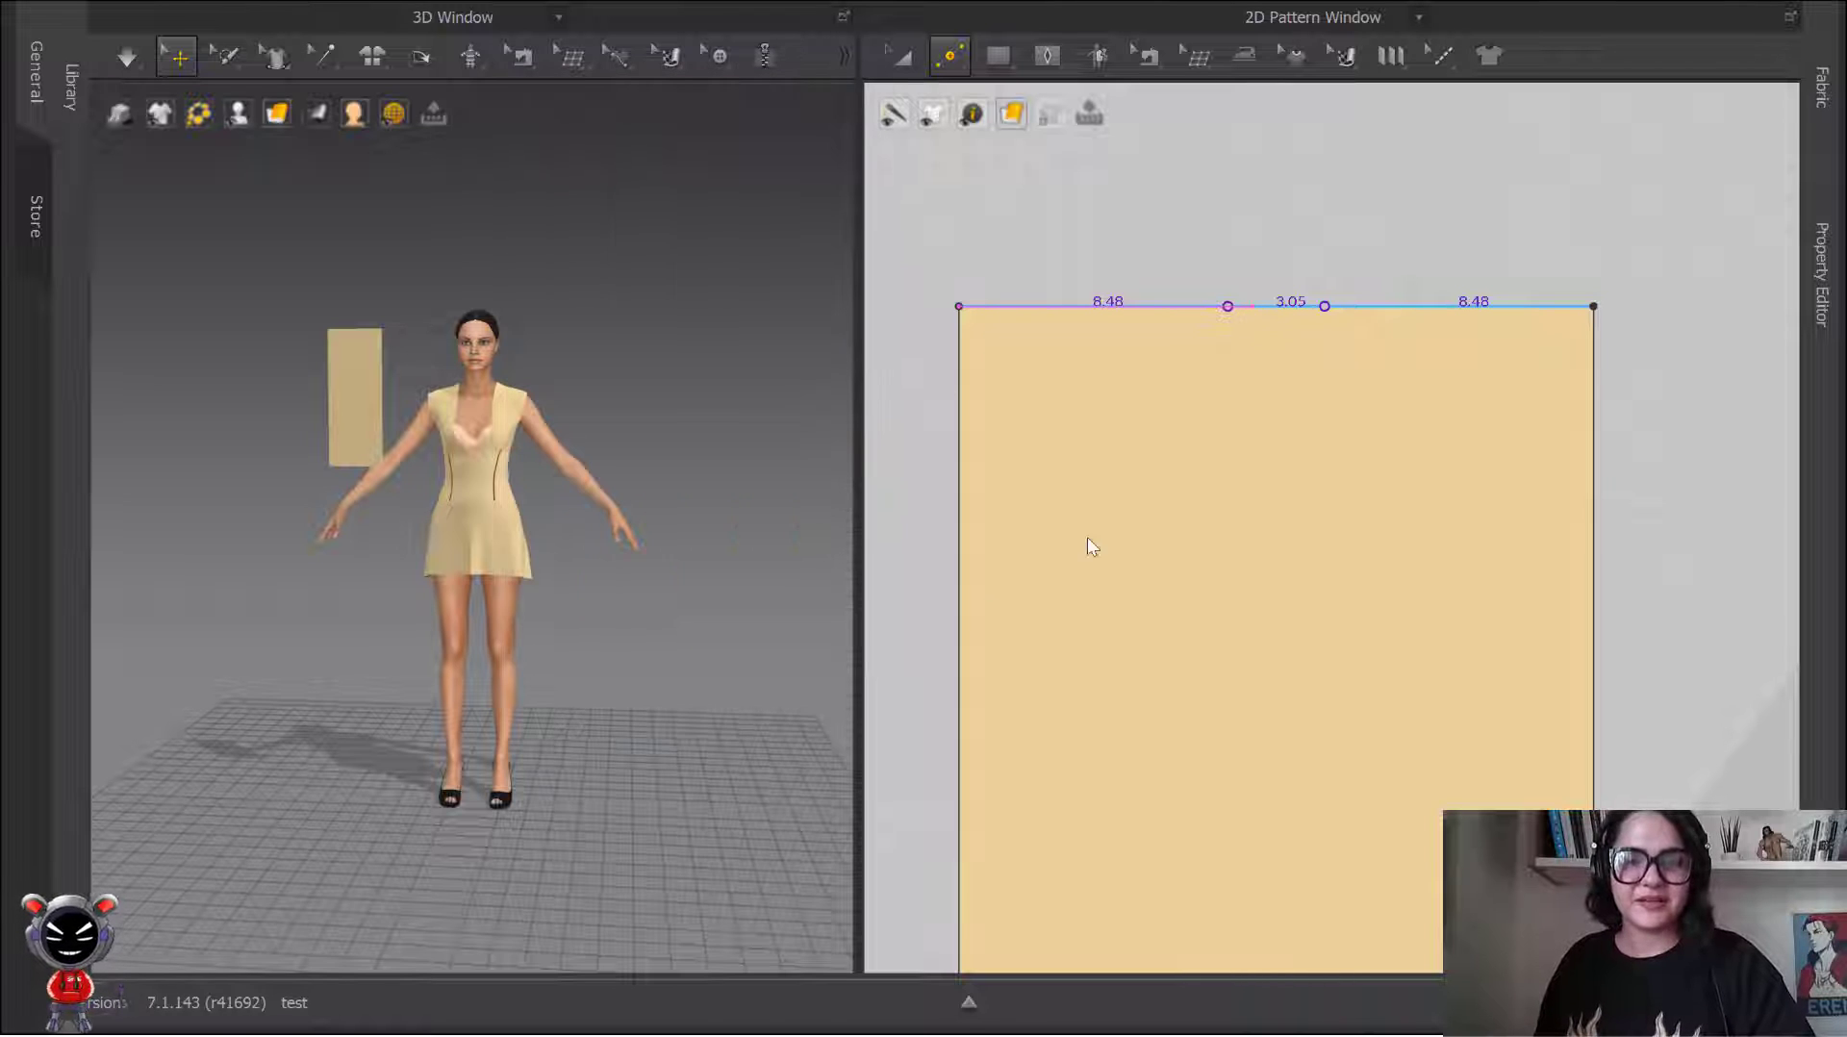
{"action": "left_click", "coordinate": [1216, 306]}
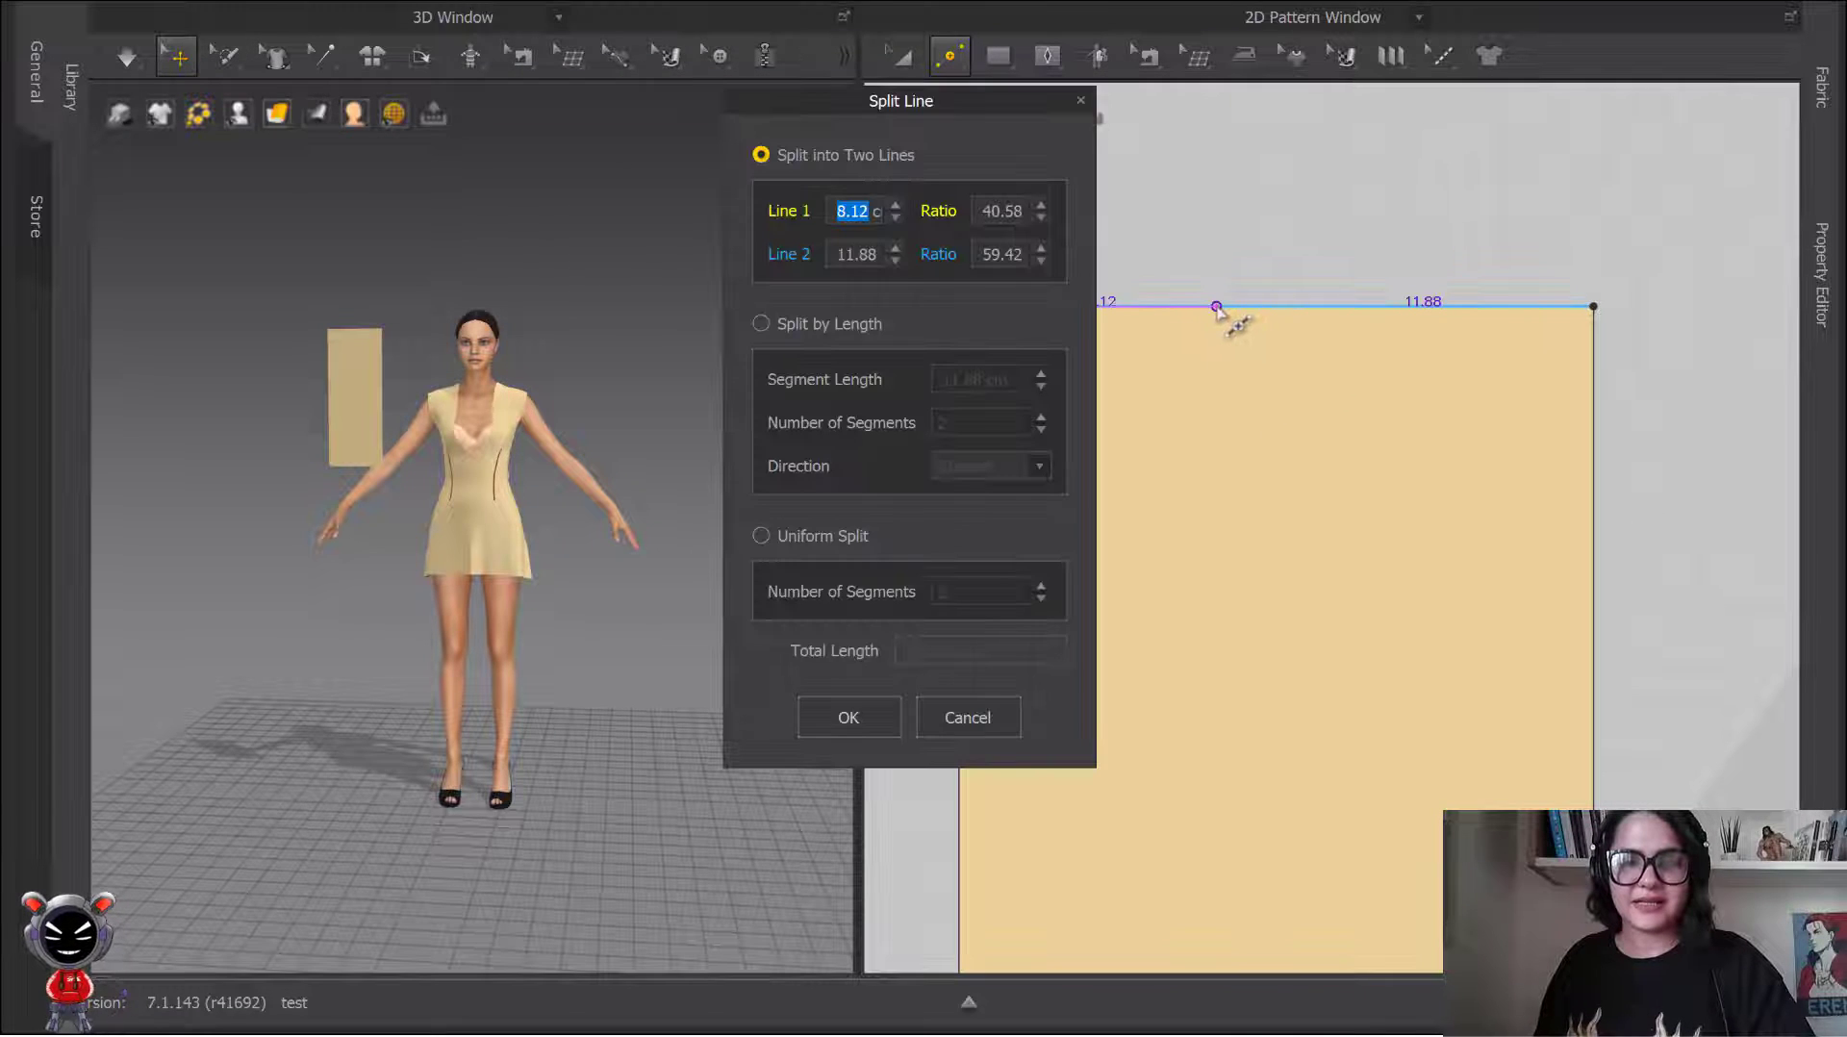
{"action": "left_click", "coordinate": [1089, 96]}
Step: Divide the rectangle's upper edge into 3 equal segments with Uniform Split
{"action": "scroll", "coordinate": [1093, 125], "scroll_direction": "down", "scroll_amount": 2}
{"action": "scroll", "coordinate": [1334, 261], "scroll_direction": "down", "scroll_amount": 2}
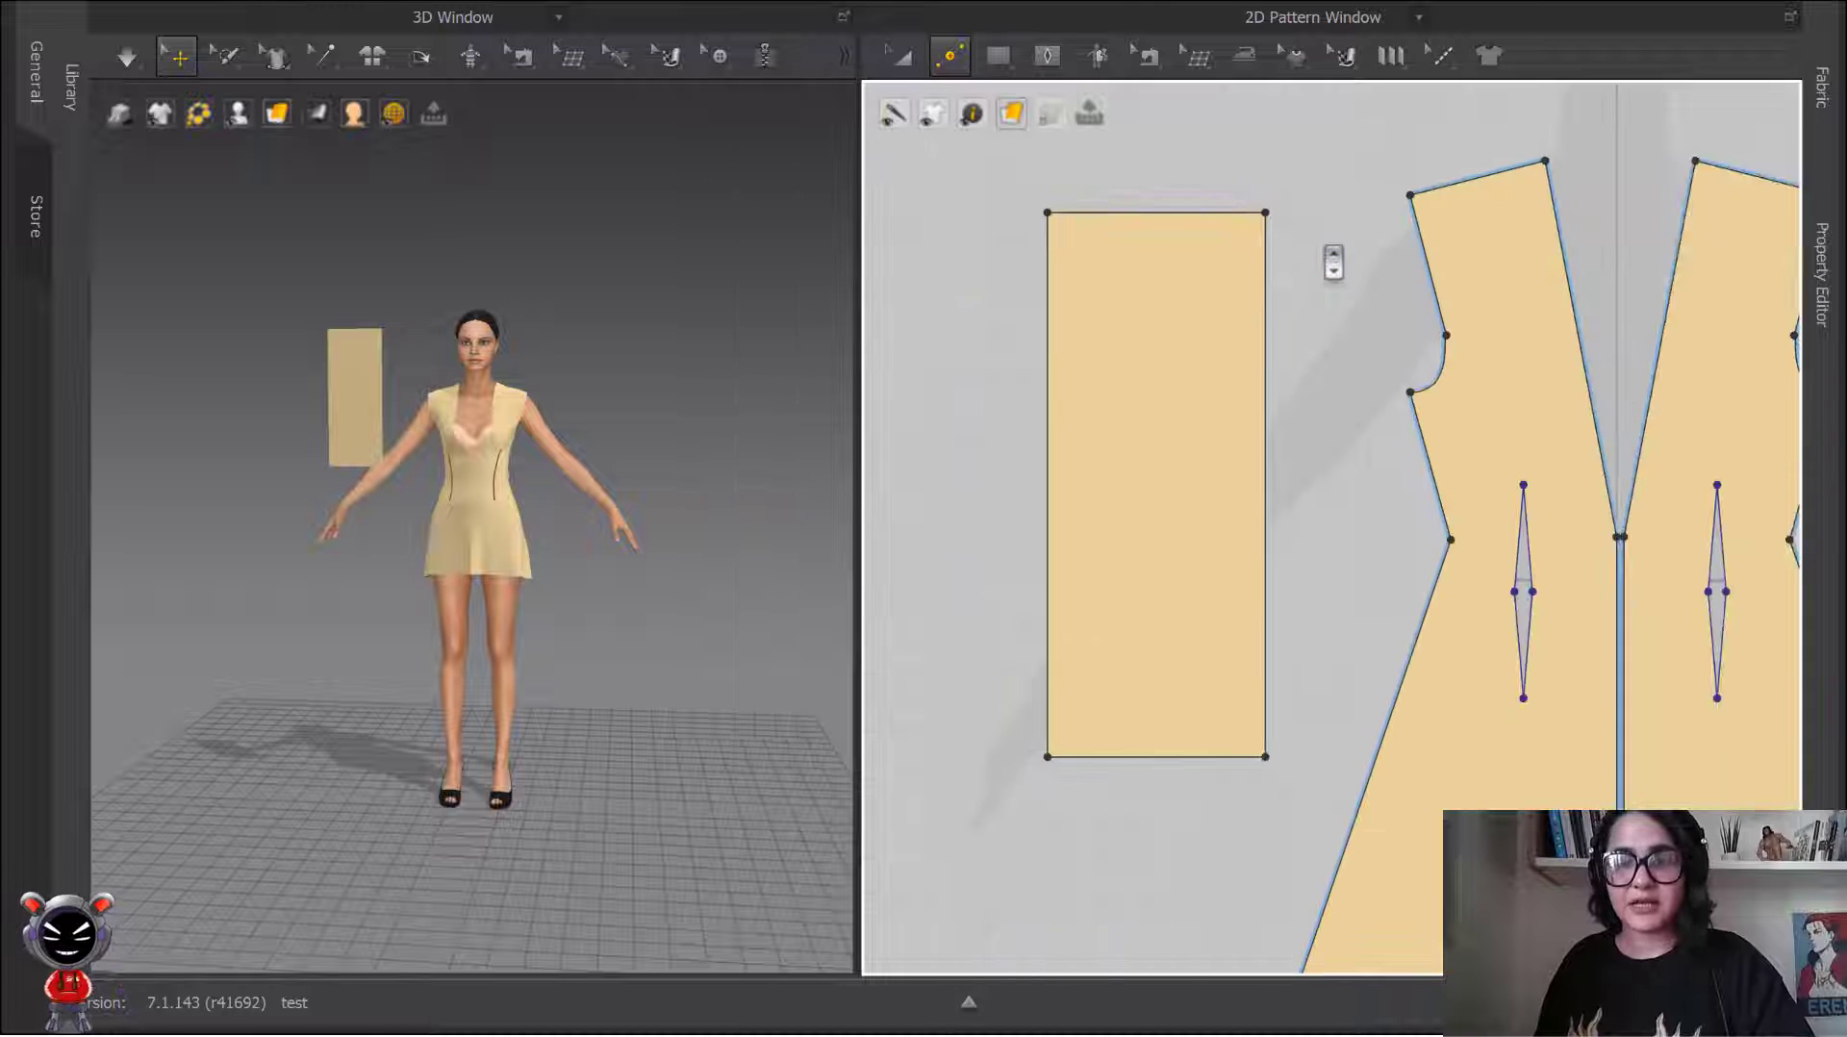
{"action": "right_click_drag", "start_coordinate": [1356, 349], "coordinate": [1290, 363]}
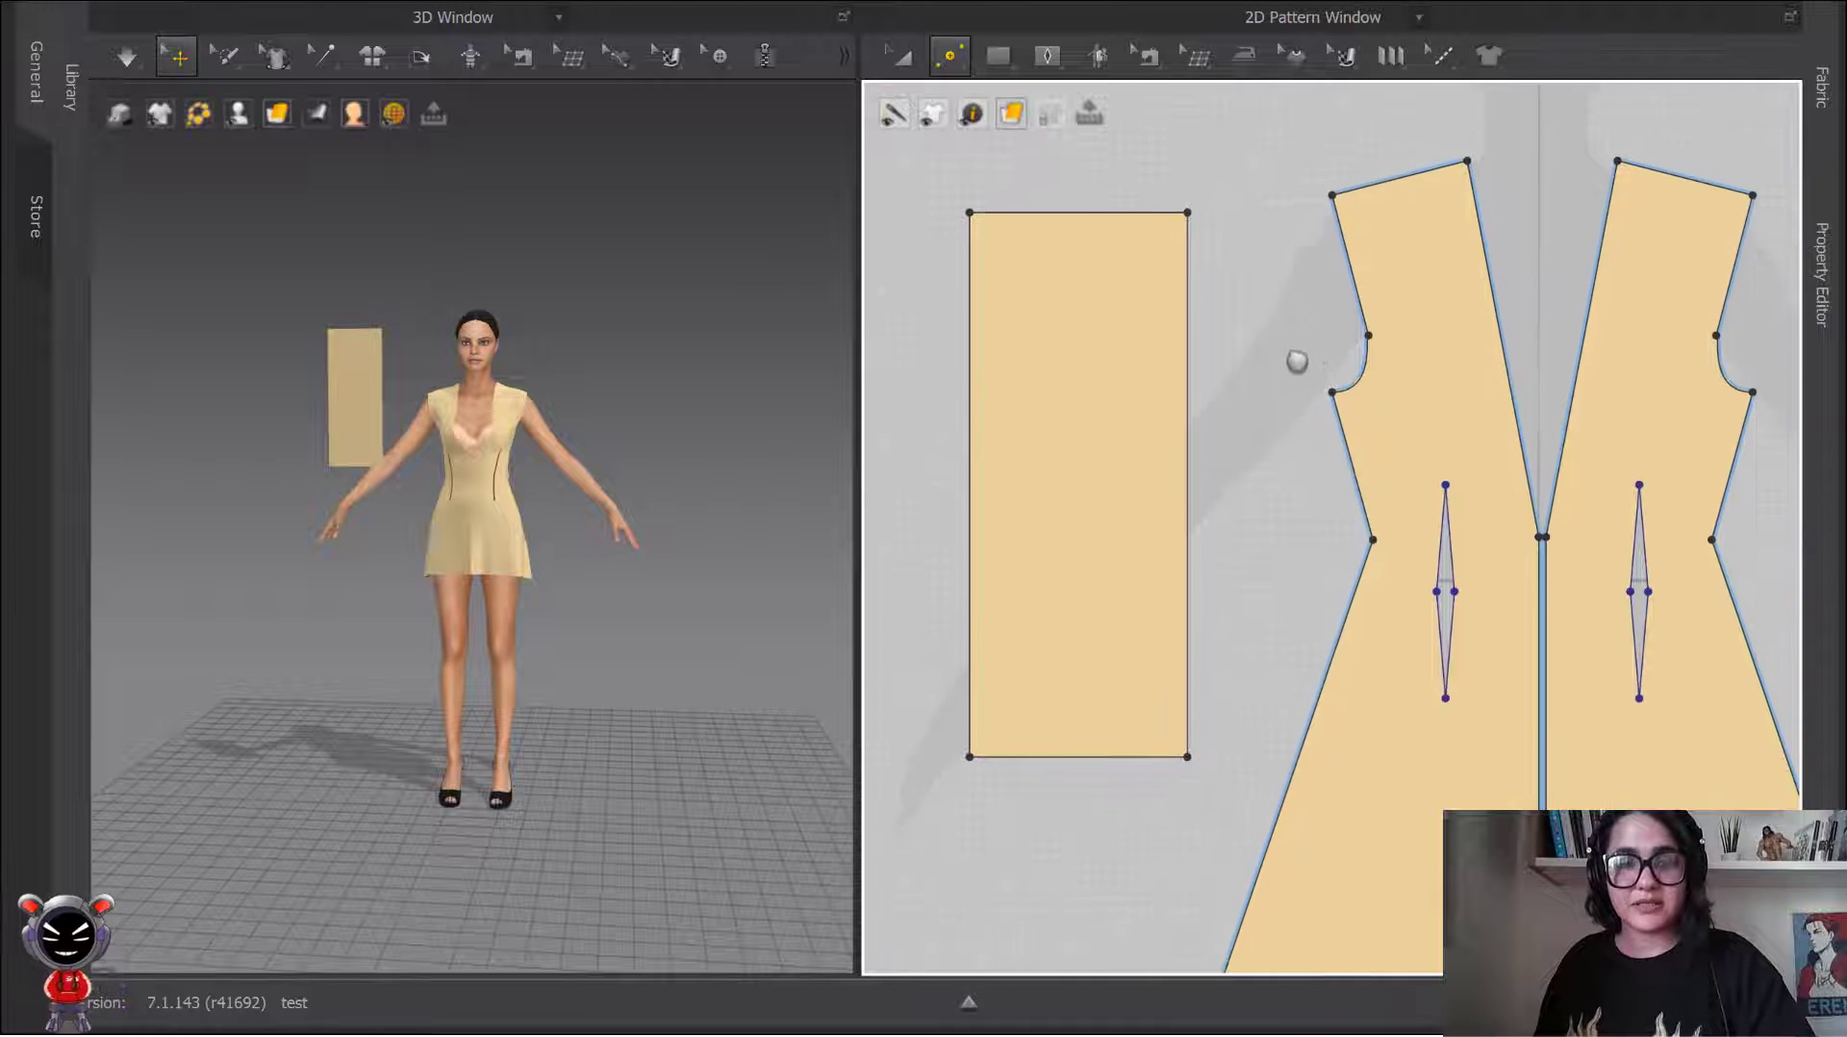
{"action": "left_click", "coordinate": [1079, 221]}
{"action": "left_click_drag", "start_coordinate": [1010, 94], "coordinate": [771, 70]}
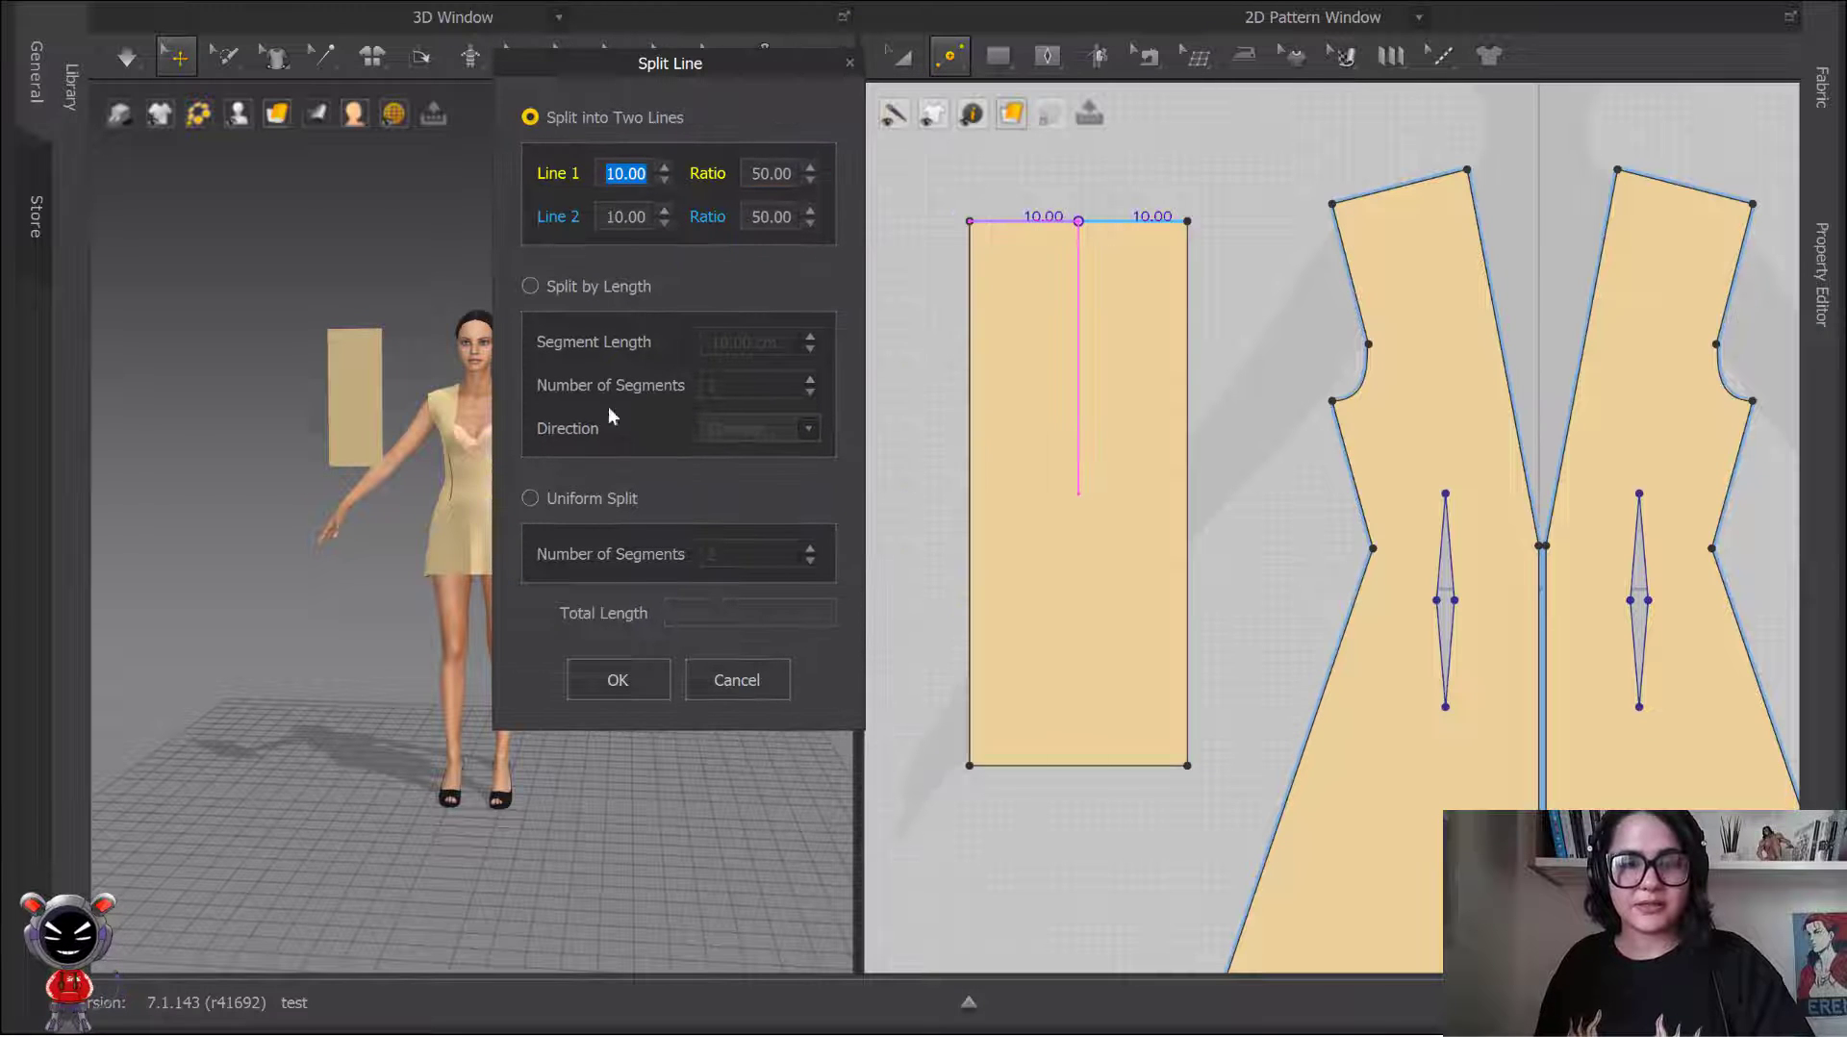
{"action": "left_click", "coordinate": [537, 499]}
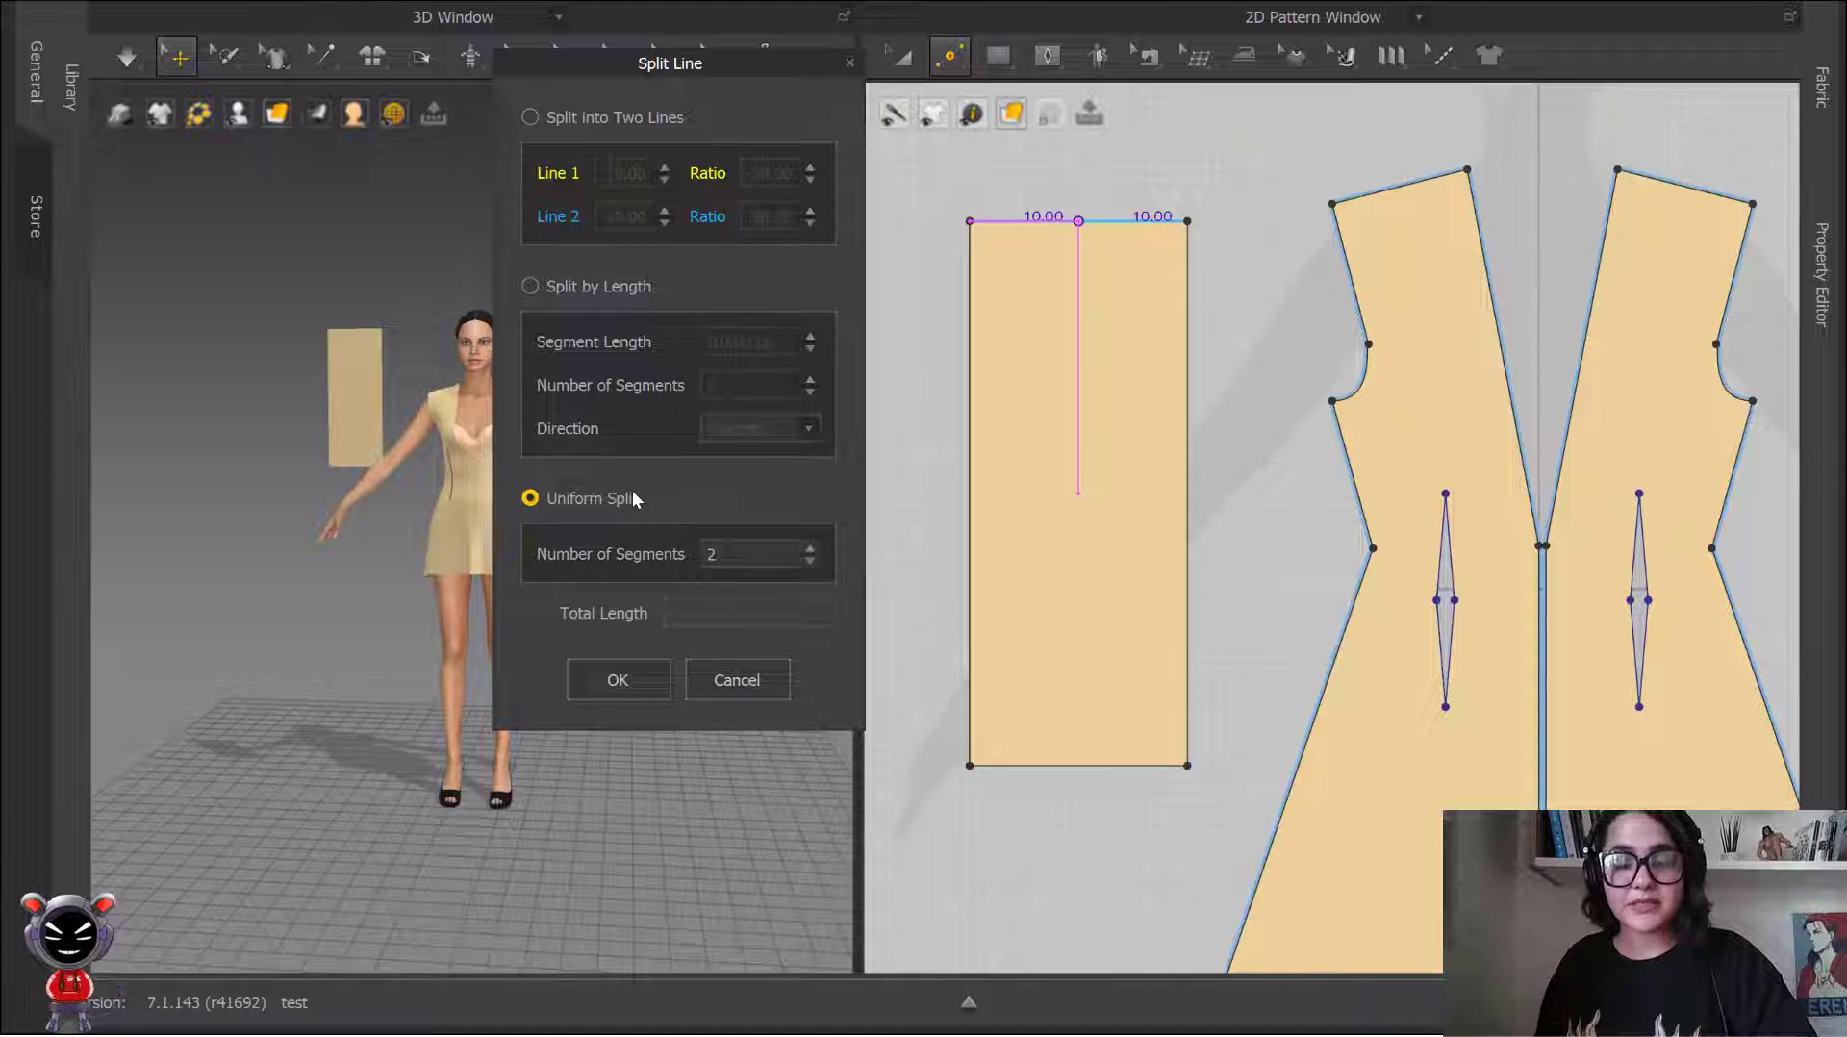
{"action": "left_click", "coordinate": [812, 550]}
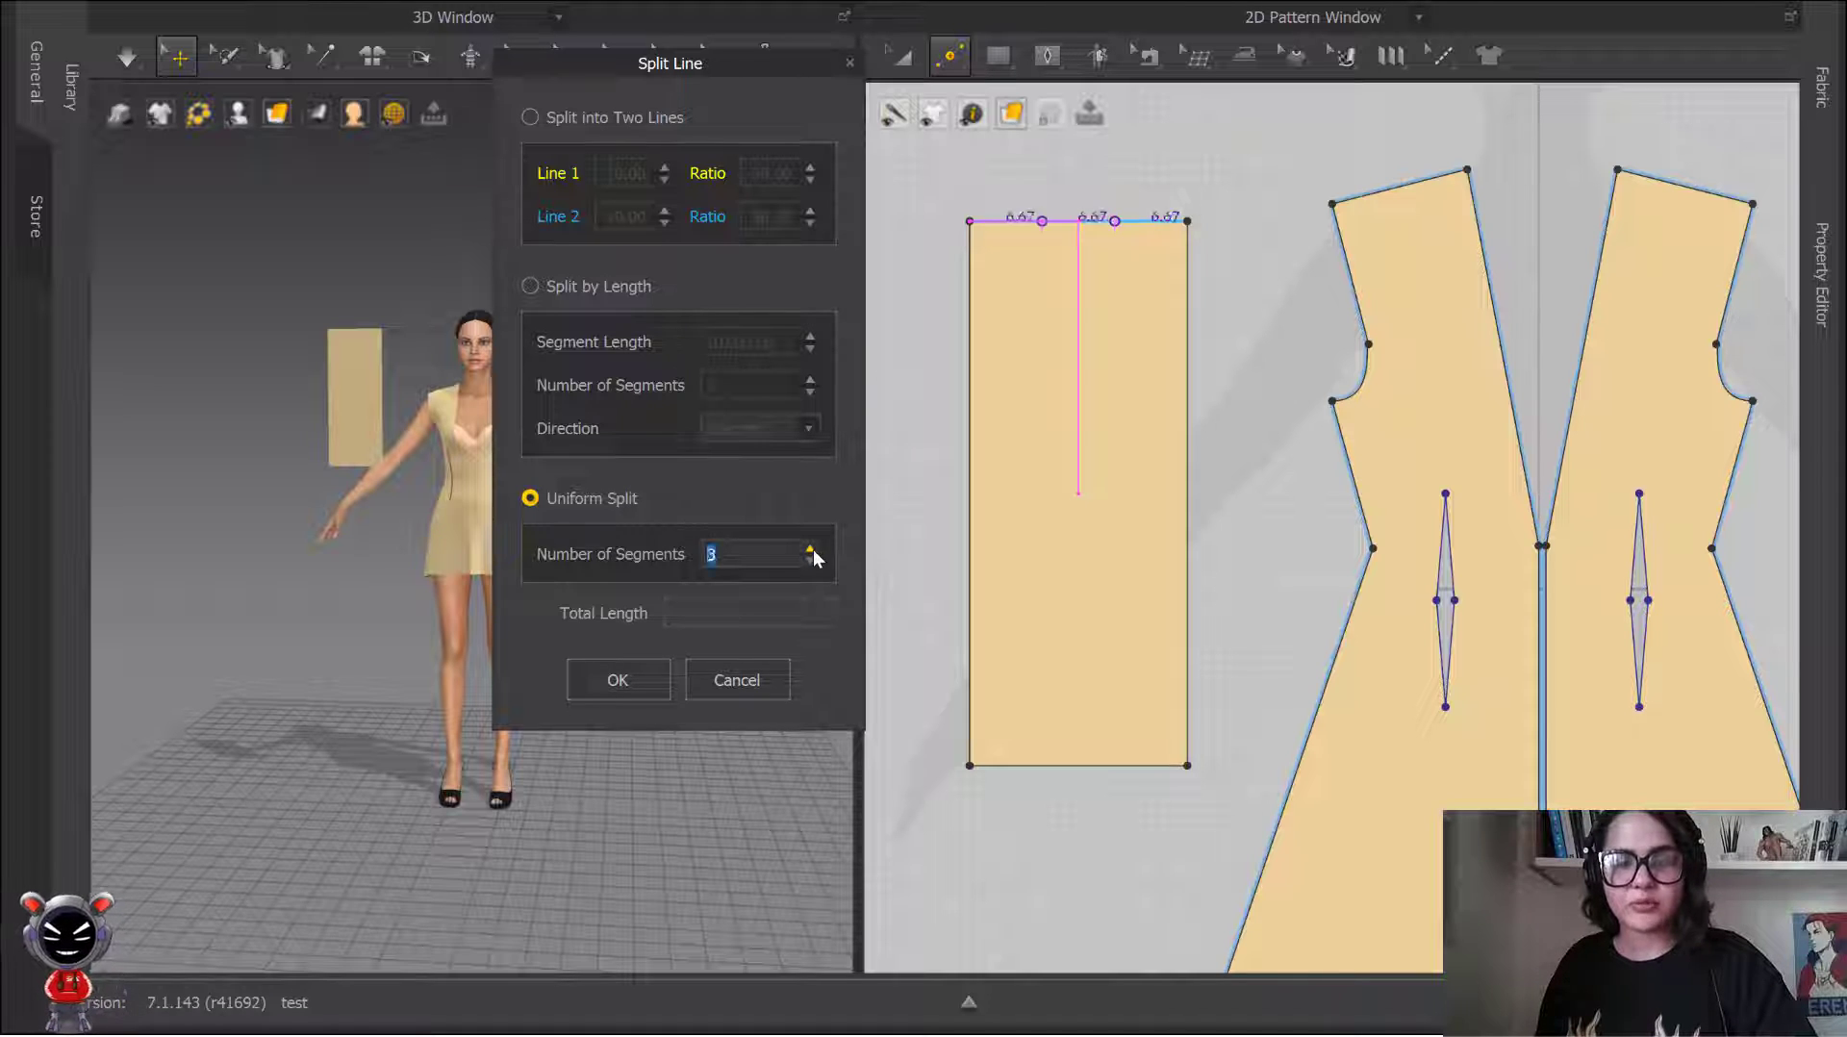
{"action": "left_click_drag", "start_coordinate": [814, 551], "coordinate": [814, 550]}
{"action": "scroll", "coordinate": [814, 557], "scroll_direction": "up", "scroll_amount": 7}
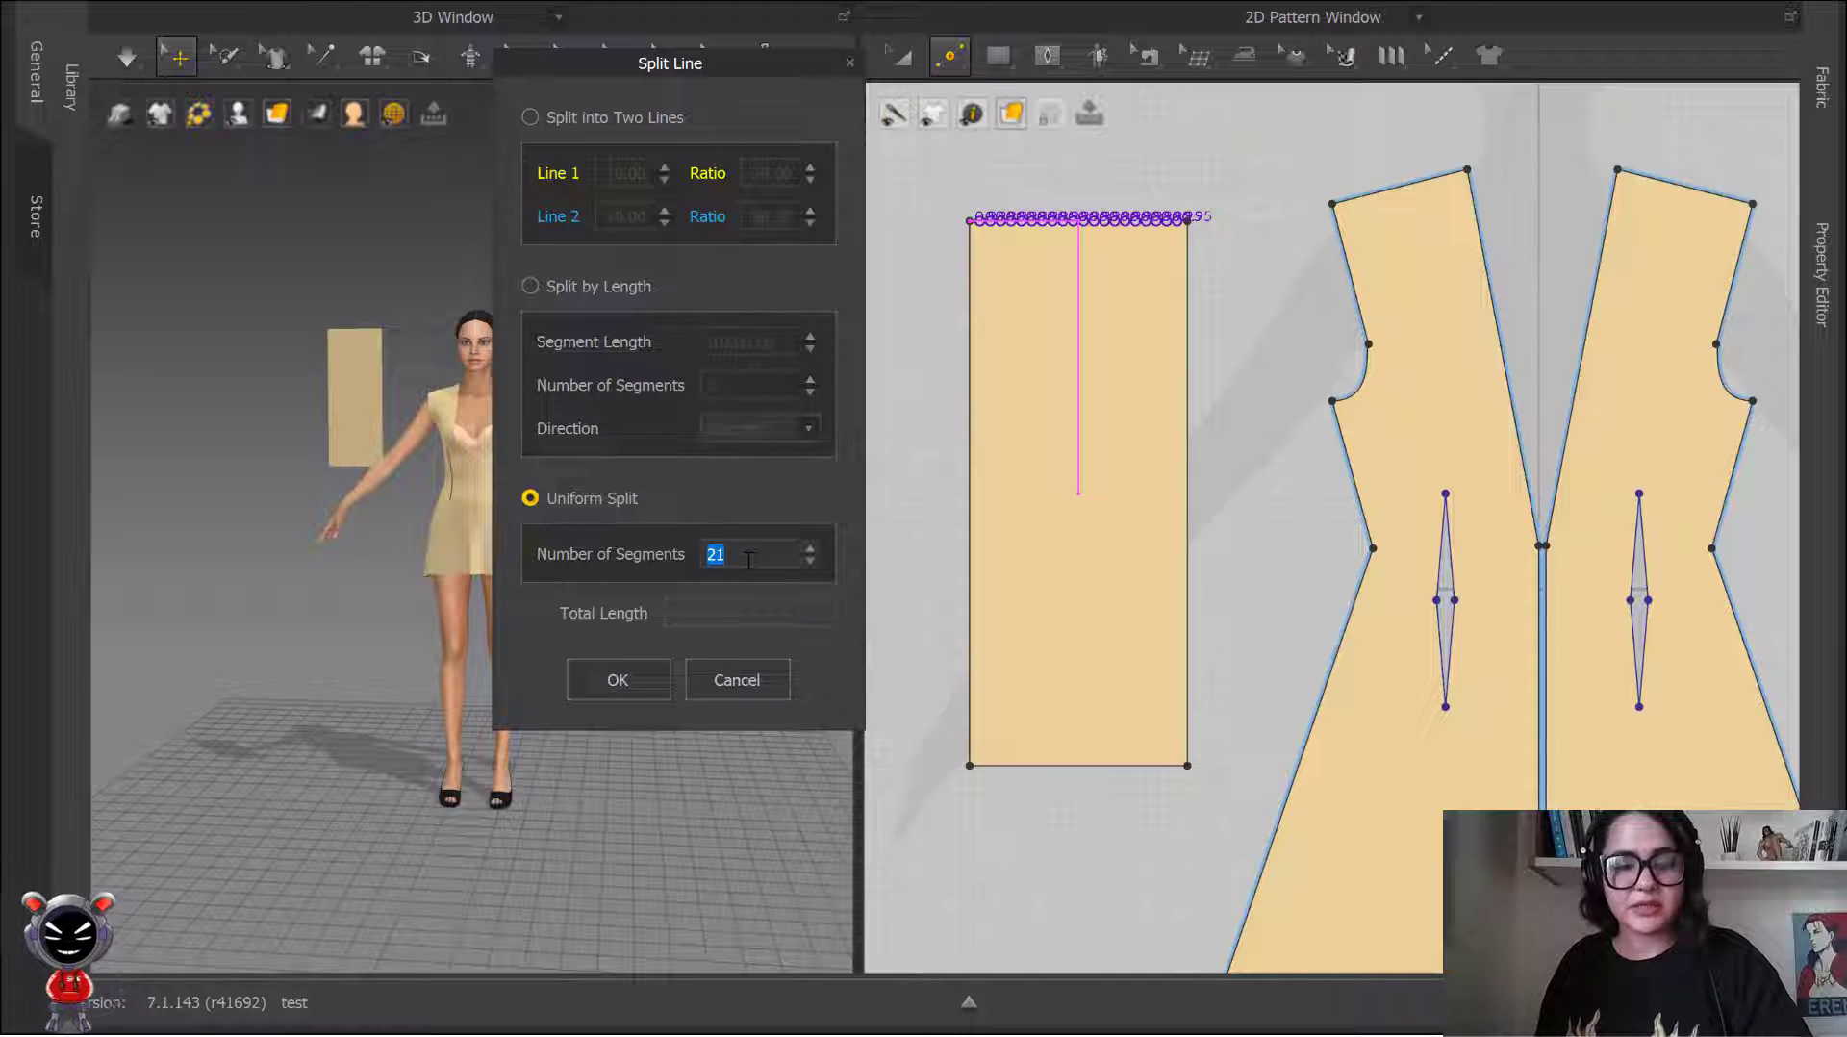
{"action": "type", "text": "3"}
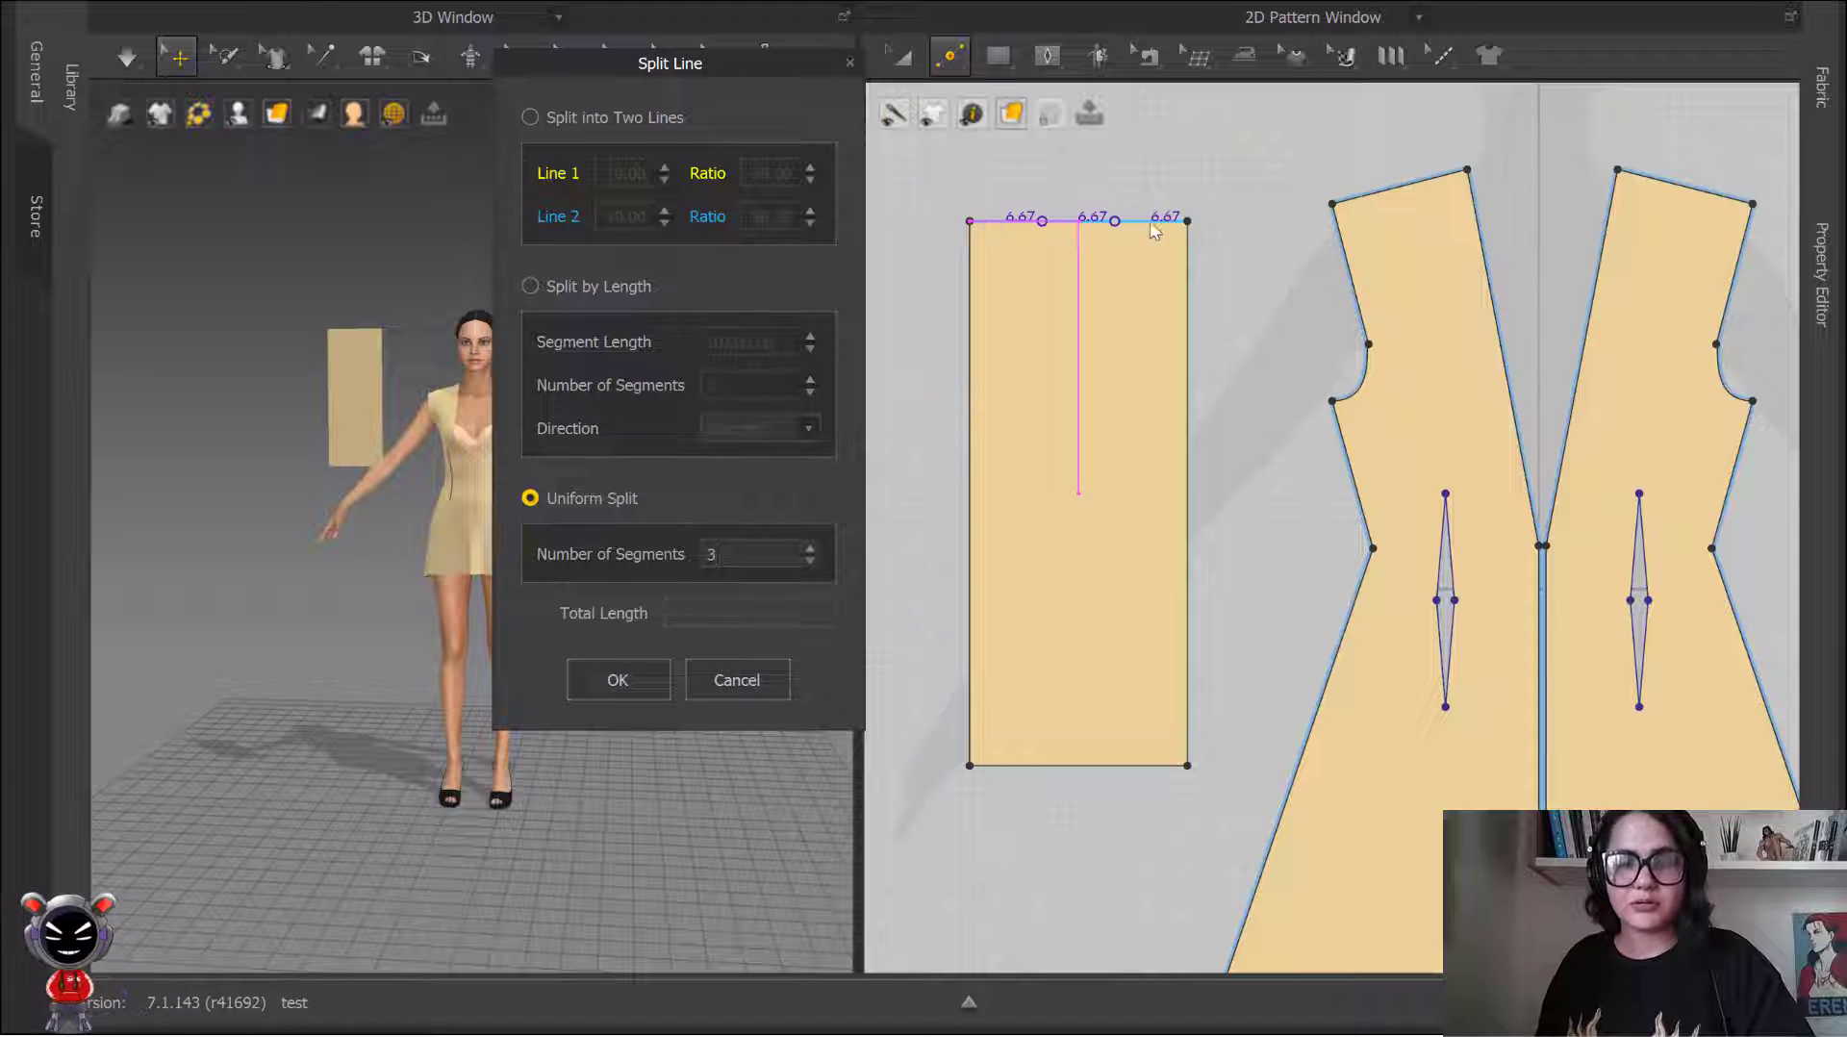
{"action": "left_click", "coordinate": [616, 676]}
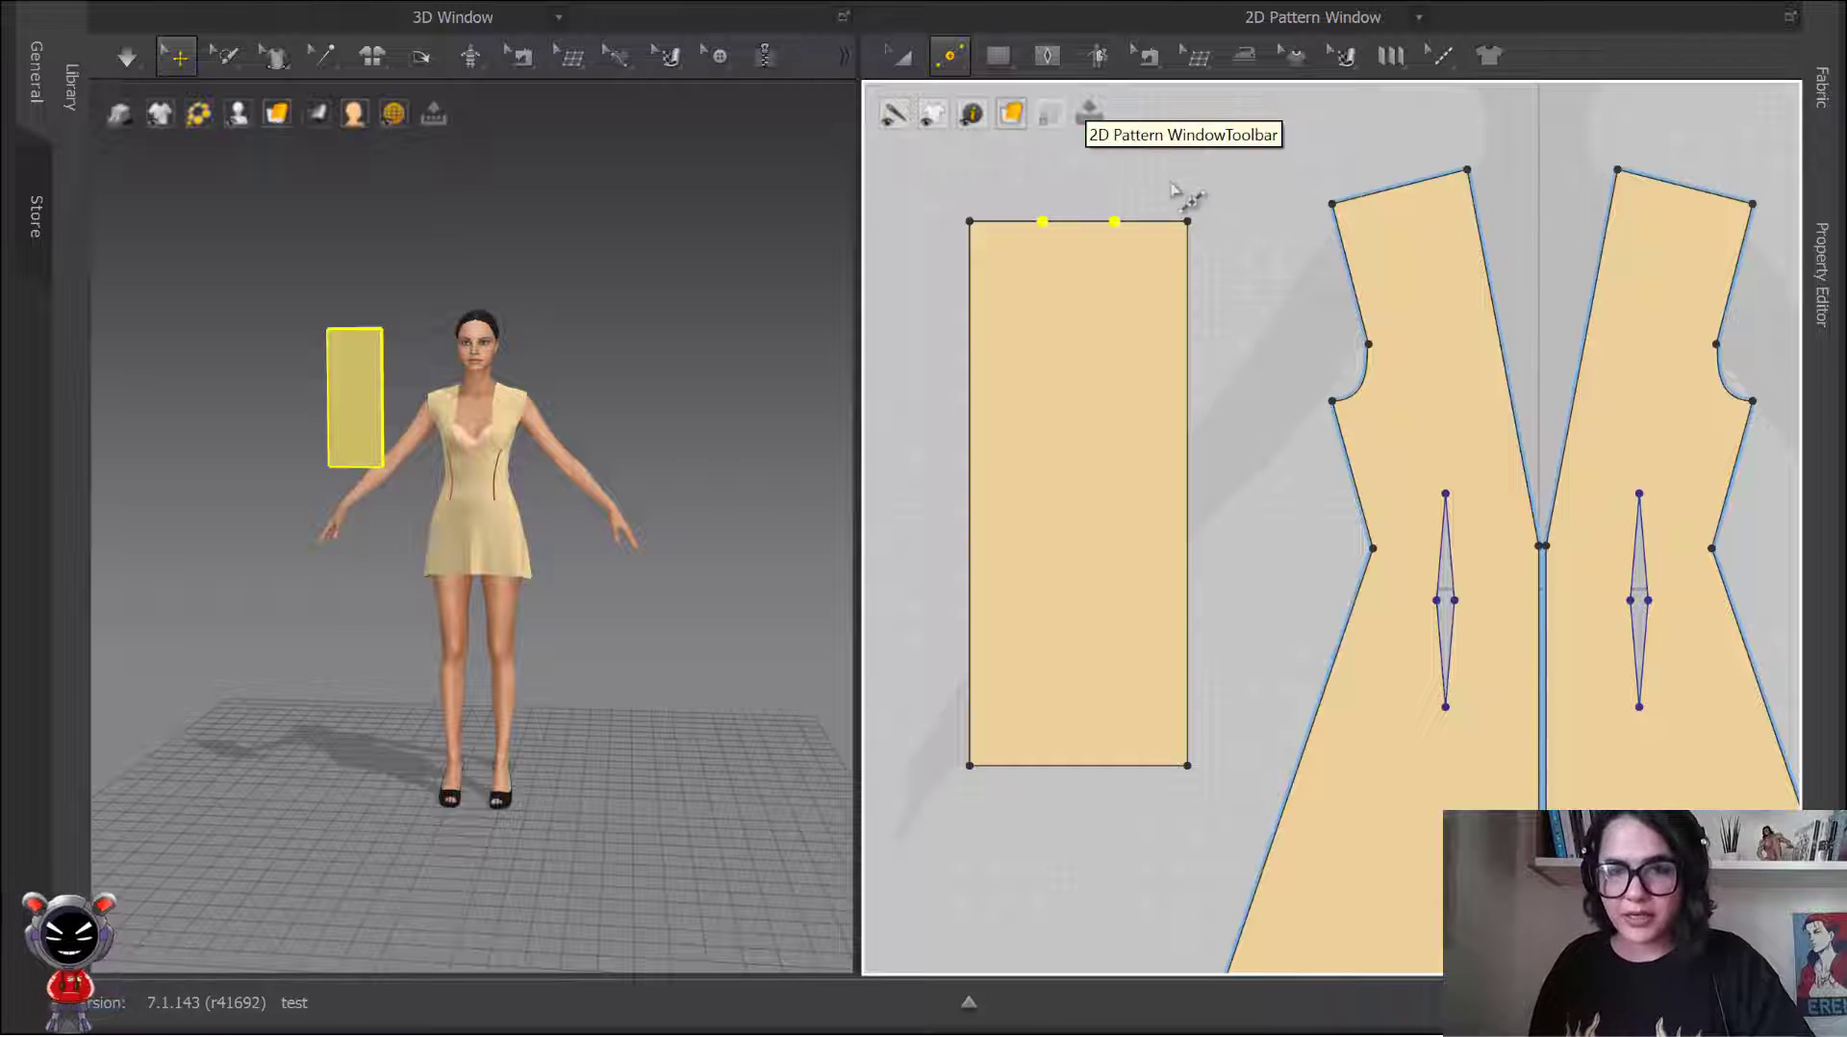
Step: Raise both upper corner points of the rectangle together by exactly 1 cm
{"action": "scroll", "coordinate": [1175, 226], "scroll_direction": "up", "scroll_amount": 1}
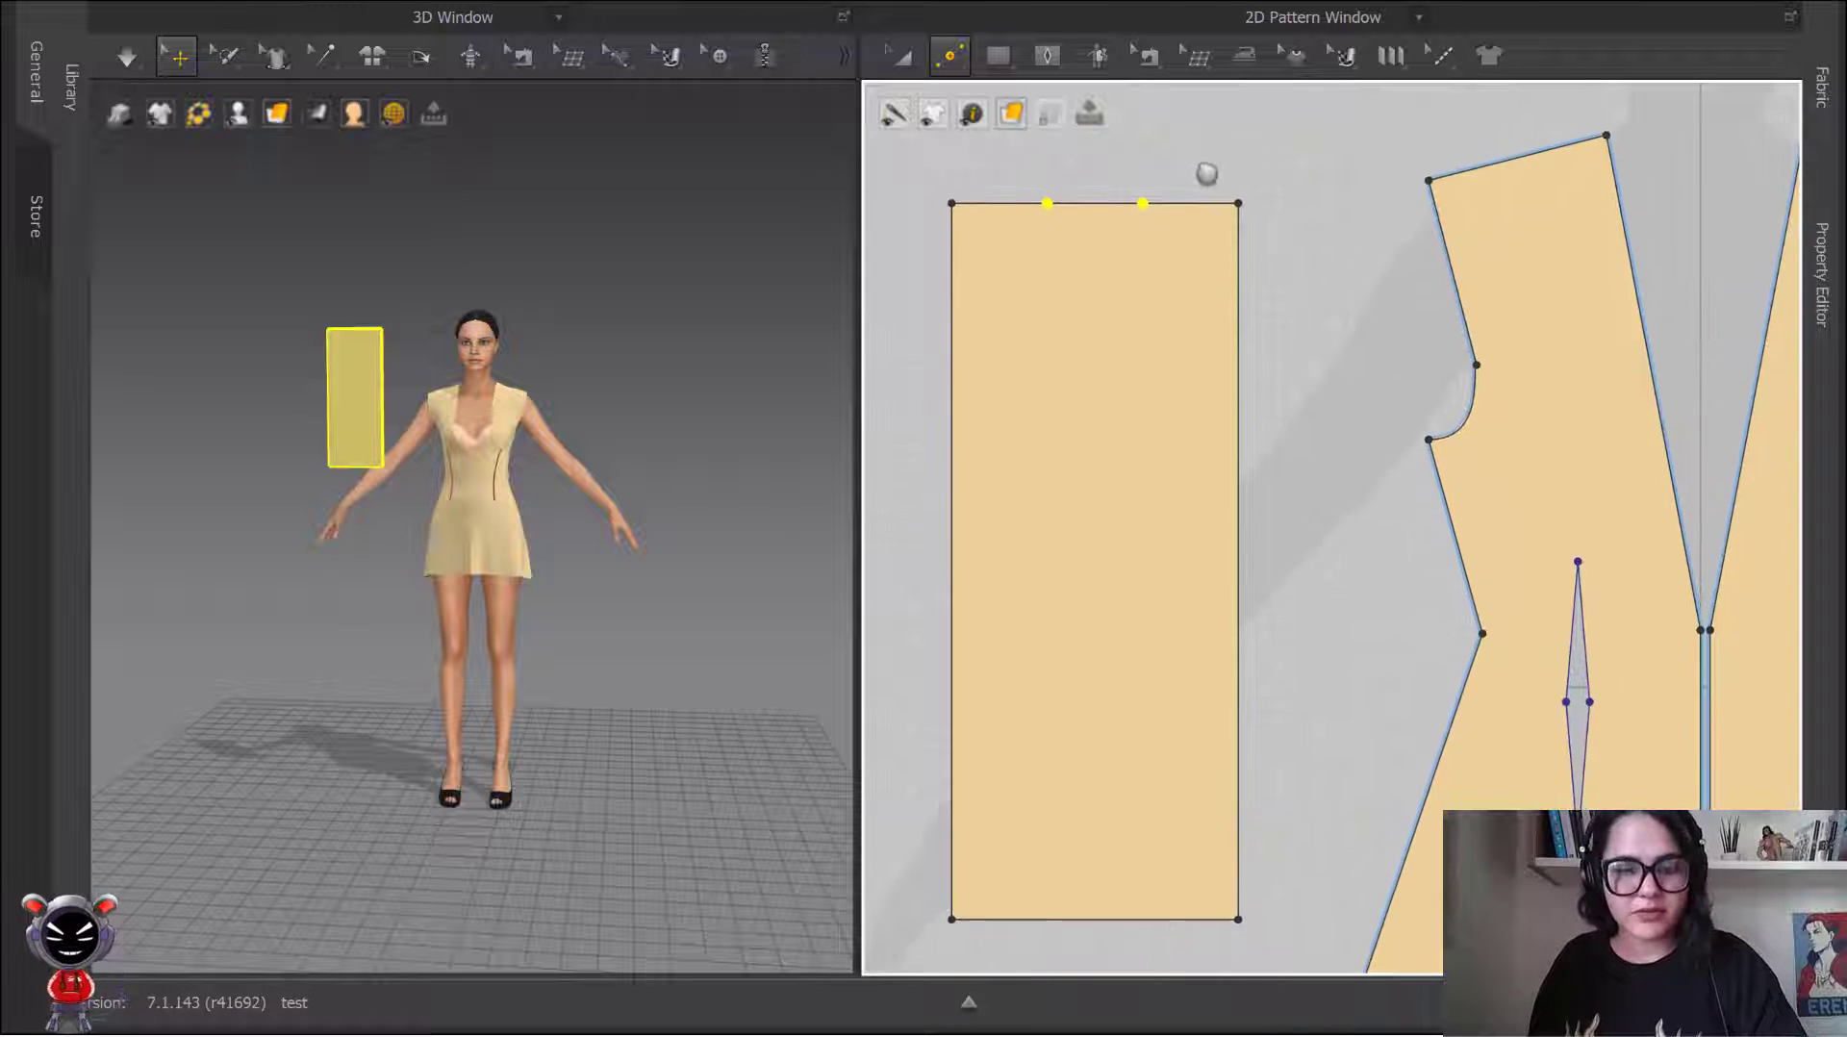
{"action": "key", "text": "z"}
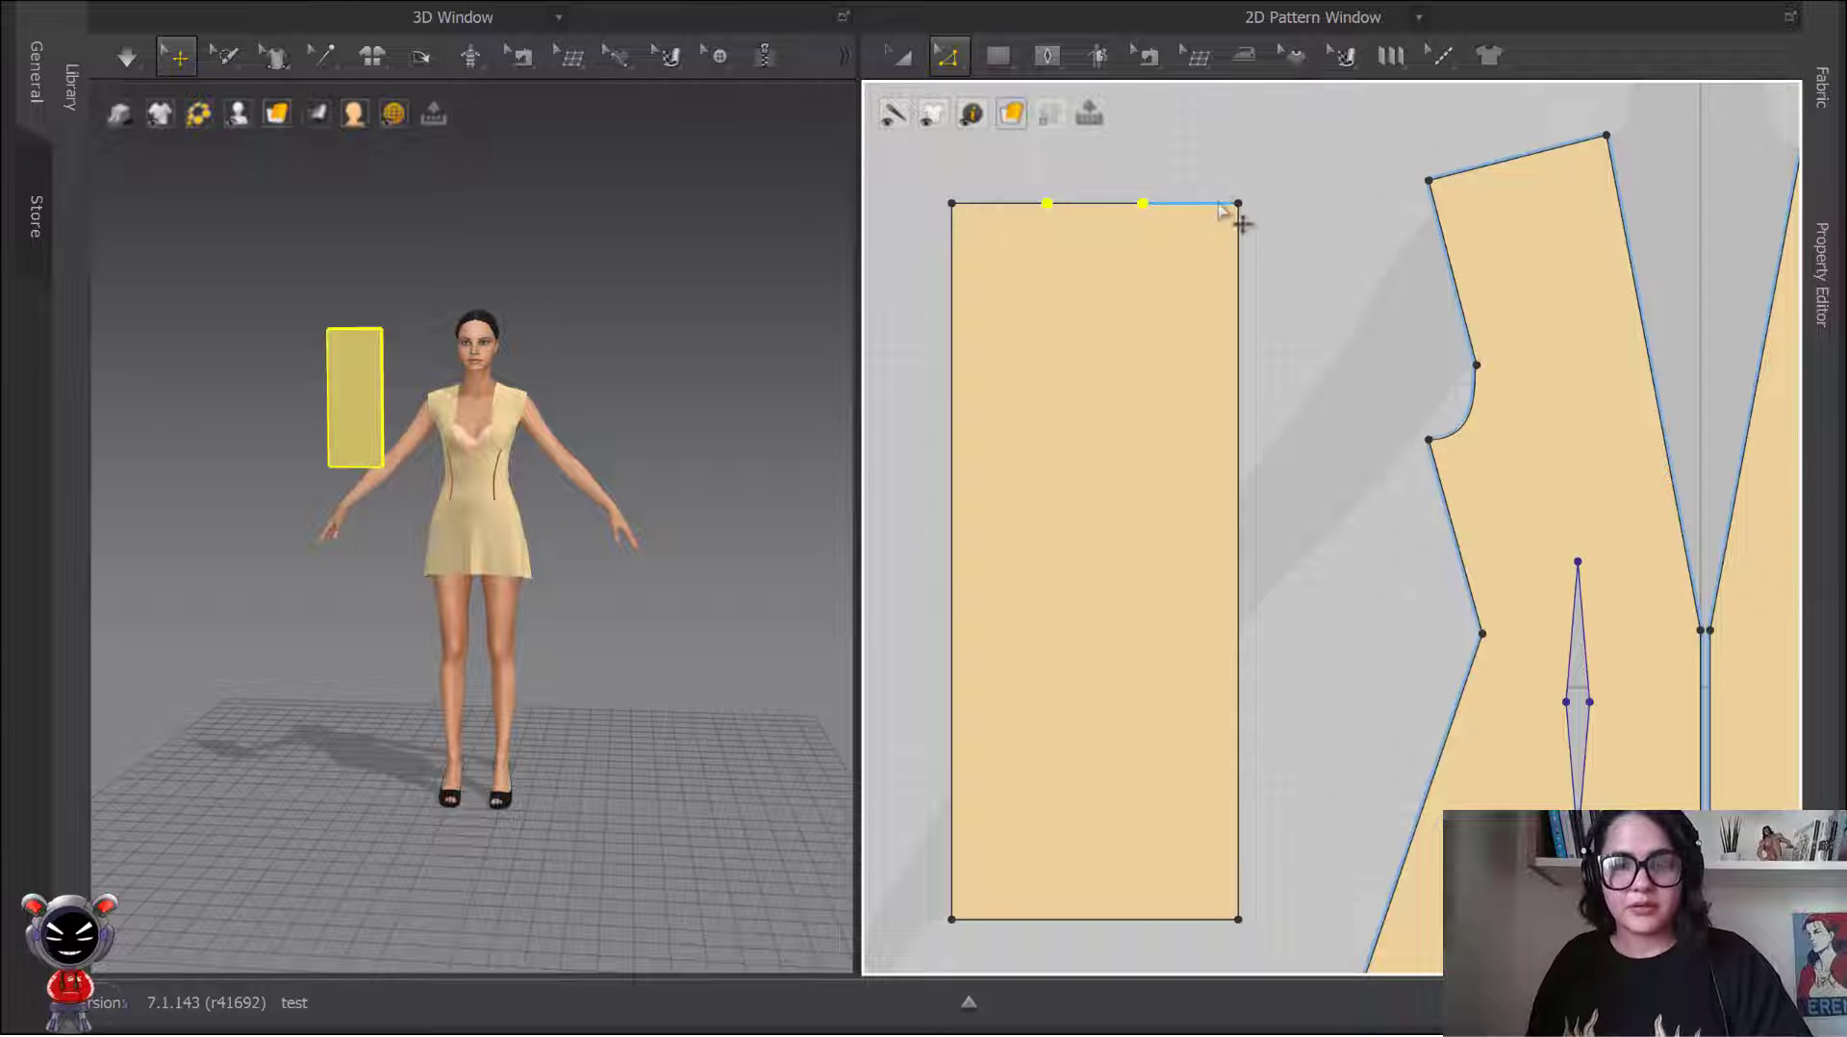
{"action": "left_click_drag", "start_coordinate": [957, 205], "coordinate": [956, 196]}
{"action": "right_click", "coordinate": [955, 196]}
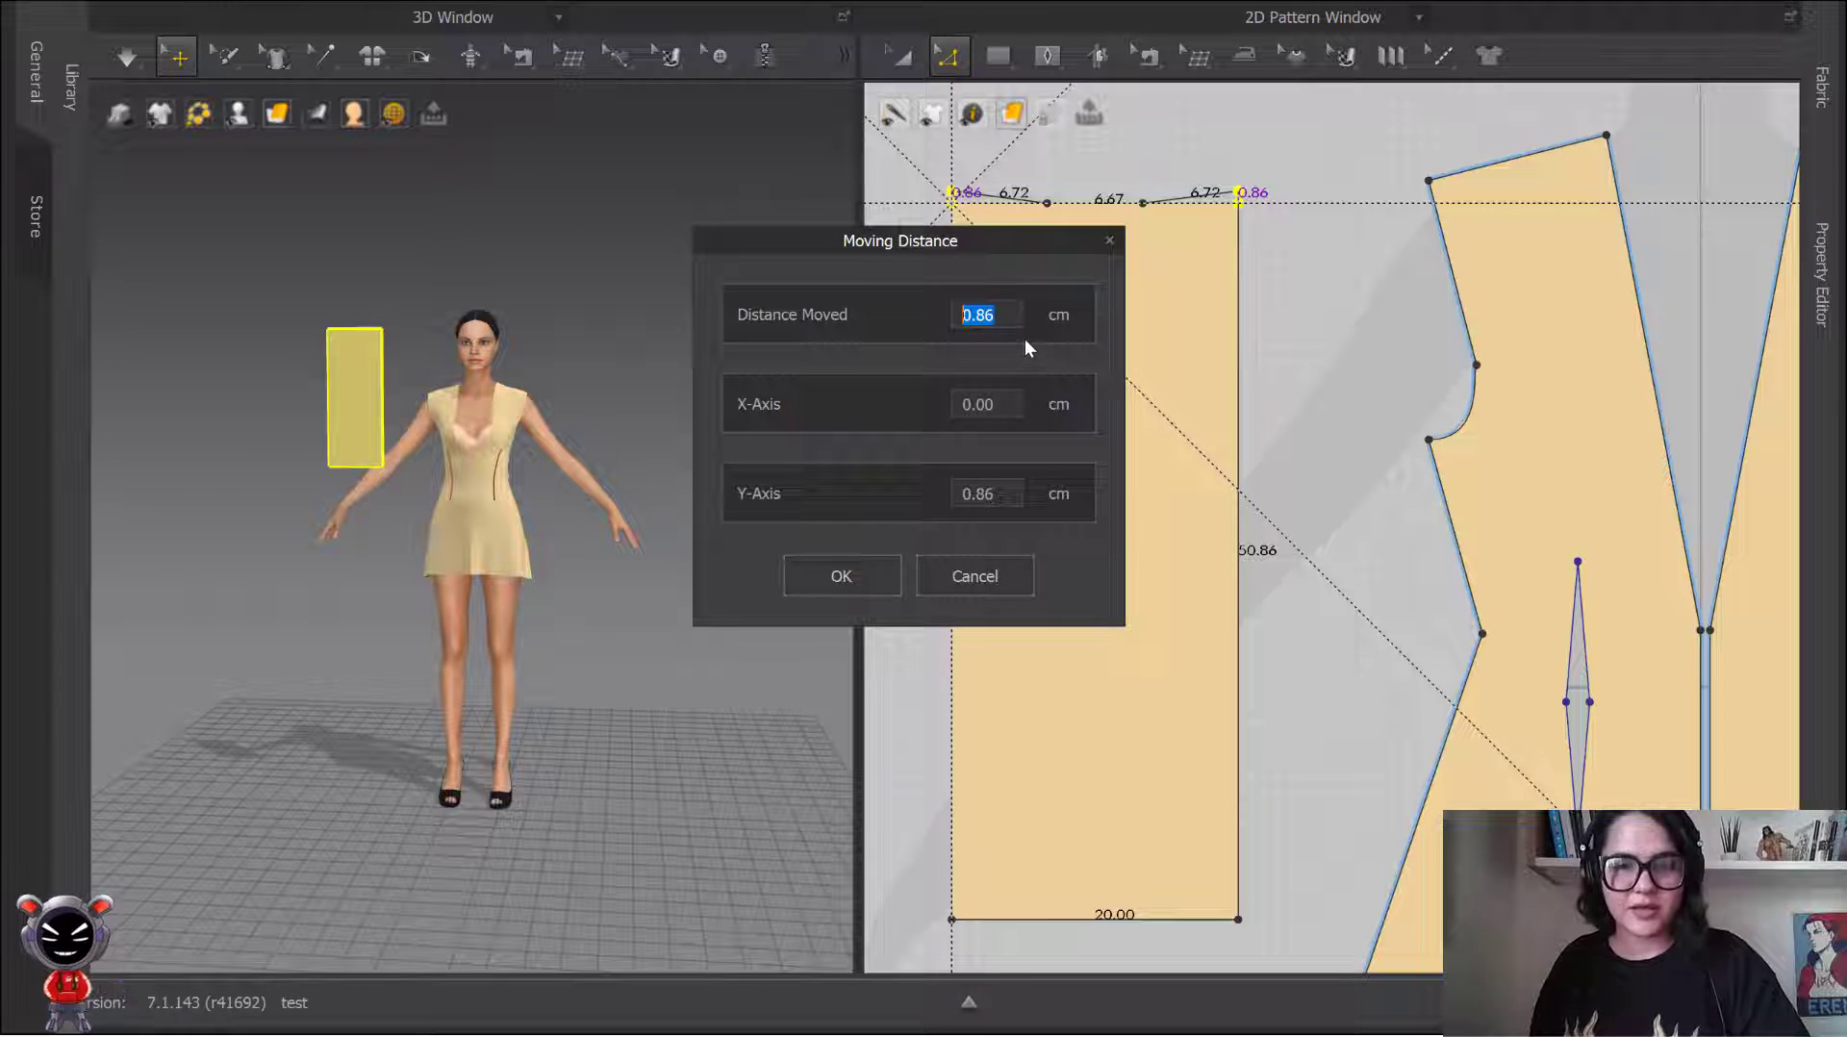
{"action": "type", "text": "1"}
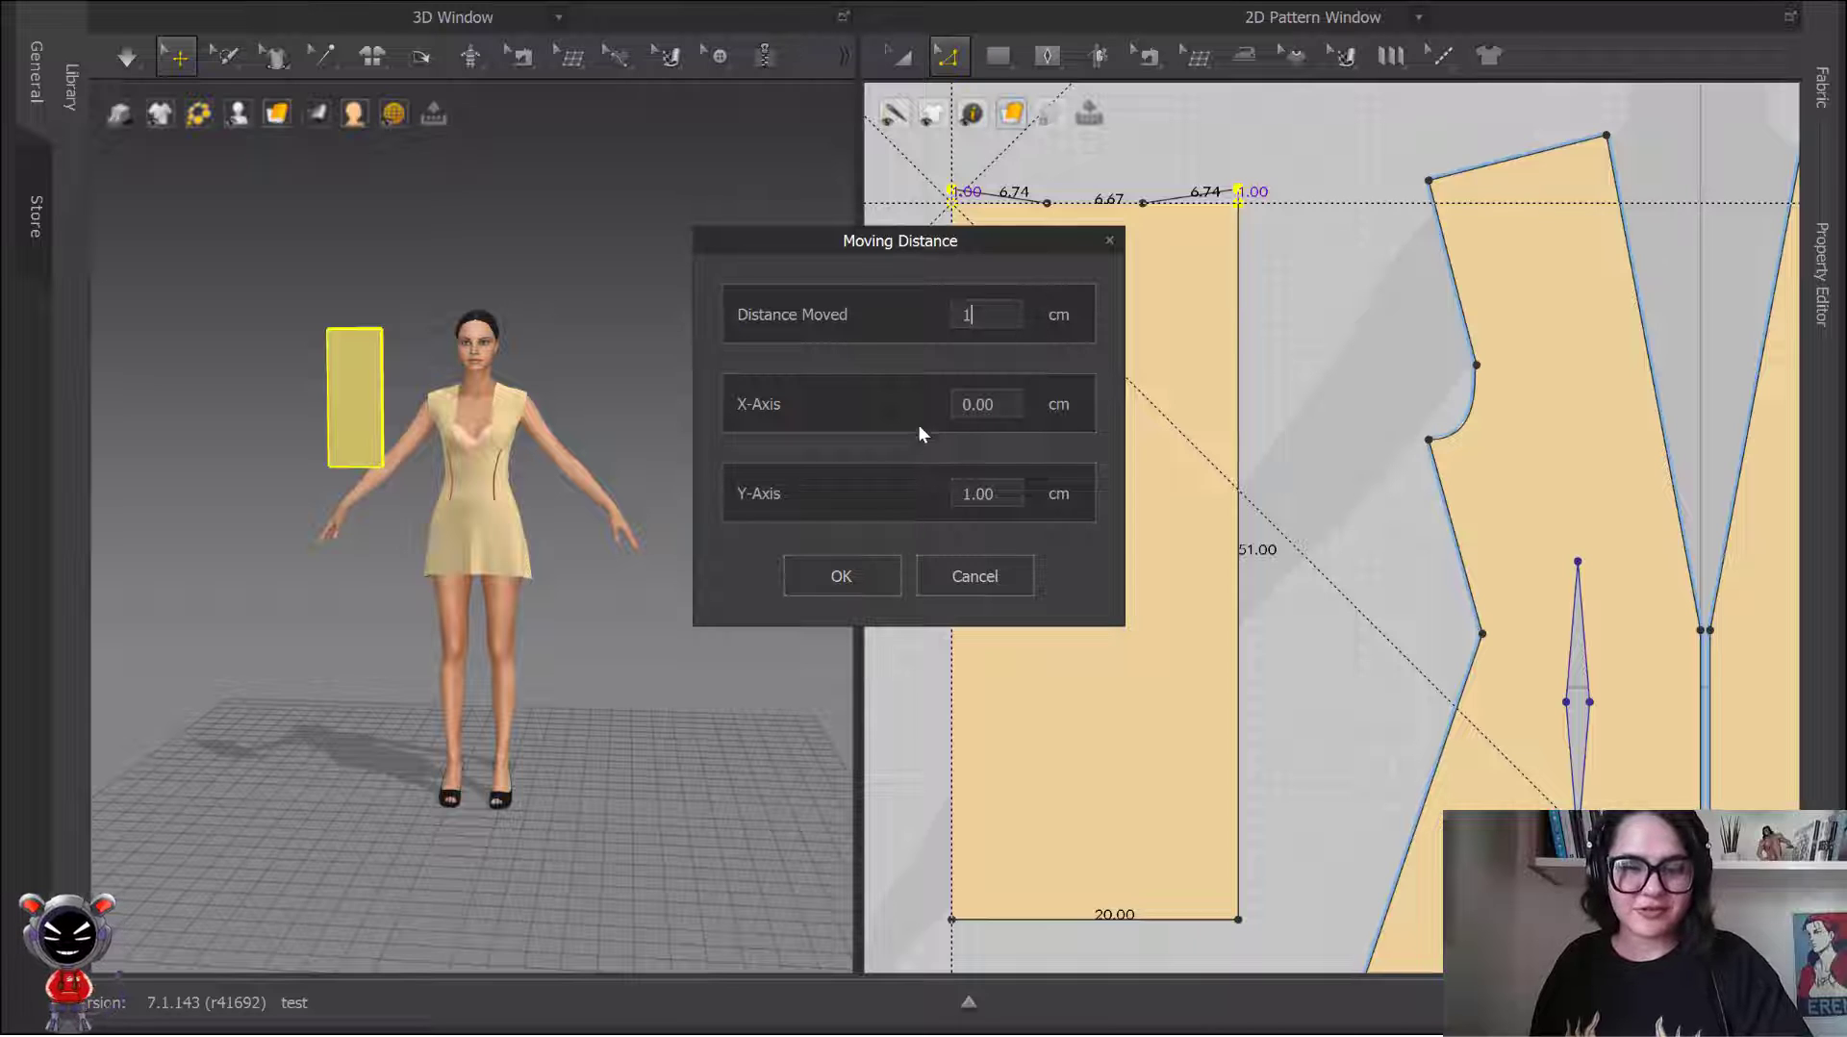
{"action": "left_click", "coordinate": [866, 575]}
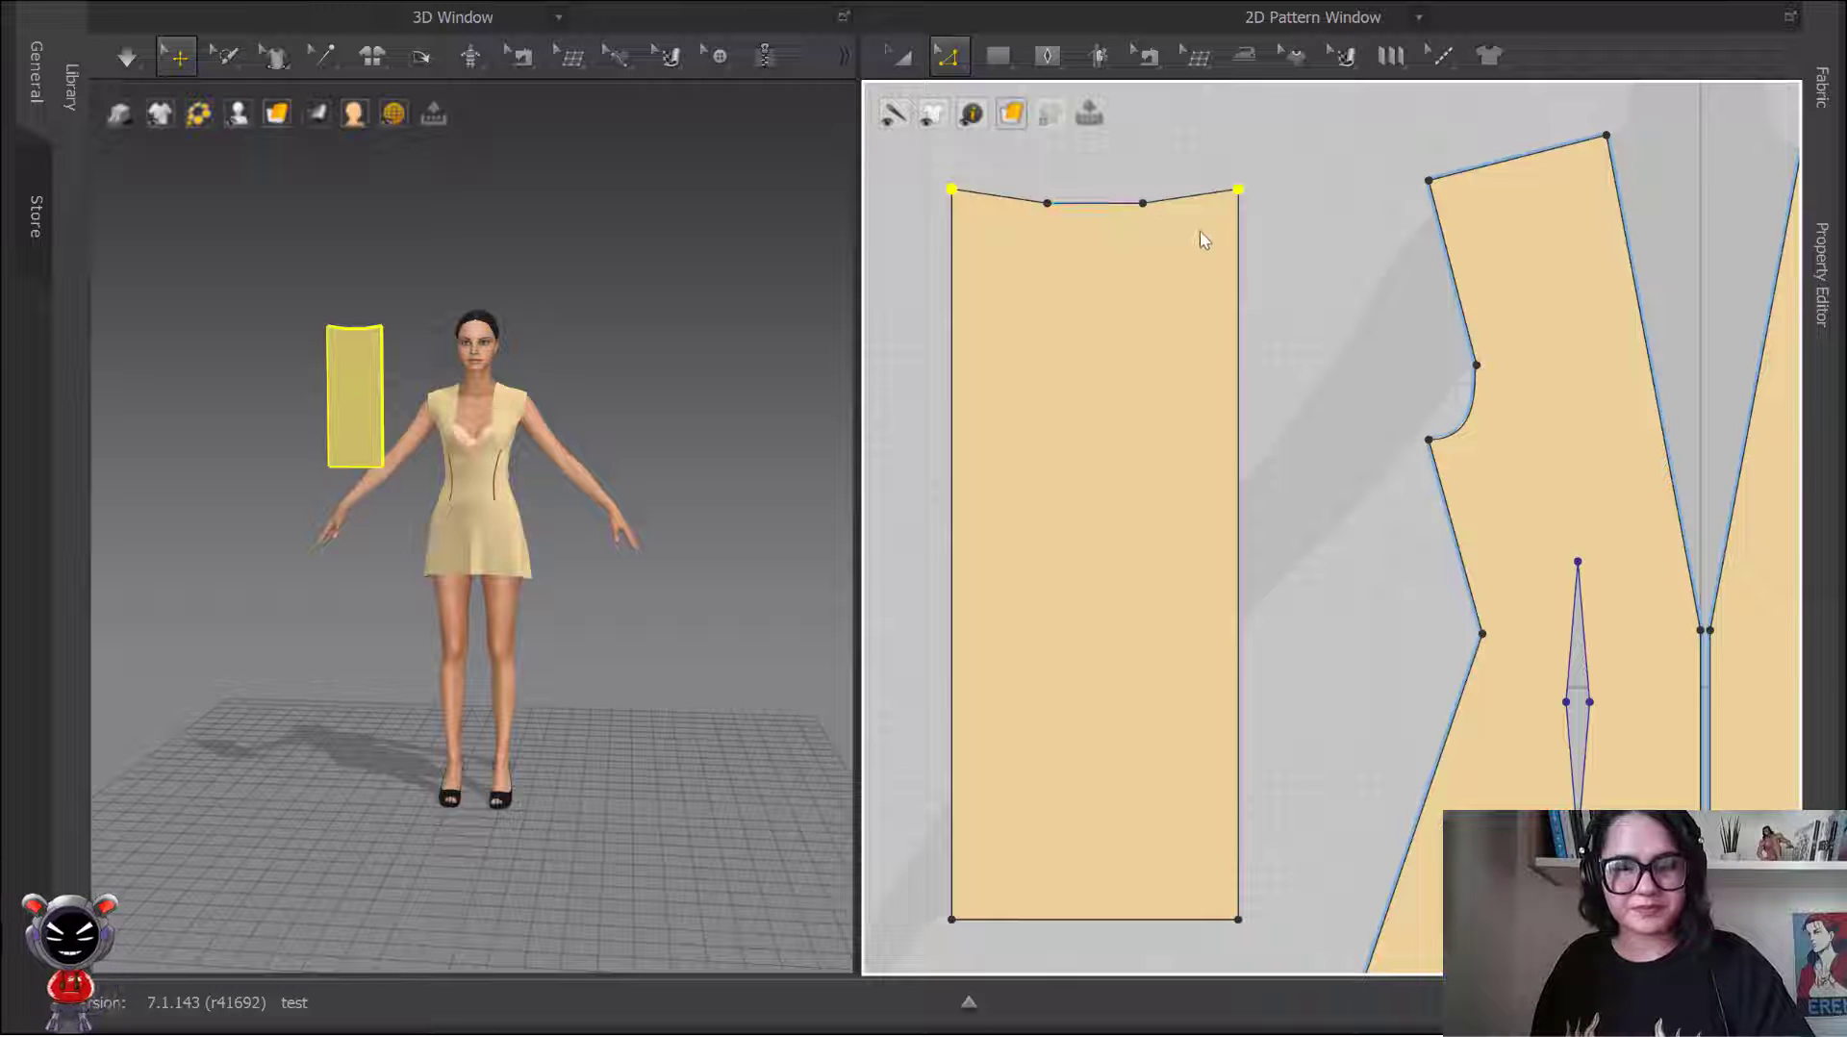
Step: Curve the upper edge with Edit Curvature, bowing the two outer segments upward and the middle segment downward
{"action": "key", "text": "c"}
{"action": "left_click", "coordinate": [1211, 194]}
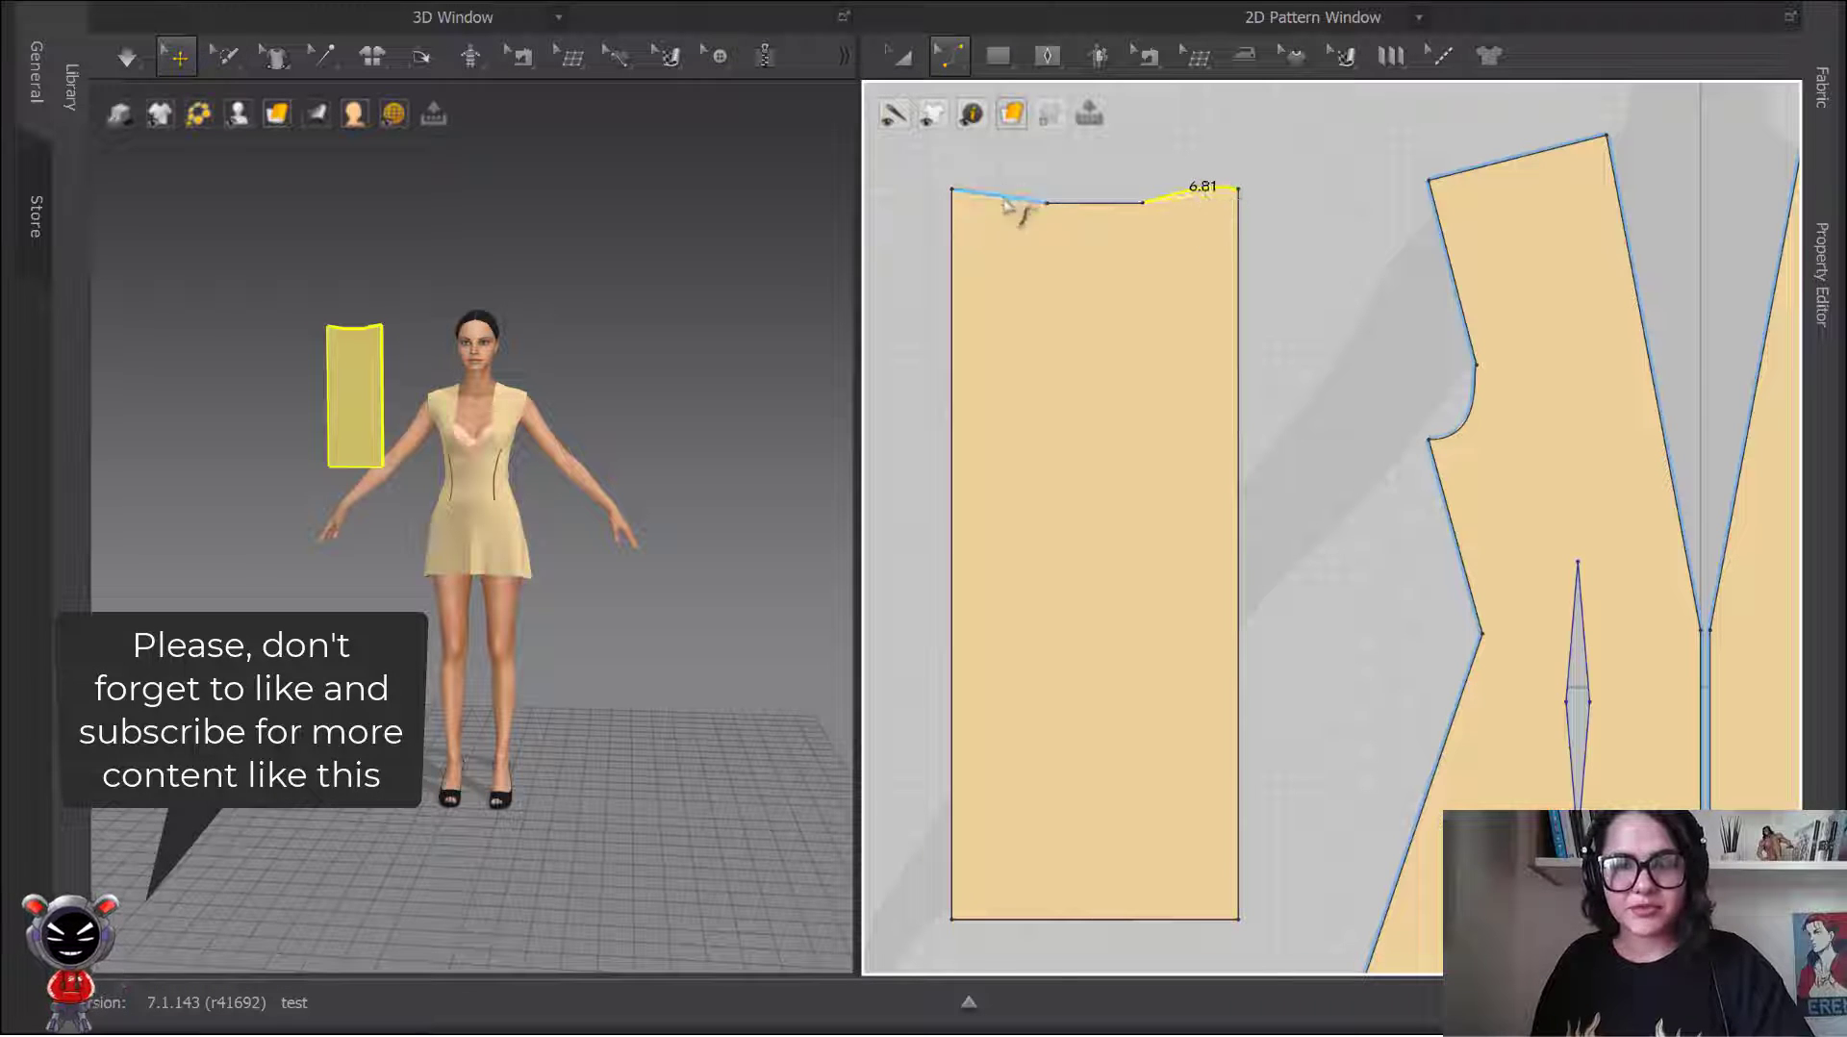
{"action": "left_click_drag", "start_coordinate": [977, 193], "coordinate": [977, 187]}
{"action": "left_click_drag", "start_coordinate": [1095, 203], "coordinate": [1095, 211]}
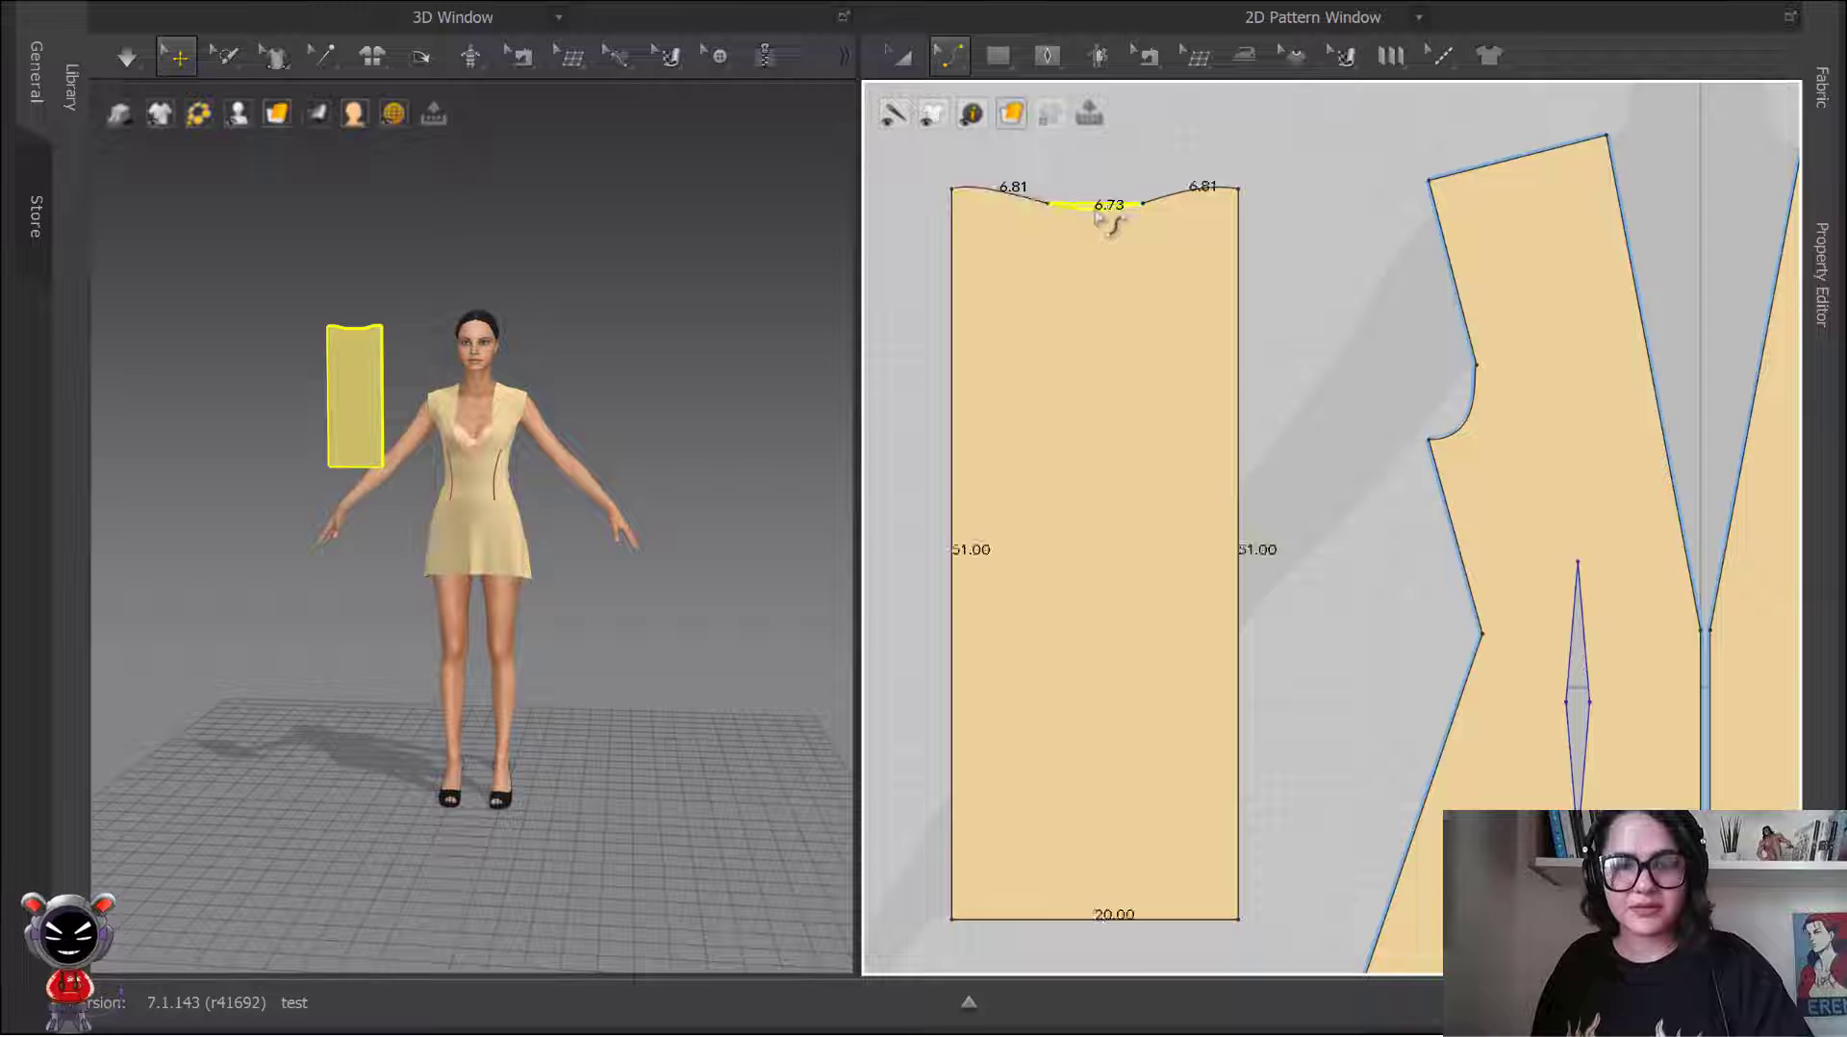
{"action": "left_click", "coordinate": [1234, 190]}
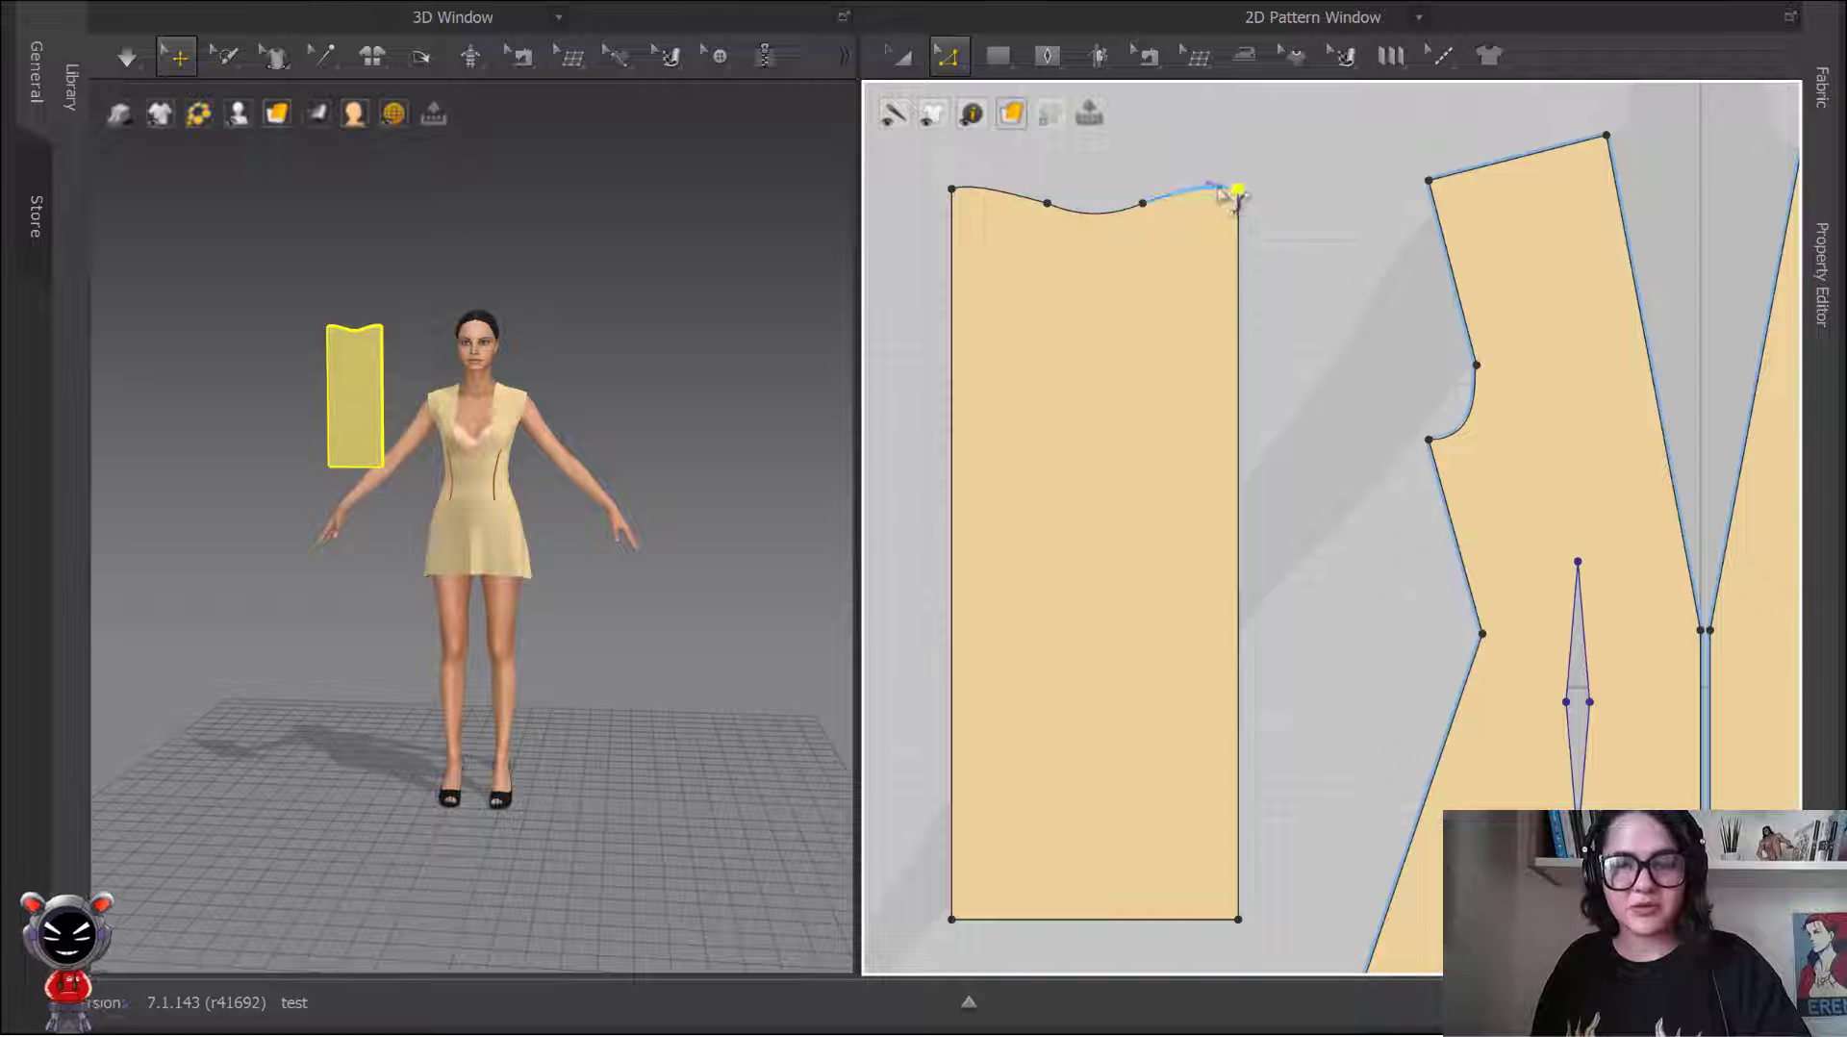
{"action": "left_click_drag", "start_coordinate": [1222, 195], "coordinate": [1193, 189]}
{"action": "scroll", "coordinate": [1312, 236], "scroll_direction": "down", "scroll_amount": 2}
{"action": "left_click", "coordinate": [1312, 235]}
{"action": "middle_click_drag", "start_coordinate": [1313, 240], "coordinate": [1191, 227]}
{"action": "mouse_move", "coordinate": [1192, 227]}
{"action": "right_mouse_down"}
{"action": "mouse_move", "coordinate": [1250, 226]}
{"action": "mouse_move", "coordinate": [1287, 198]}
{"action": "mouse_move", "coordinate": [1200, 231]}
{"action": "right_mouse_up"}
{"action": "left_click", "coordinate": [900, 57]}
{"action": "left_click", "coordinate": [1121, 344]}
{"action": "left_click_drag", "start_coordinate": [1121, 343], "coordinate": [981, 343]}
{"action": "right_click_drag", "start_coordinate": [1158, 391], "coordinate": [1295, 347]}
{"action": "left_click", "coordinate": [1297, 351]}
Step: Move the lower-left corner inward to taper the piece, and Unfold it across its straight right edge
{"action": "key", "text": "z"}
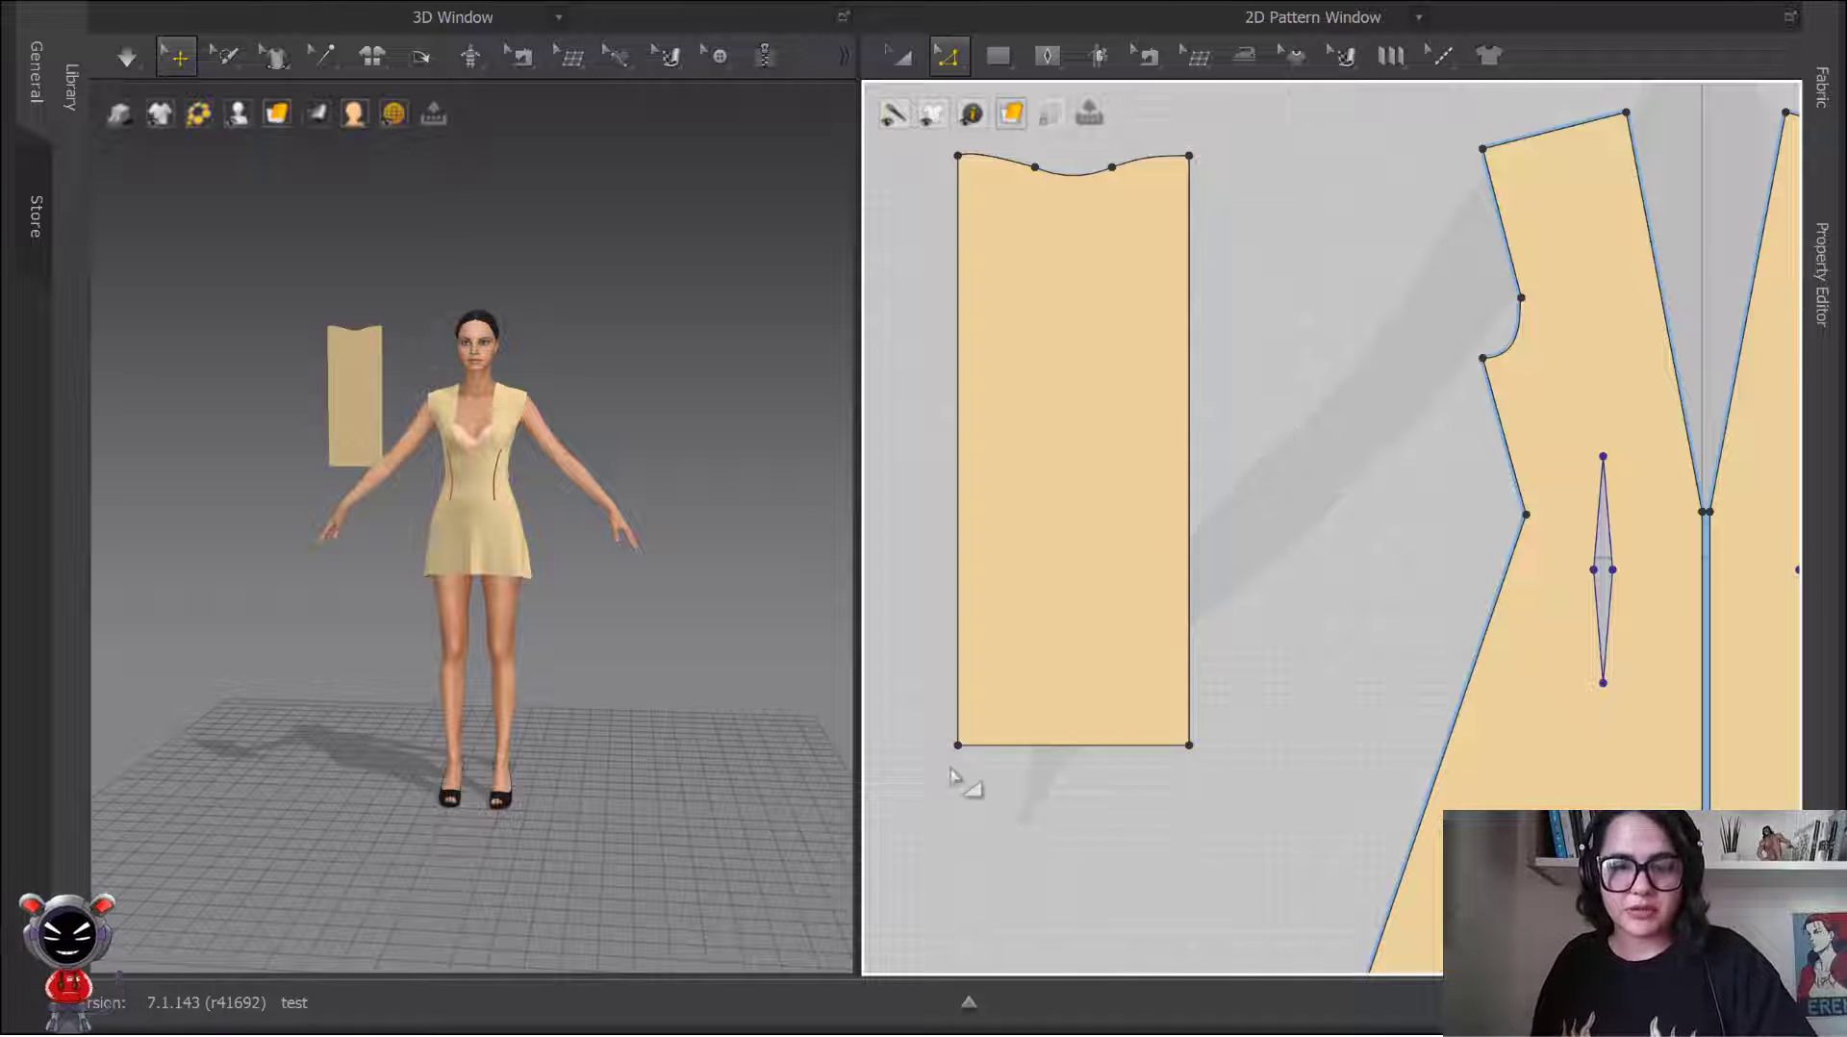
{"action": "left_click_drag", "start_coordinate": [957, 746], "coordinate": [1022, 746]}
{"action": "right_click", "coordinate": [1195, 399]}
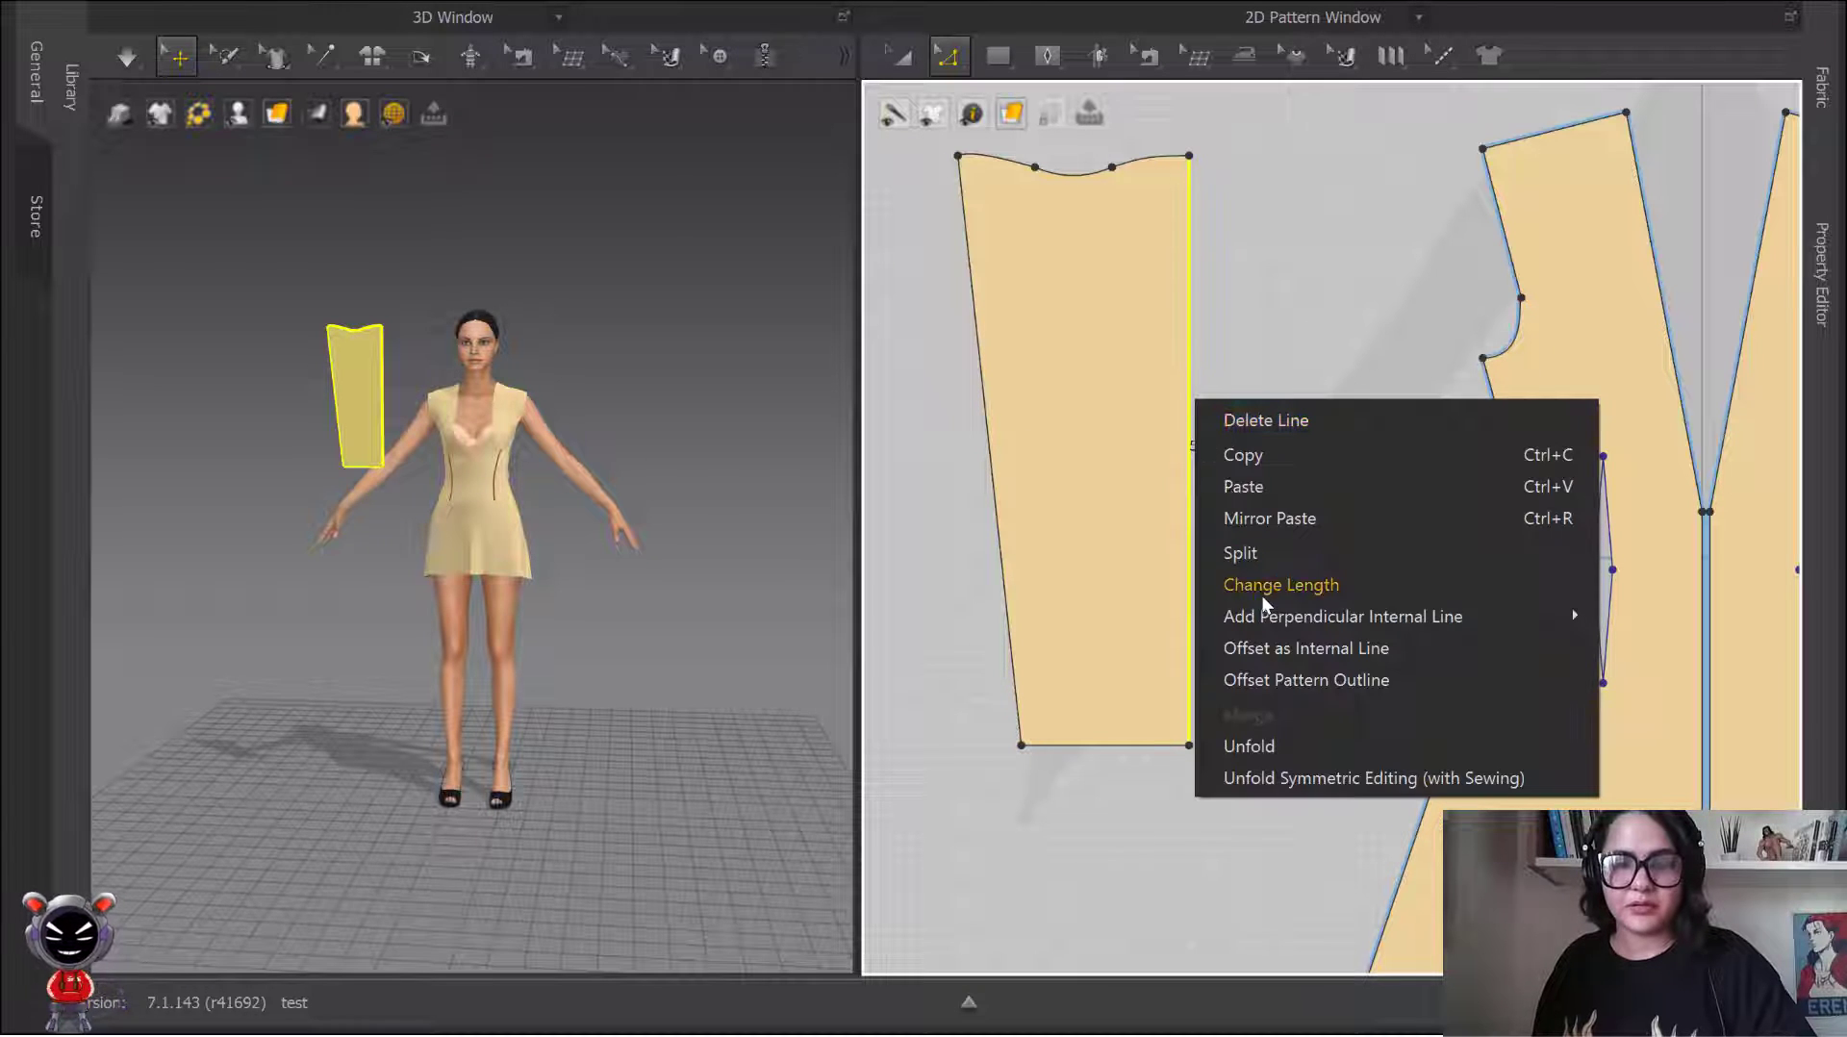
{"action": "left_click", "coordinate": [1295, 741]}
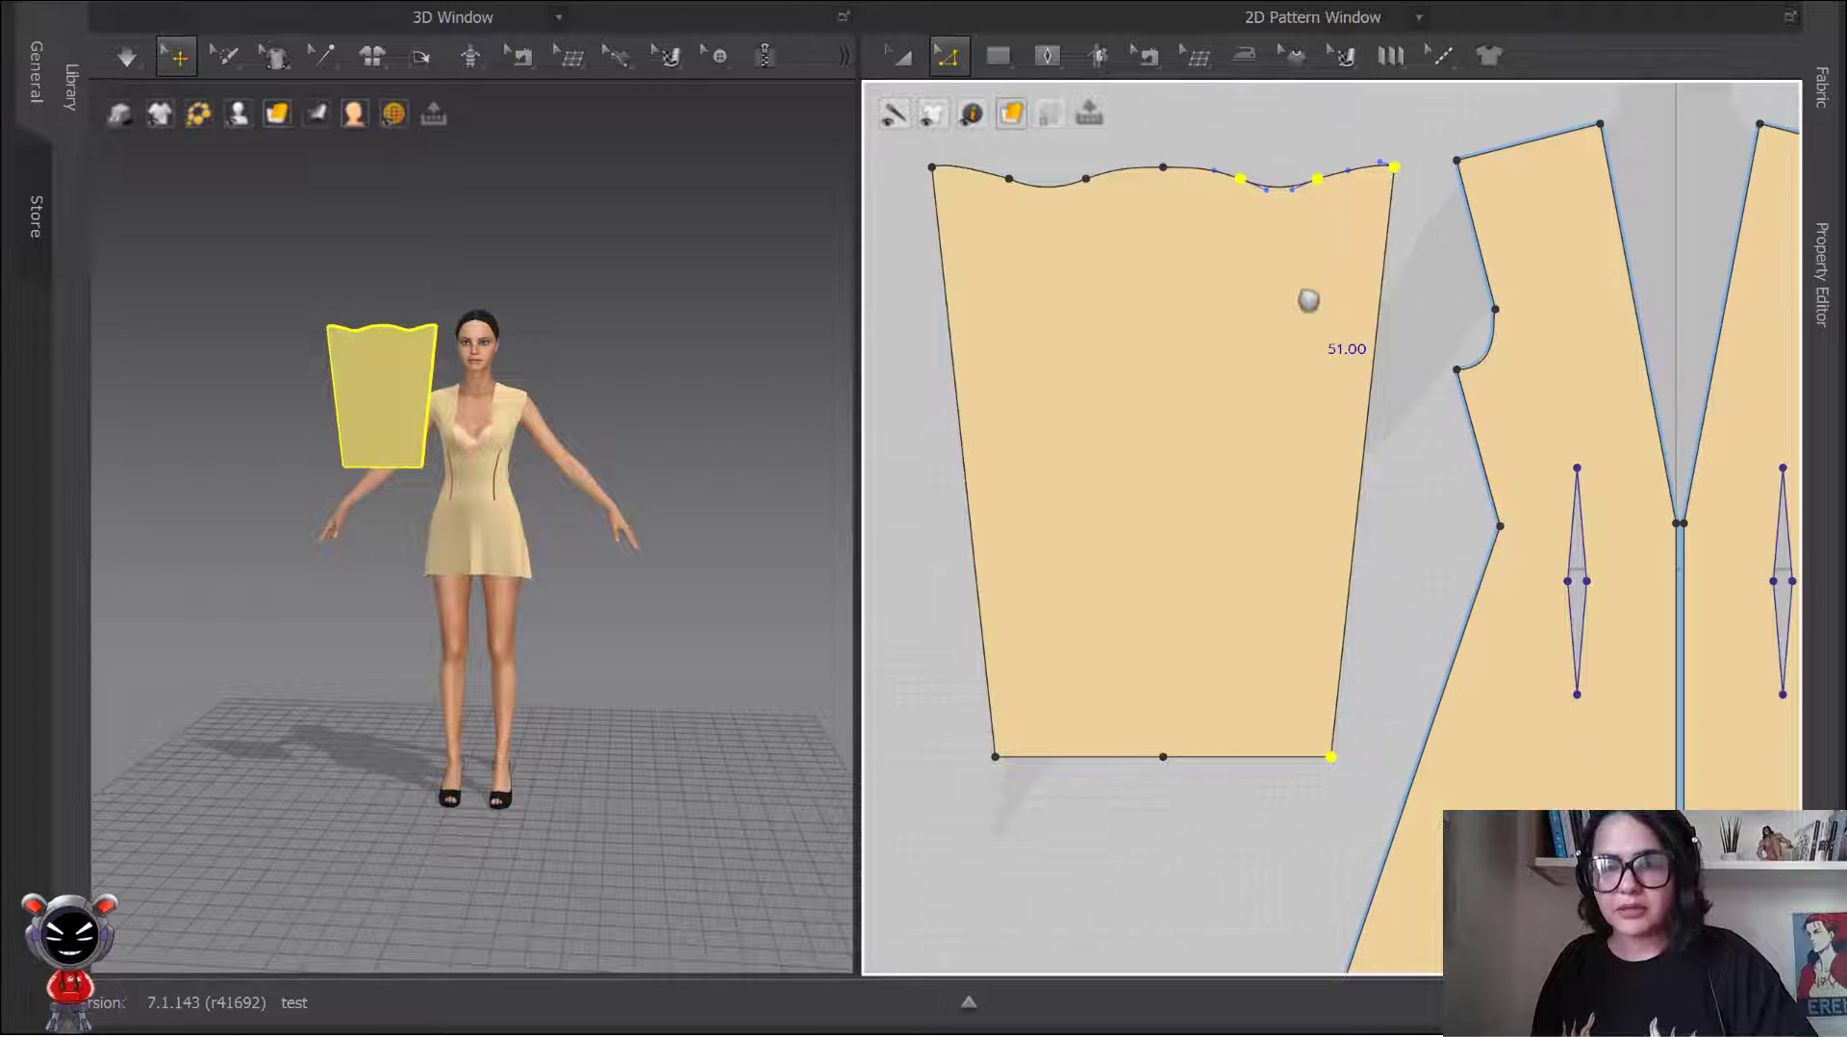
Step: Move the unfolded sleeve piece farther left, away from the front dress patterns, and deselect it
{"action": "left_click", "coordinate": [903, 58]}
{"action": "scroll", "coordinate": [1125, 263], "scroll_direction": "down", "scroll_amount": 4}
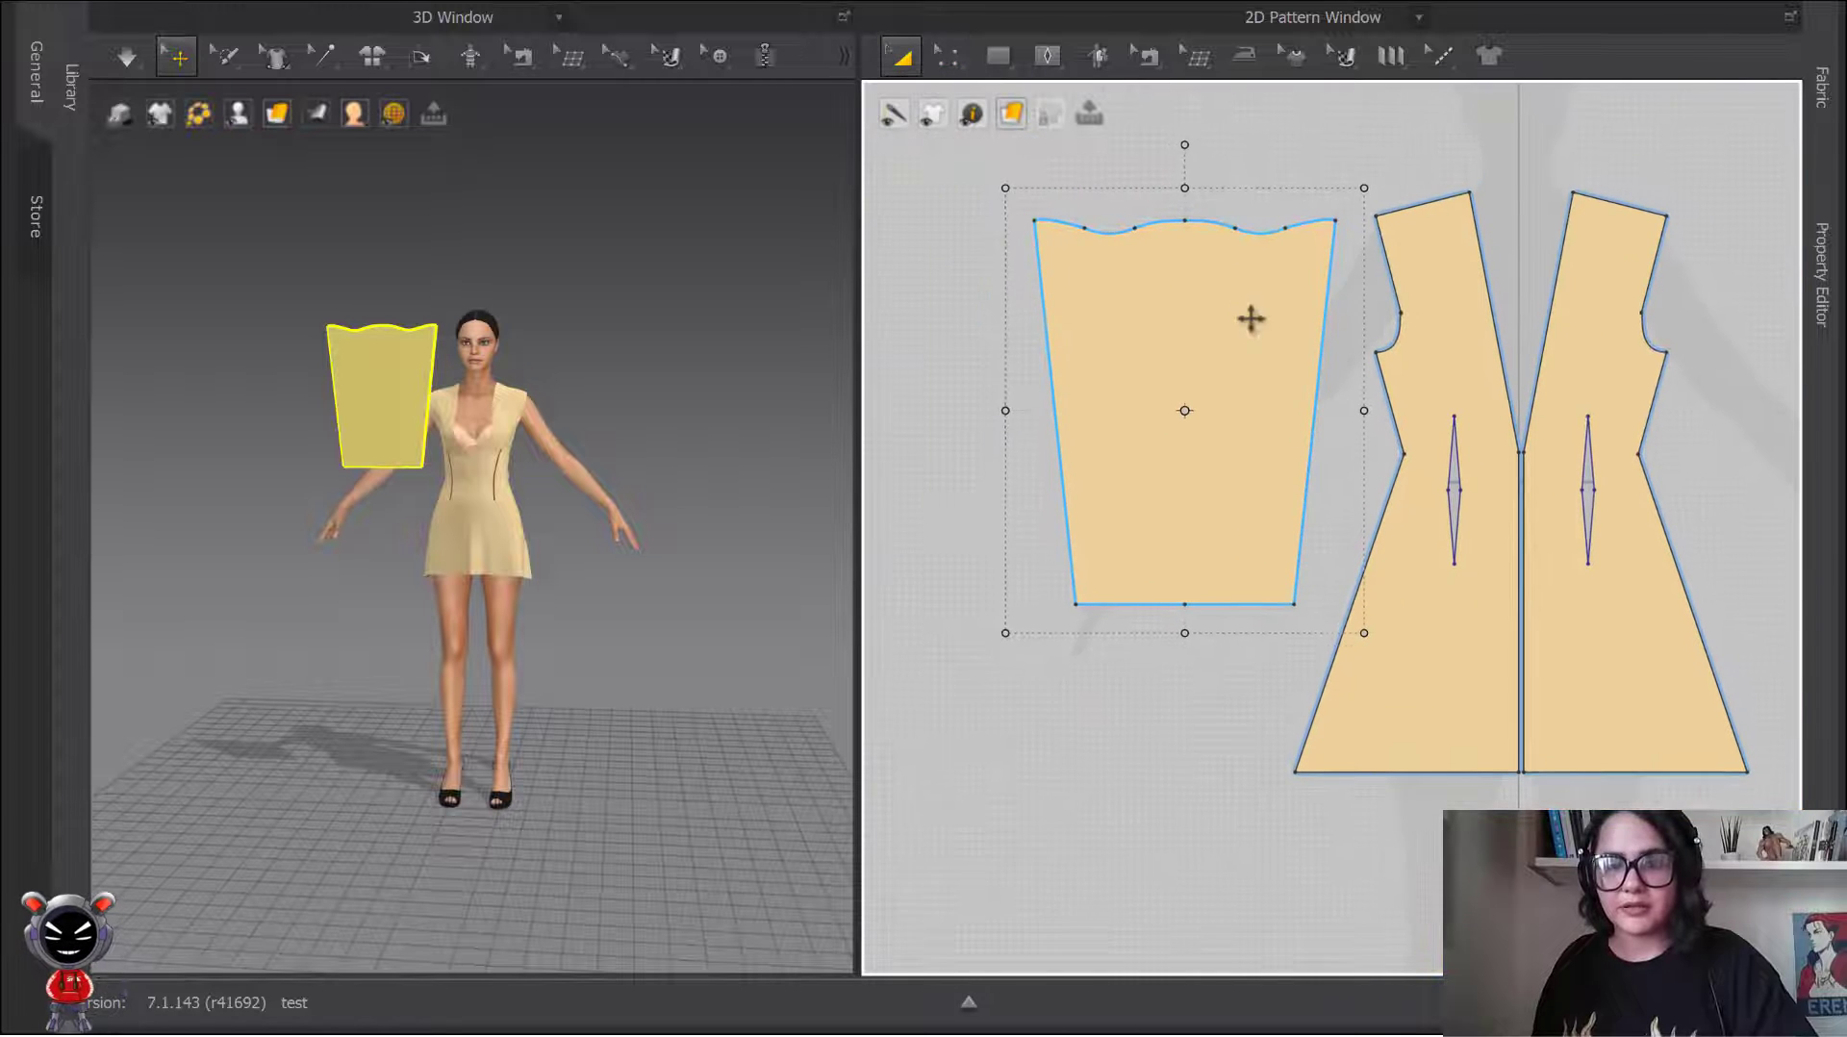
{"action": "left_click_drag", "start_coordinate": [1250, 318], "coordinate": [1123, 307]}
{"action": "middle_click_drag", "start_coordinate": [1241, 320], "coordinate": [1361, 302]}
{"action": "left_click", "coordinate": [1332, 309]}
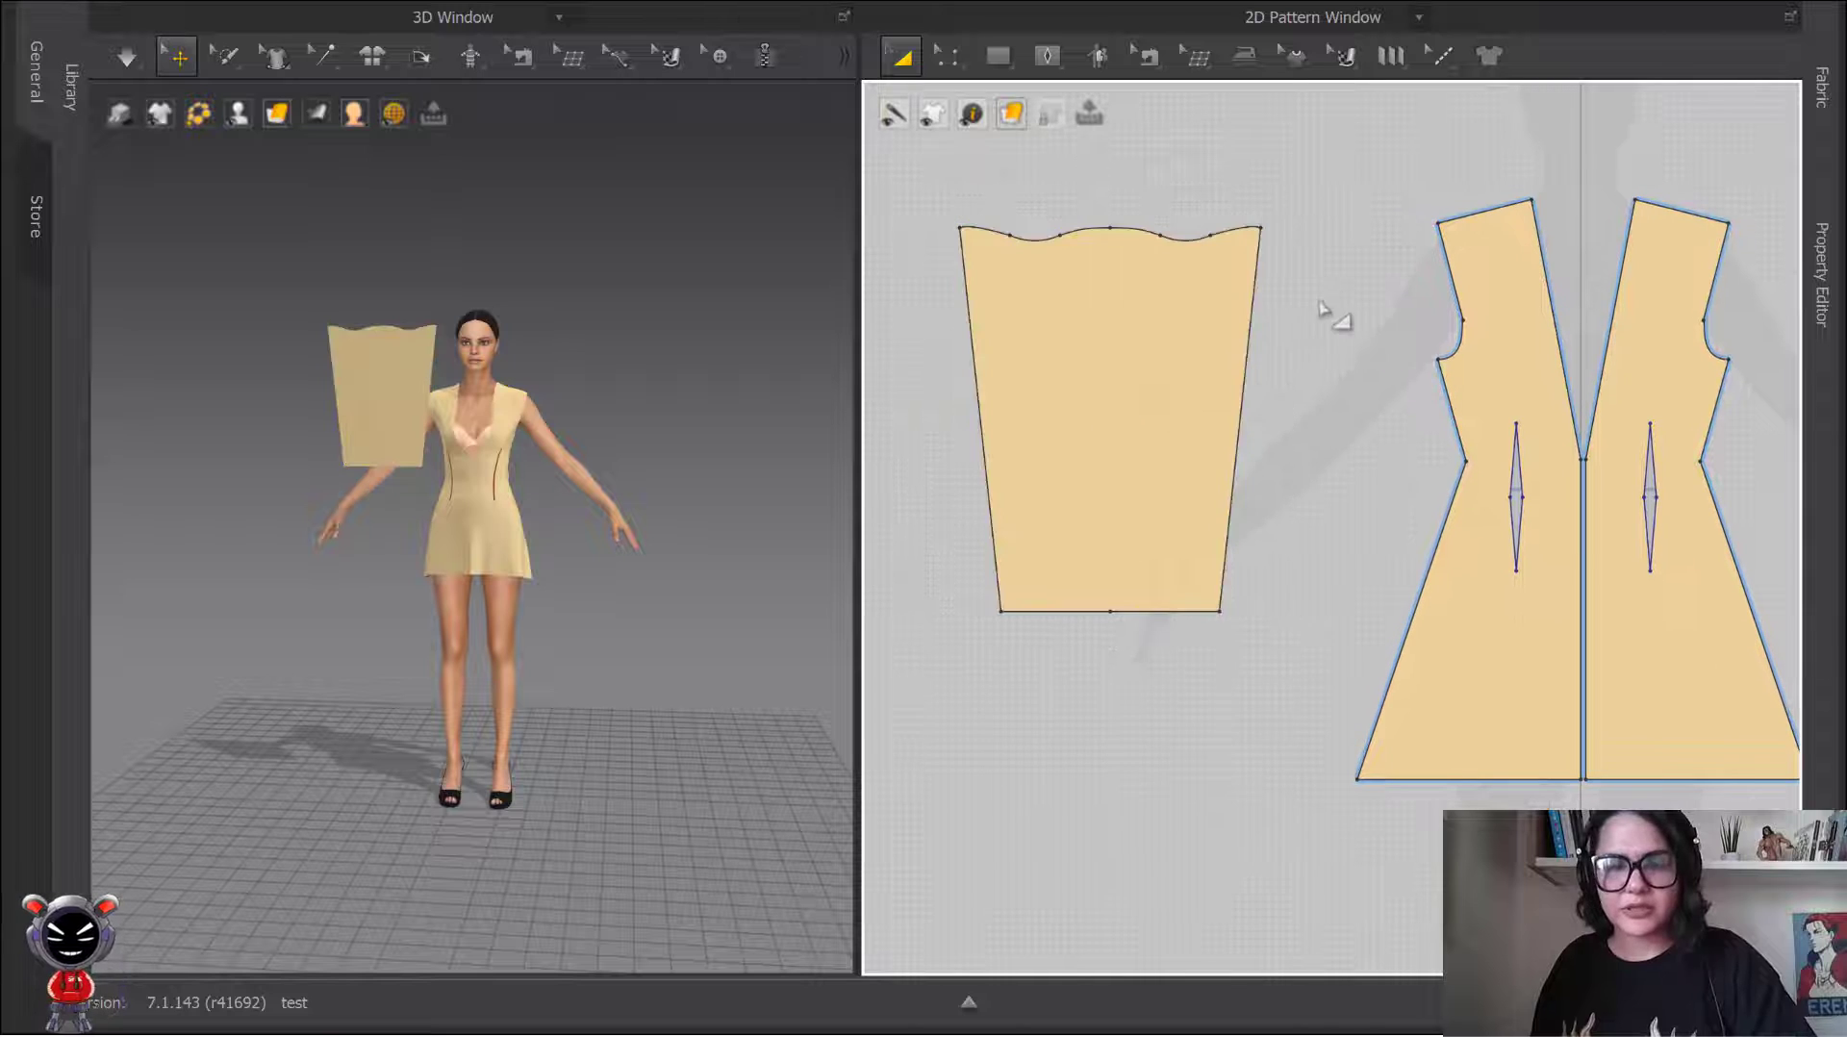
Step: Show the avatar's arrangement points and arrange the sleeve piece around the avatar's right arm
{"action": "left_click", "coordinate": [435, 400]}
{"action": "right_click_drag", "start_coordinate": [529, 403], "coordinate": [613, 454]}
{"action": "middle_click_drag", "start_coordinate": [377, 445], "coordinate": [561, 421]}
{"action": "scroll", "coordinate": [561, 420], "scroll_direction": "up", "scroll_amount": 2}
{"action": "mouse_move", "coordinate": [244, 120]}
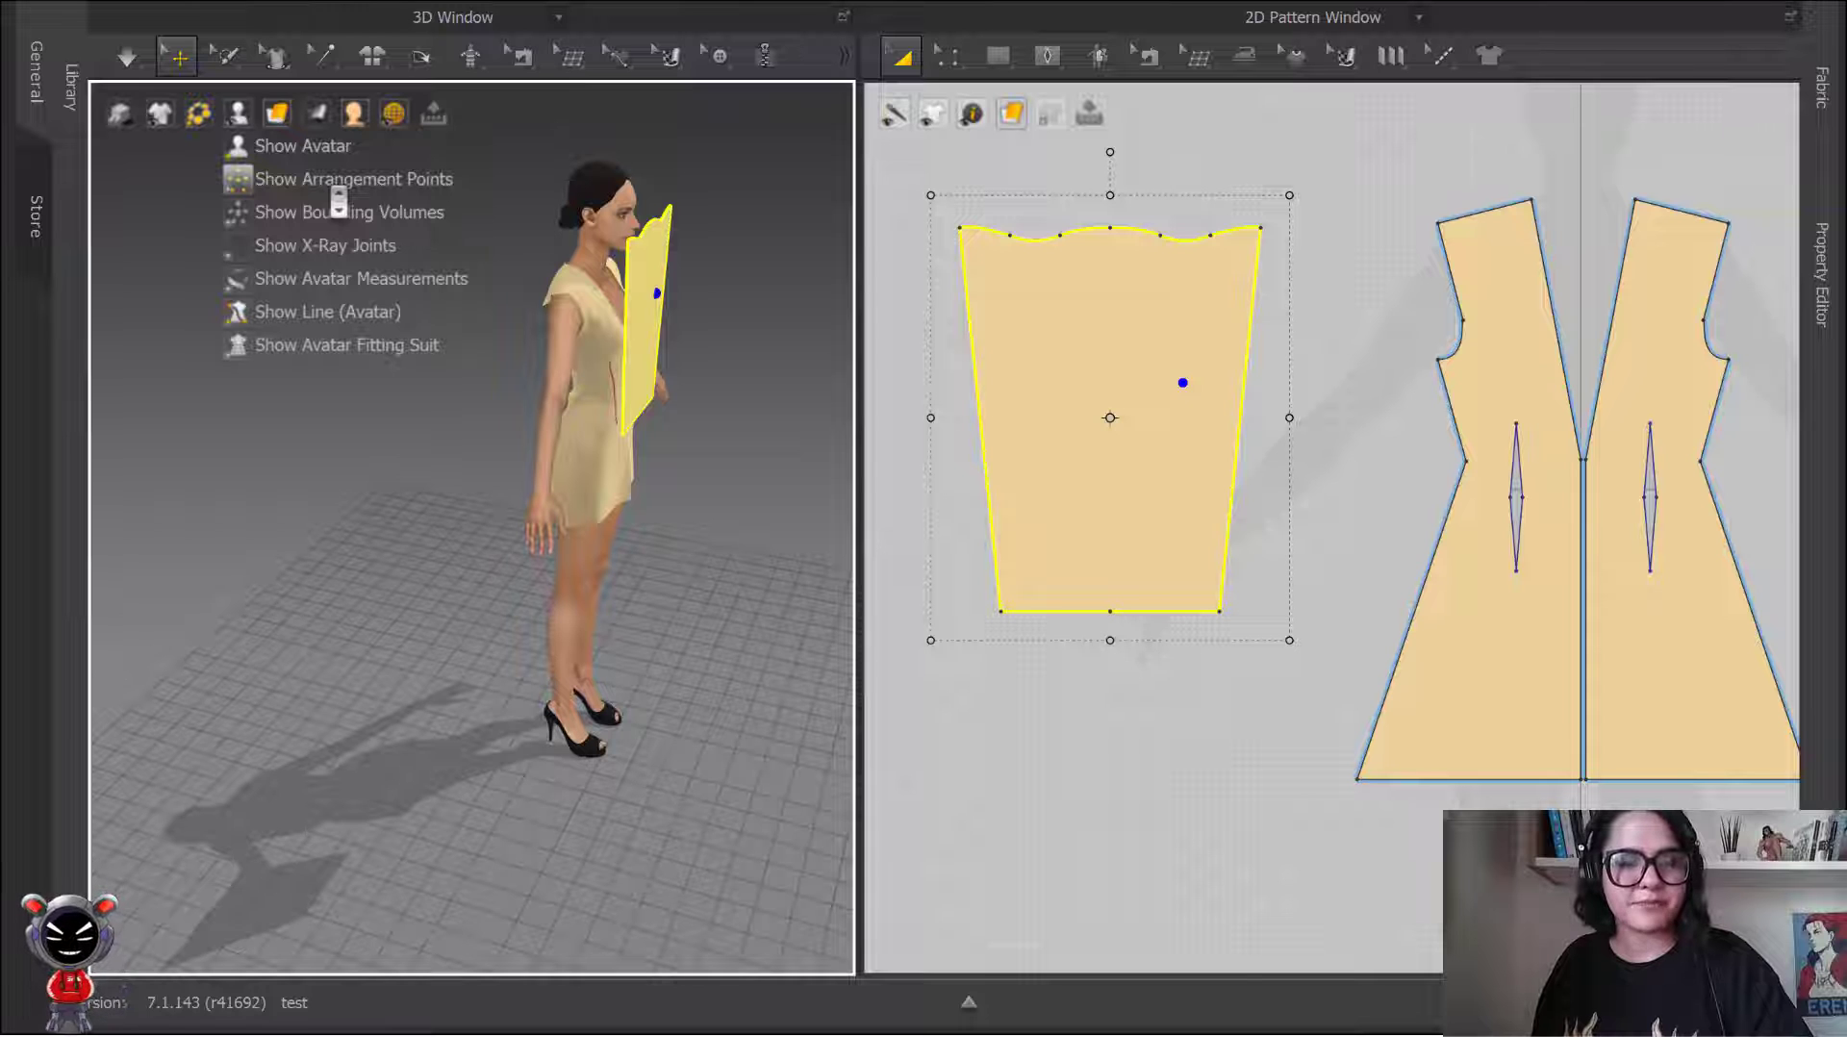
{"action": "left_click", "coordinate": [253, 202]}
{"action": "left_click", "coordinate": [641, 317]}
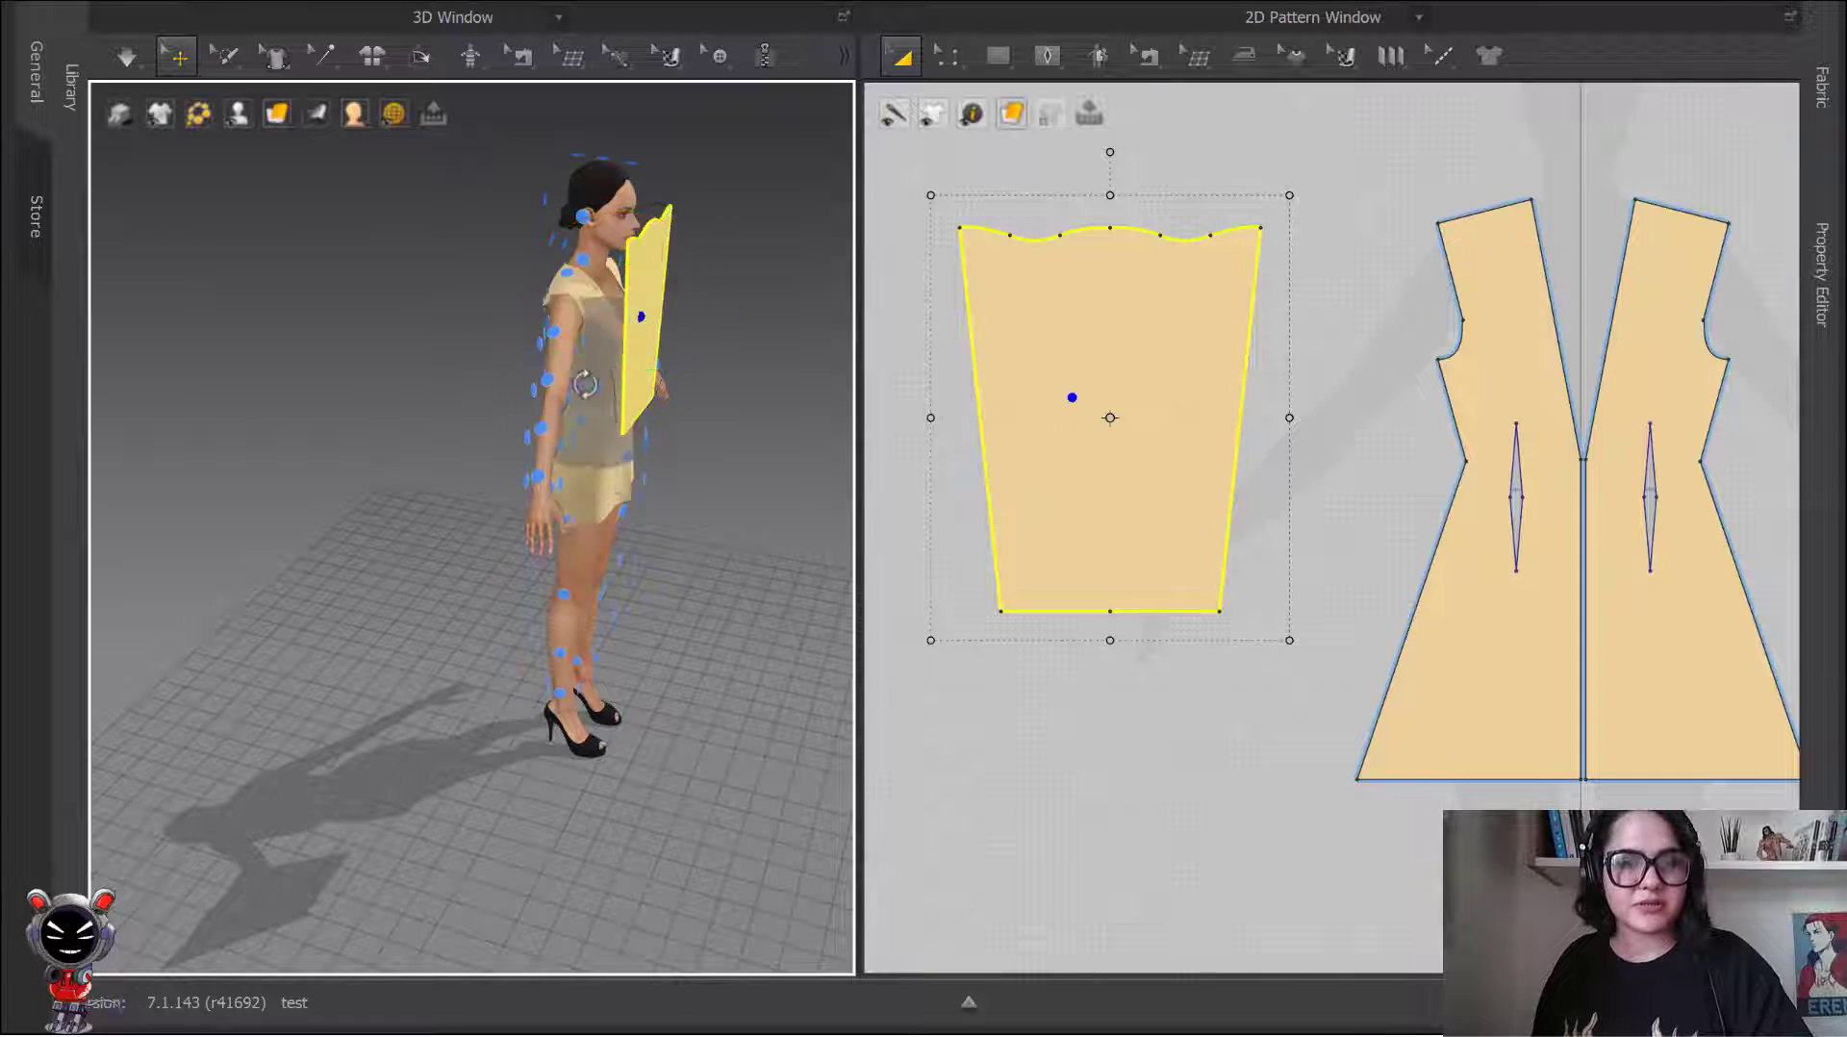
{"action": "left_click", "coordinate": [548, 380]}
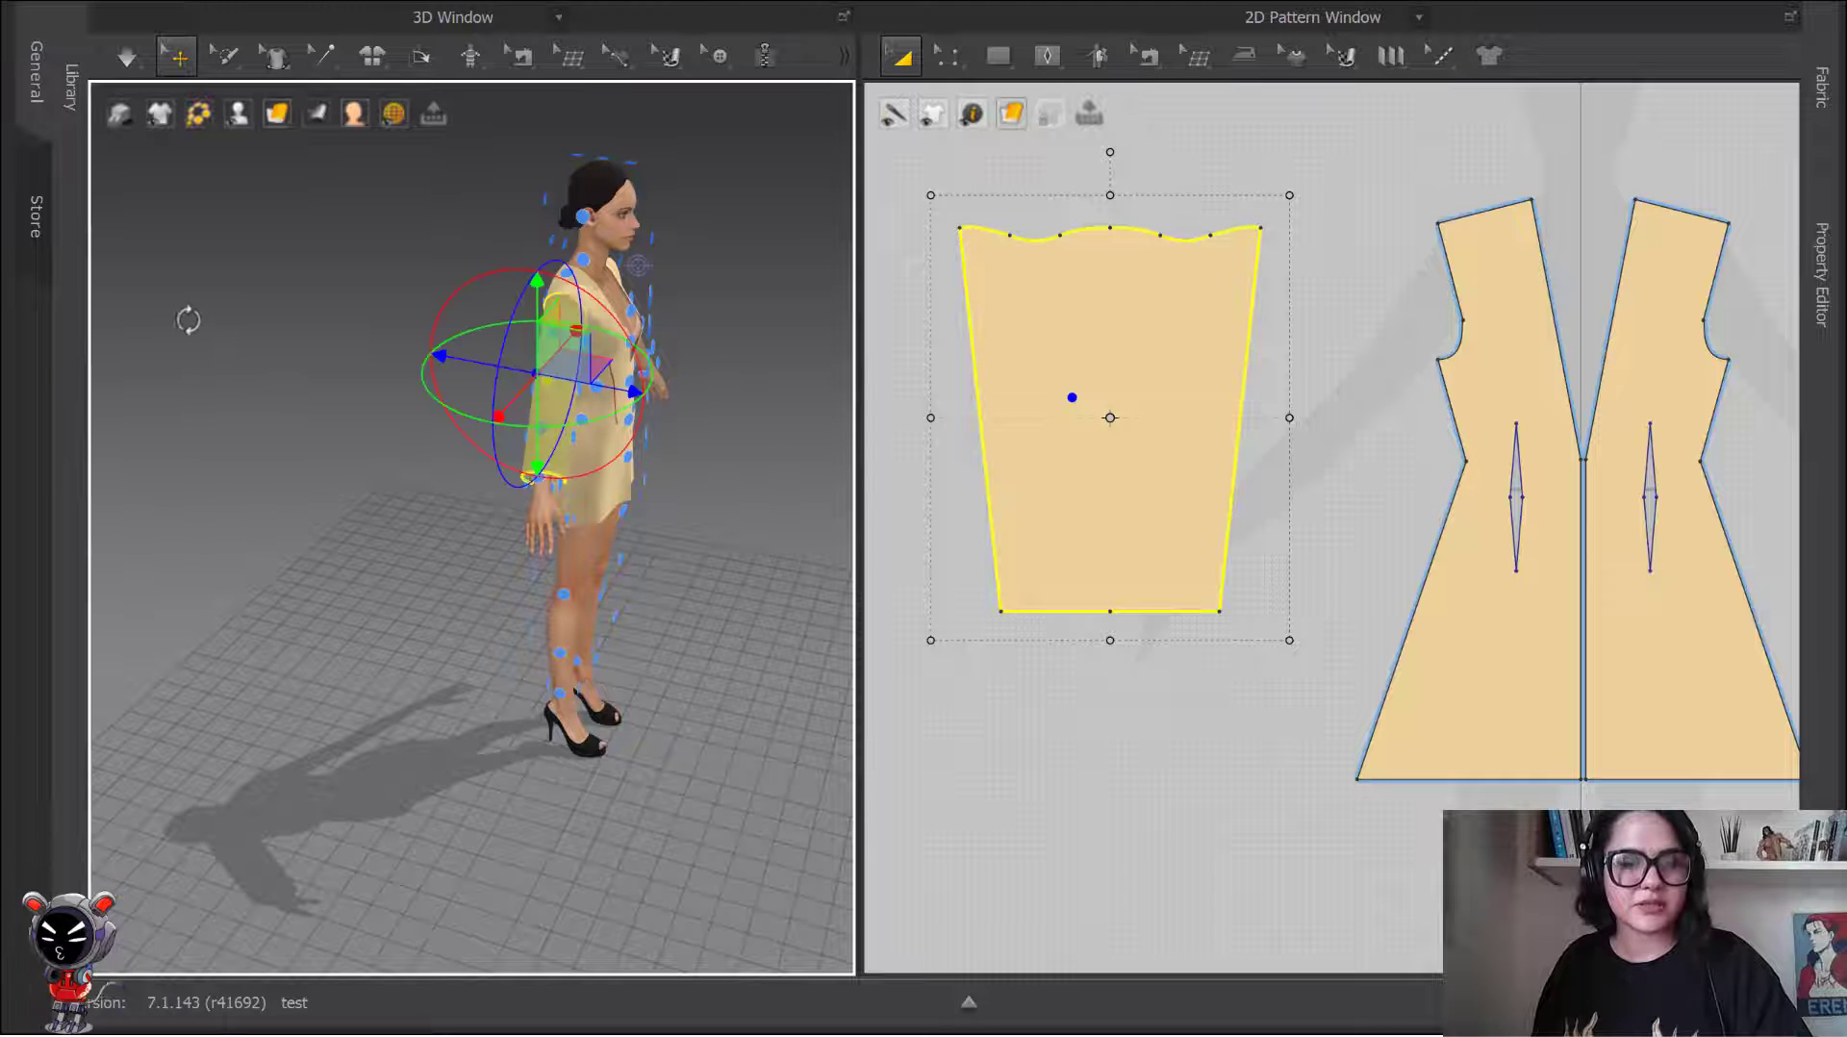
Step: Sew the sleeve's two slanted side edges together with Segment Sewing
{"action": "right_click_drag", "start_coordinate": [280, 381], "coordinate": [173, 363]}
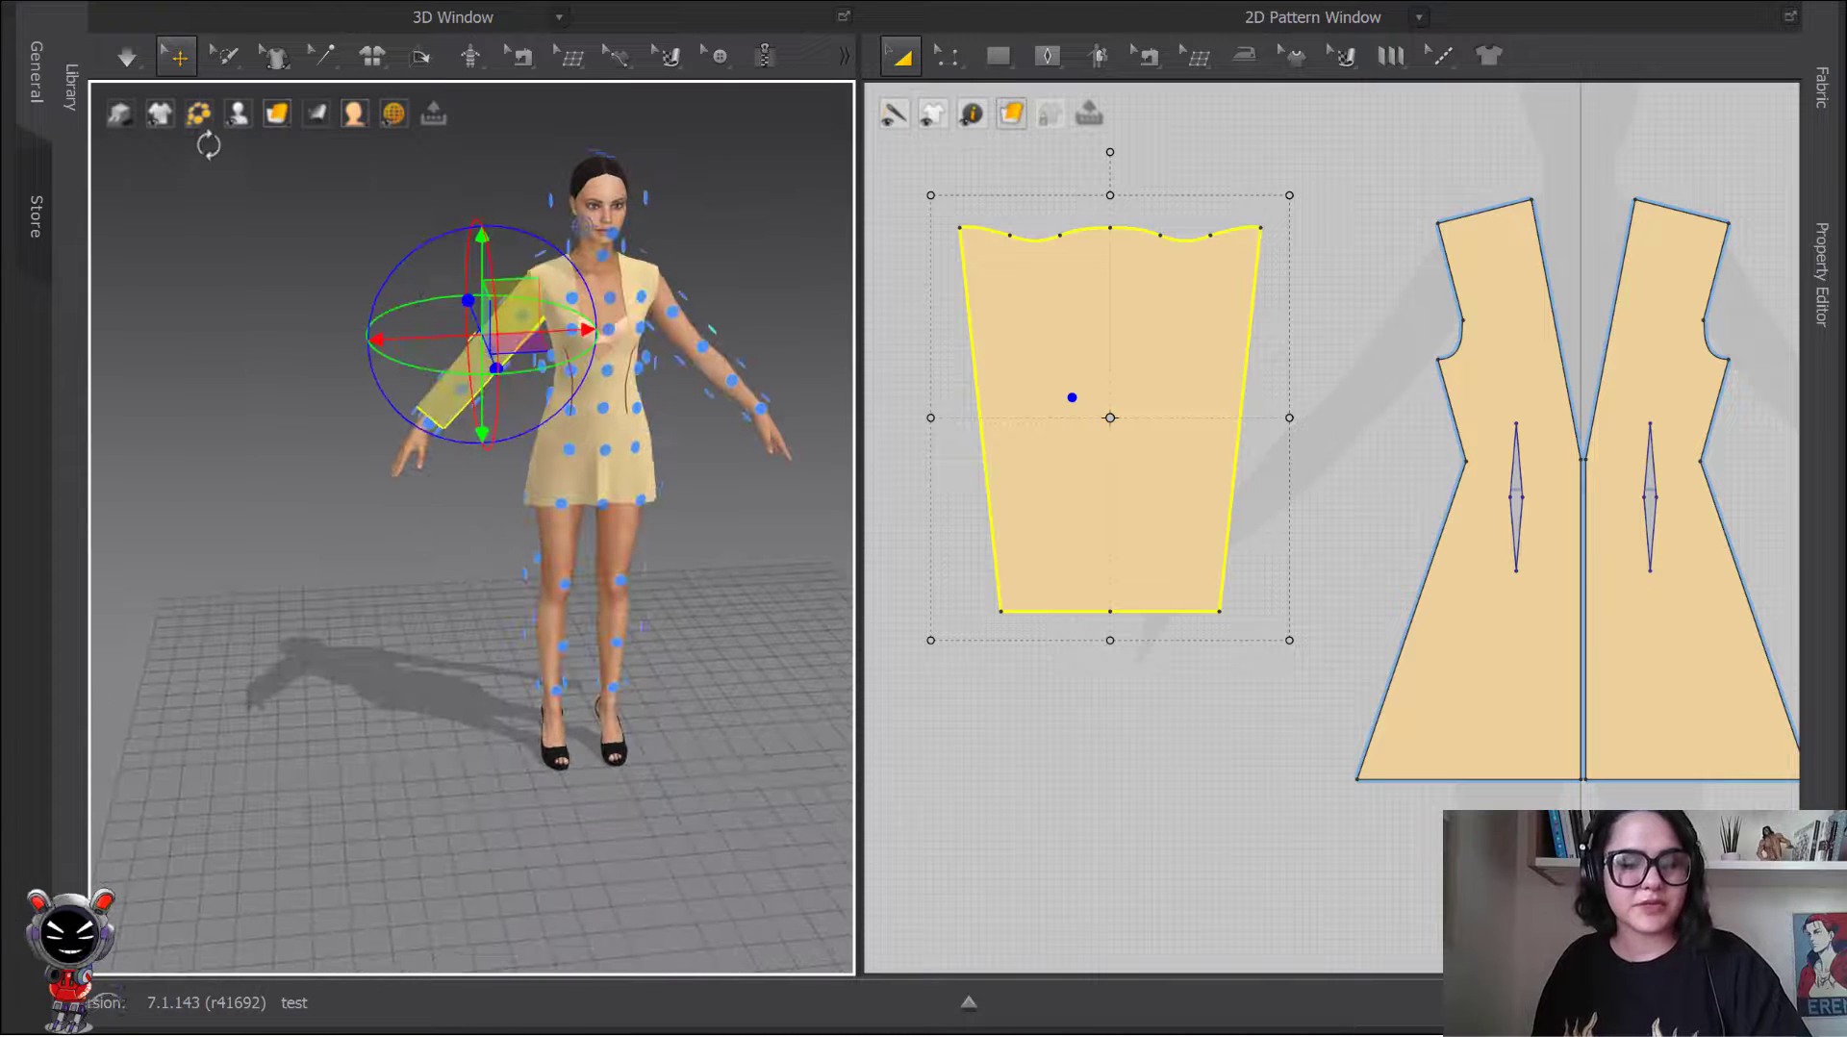
{"action": "key", "text": "n"}
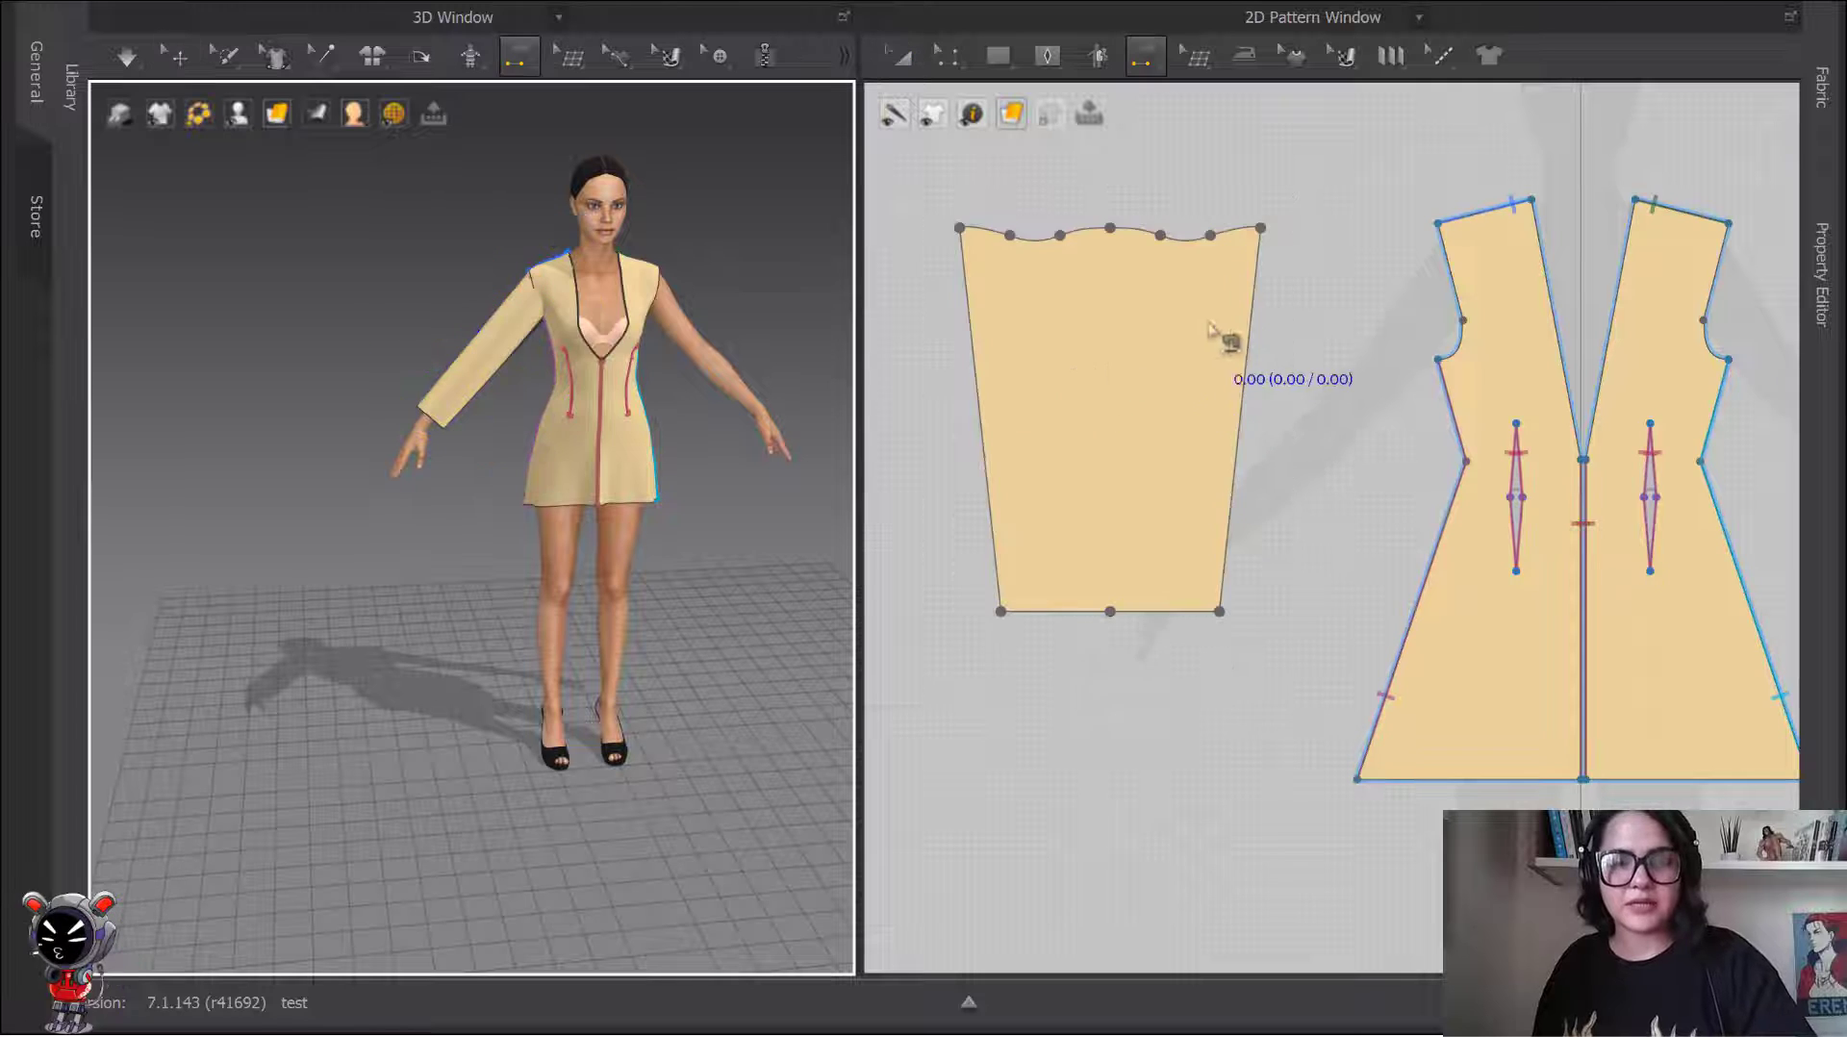
{"action": "left_click", "coordinate": [1253, 306]}
{"action": "left_click", "coordinate": [982, 375]}
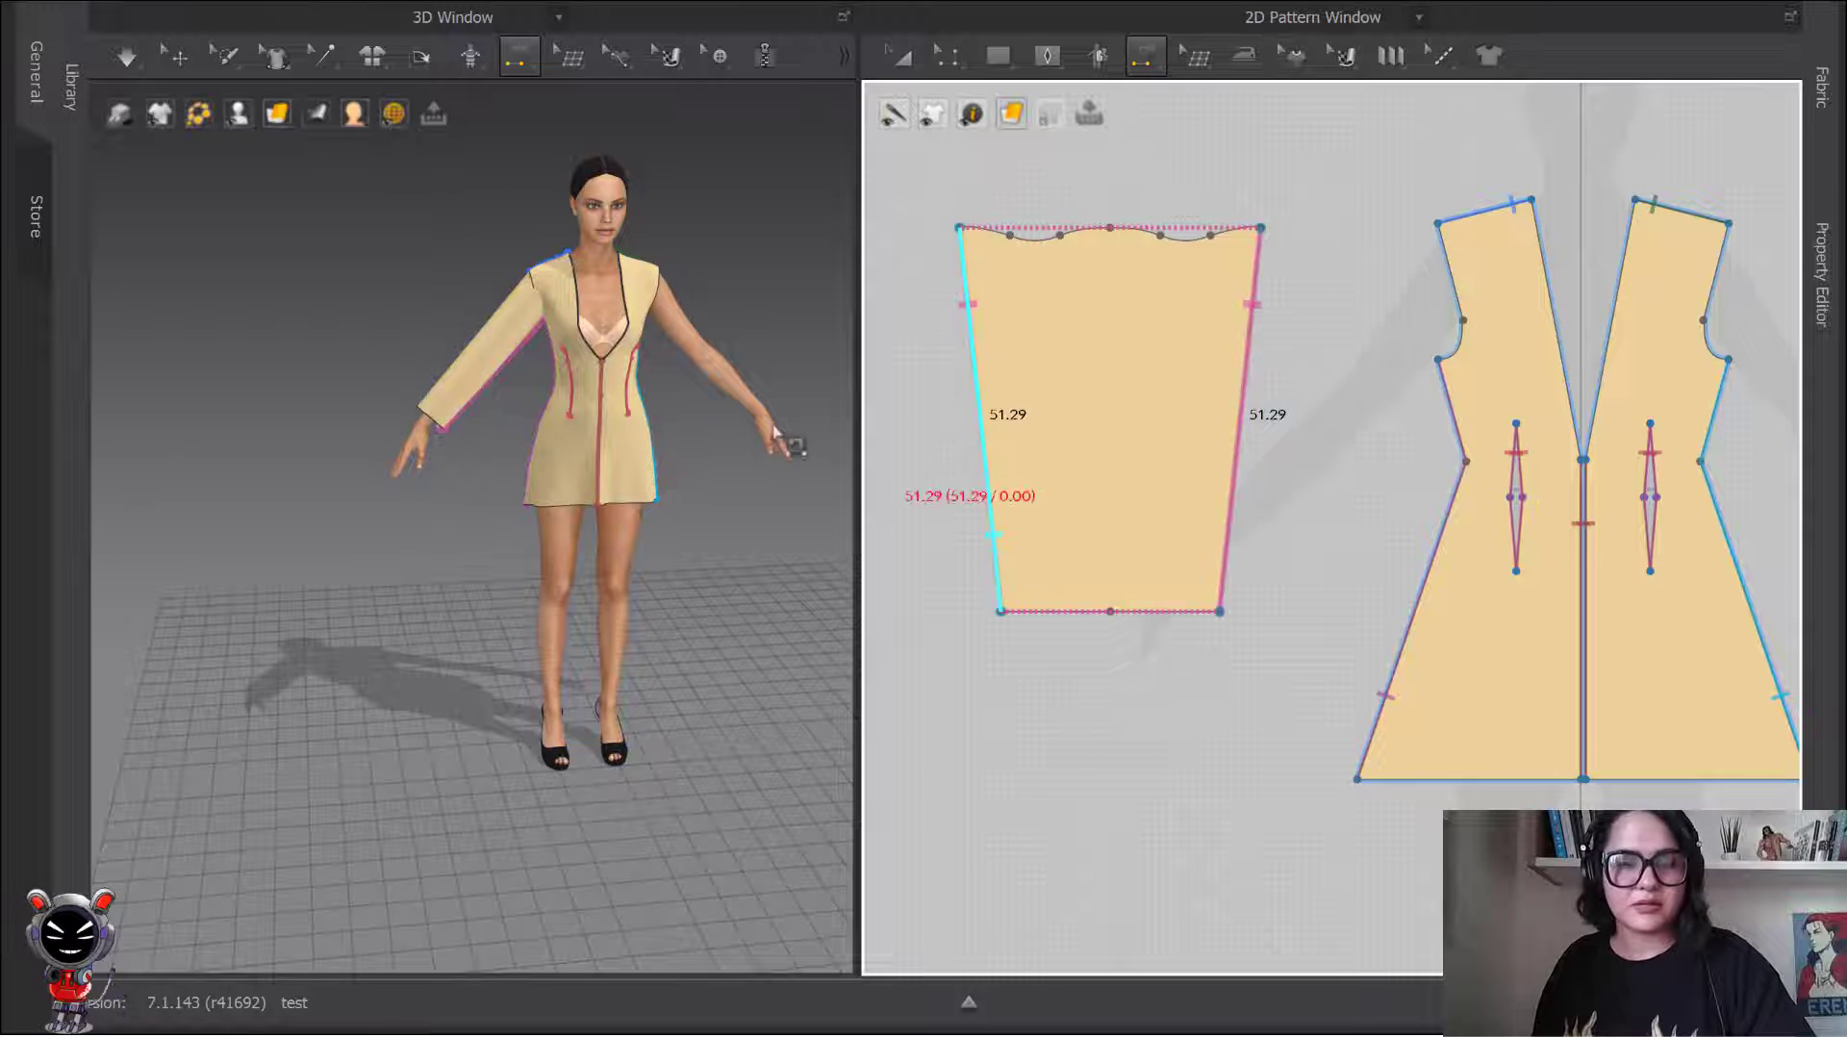
Step: Free-sew the right half of the sleeve cap, from its centre point to the corner, to the left front armhole
{"action": "right_click_drag", "start_coordinate": [1167, 286], "coordinate": [1025, 341]}
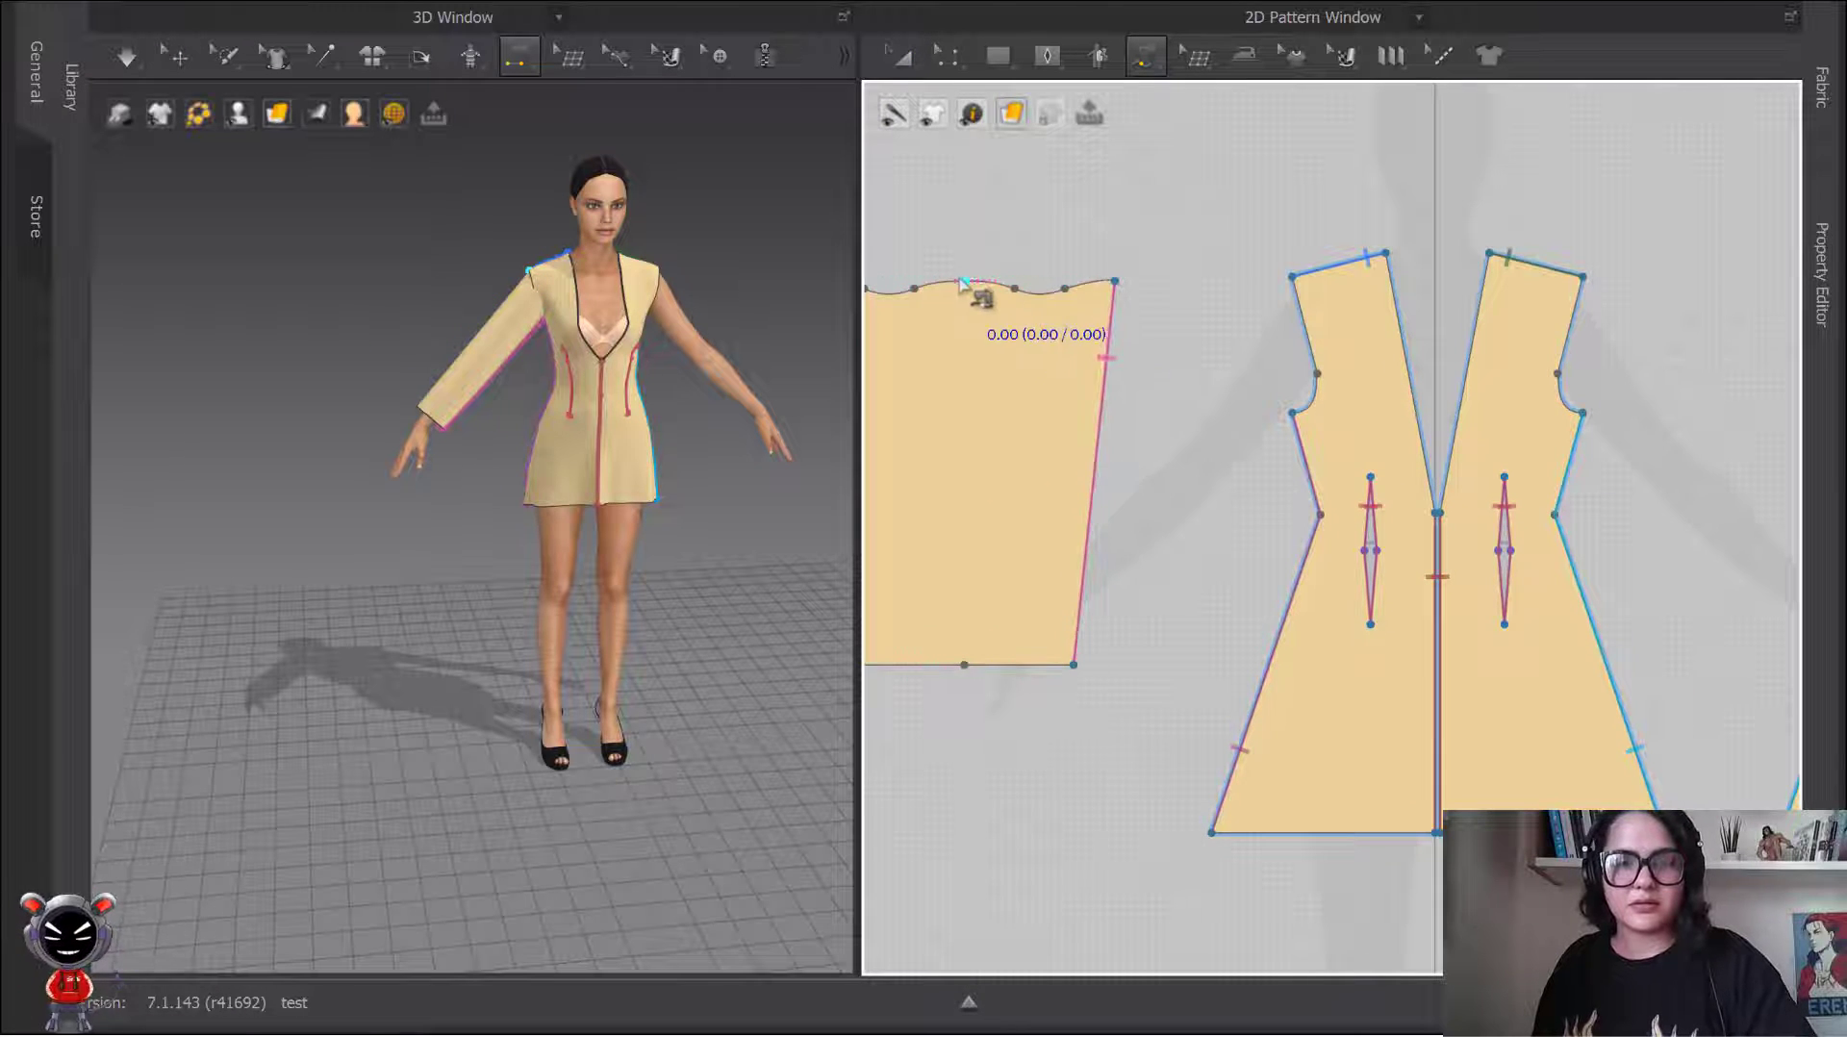
{"action": "scroll", "coordinate": [1155, 297], "scroll_direction": "down", "scroll_amount": 3}
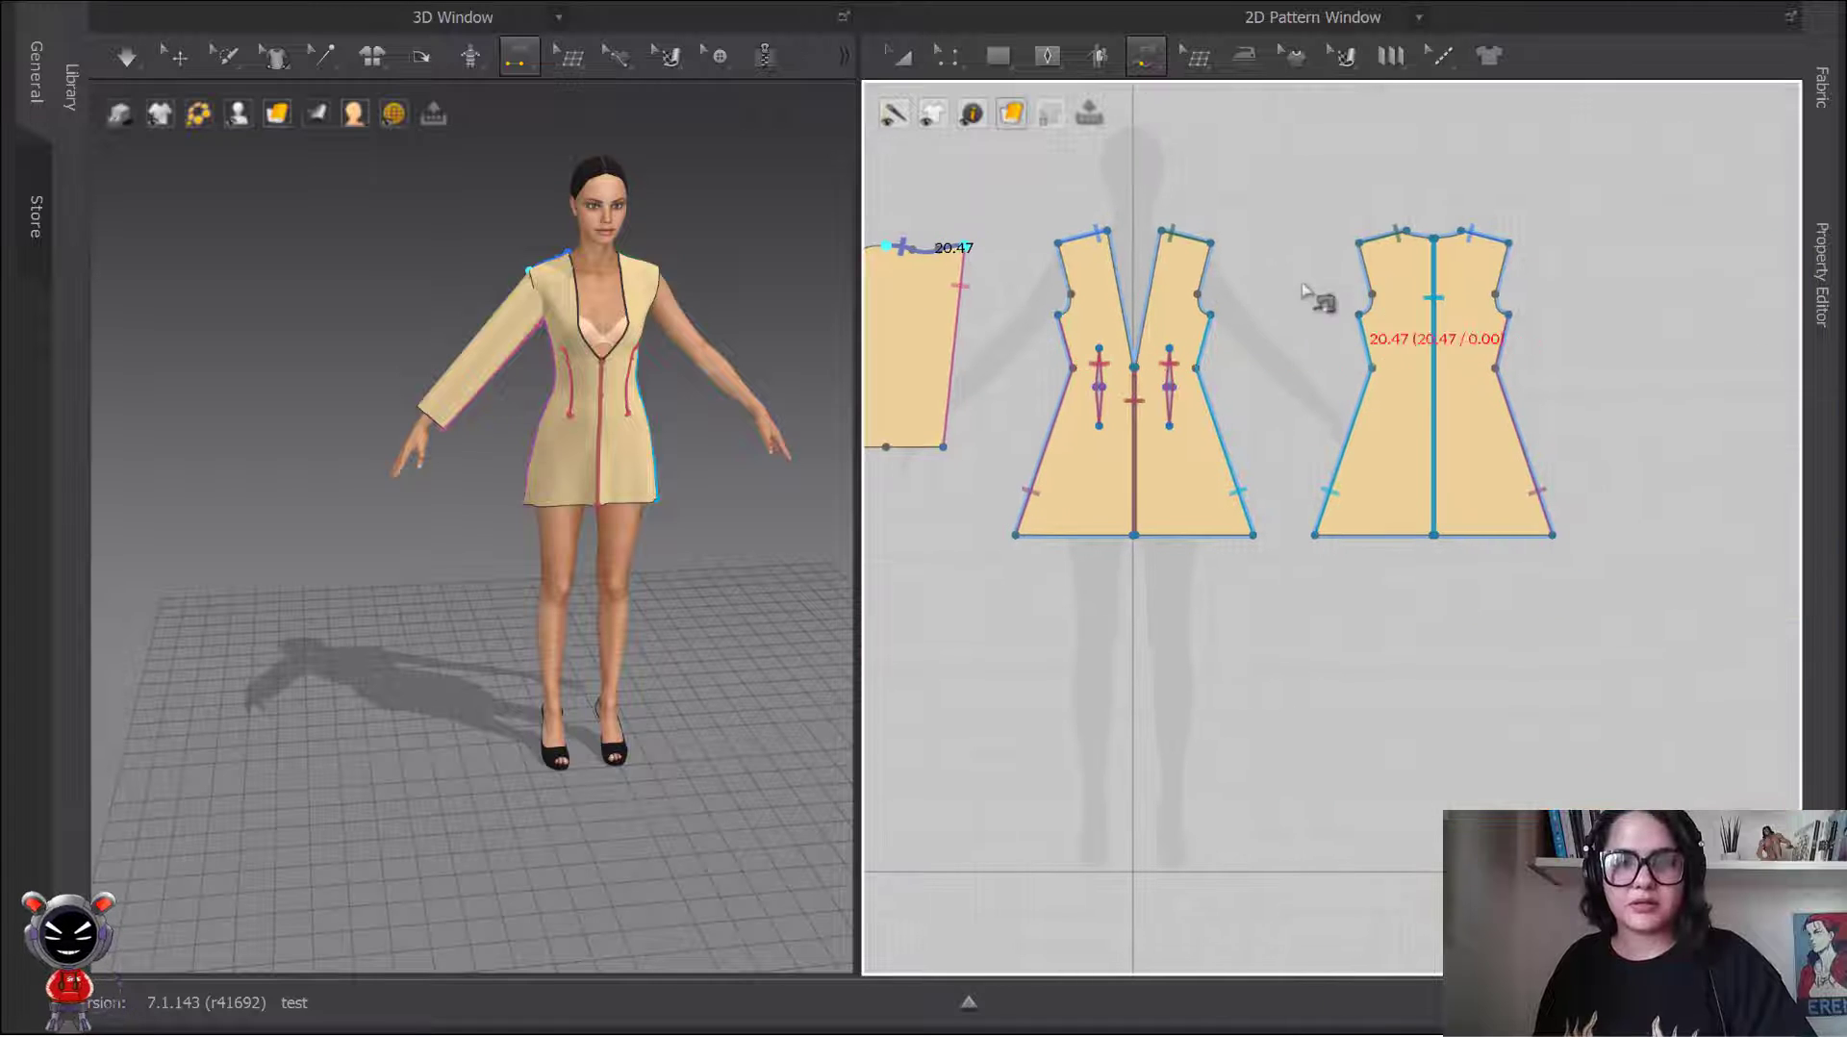
{"action": "left_click", "coordinate": [1058, 243]}
{"action": "left_click", "coordinate": [1059, 315]}
Step: Free-sew the left half of the sleeve cap, from its centre point to the corner, to the right back armhole
{"action": "middle_click_drag", "start_coordinate": [932, 276], "coordinate": [1074, 247]}
{"action": "left_click", "coordinate": [1029, 219]}
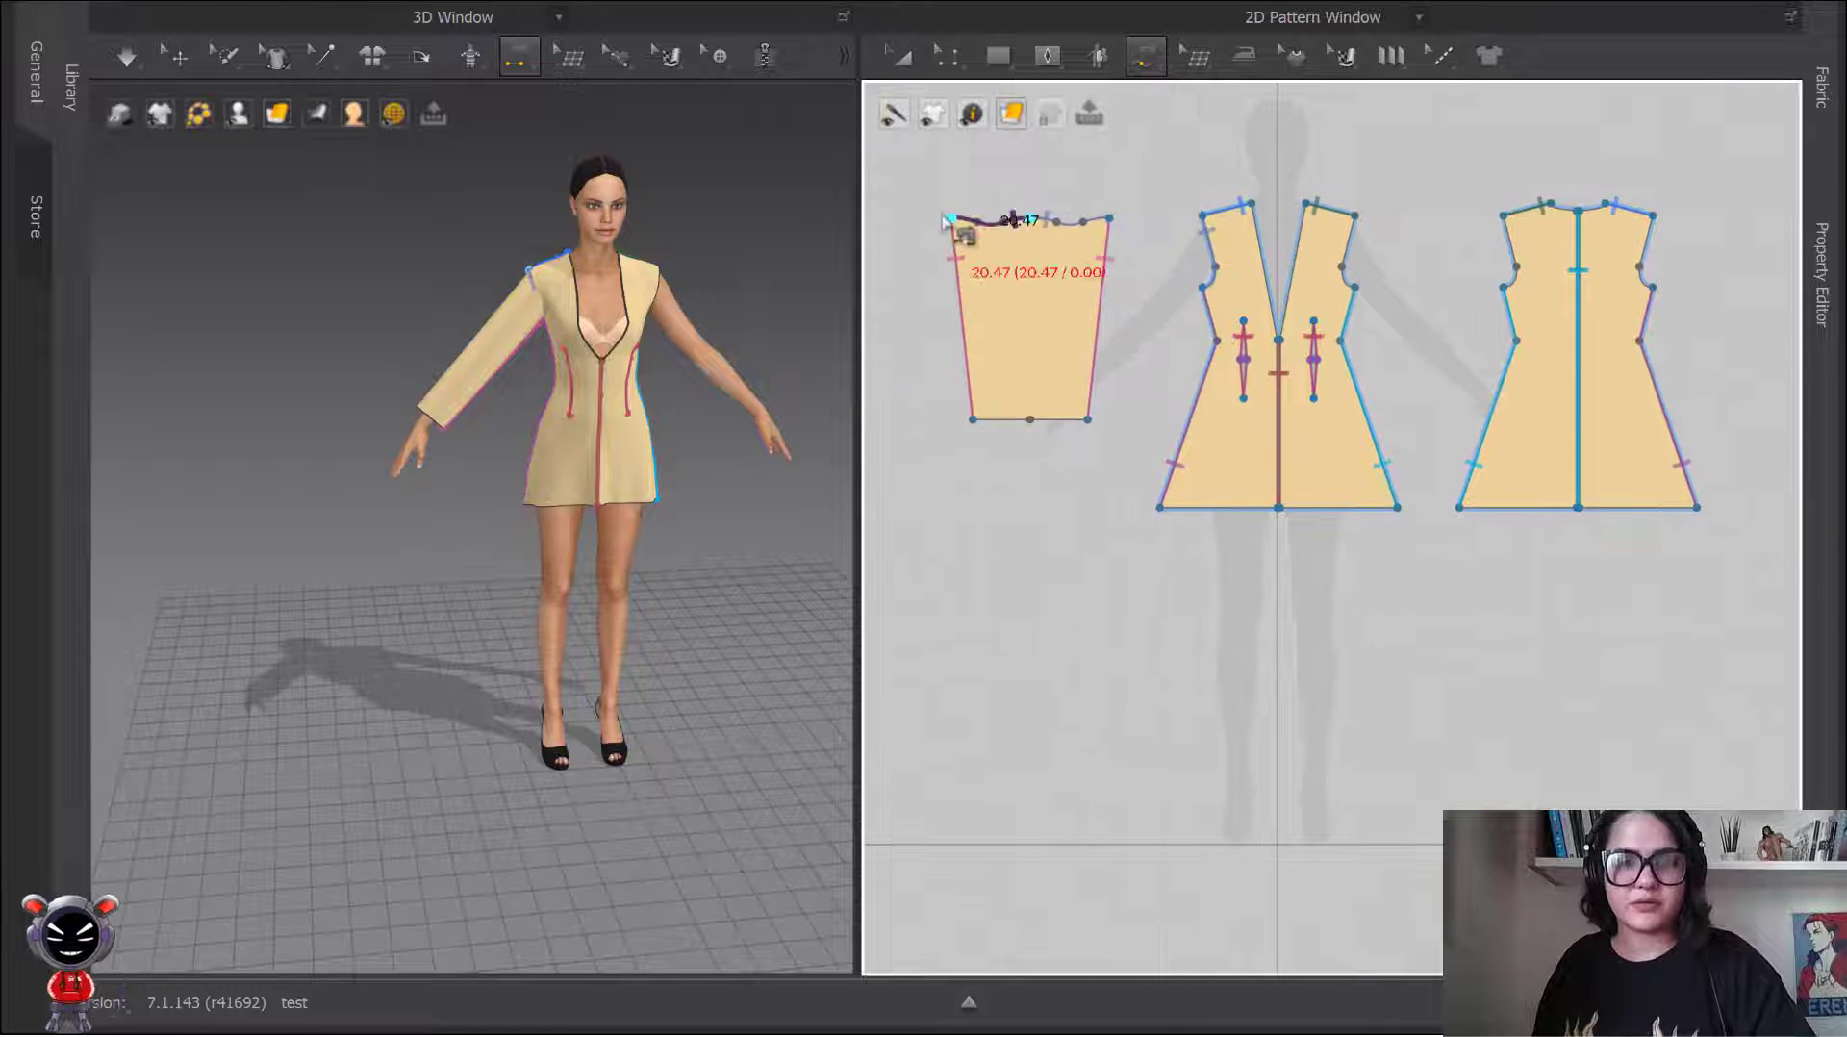
{"action": "left_click", "coordinate": [951, 218]}
{"action": "left_click", "coordinate": [1648, 239]}
{"action": "scroll", "coordinate": [1087, 318], "scroll_direction": "up", "scroll_amount": 3}
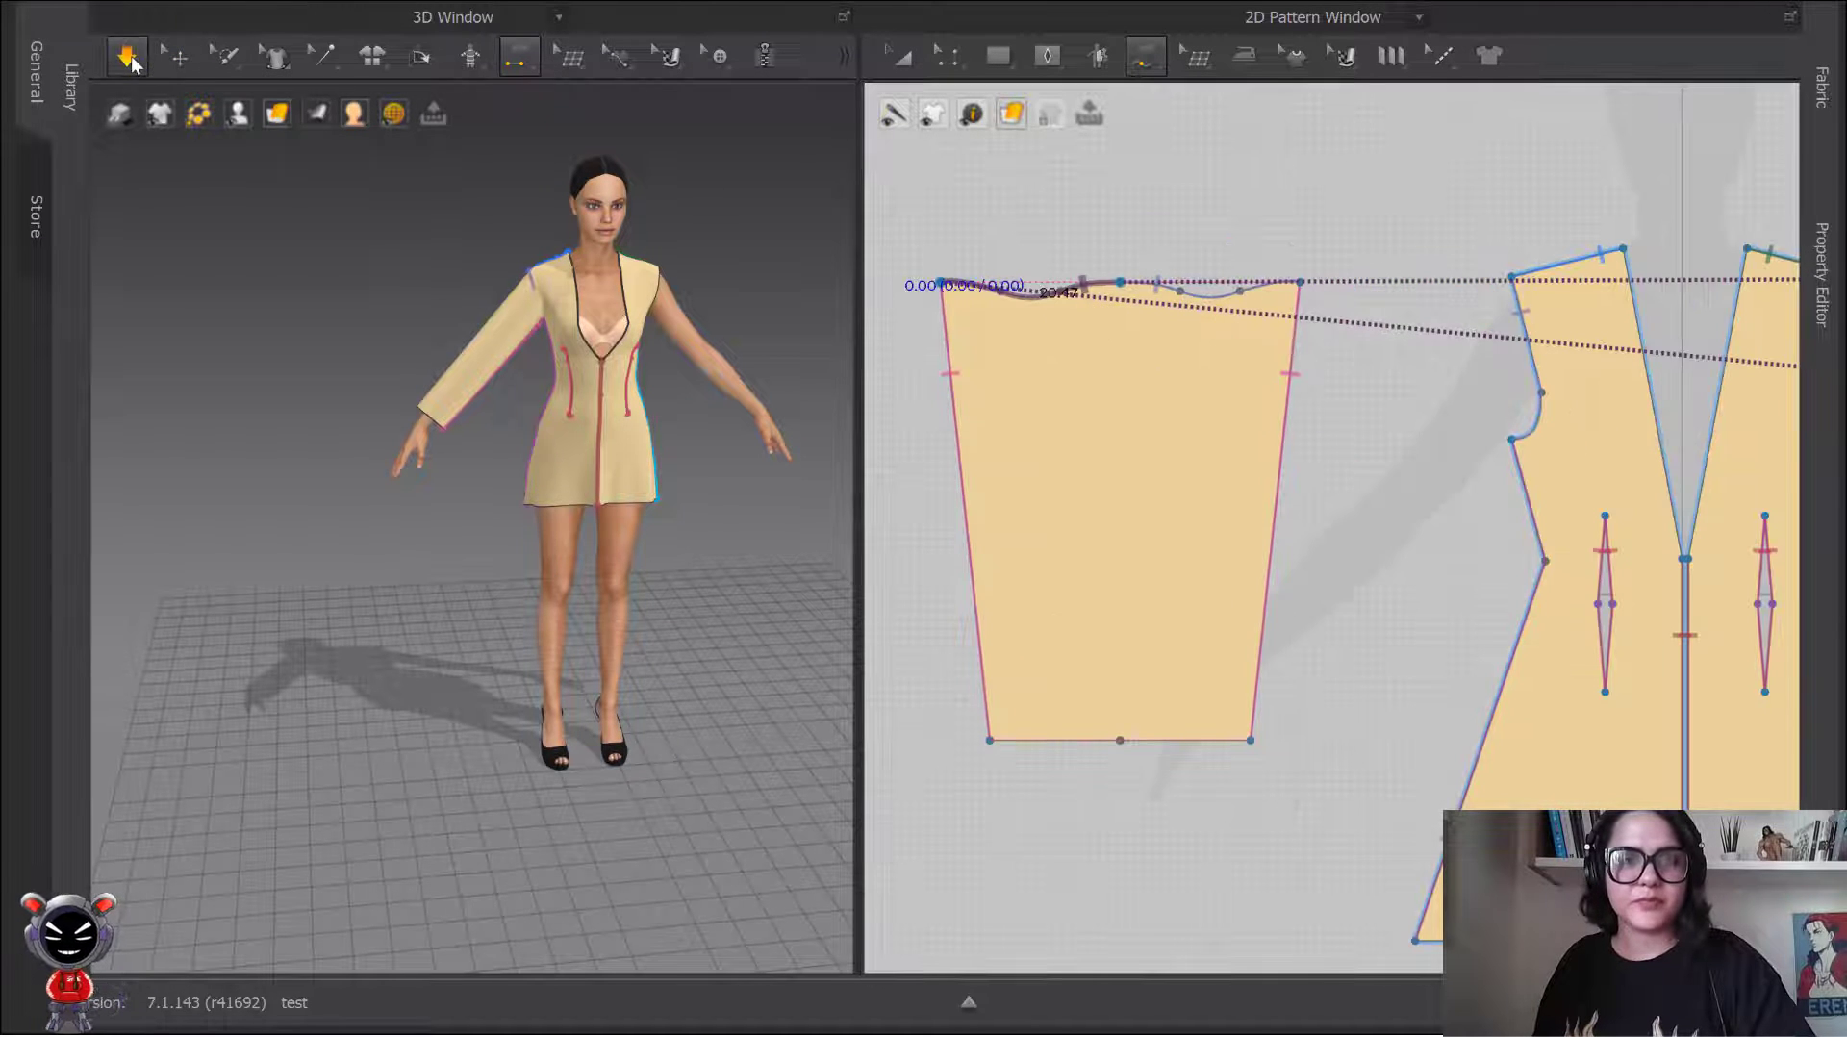
Step: Run the simulation briefly to drape the sewn sleeve on the arm, and stop it
{"action": "left_click", "coordinate": [128, 58]}
{"action": "left_click", "coordinate": [128, 58]}
{"action": "key", "text": "n"}
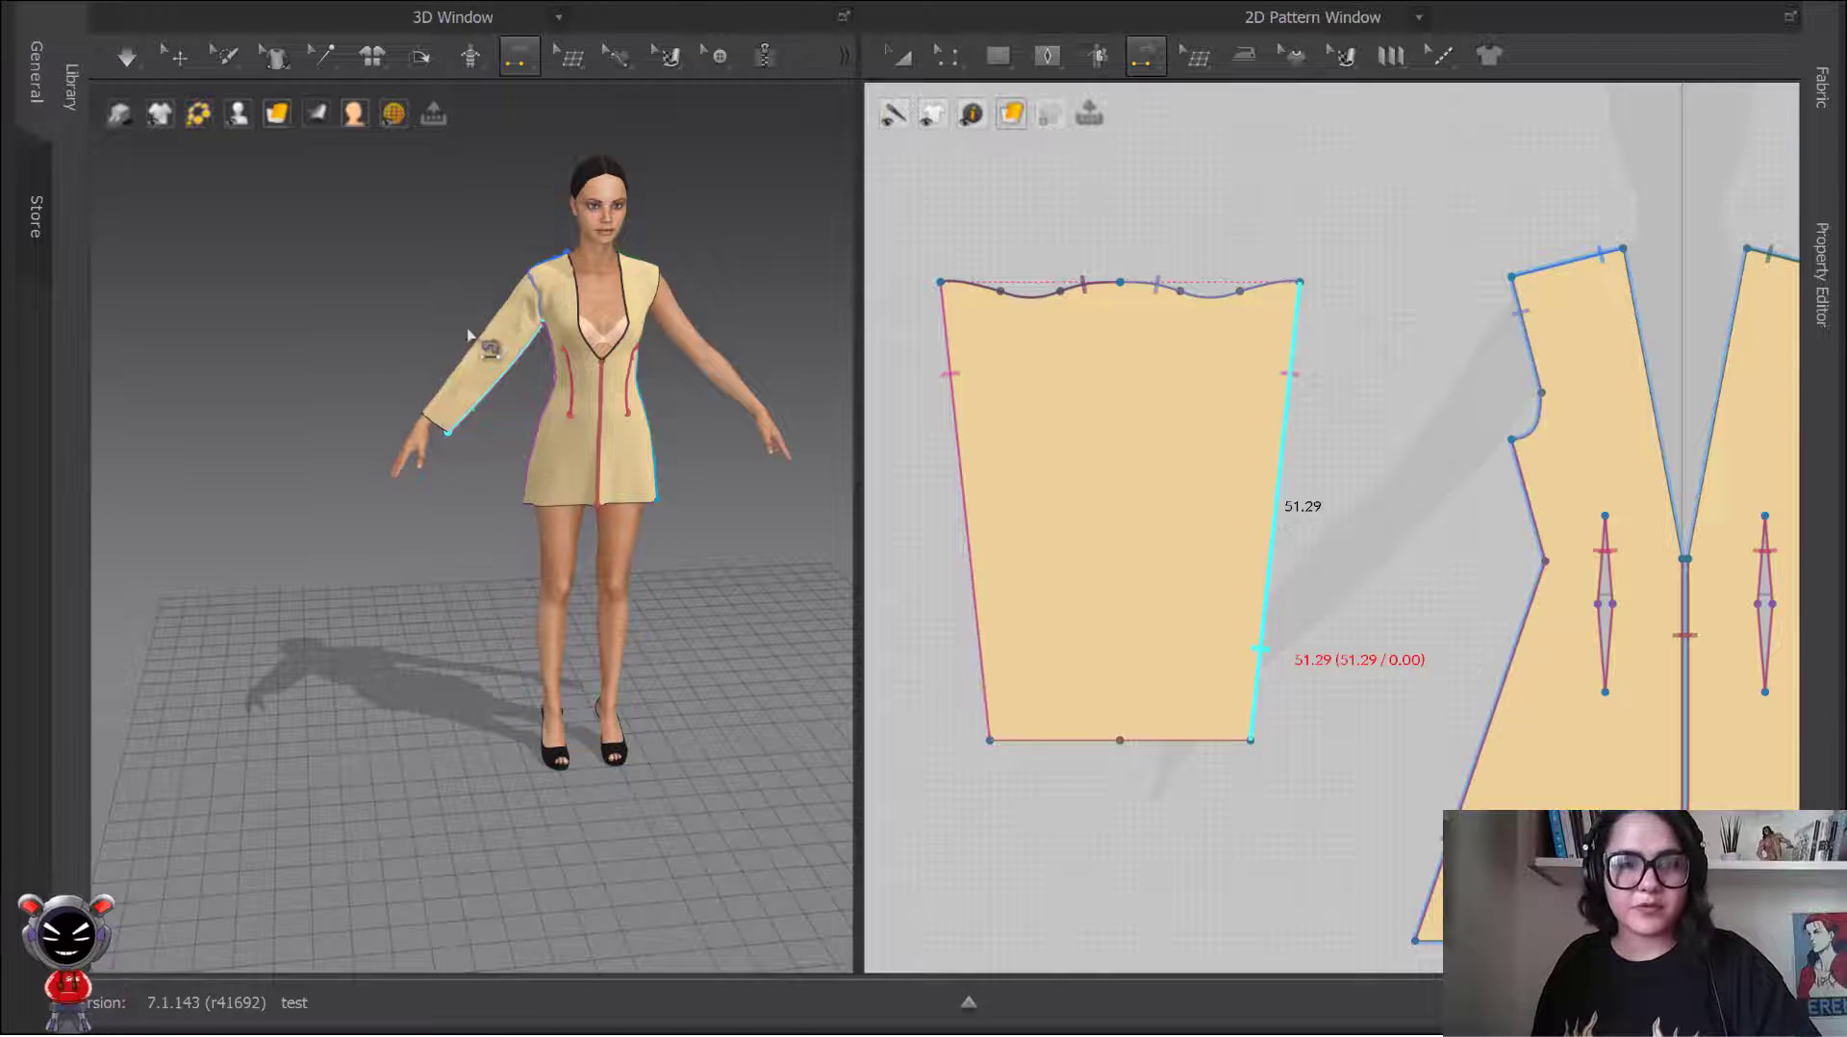
Step: Add a point on the sleeve's right side edge, about 19.6 cm below the upper corner
{"action": "key", "text": "z"}
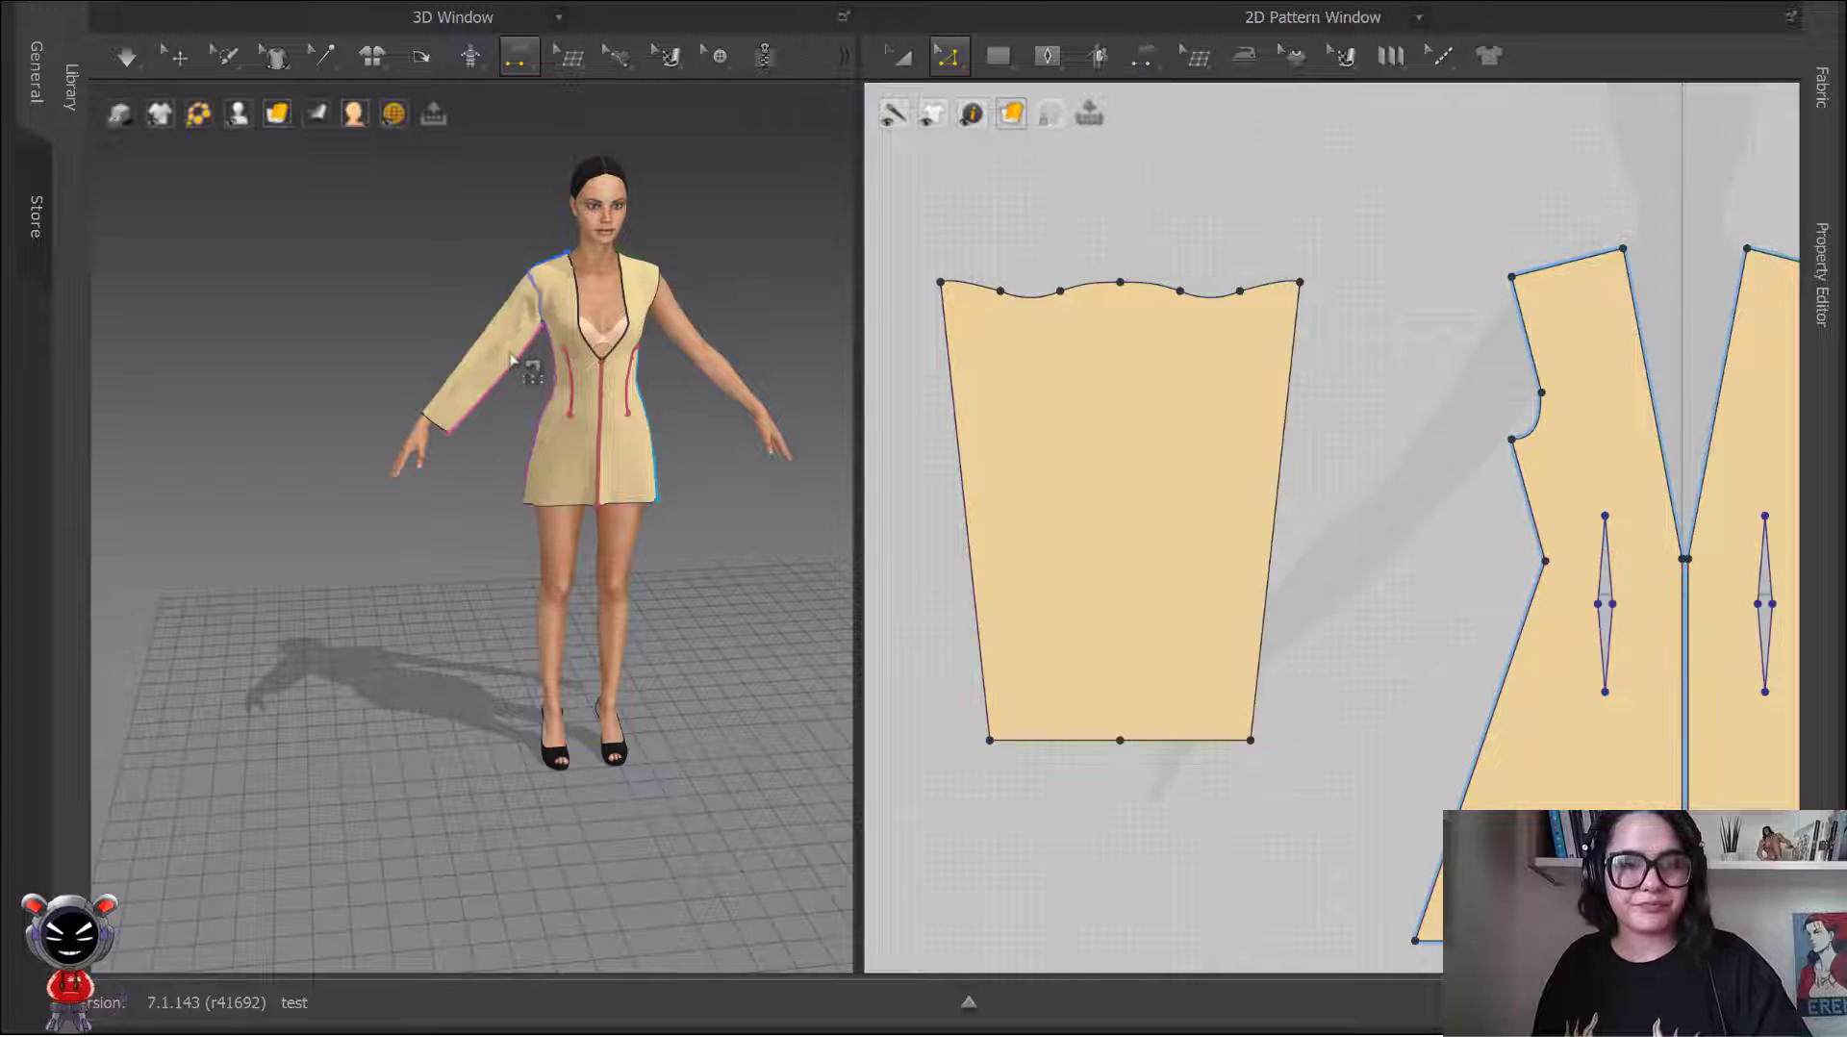
{"action": "left_click", "coordinate": [176, 56]}
{"action": "left_click", "coordinate": [497, 332]}
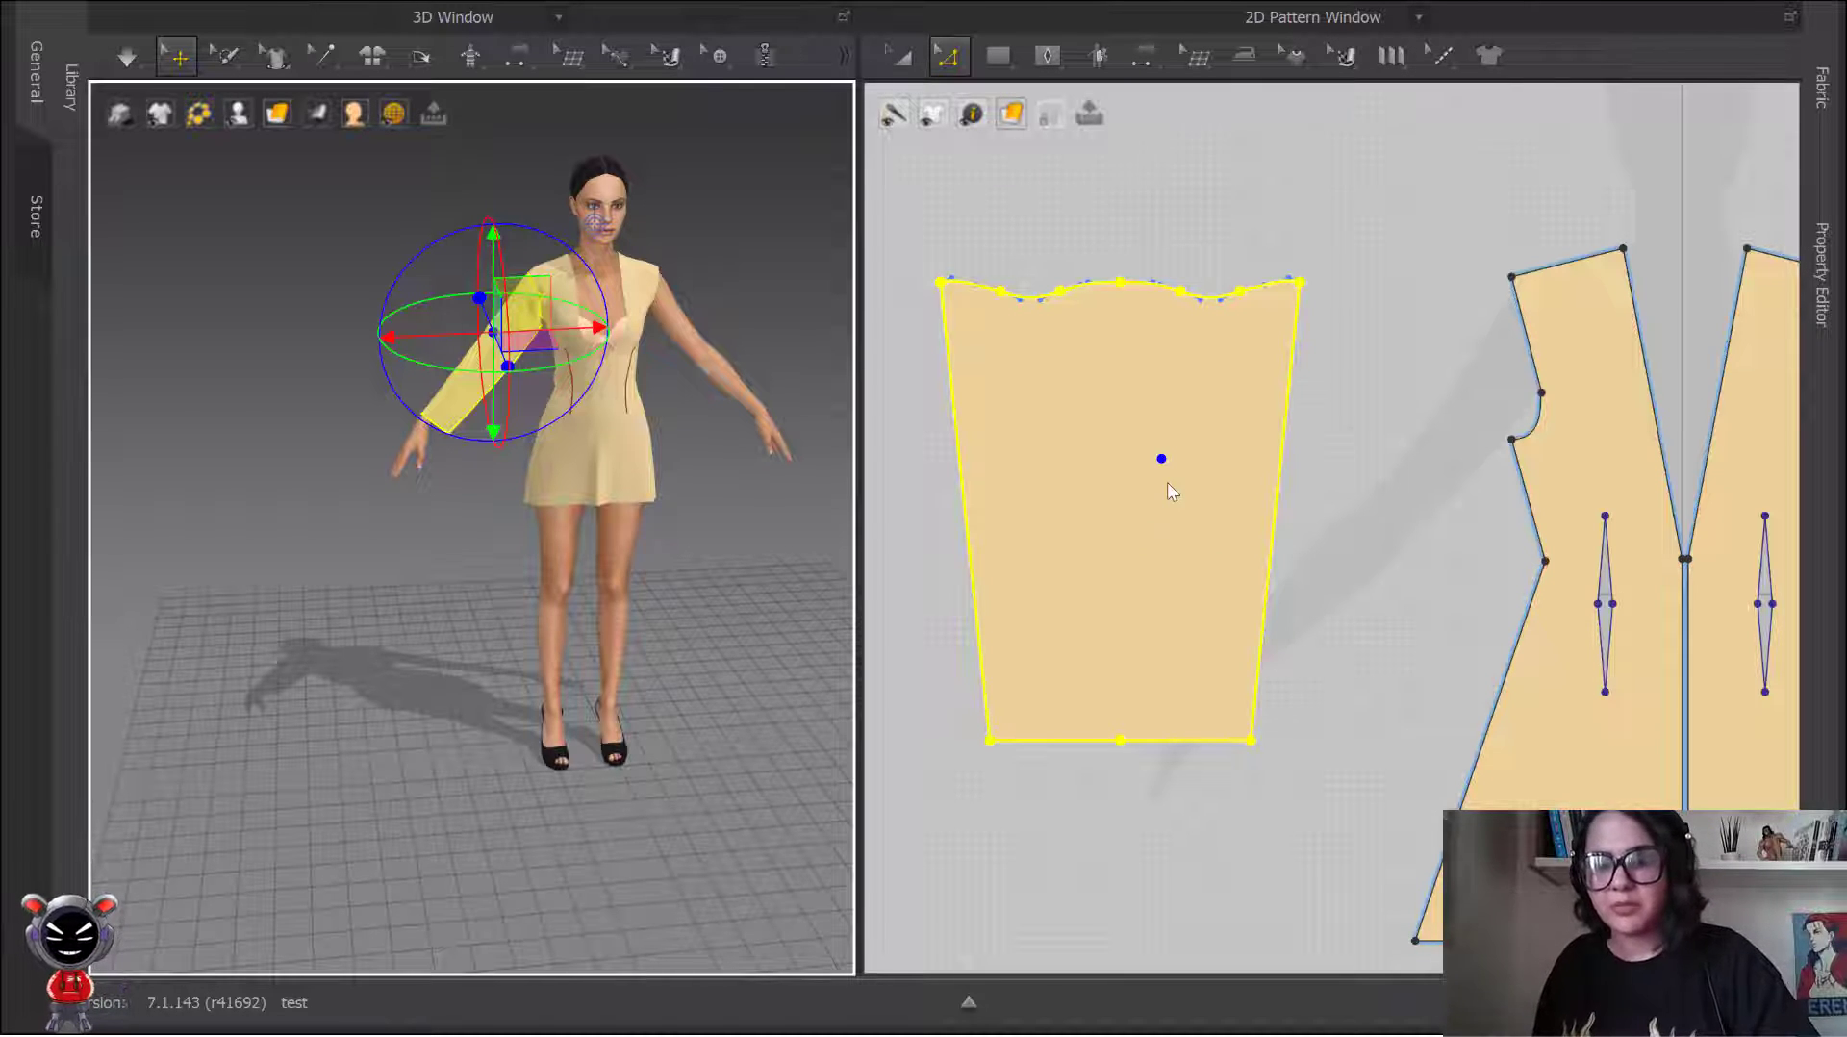
{"action": "left_click", "coordinate": [1282, 457]}
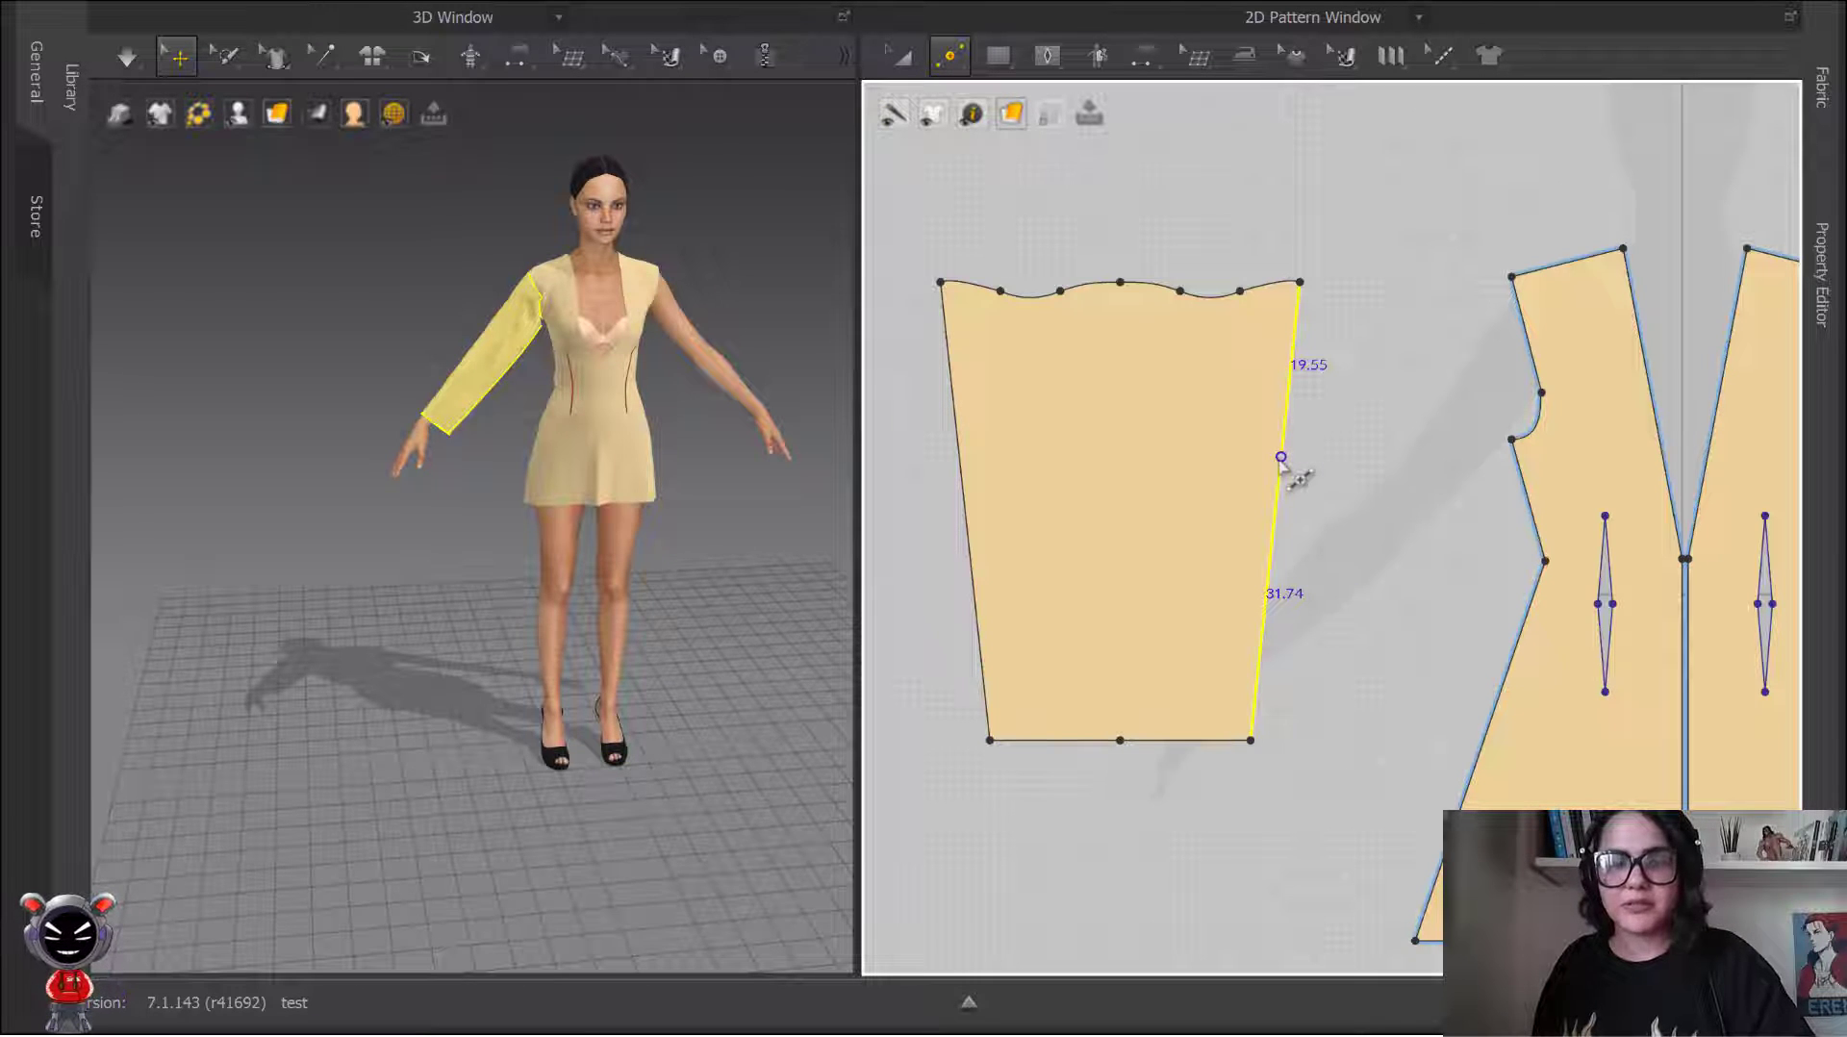
{"action": "left_click", "coordinate": [1282, 458]}
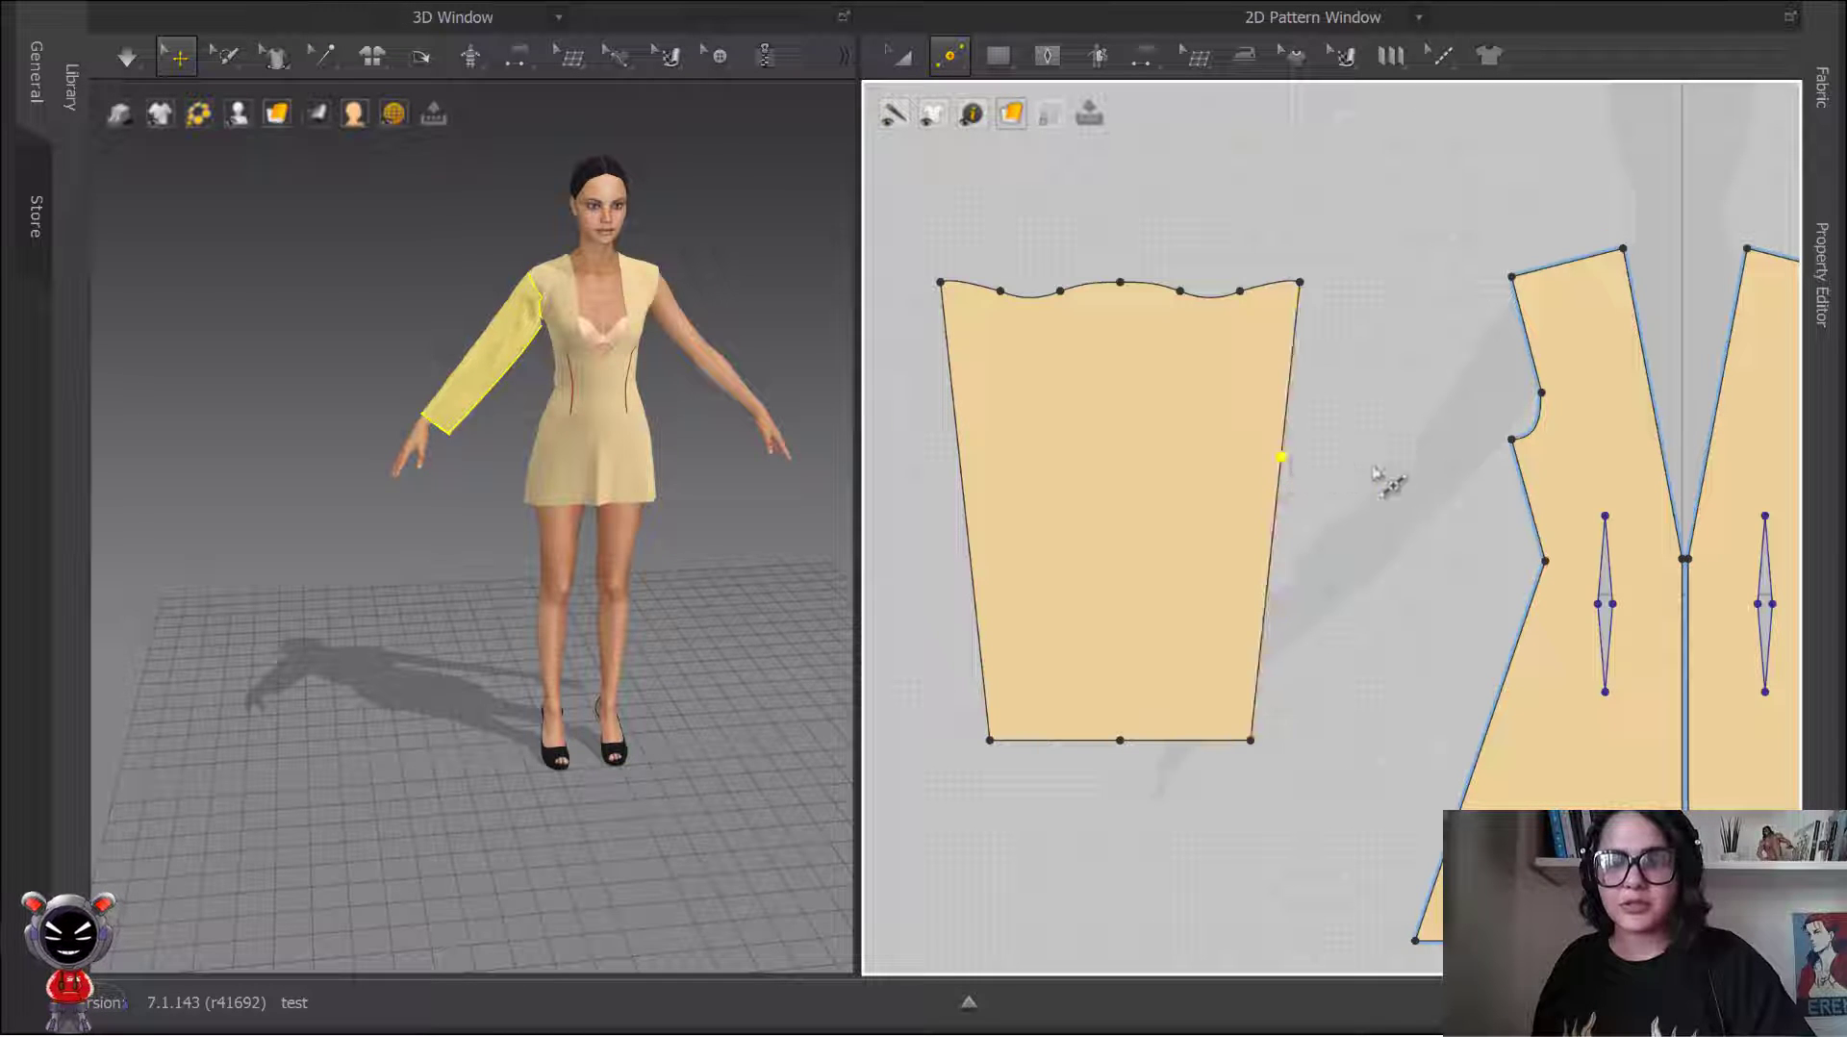
Step: Draw a horizontal internal line across the sleeve from the left edge to the added point on the right edge
{"action": "key", "text": "g"}
{"action": "right_click", "coordinate": [1282, 458]}
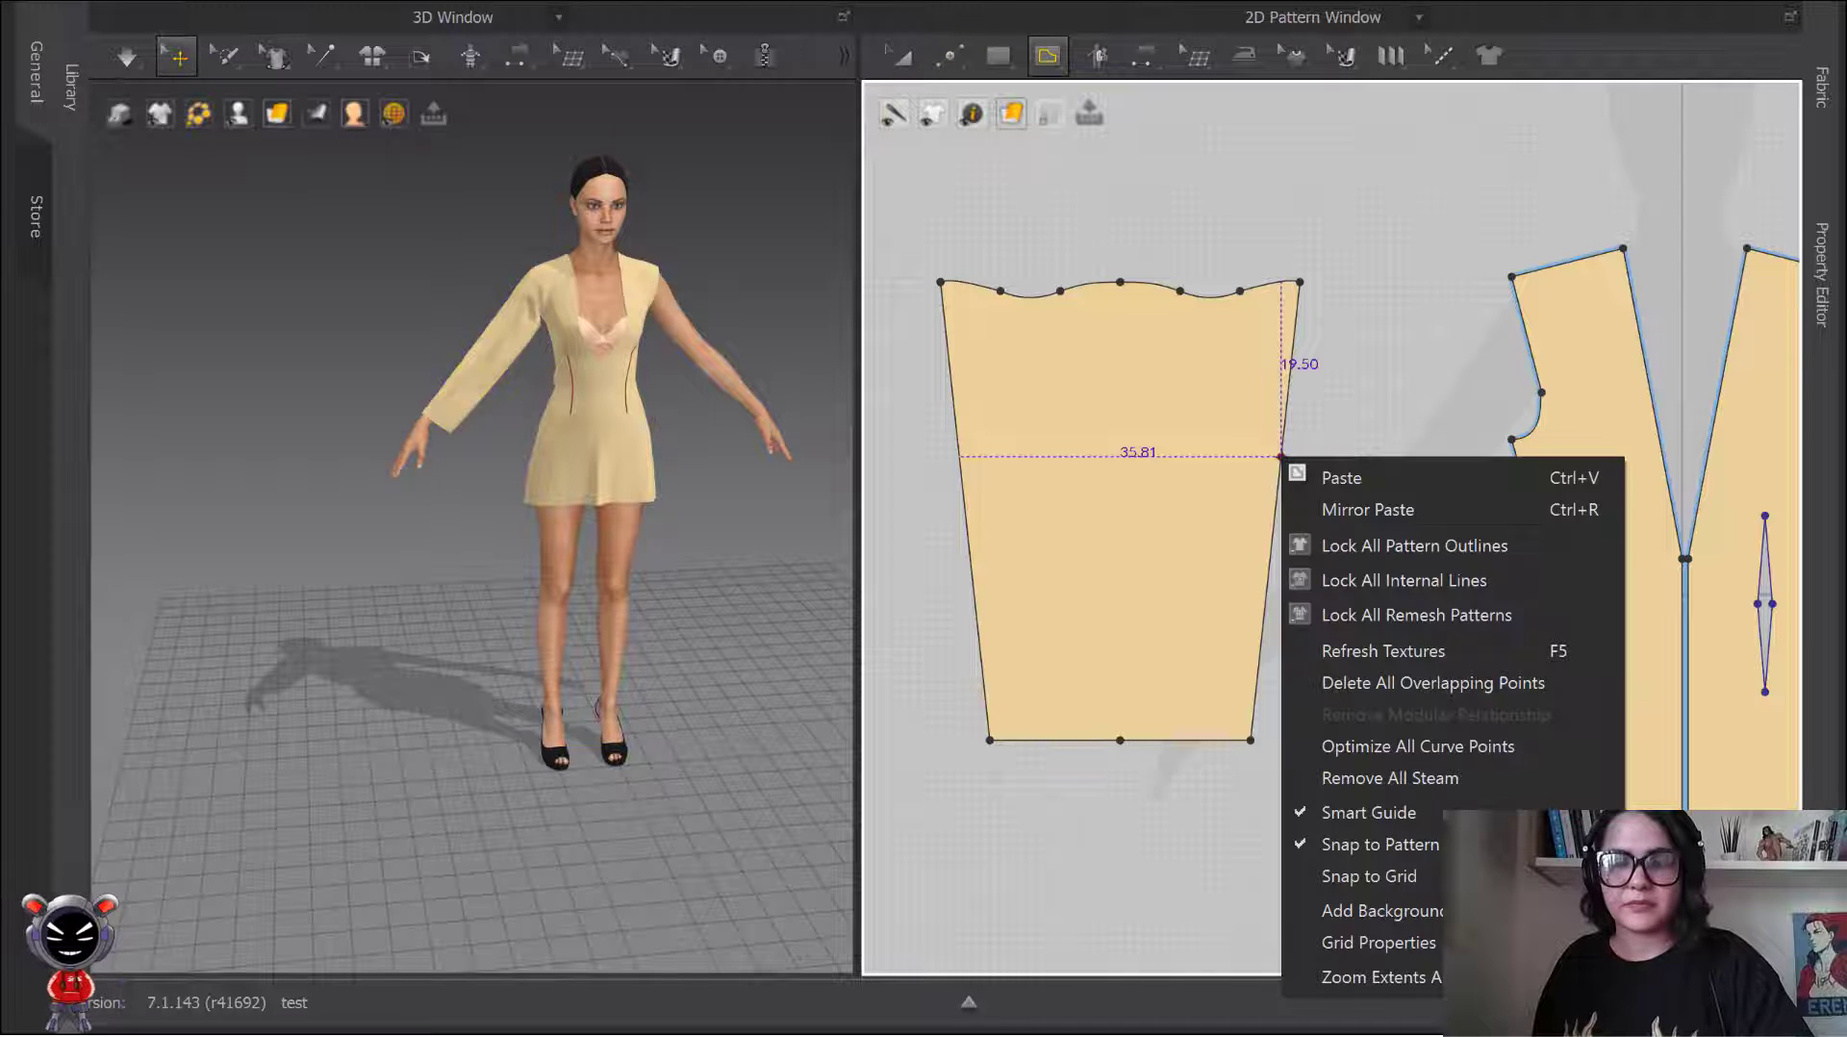
{"action": "left_click", "coordinate": [1282, 458]}
{"action": "left_click", "coordinate": [960, 456]}
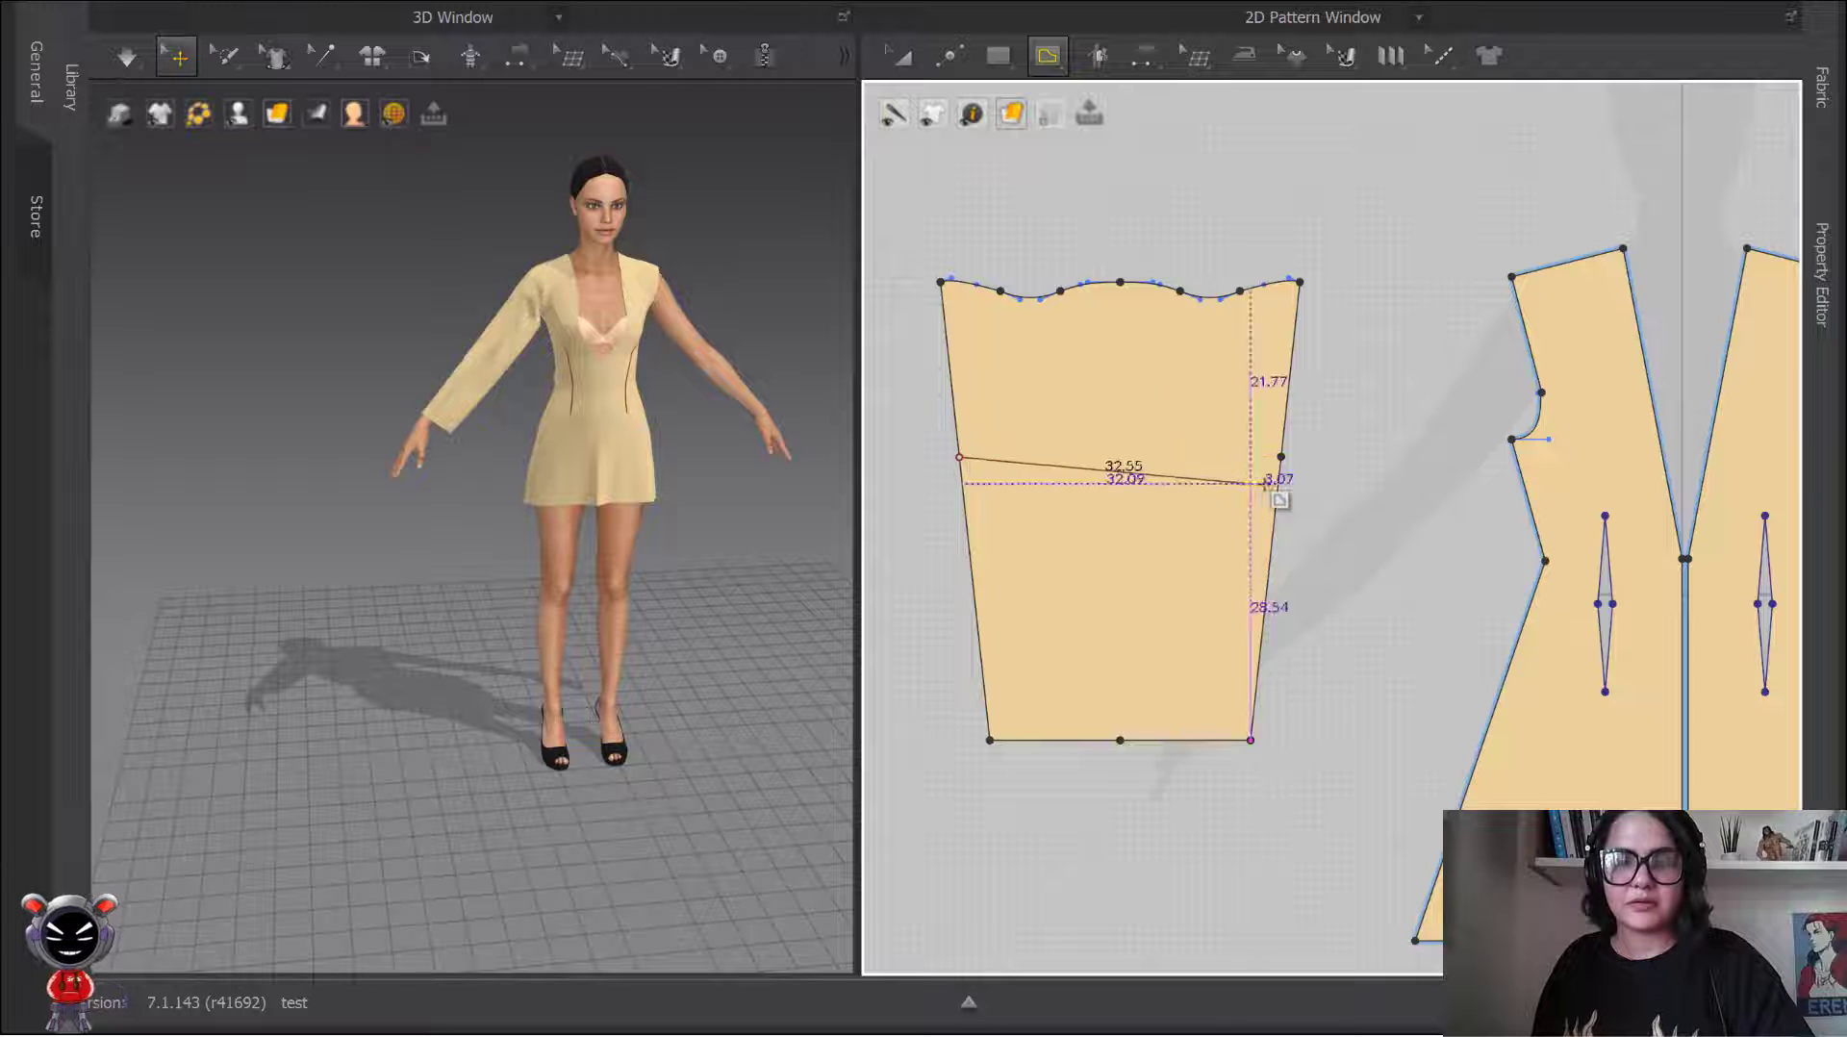
{"action": "left_click", "coordinate": [1282, 458]}
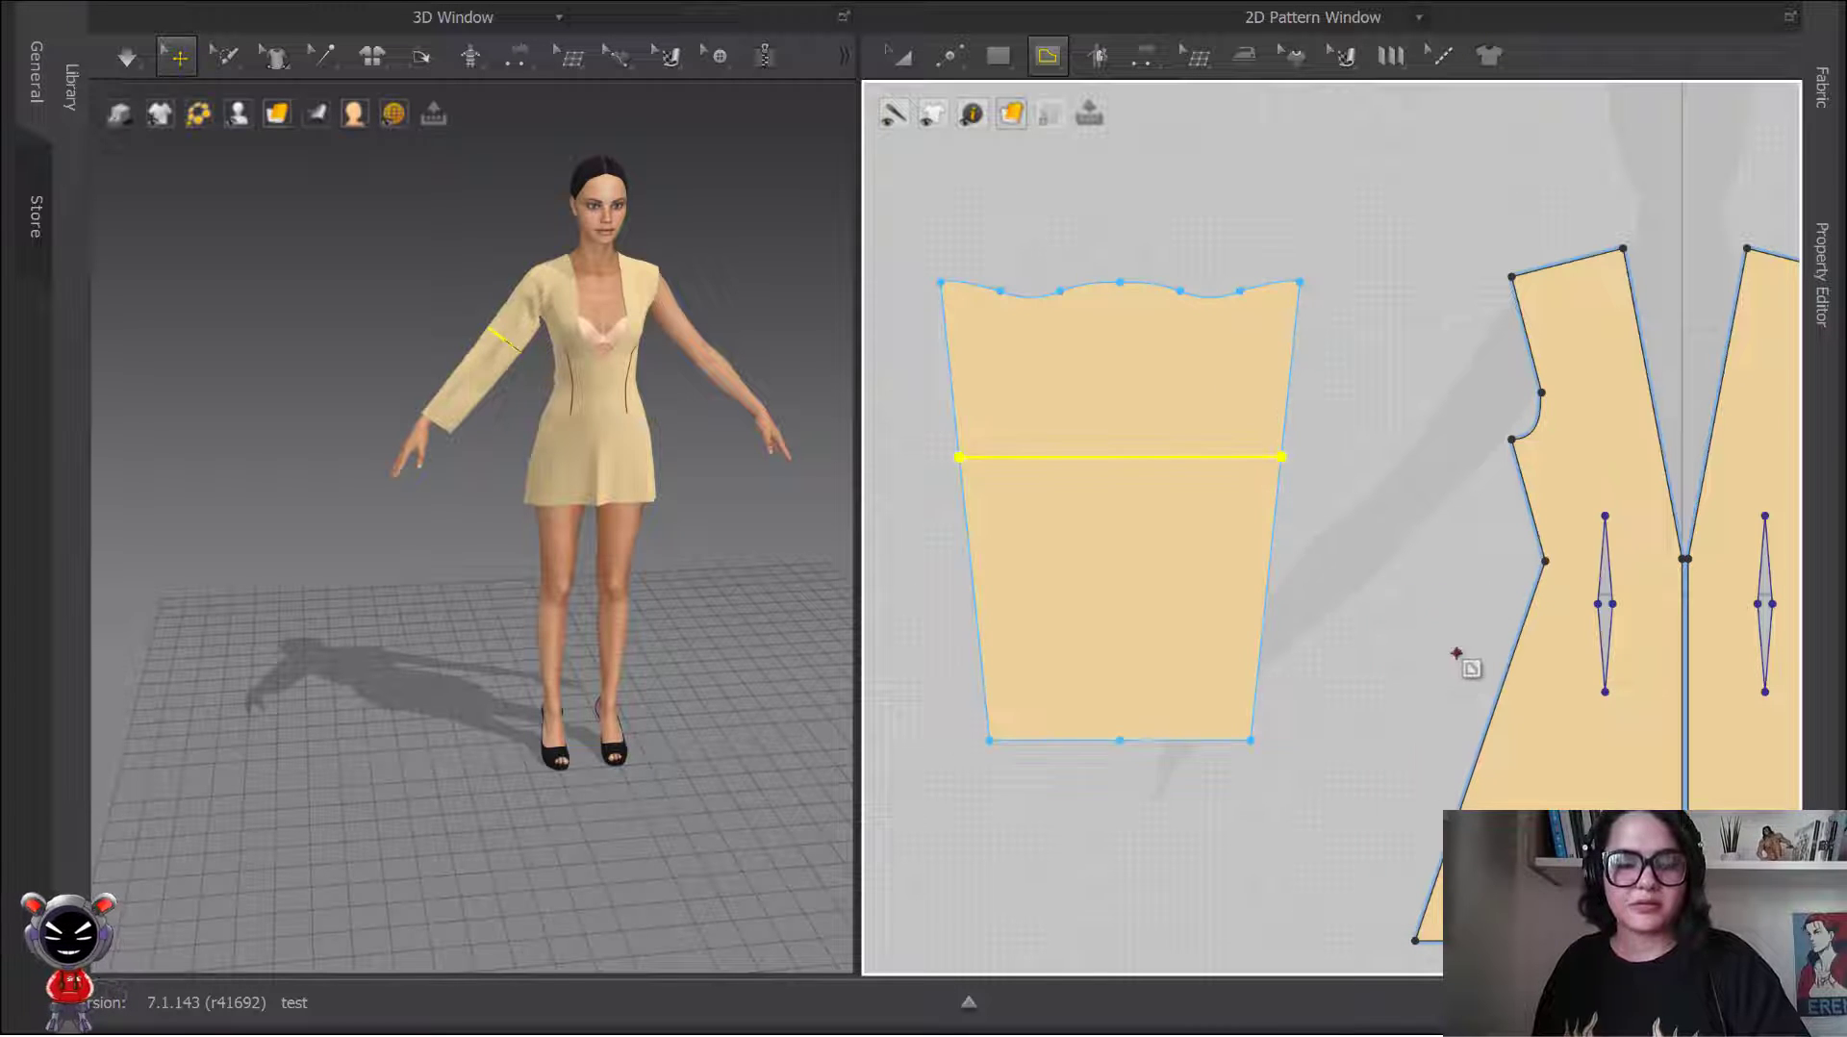
Step: Separate the sleeve into upper and lower pieces along the internal line with Cut & Sew
{"action": "key", "text": "z"}
{"action": "right_click", "coordinate": [1170, 459]}
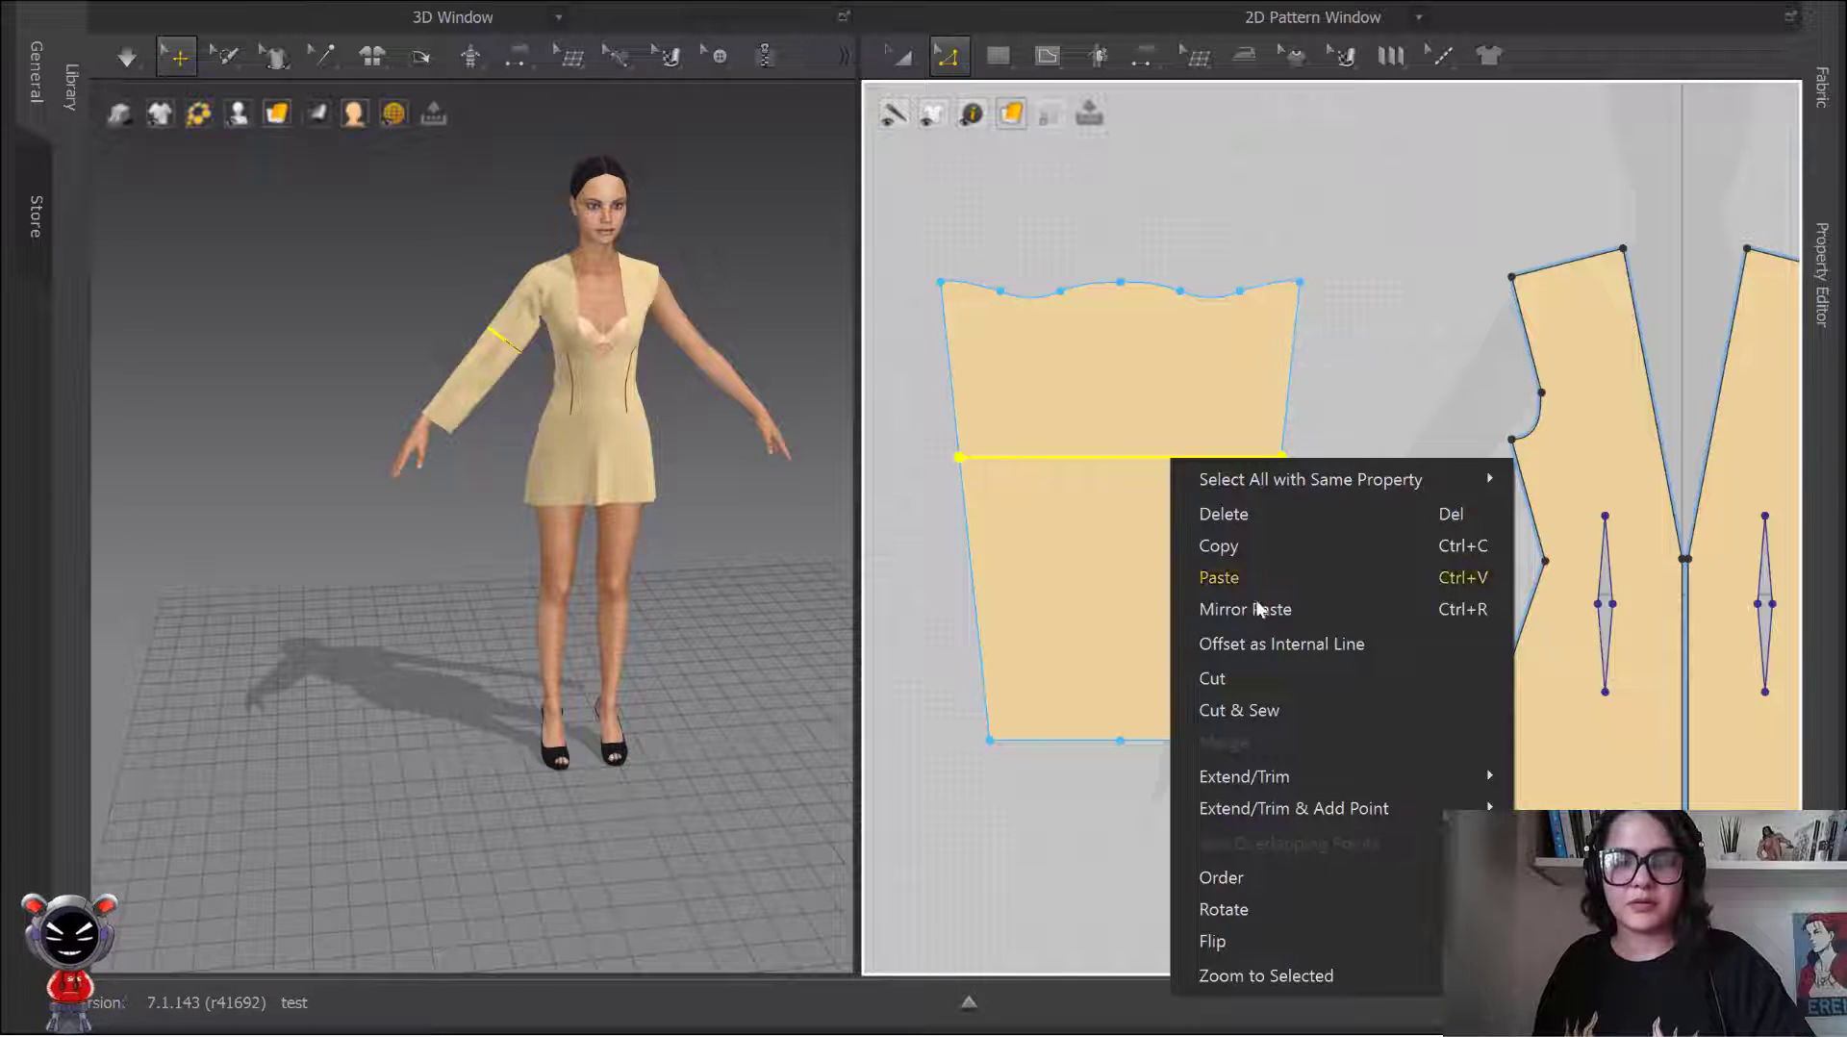
{"action": "left_click", "coordinate": [1263, 710]}
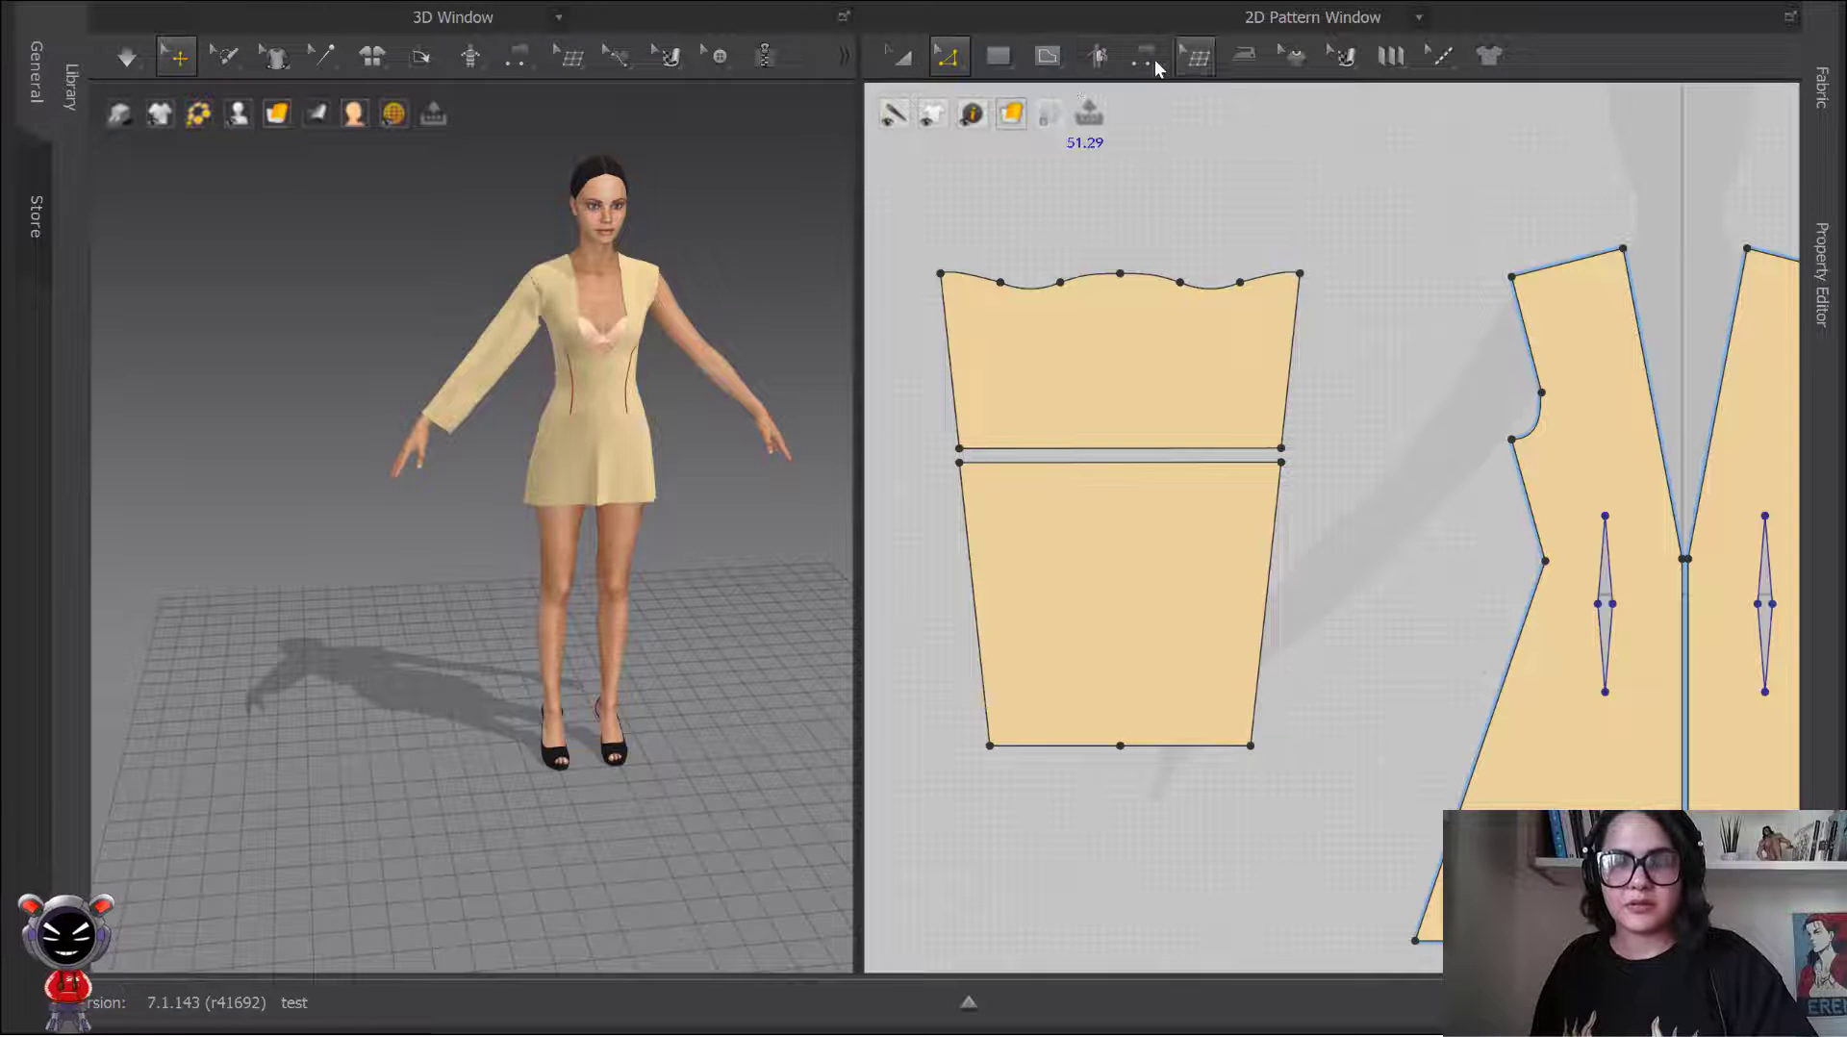
{"action": "mouse_move", "coordinate": [962, 58]}
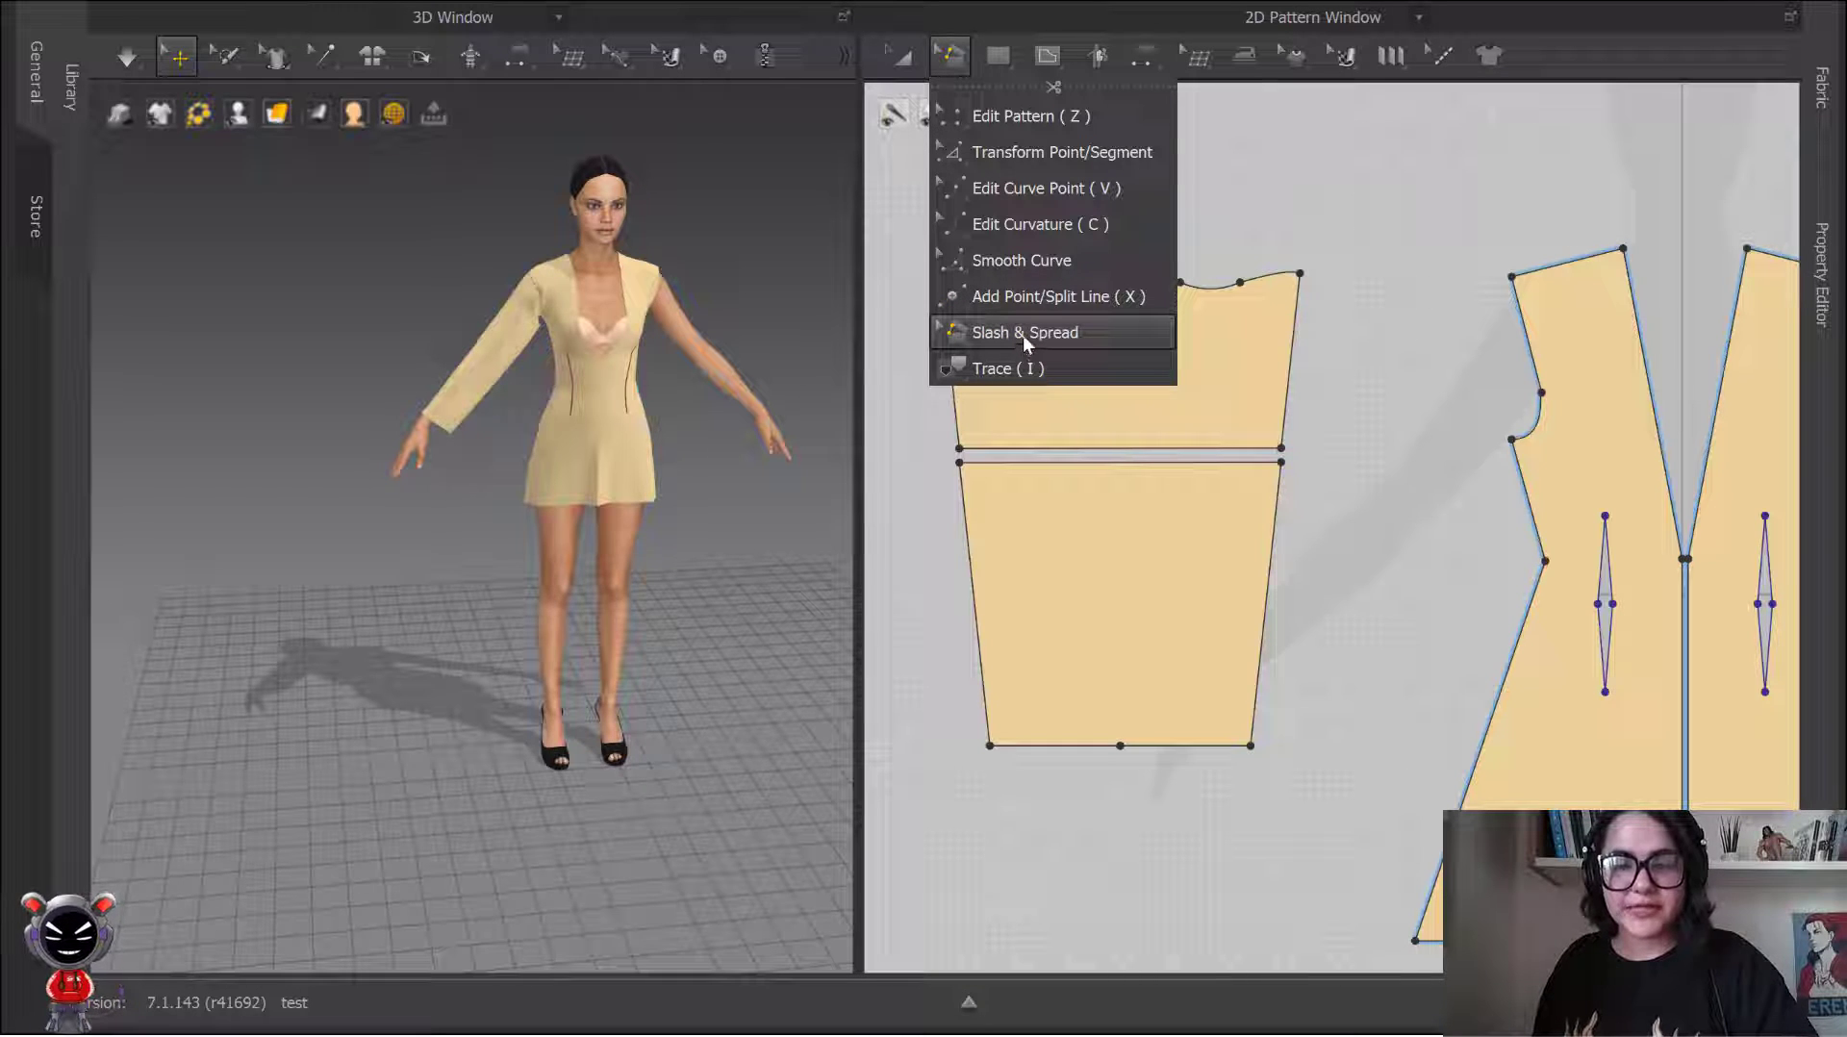
{"action": "left_click", "coordinate": [1113, 329]}
{"action": "left_click", "coordinate": [1180, 283]}
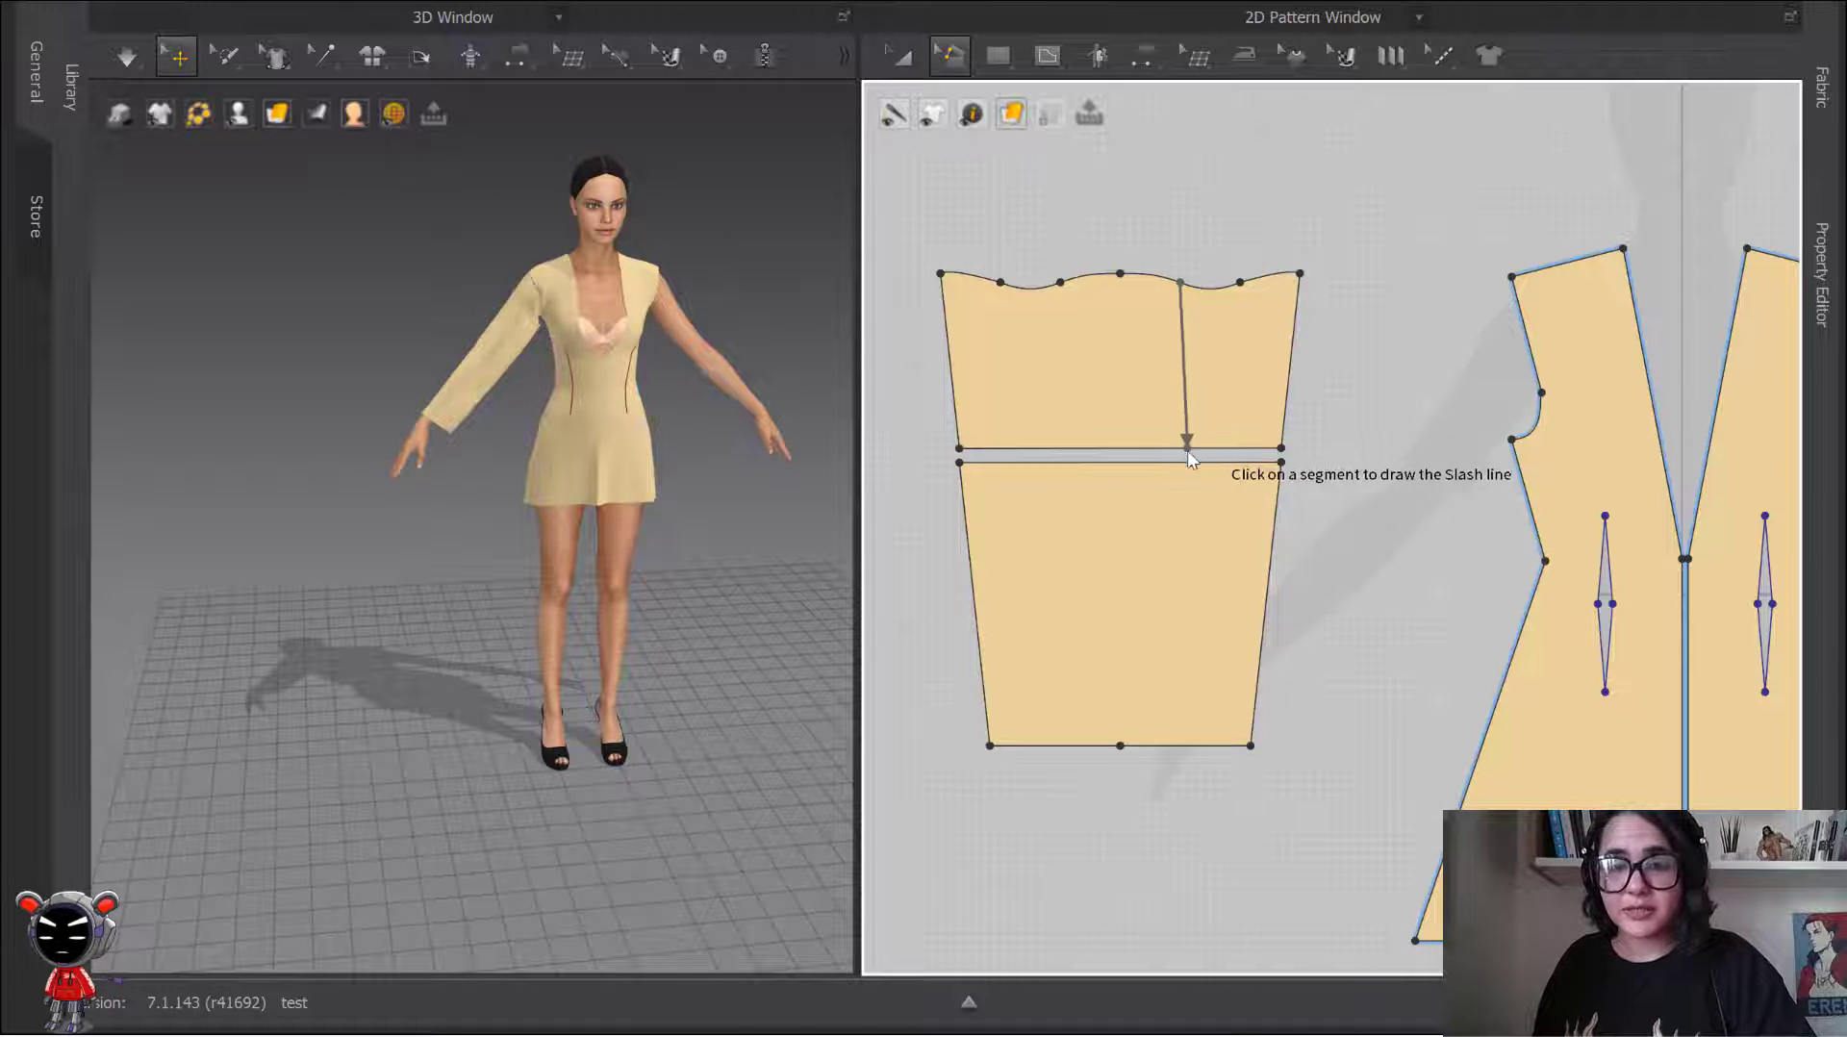
{"action": "left_click", "coordinate": [1183, 445]}
{"action": "left_click", "coordinate": [1233, 333]}
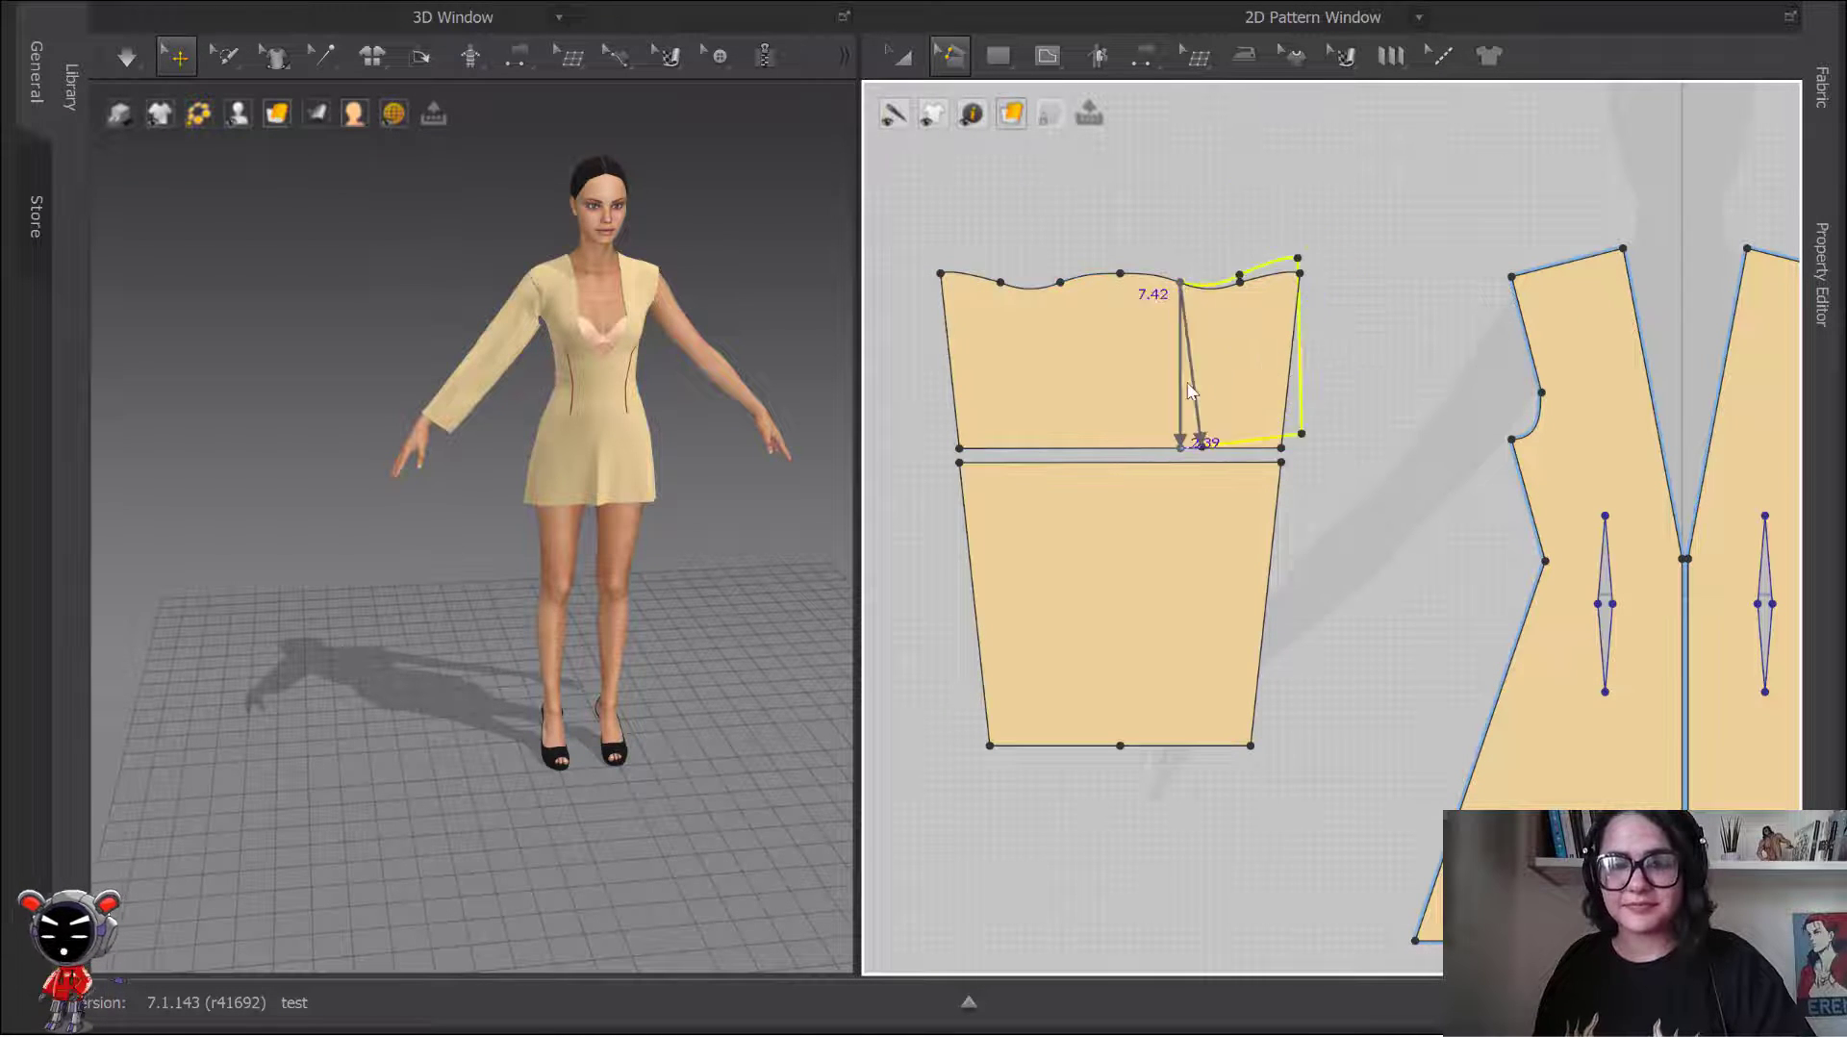
{"action": "key", "text": "Escape"}
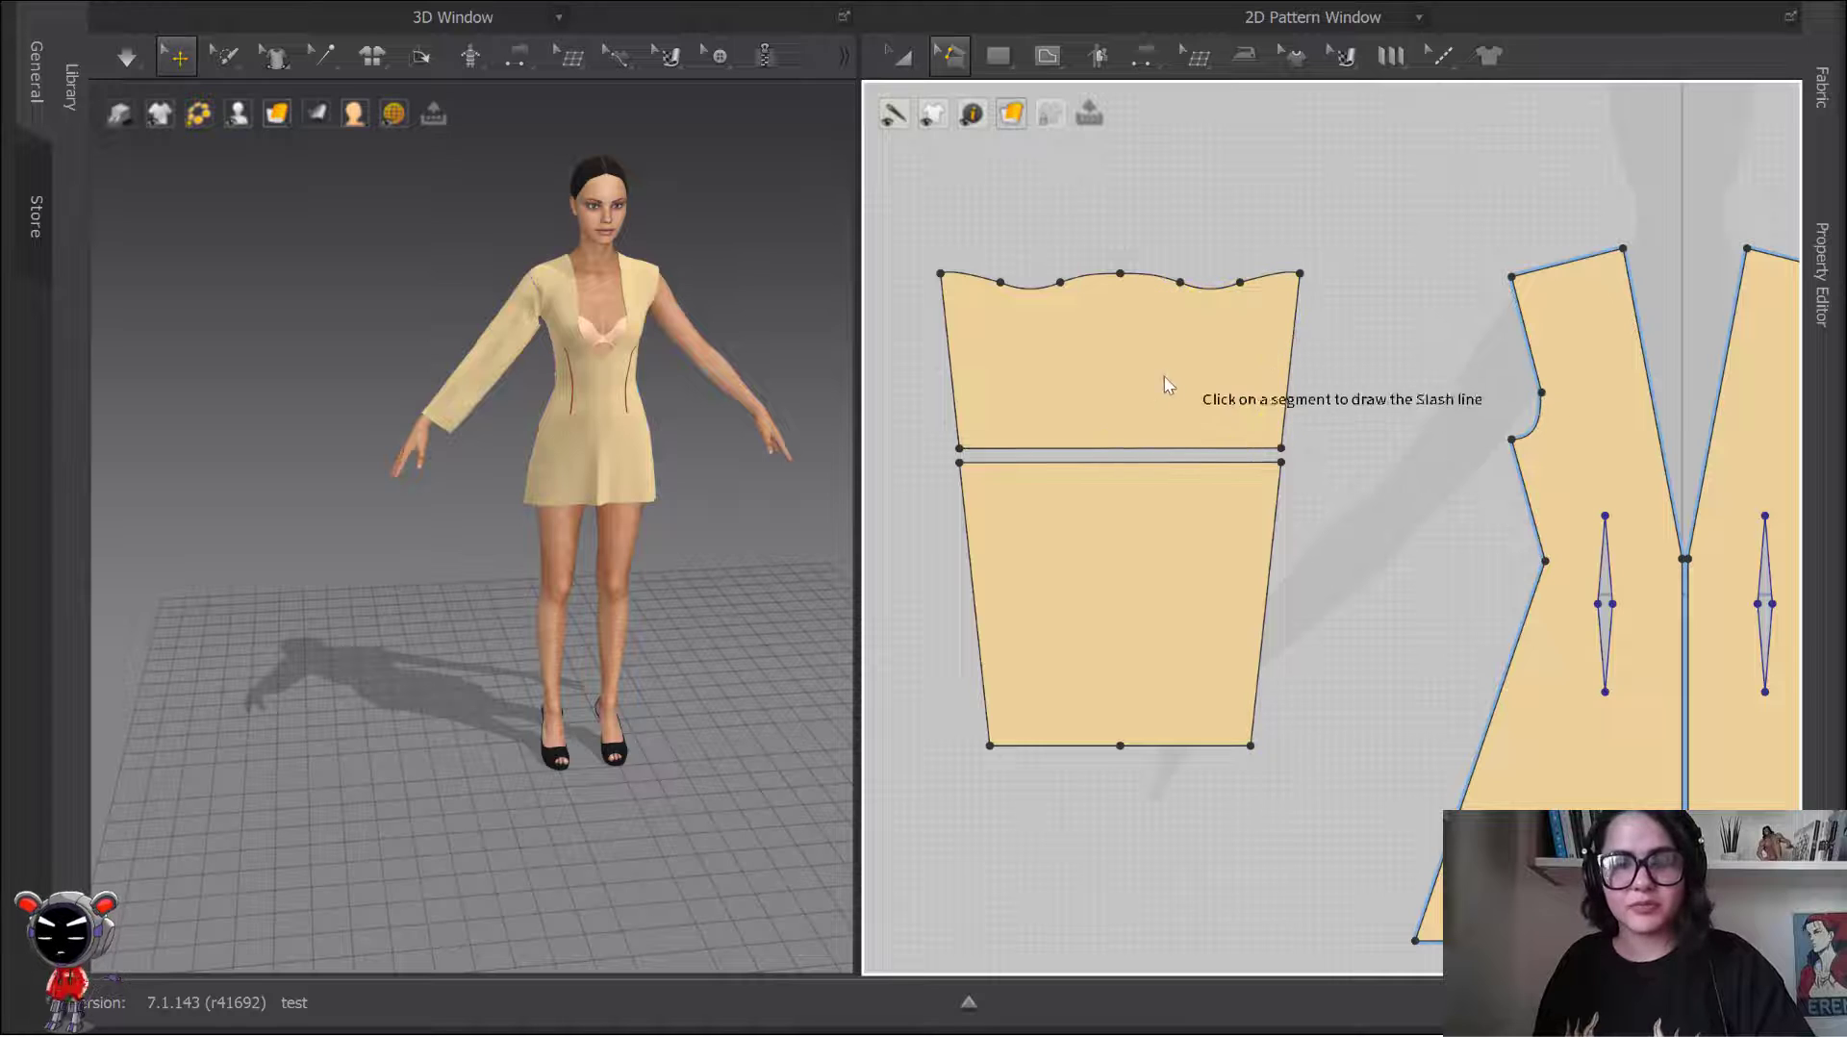
Step: Slash the upper sleeve piece from its lower edge to the right-hand cap point and spread the right section outward and upward
{"action": "left_click", "coordinate": [1182, 445]}
{"action": "left_click", "coordinate": [1182, 284]}
{"action": "left_click", "coordinate": [1209, 324]}
{"action": "left_click", "coordinate": [1280, 348]}
Step: Slash the upper sleeve piece from its lower edge to the left-hand cap point and spread the left section outward to match
{"action": "left_click", "coordinate": [1061, 449]}
{"action": "left_click", "coordinate": [1063, 286]}
{"action": "left_click", "coordinate": [1022, 329]}
{"action": "left_click", "coordinate": [989, 355]}
Step: Run the simulation and pull the widened upper sleeve into shape on the arm
{"action": "key", "text": "space"}
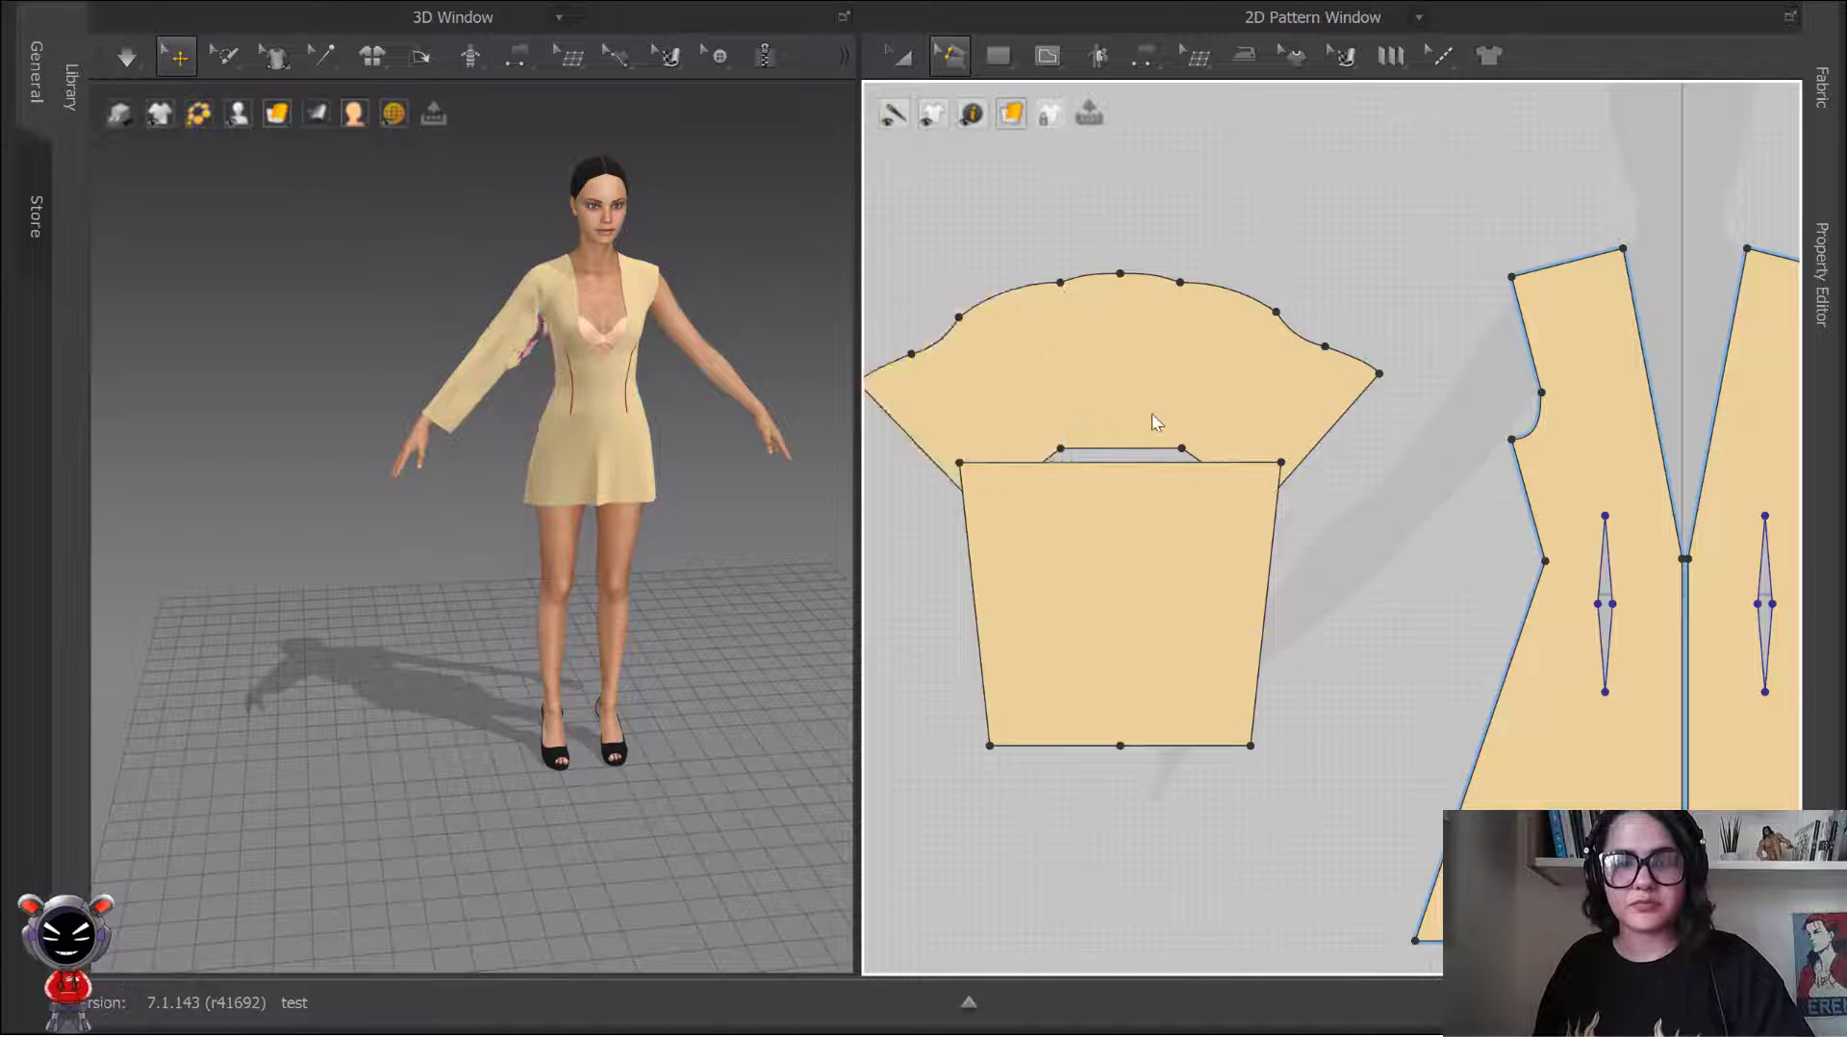
{"action": "left_click", "coordinate": [510, 304]}
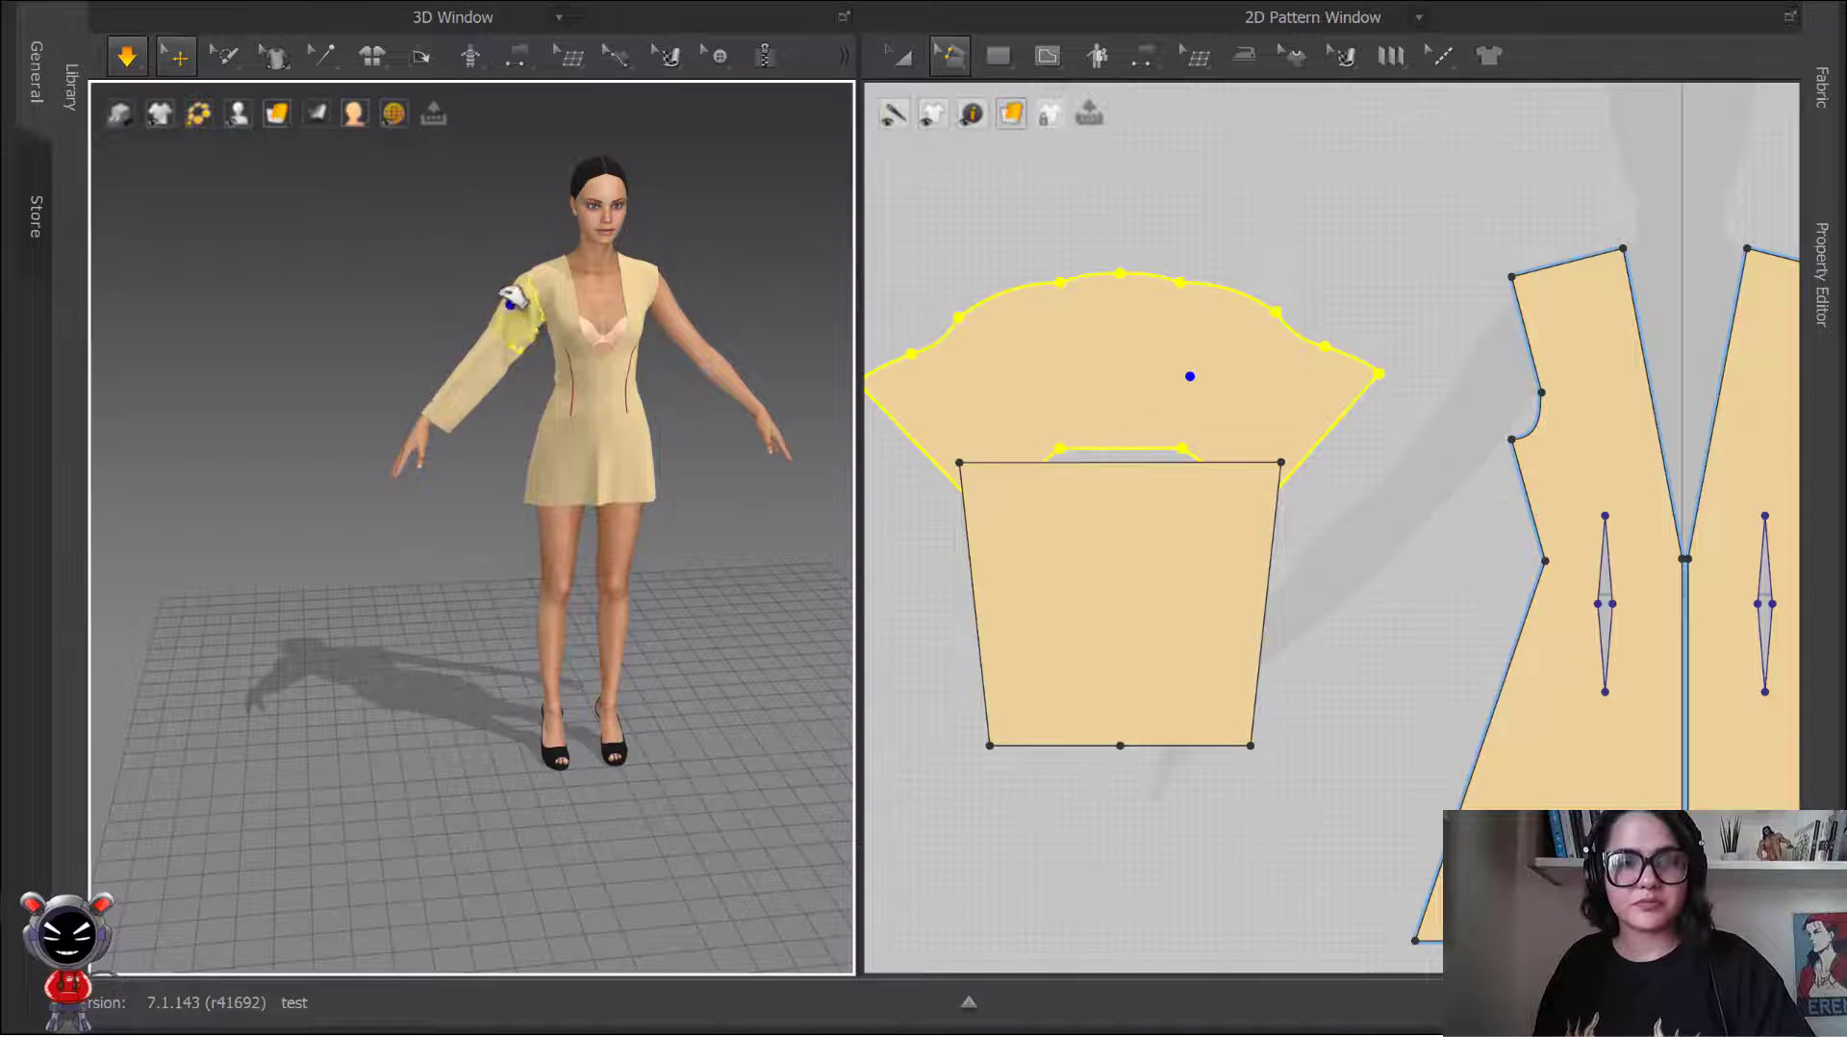
{"action": "left_click", "coordinate": [497, 377]}
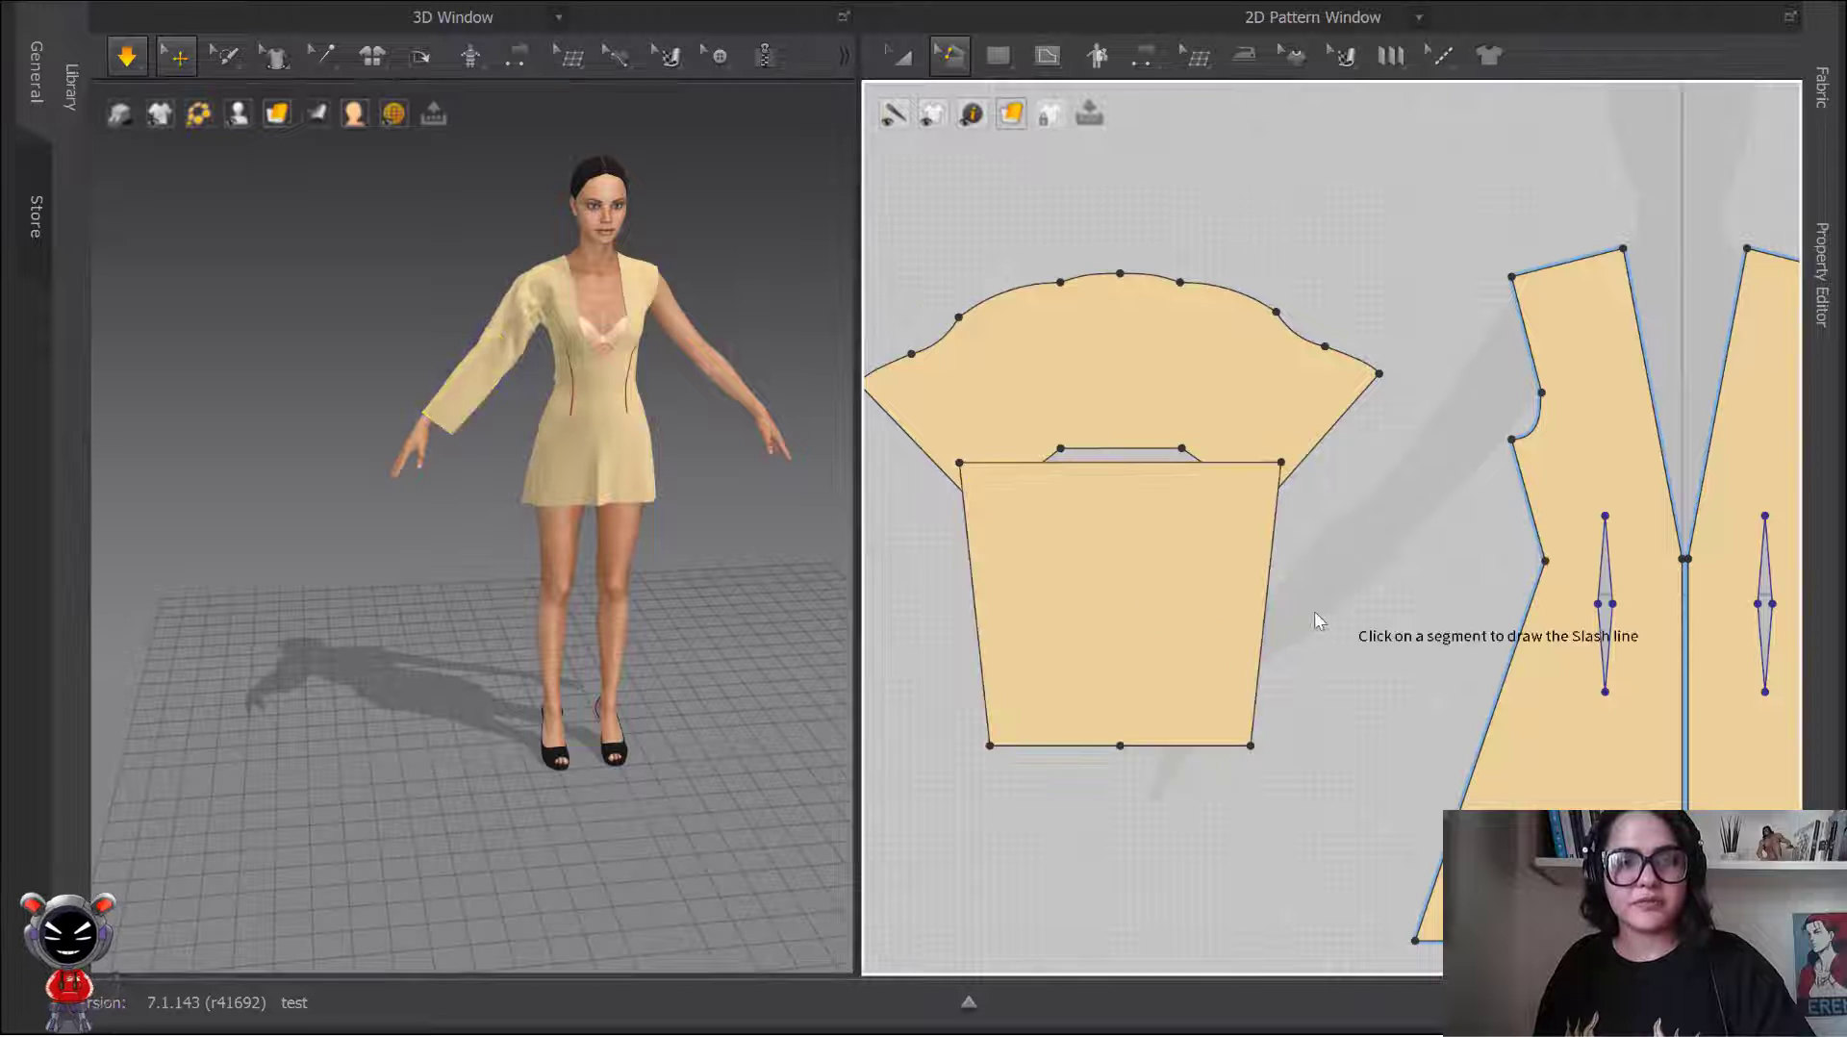
Step: Move the lower sleeve pattern piece down so it sits clear of the upper sleeve piece
{"action": "left_click", "coordinate": [901, 55]}
{"action": "scroll", "coordinate": [1167, 380], "scroll_direction": "up", "scroll_amount": 5}
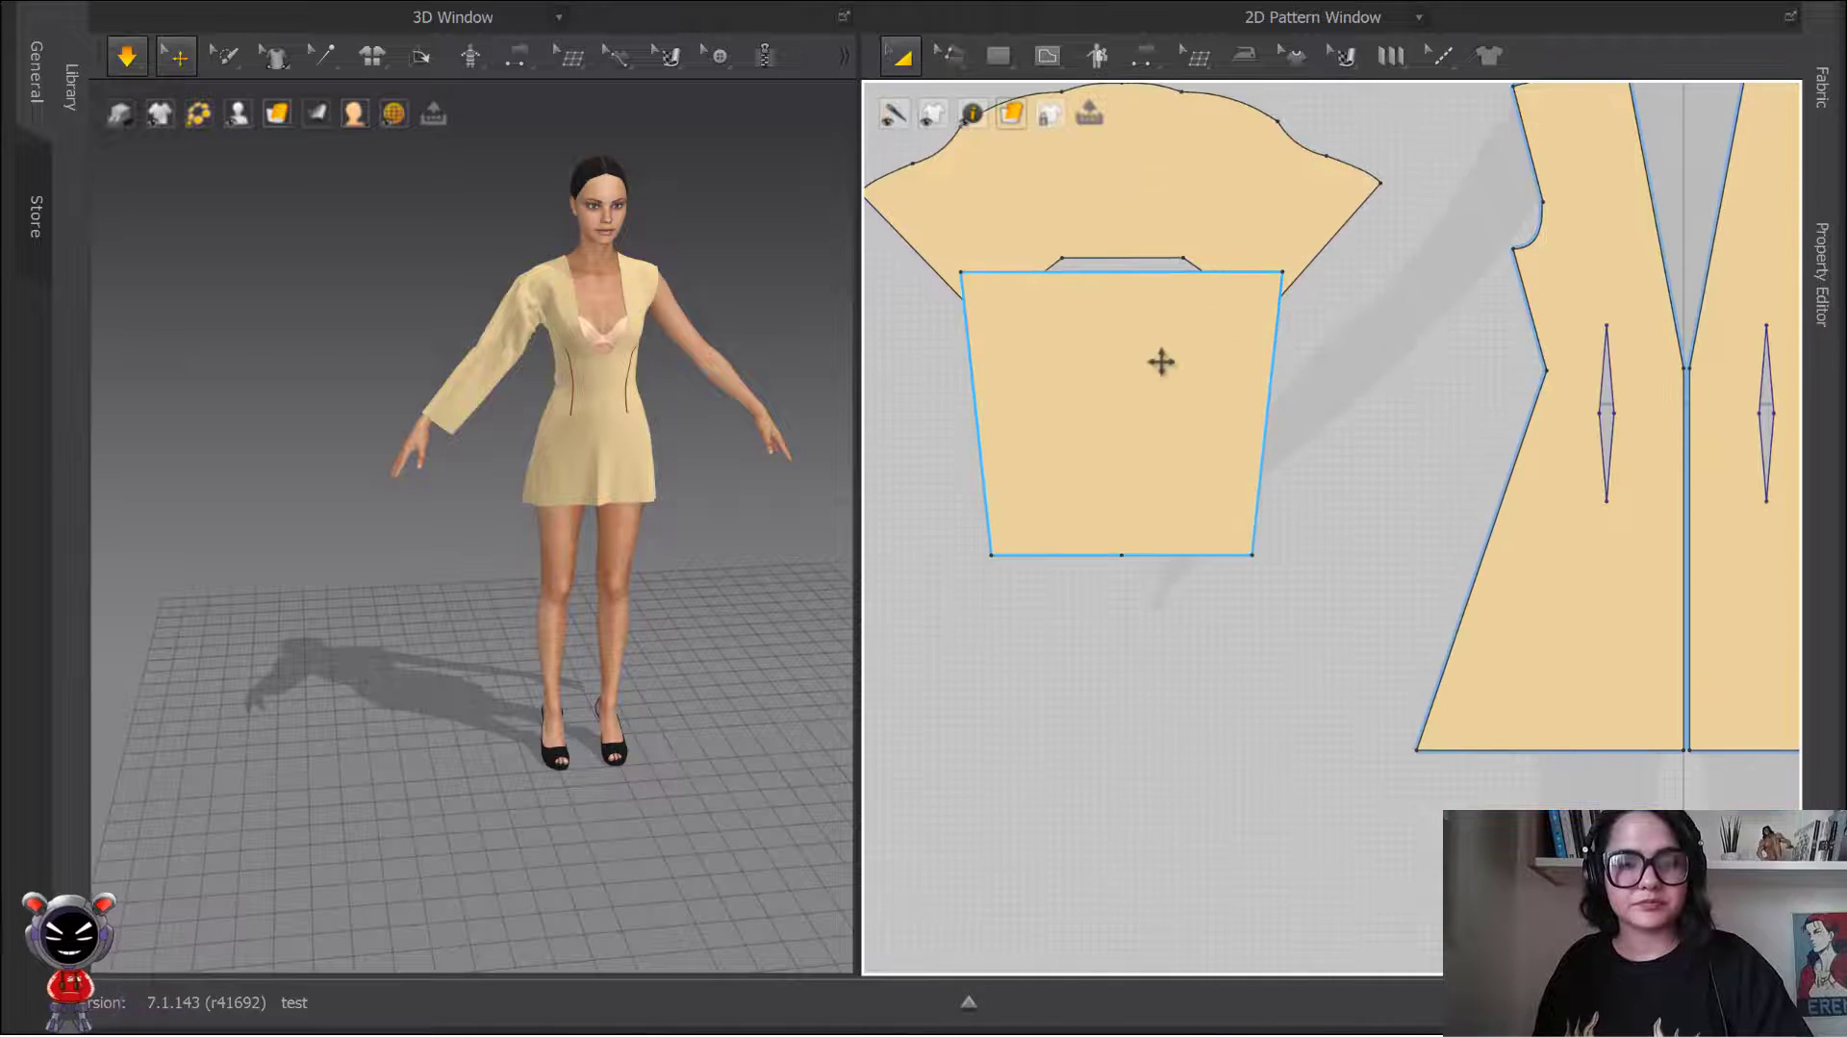
{"action": "left_click_drag", "start_coordinate": [1175, 379], "coordinate": [1203, 579]}
{"action": "scroll", "coordinate": [1209, 589], "scroll_direction": "down", "scroll_amount": 4}
{"action": "middle_click_drag", "start_coordinate": [1209, 589], "coordinate": [1300, 534]}
{"action": "left_click", "coordinate": [1267, 662]}
Step: Lengthen the lower sleeve by moving its hem edge downward, and simulate the change briefly
{"action": "key", "text": "z"}
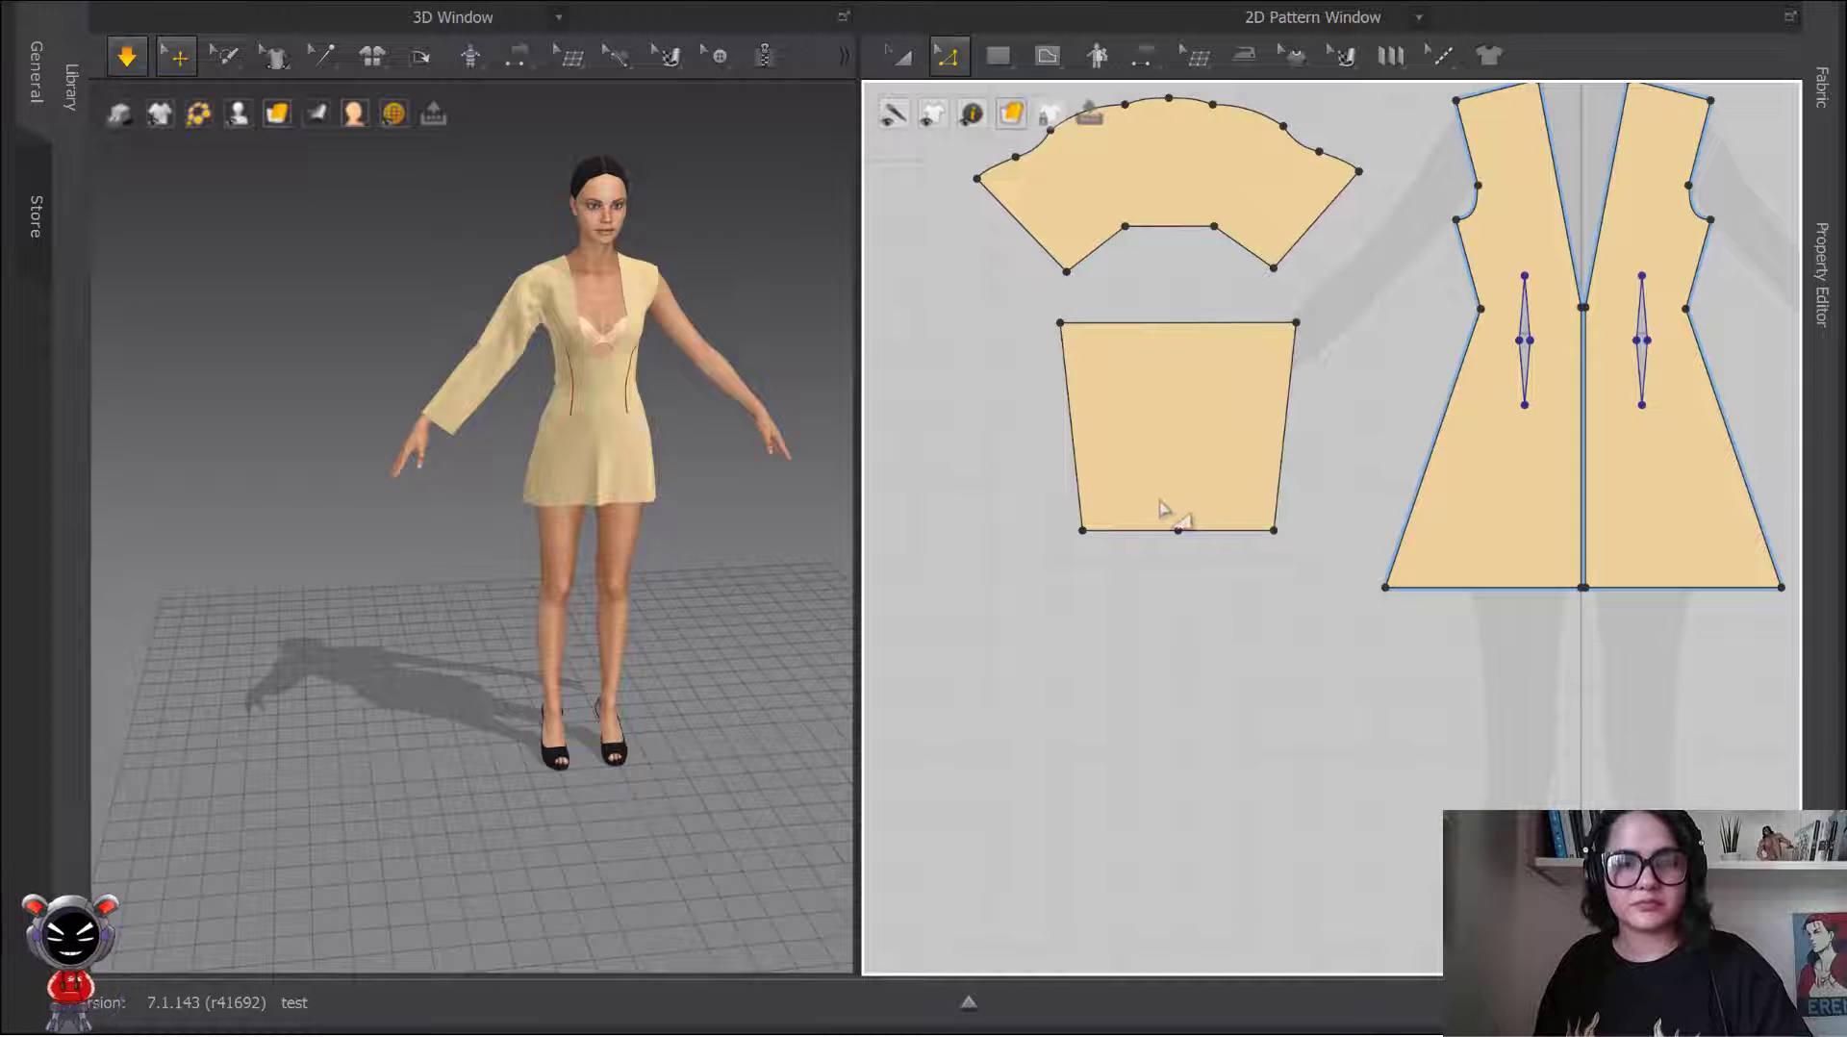
{"action": "left_click", "coordinate": [1203, 541]}
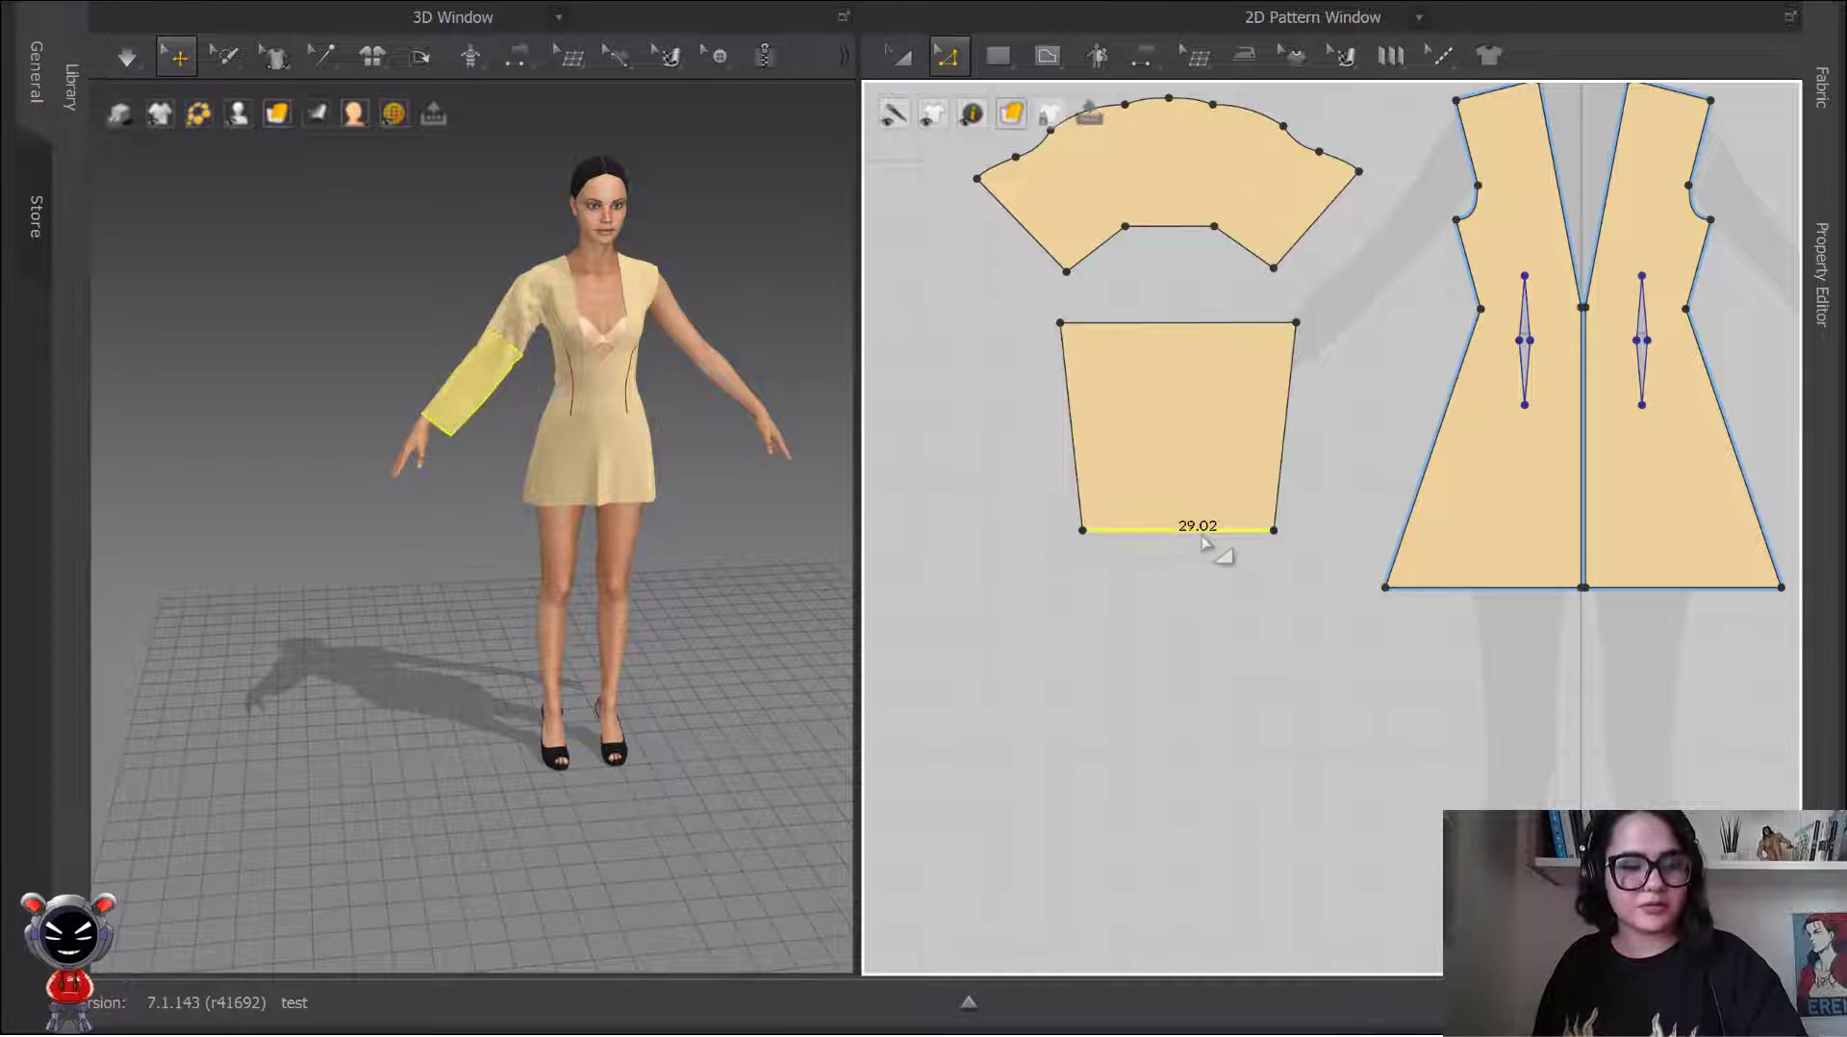
{"action": "left_click_drag", "start_coordinate": [1218, 548], "coordinate": [1222, 604]}
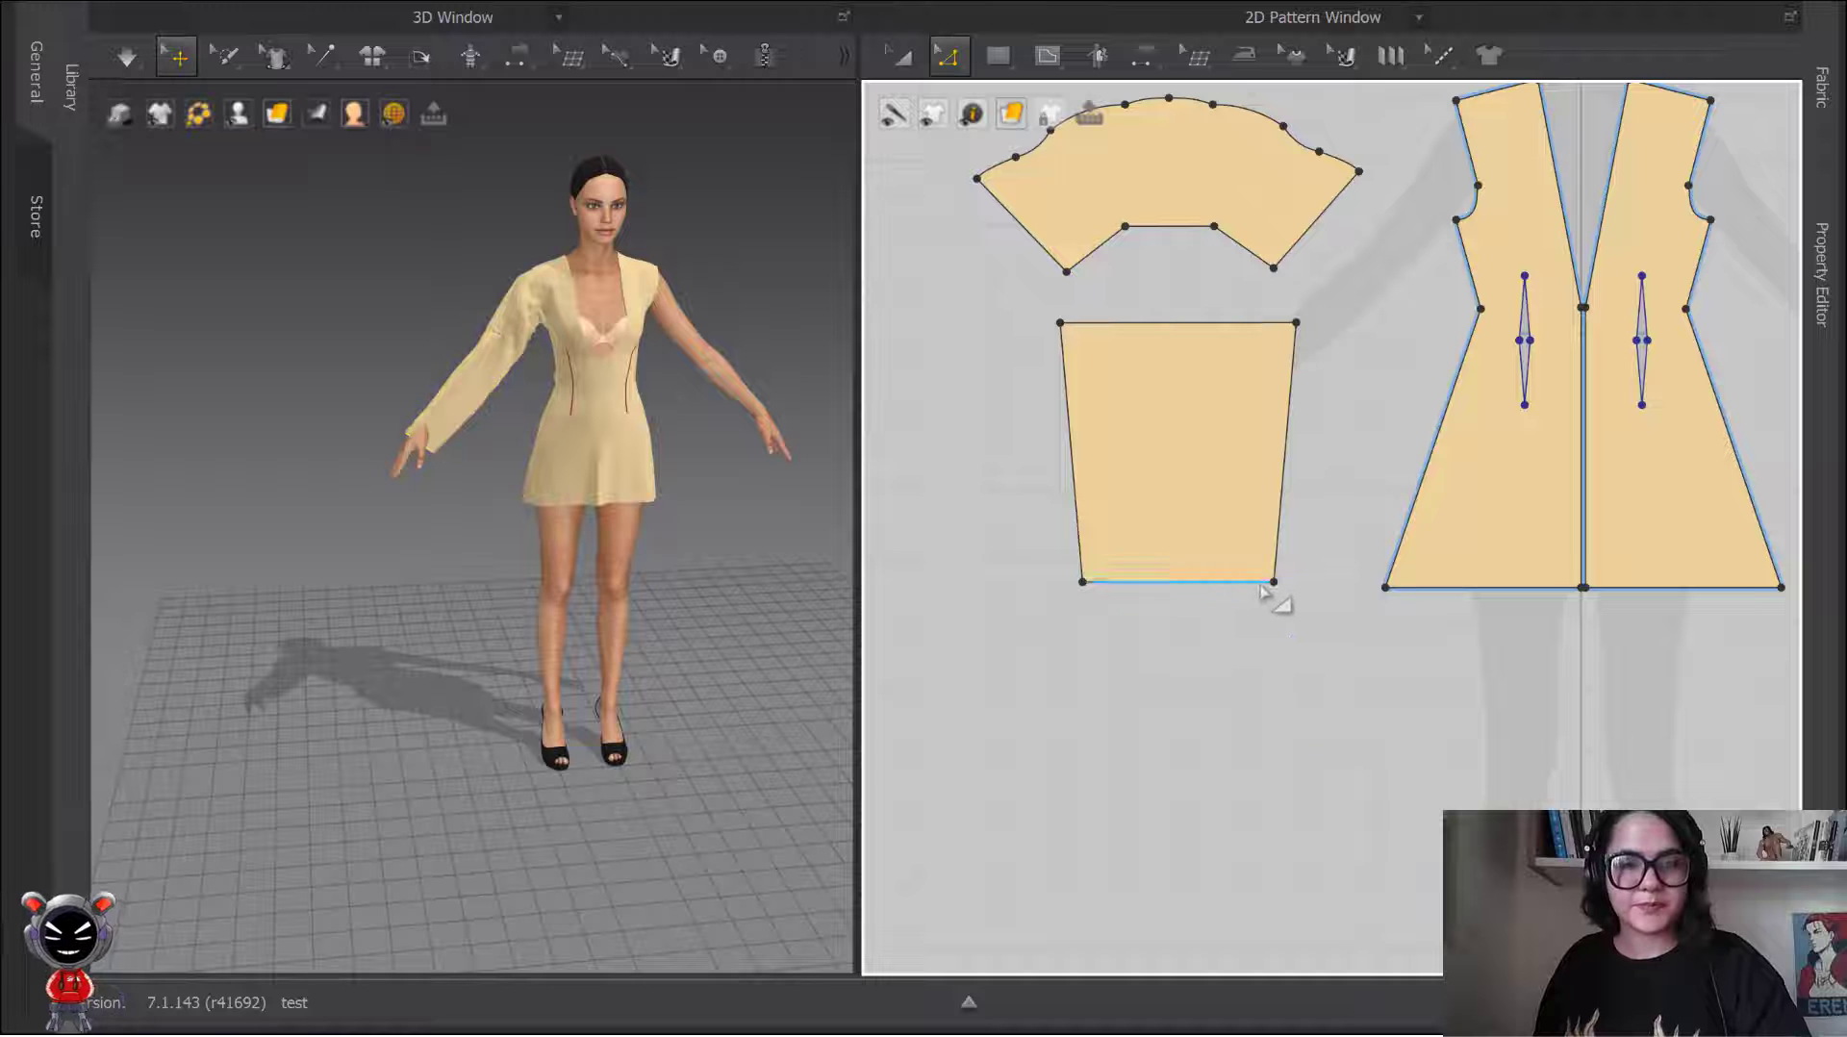
{"action": "key", "text": "space"}
{"action": "key", "text": "space"}
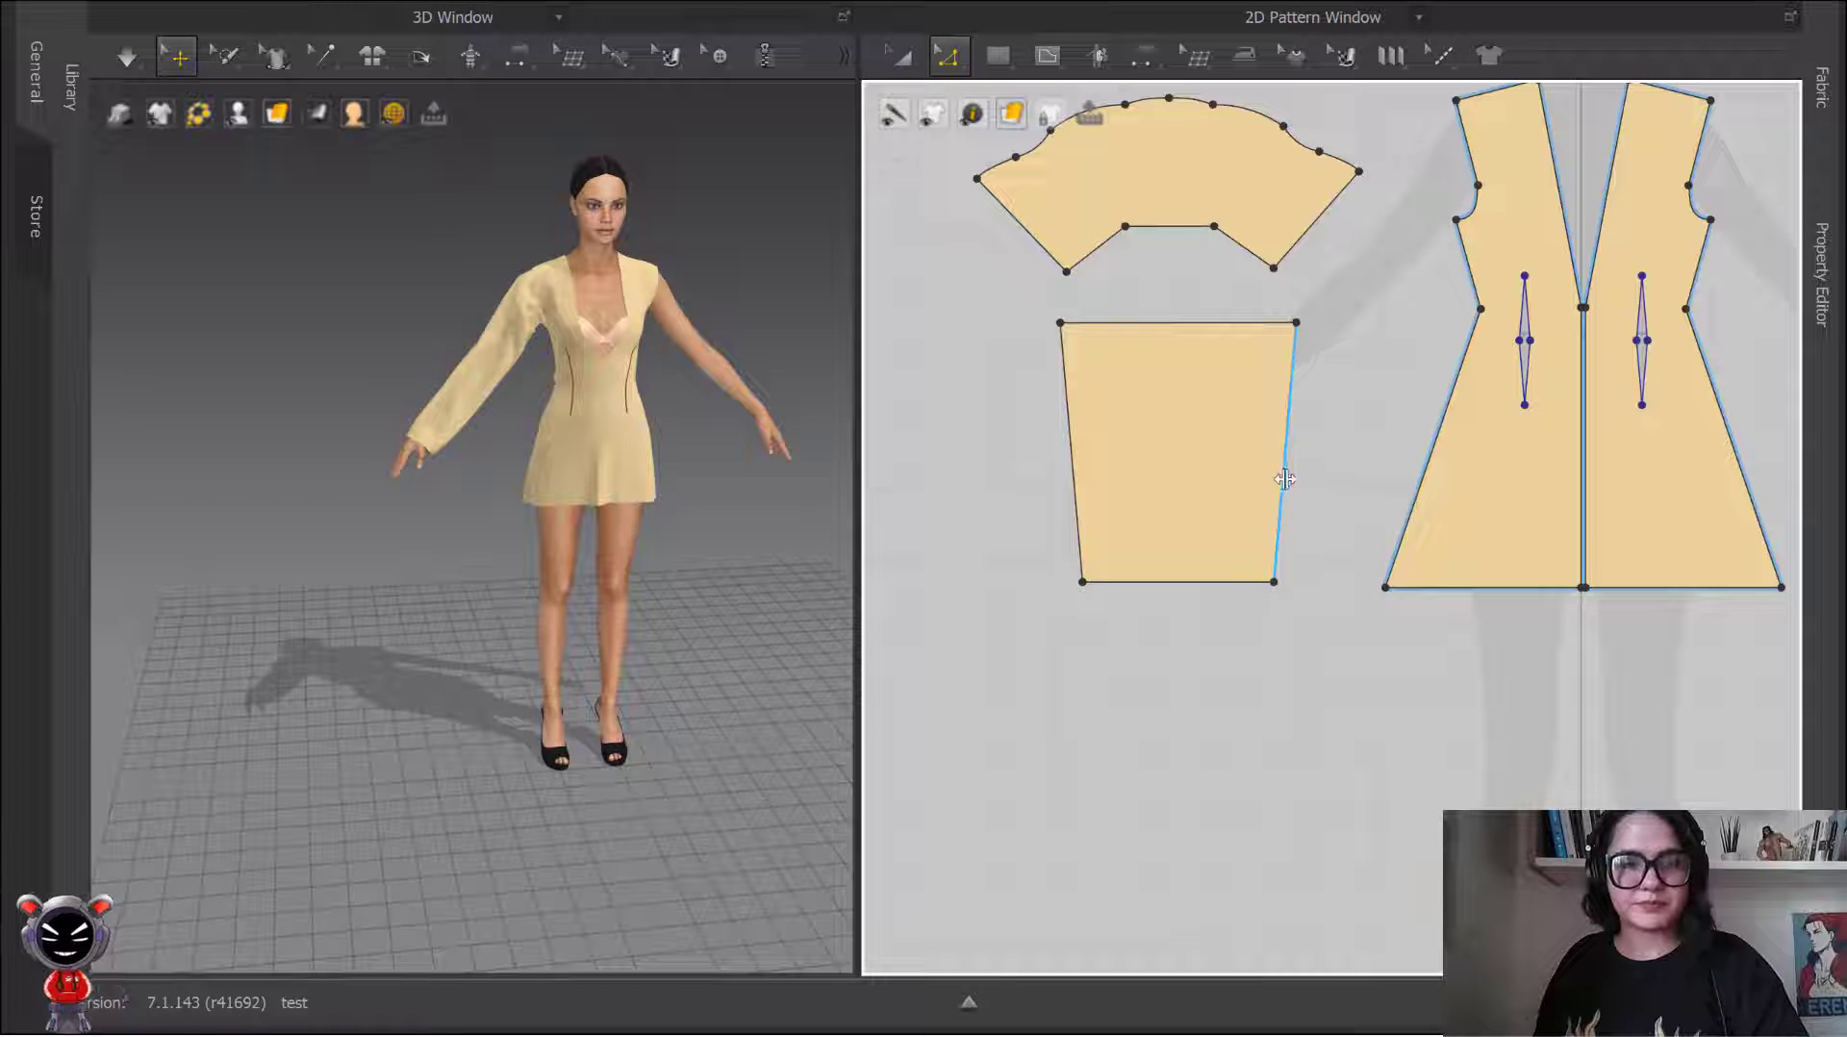
Step: Narrow the lower sleeve piece evenly from both sides, then simulate it while pulling the upper sleeve fabric into place
{"action": "key", "text": "a"}
{"action": "left_click", "coordinate": [1145, 446]}
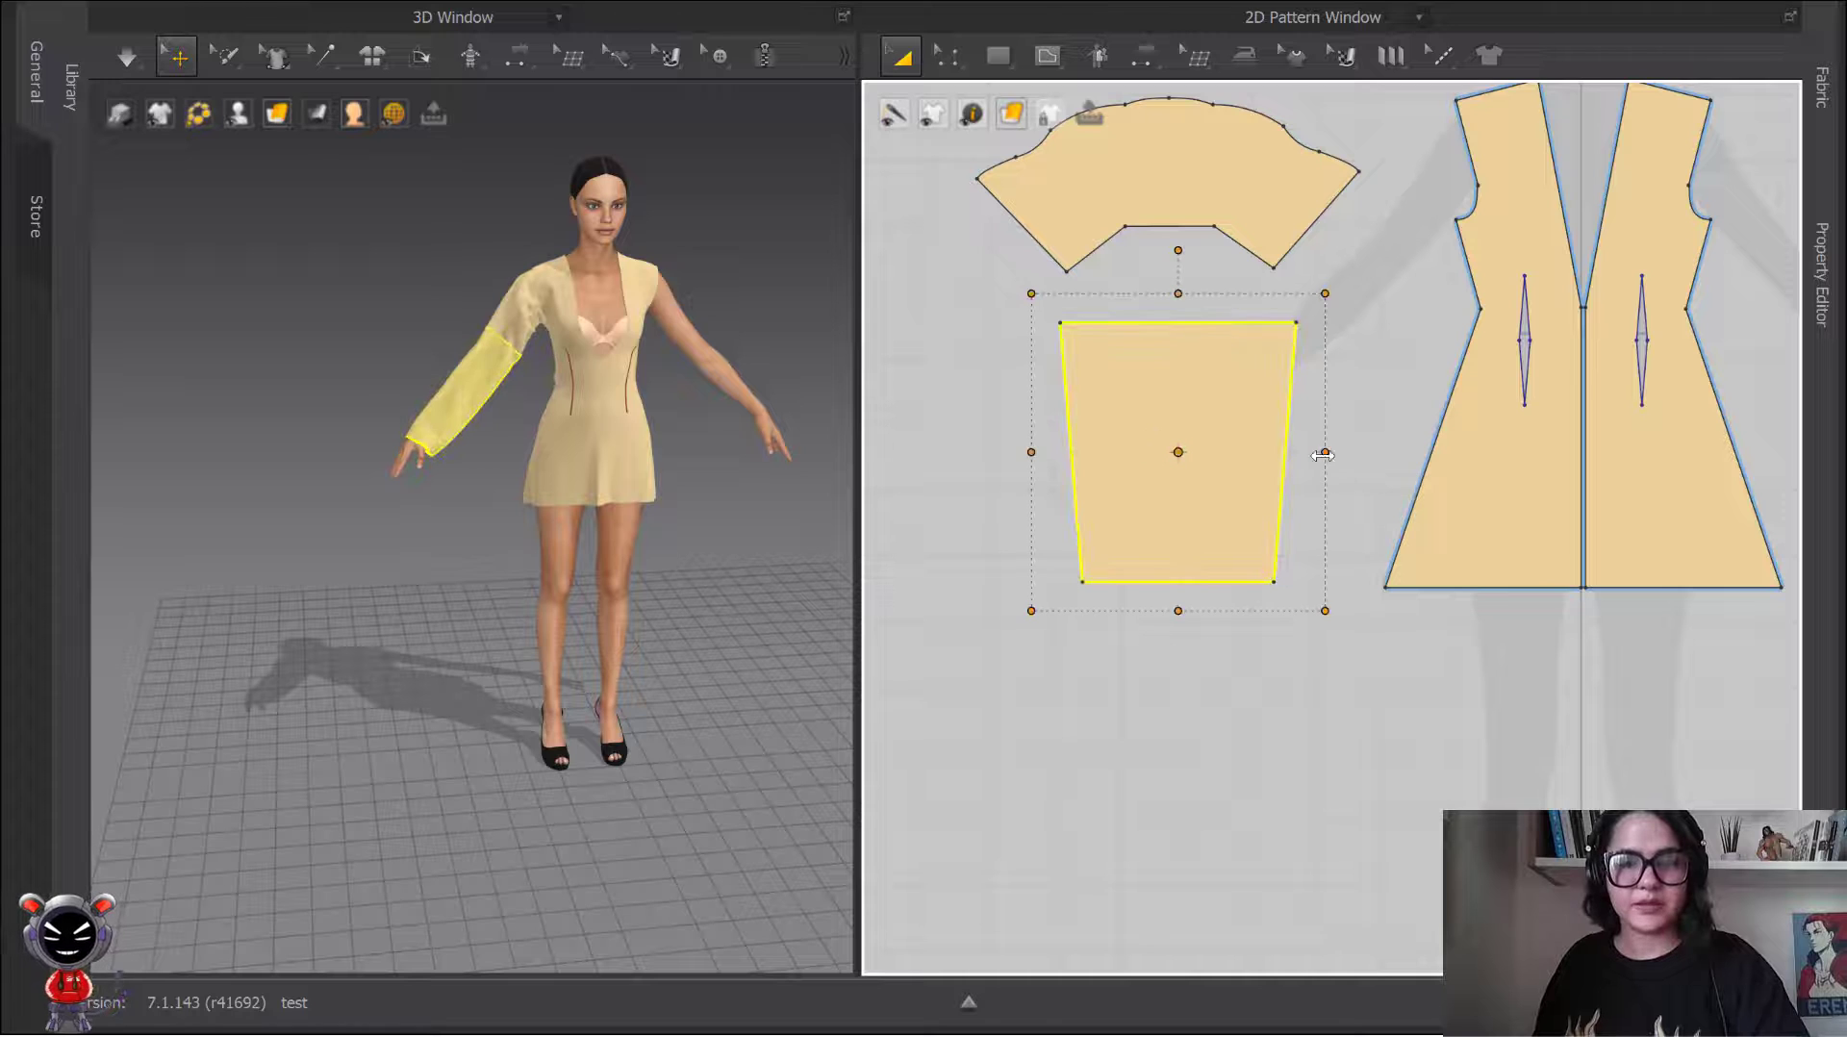
{"action": "left_click_drag", "start_coordinate": [1330, 450], "coordinate": [1290, 454]}
{"action": "key", "text": "space"}
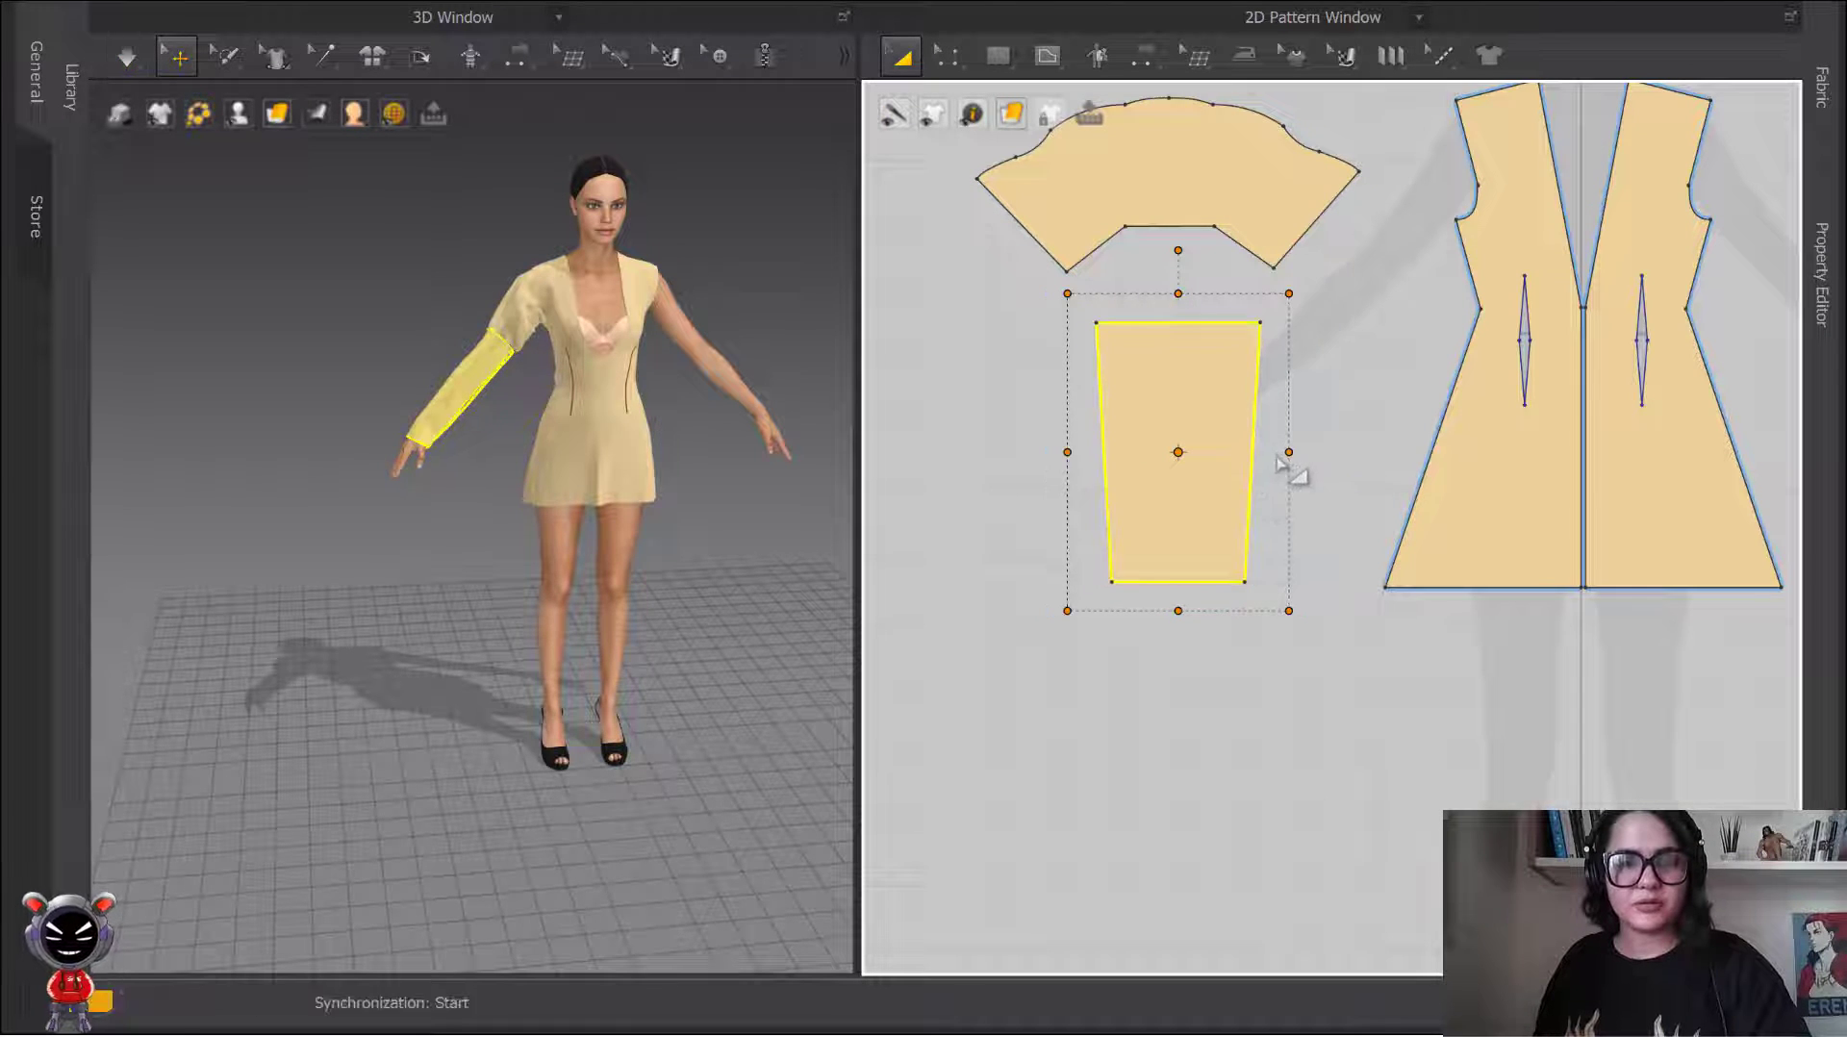
{"action": "left_click", "coordinate": [1278, 749]}
{"action": "left_click", "coordinate": [534, 323]}
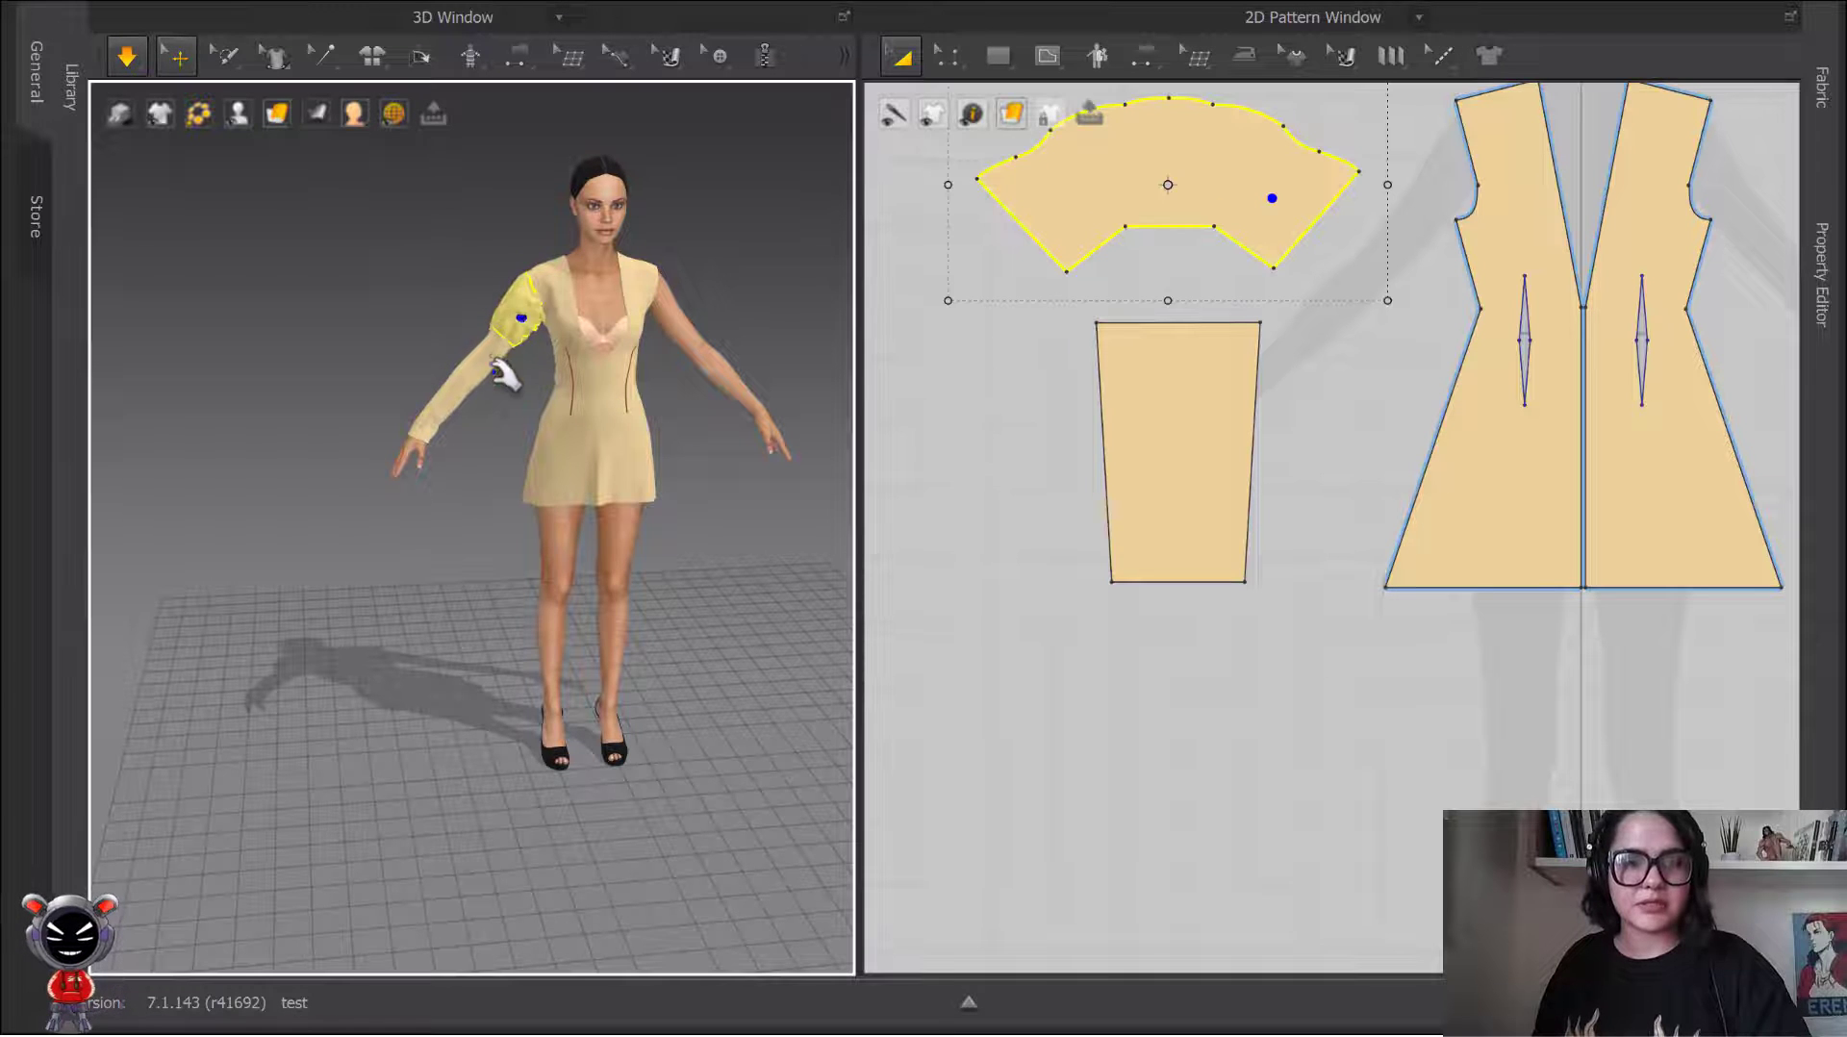
{"action": "key", "text": "space"}
Step: Paste a mirrored copy of both sleeve pieces beyond the back panels, simulate the second sleeve on the other arm, and clear the selection
{"action": "scroll", "coordinate": [1113, 462], "scroll_direction": "down", "scroll_amount": 3}
{"action": "mouse_move", "coordinate": [1006, 602]}
{"action": "left_mouse_down"}
{"action": "mouse_move", "coordinate": [1171, 470]}
{"action": "mouse_move", "coordinate": [1204, 213]}
{"action": "left_mouse_up"}
{"action": "left_click_drag", "start_coordinate": [960, 199], "coordinate": [1214, 659]}
{"action": "middle_click_drag", "start_coordinate": [1329, 679], "coordinate": [1245, 729]}
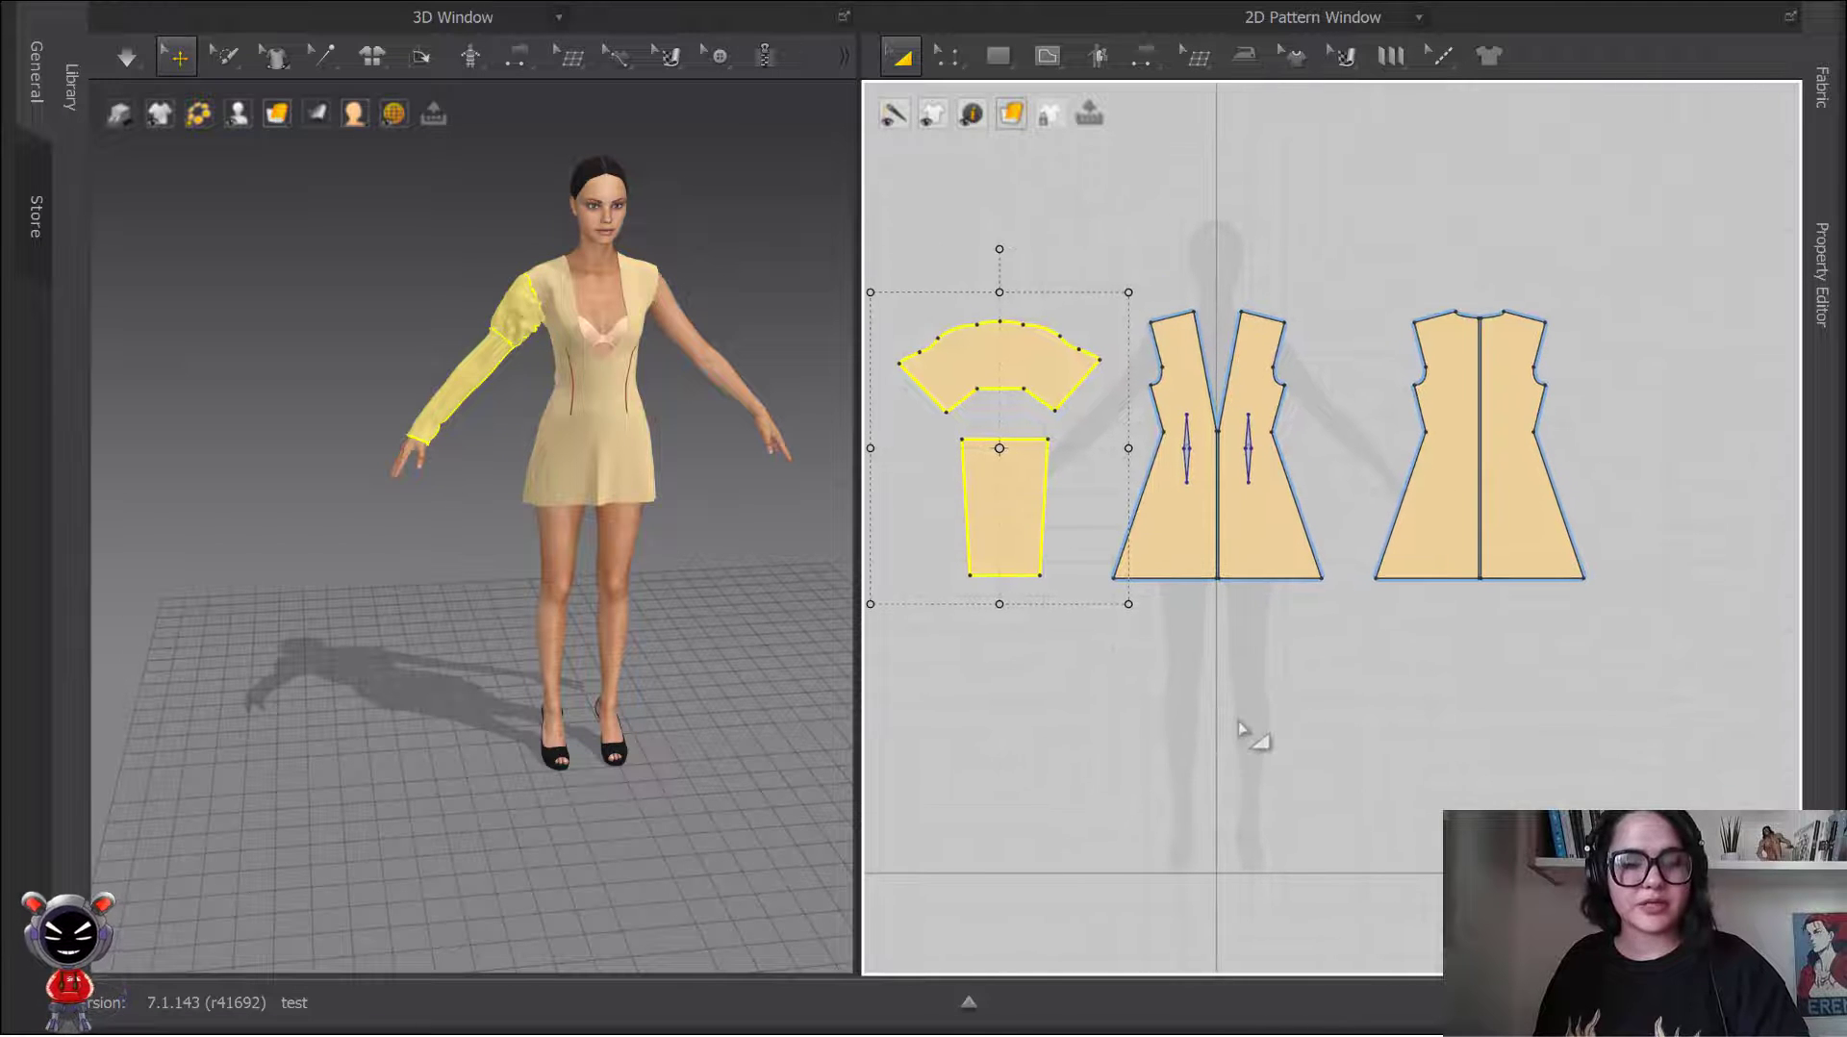
{"action": "key", "text": "ctrl+r"}
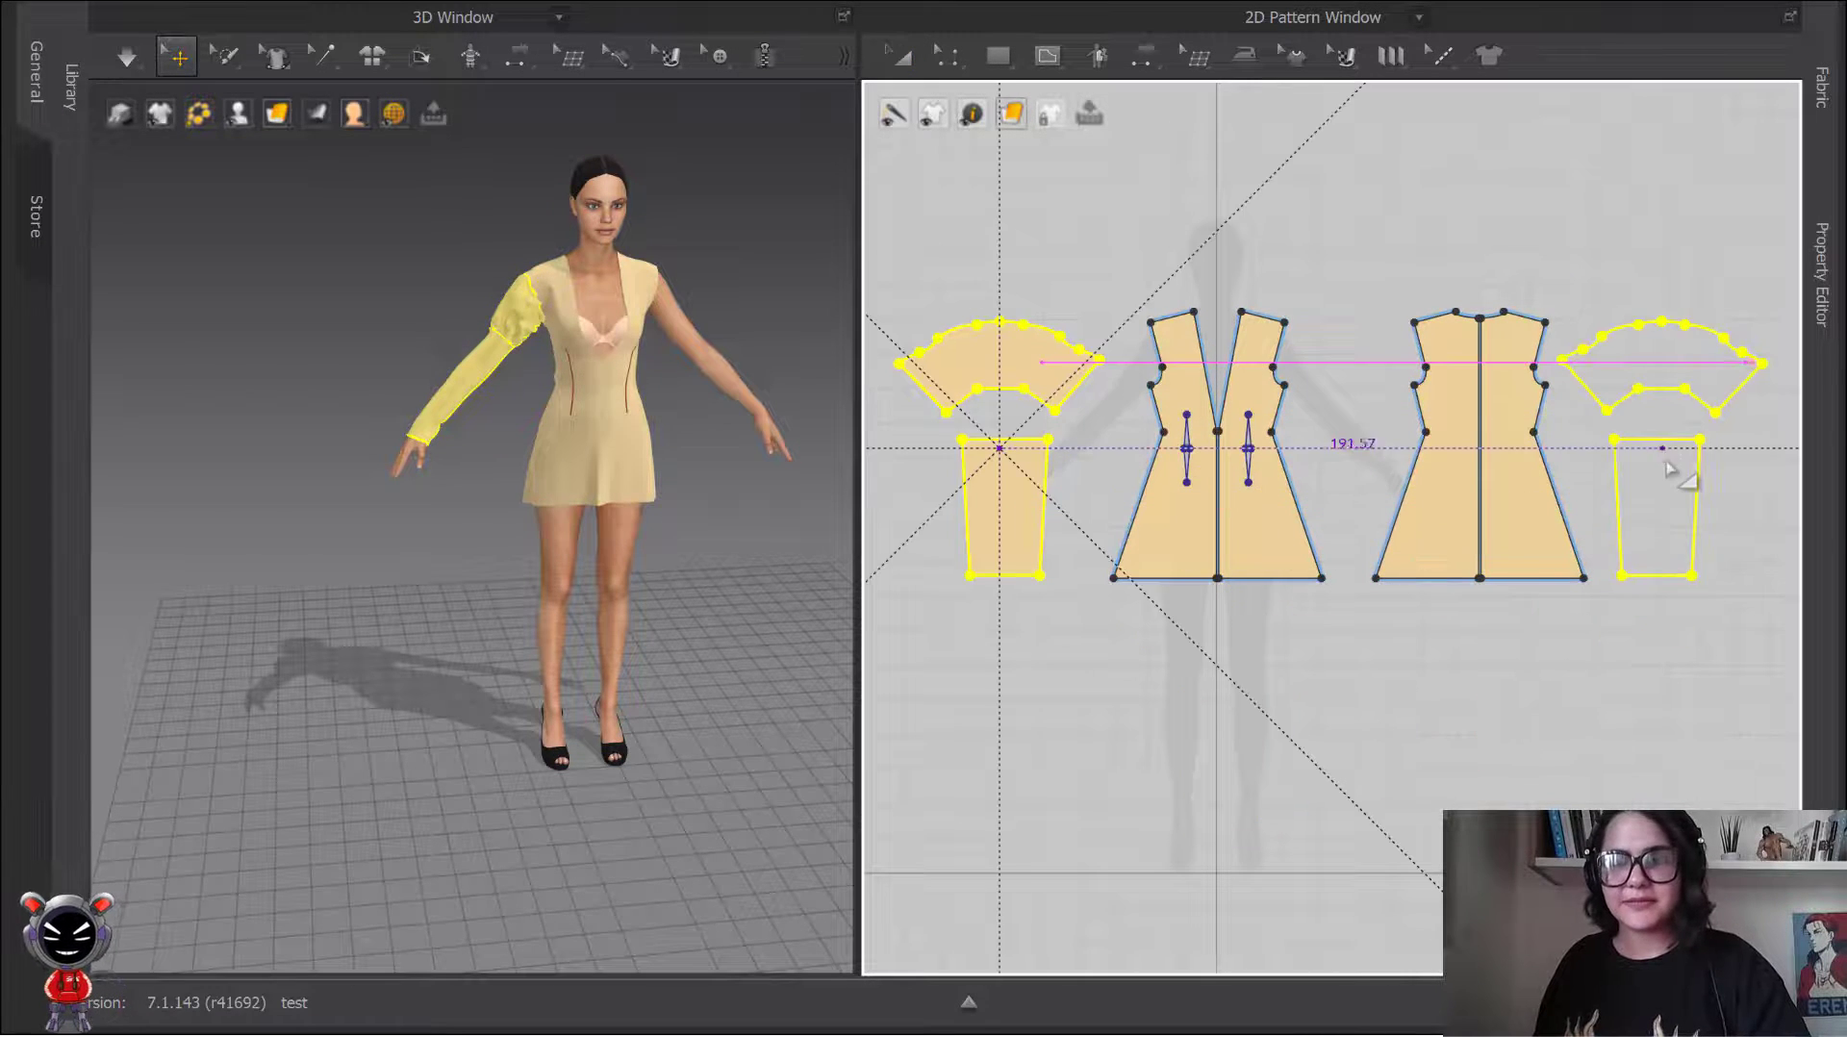
{"action": "left_click", "coordinate": [1682, 466]}
{"action": "key", "text": "space"}
{"action": "key", "text": "z"}
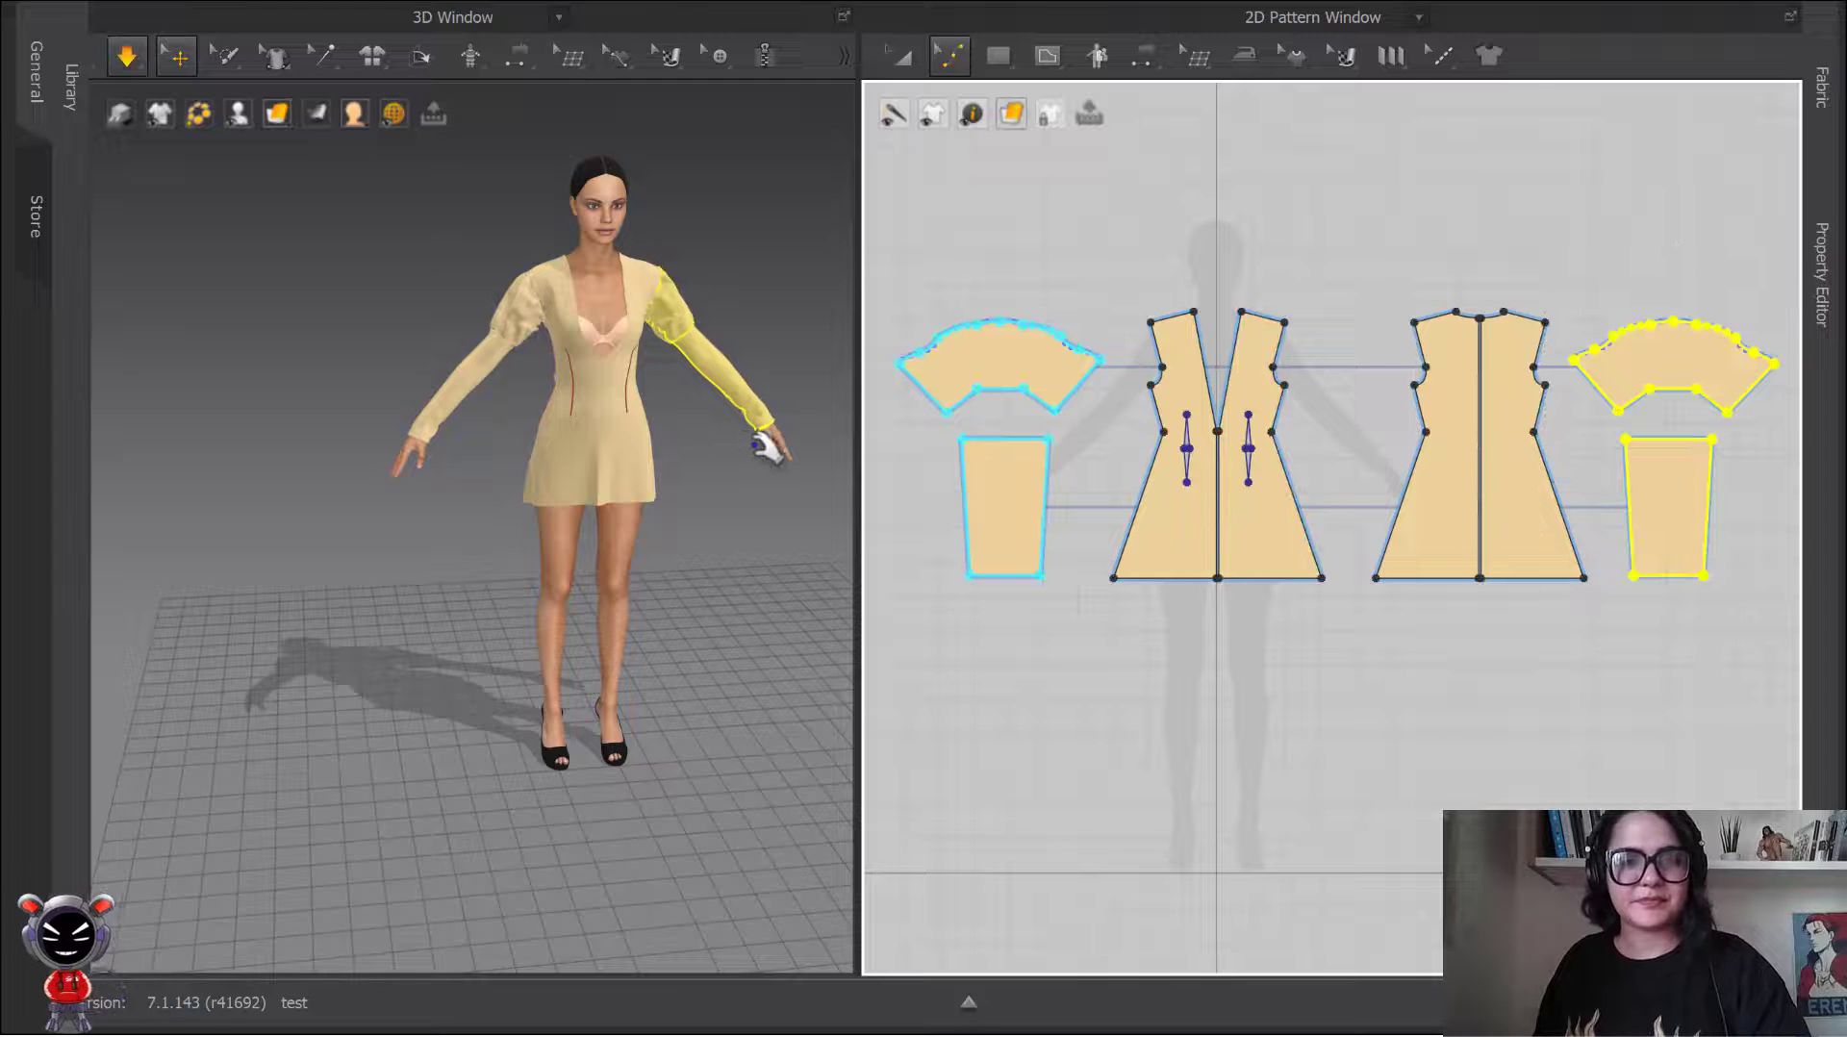
{"action": "left_click", "coordinate": [1270, 206]}
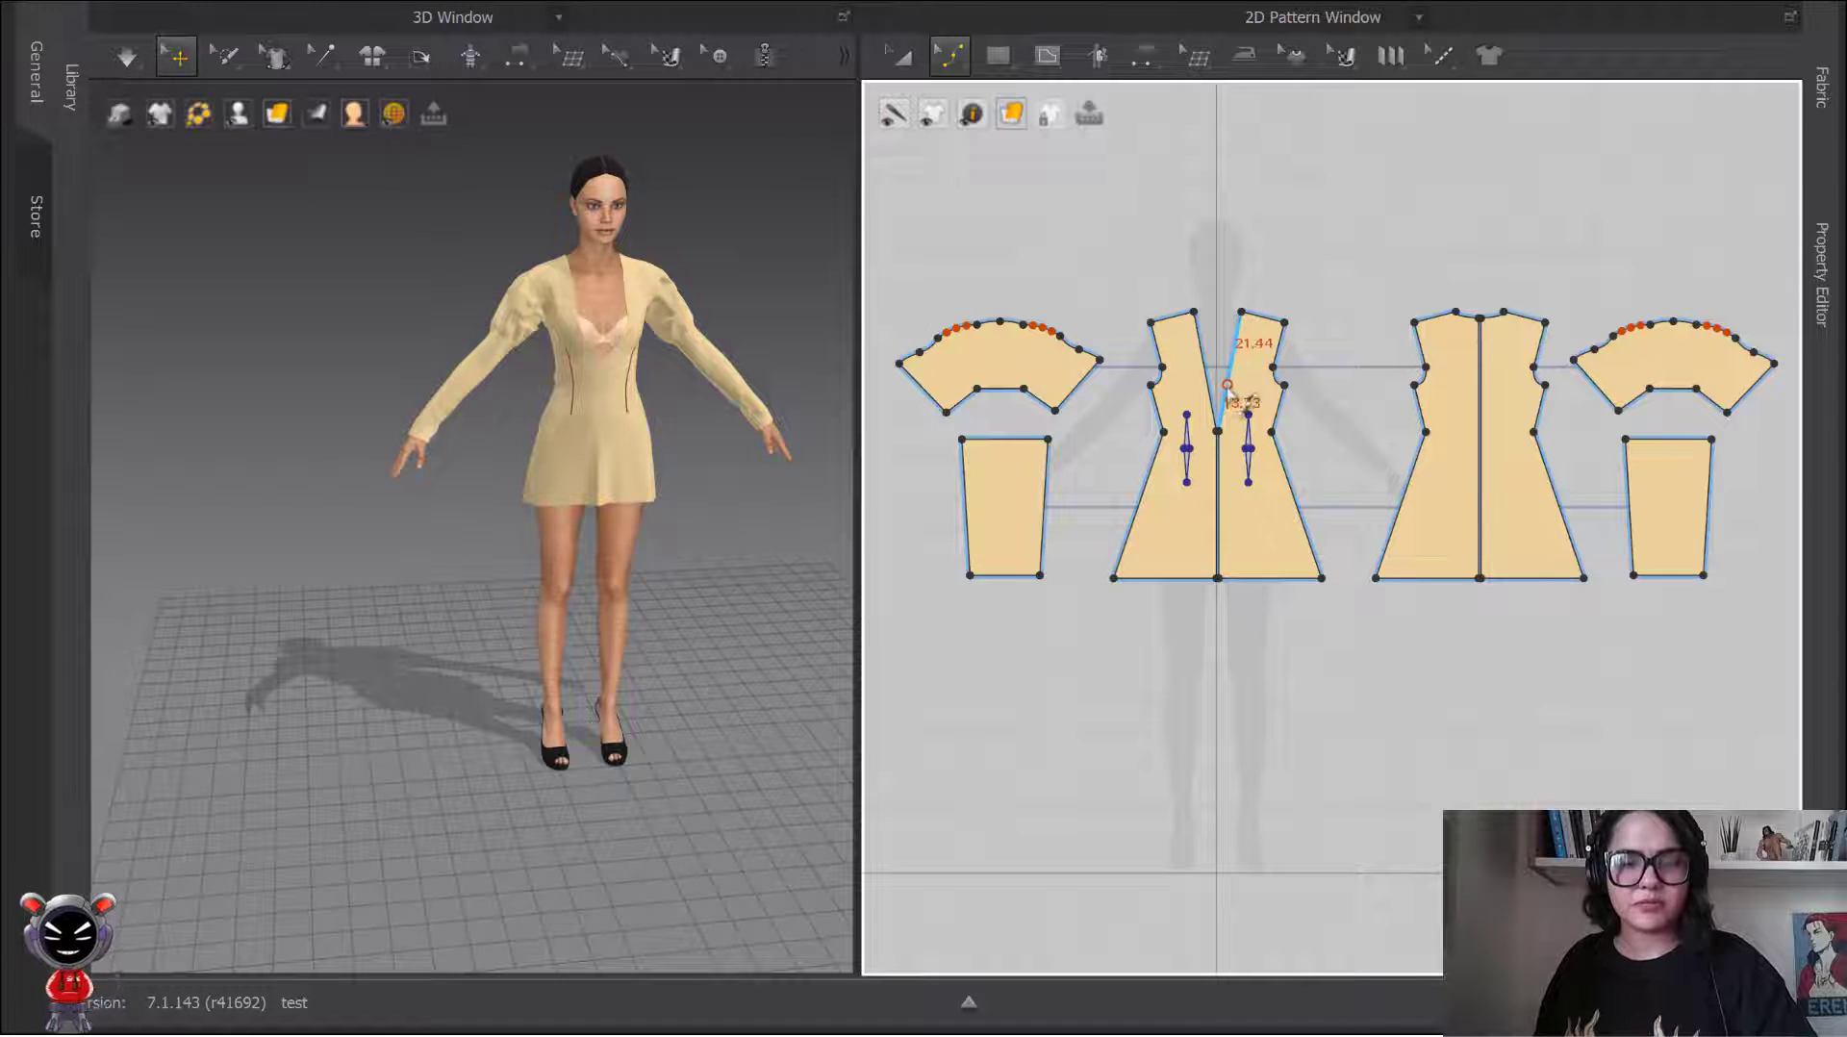
Step: Examine the front neckline edges in the pattern and on the avatar from above the shoulder
{"action": "scroll", "coordinate": [1220, 363], "scroll_direction": "up", "scroll_amount": 4}
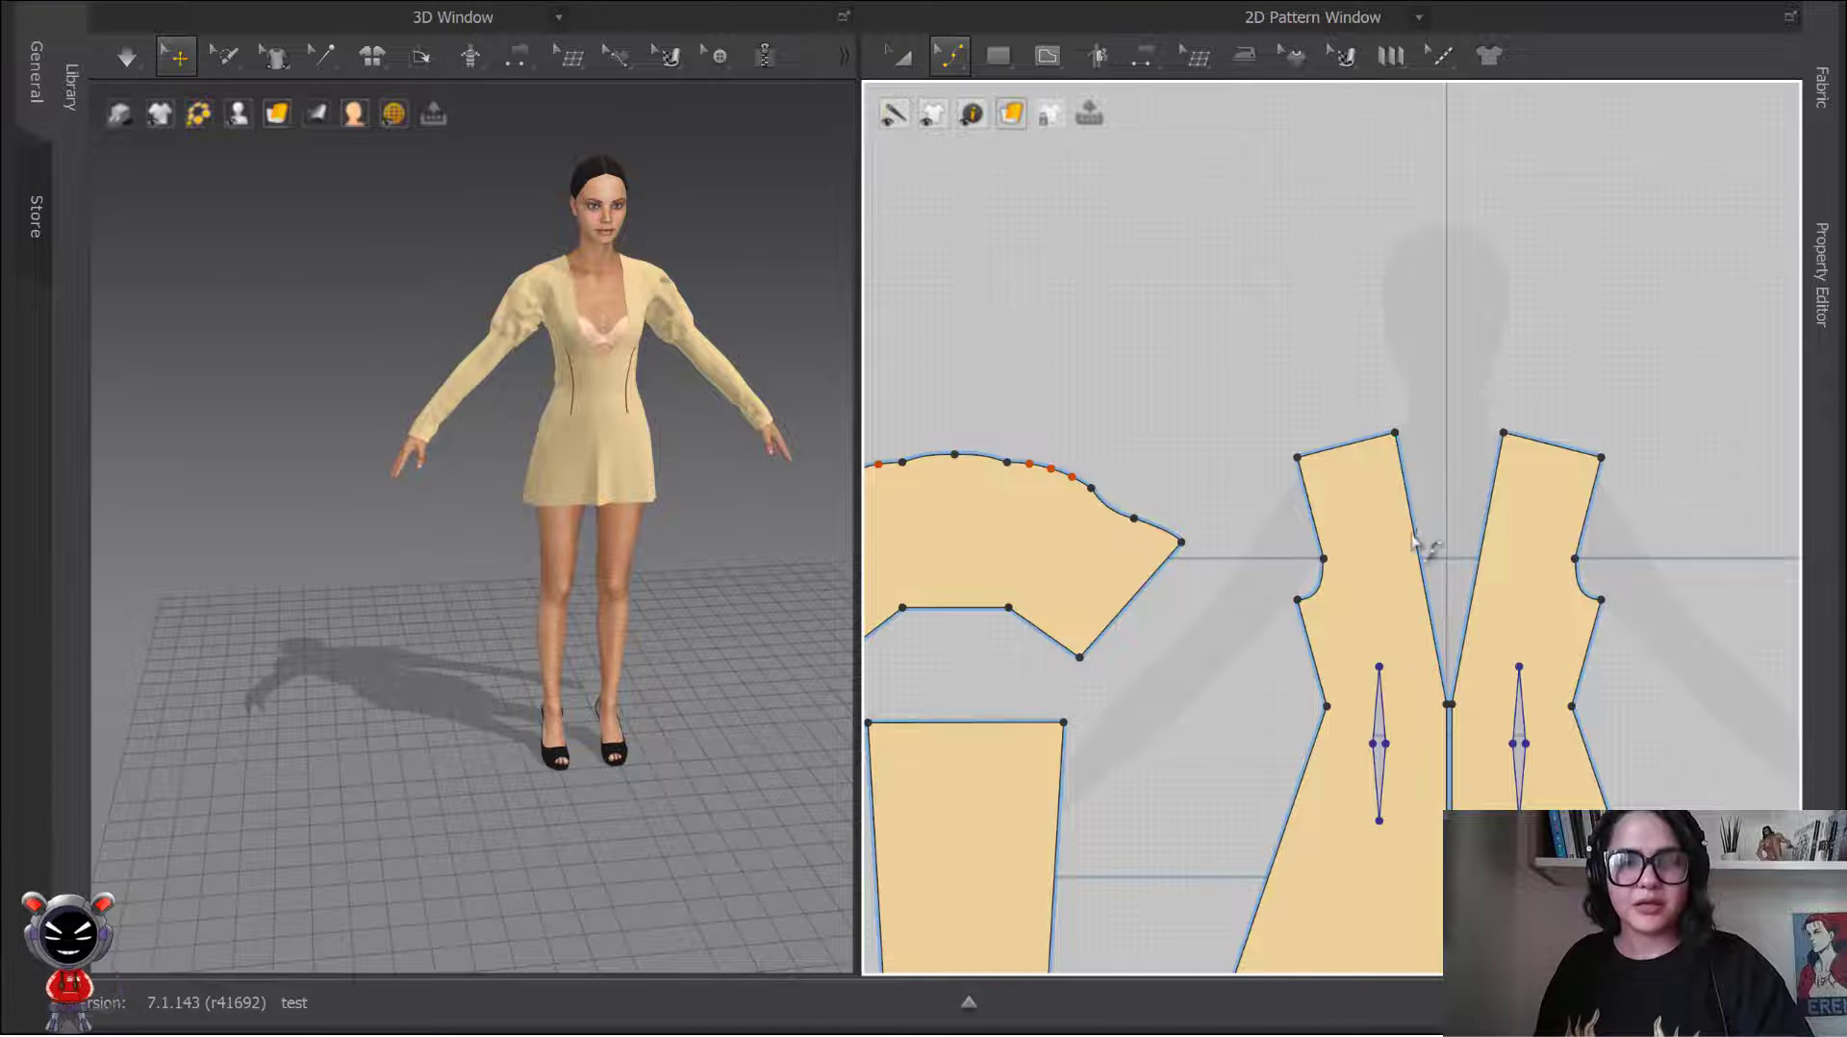
{"action": "scroll", "coordinate": [1443, 537], "scroll_direction": "up", "scroll_amount": 2}
{"action": "middle_click_drag", "start_coordinate": [1439, 534], "coordinate": [1294, 431]}
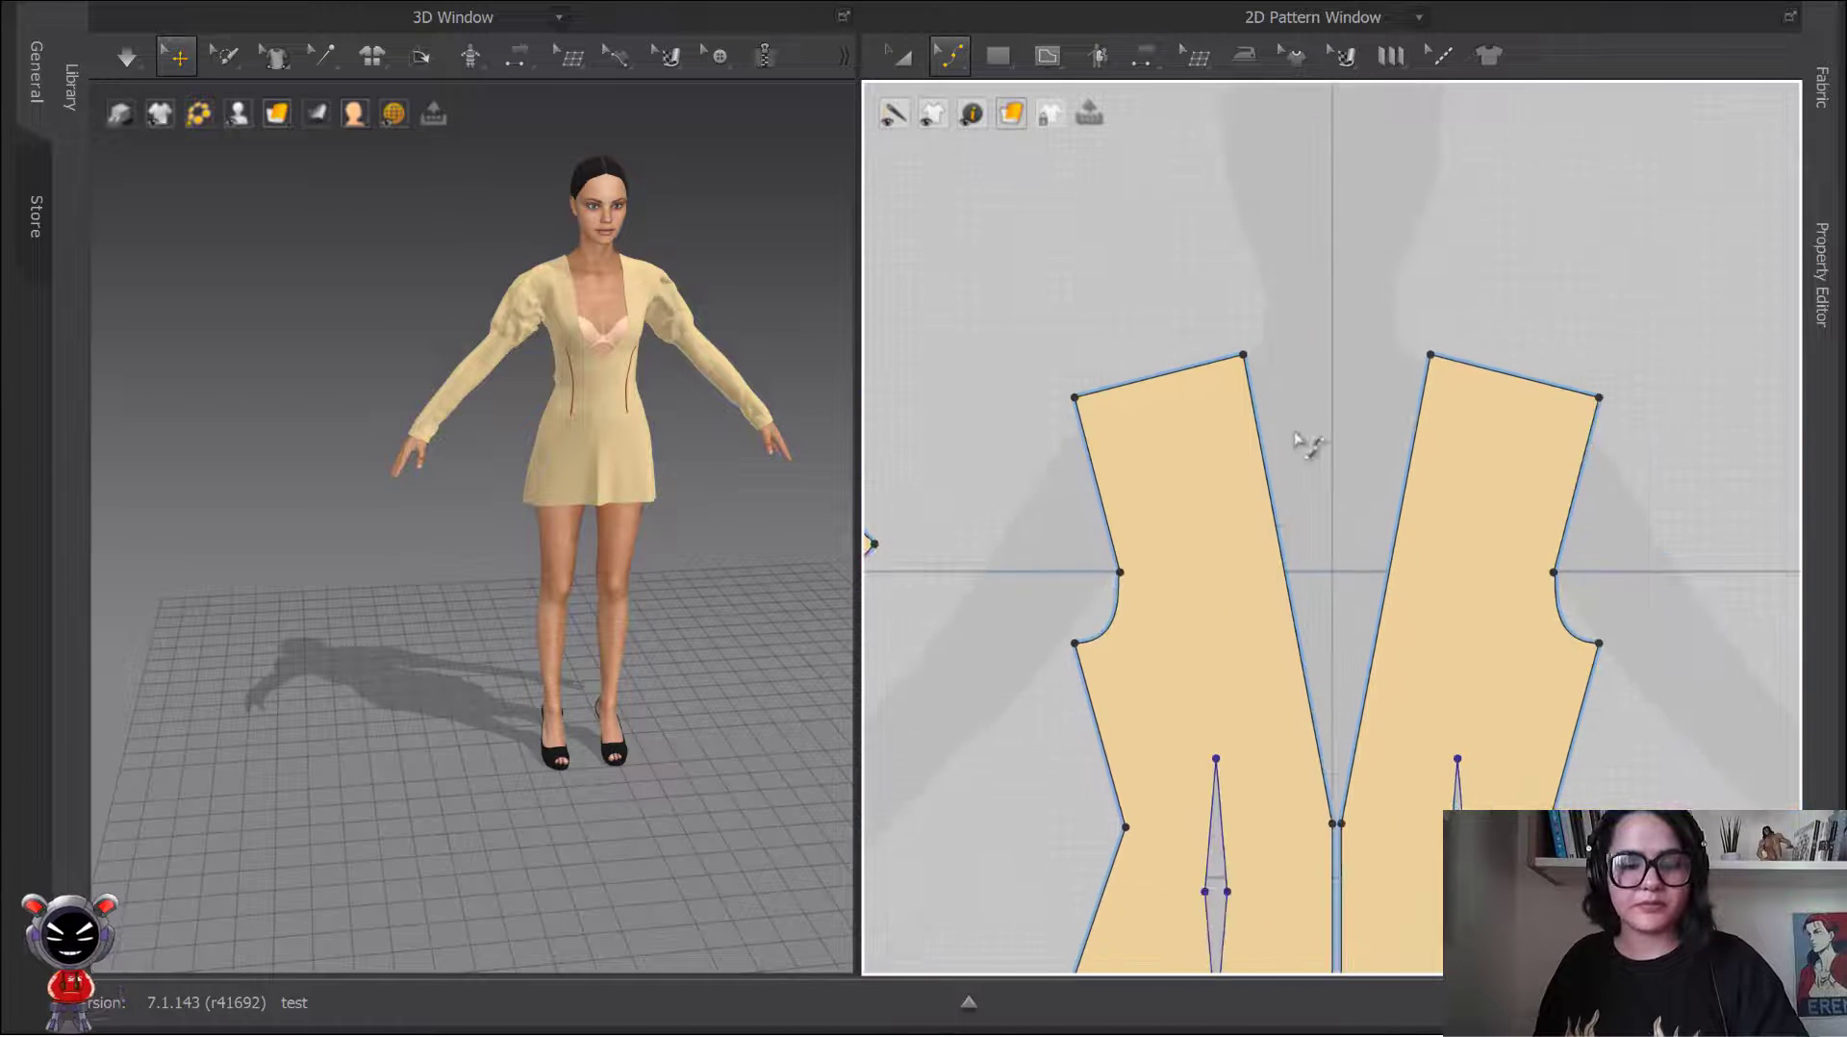
{"action": "scroll", "coordinate": [567, 277], "scroll_direction": "up", "scroll_amount": 2}
{"action": "middle_click_drag", "start_coordinate": [574, 280], "coordinate": [671, 433]}
{"action": "scroll", "coordinate": [671, 433], "scroll_direction": "down", "scroll_amount": 1}
{"action": "right_click_drag", "start_coordinate": [672, 433], "coordinate": [689, 452]}
{"action": "scroll", "coordinate": [700, 398], "scroll_direction": "up", "scroll_amount": 2}
{"action": "scroll", "coordinate": [700, 396], "scroll_direction": "down", "scroll_amount": 4}
{"action": "left_click", "coordinate": [622, 404]}
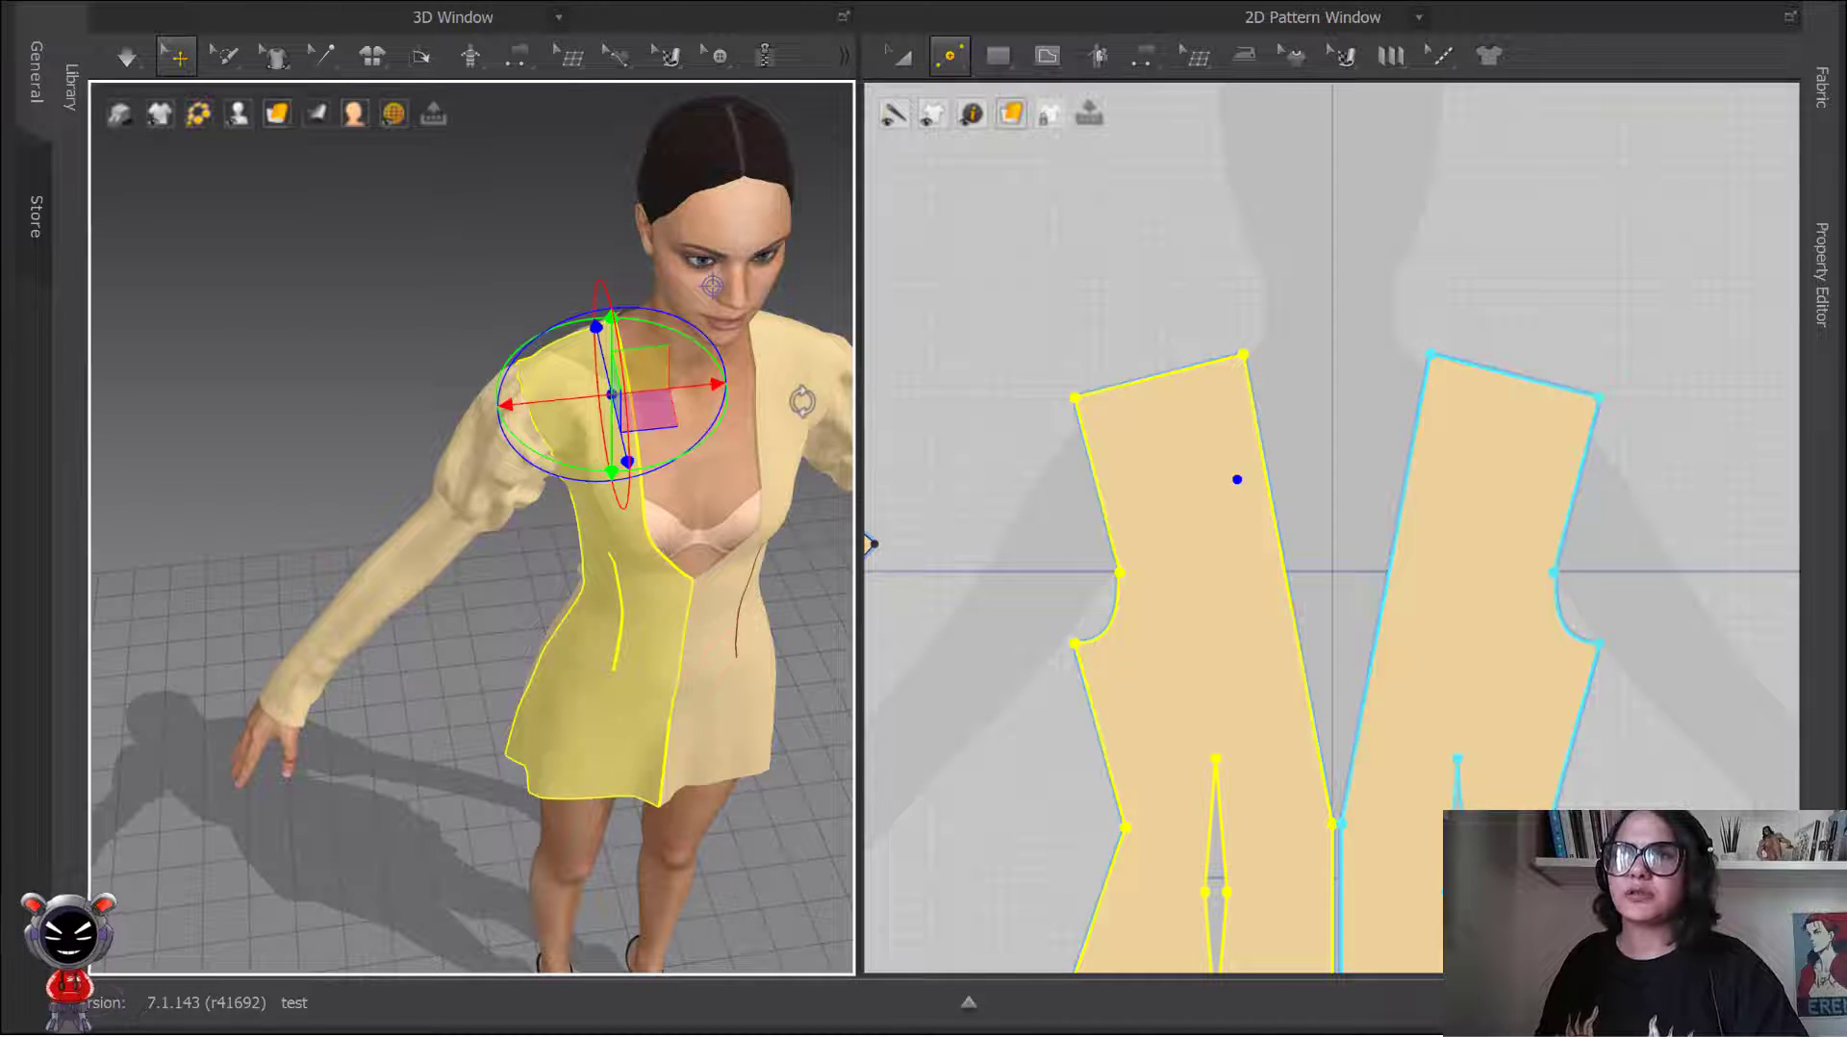
{"action": "left_click", "coordinate": [548, 241]}
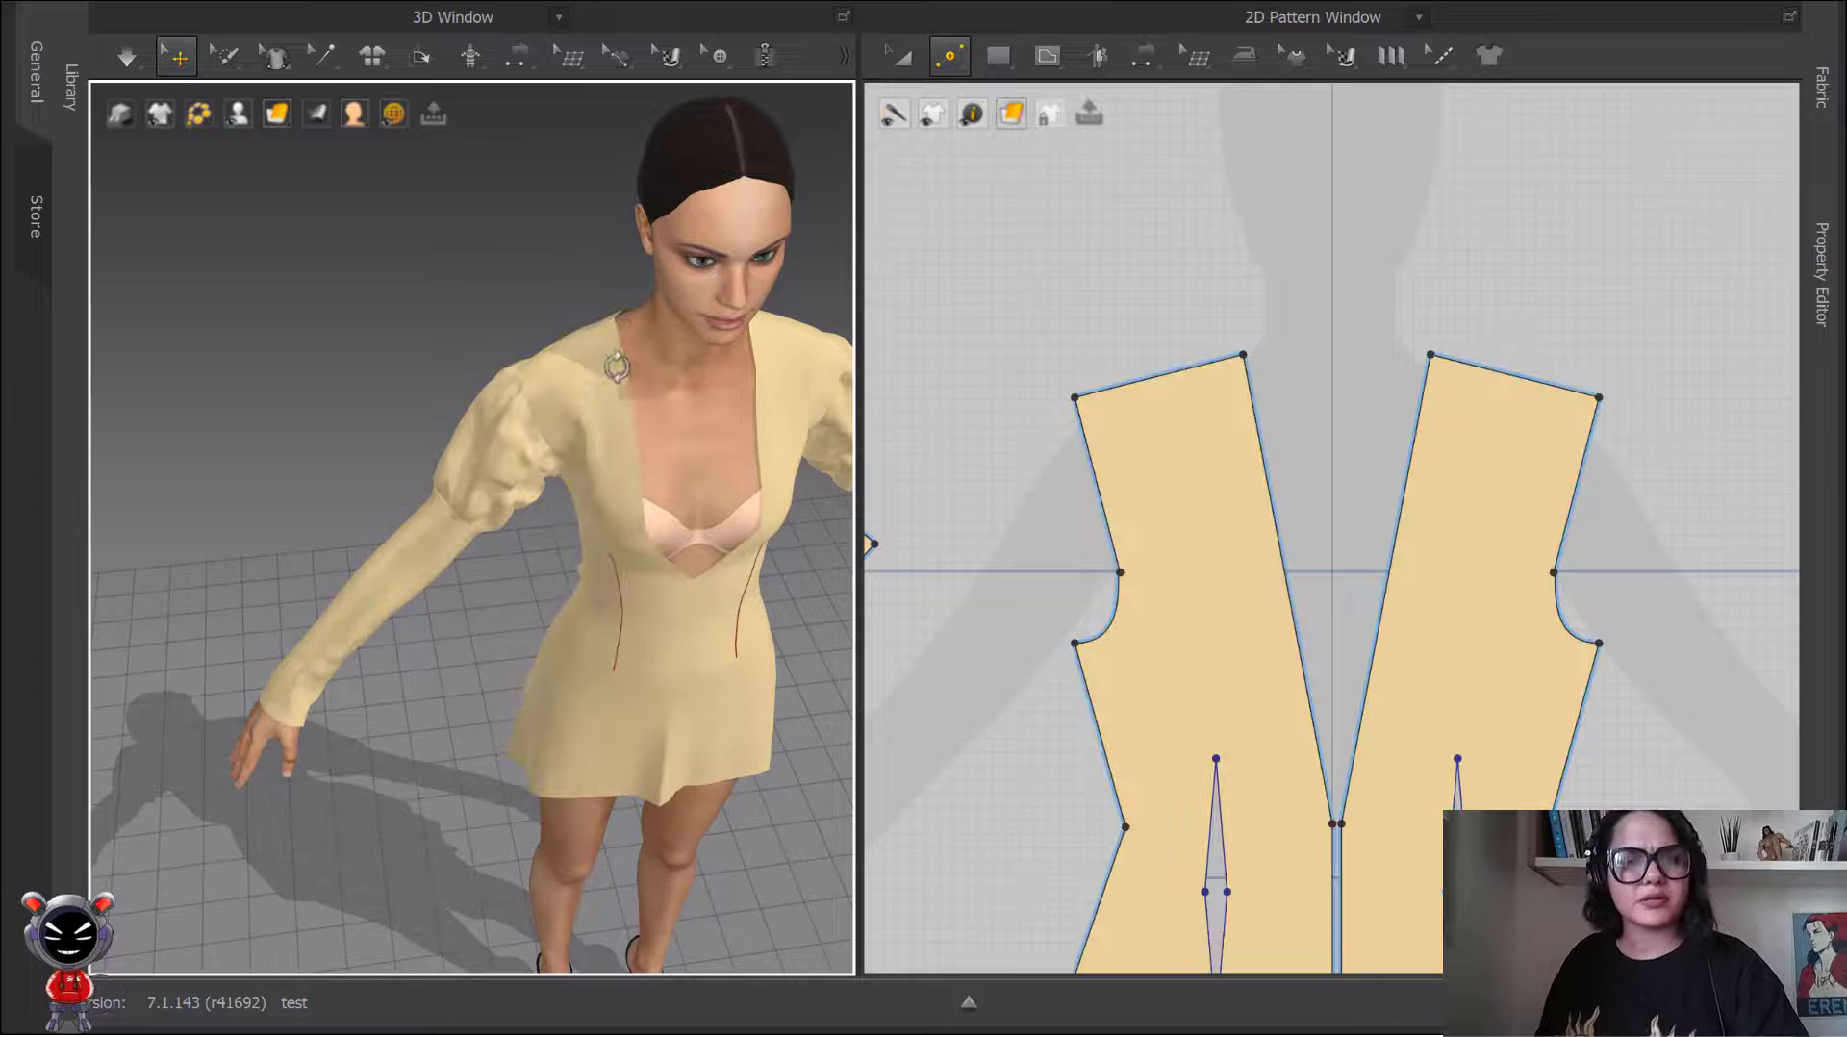
Step: Locate the spot on the draped front neckline and add a point there, about 9.3 cm below the shoulder corner
{"action": "left_click", "coordinate": [616, 382]}
{"action": "scroll", "coordinate": [1340, 504], "scroll_direction": "up", "scroll_amount": 5}
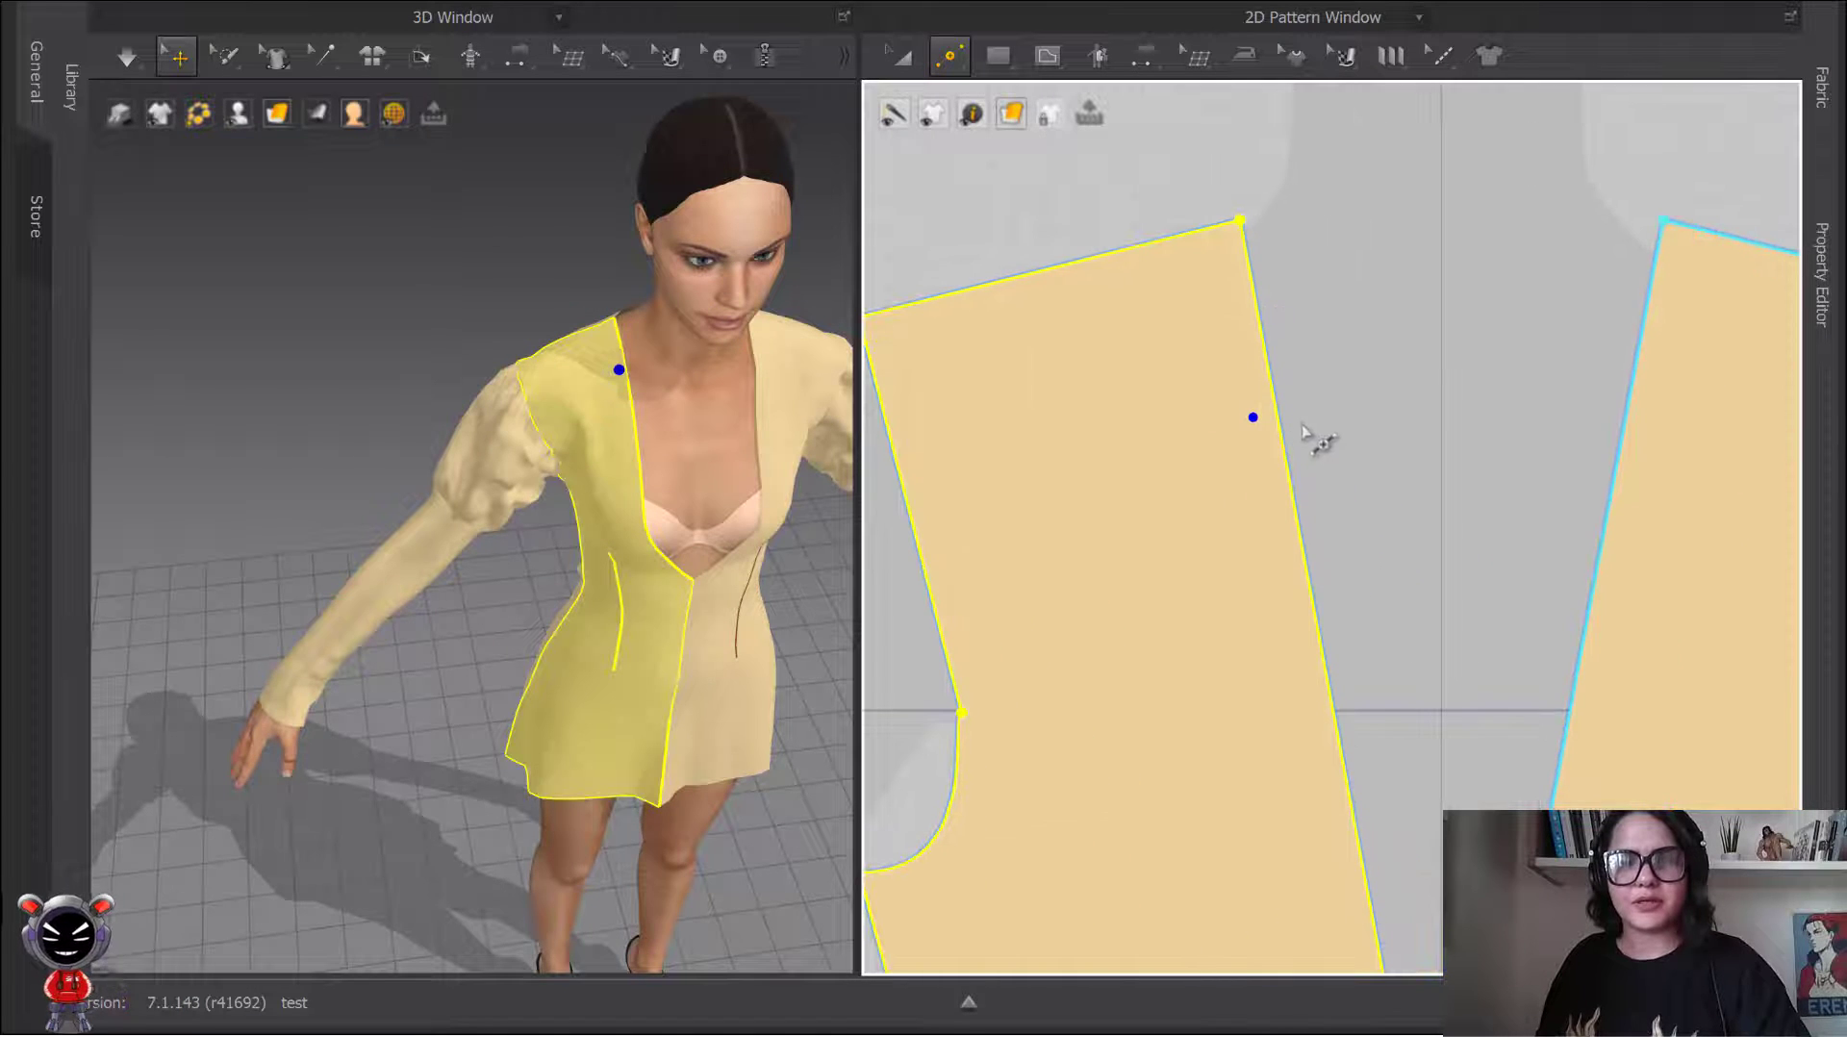
{"action": "right_click_drag", "start_coordinate": [680, 424], "coordinate": [610, 381]}
{"action": "left_click", "coordinate": [615, 393]}
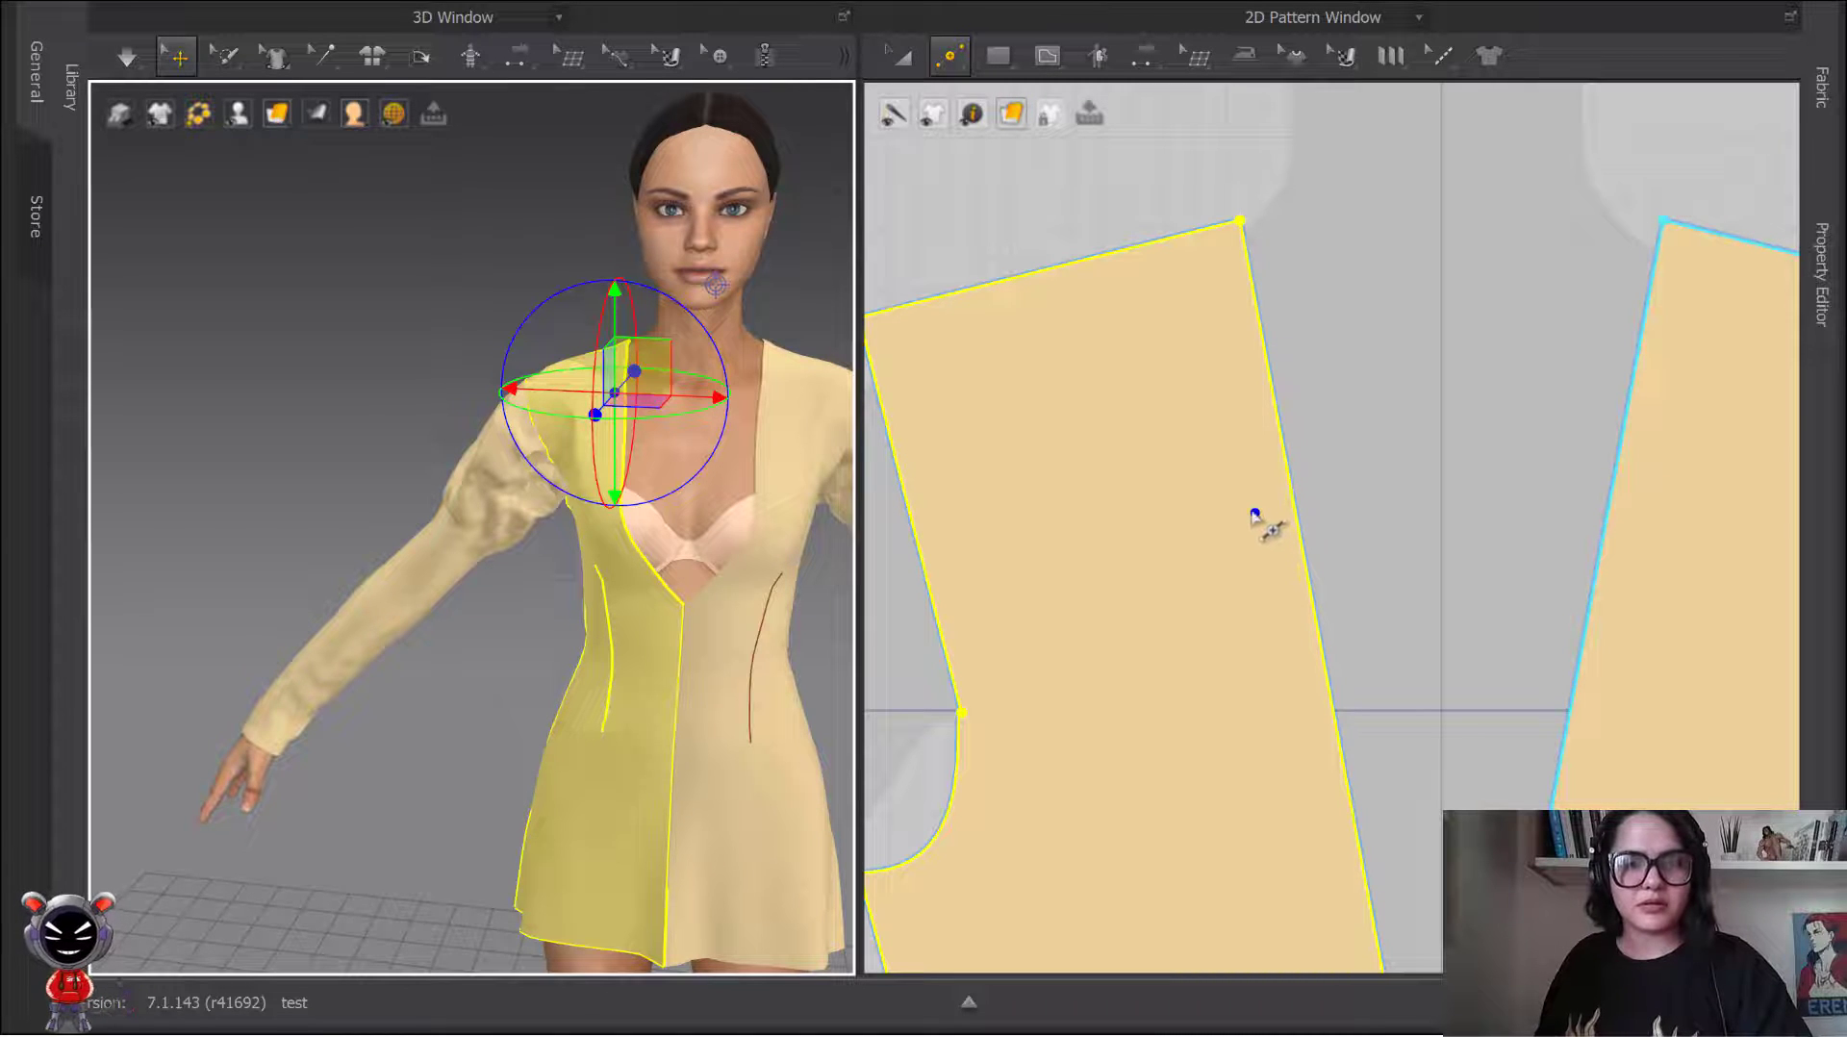
{"action": "left_click", "coordinate": [1294, 501]}
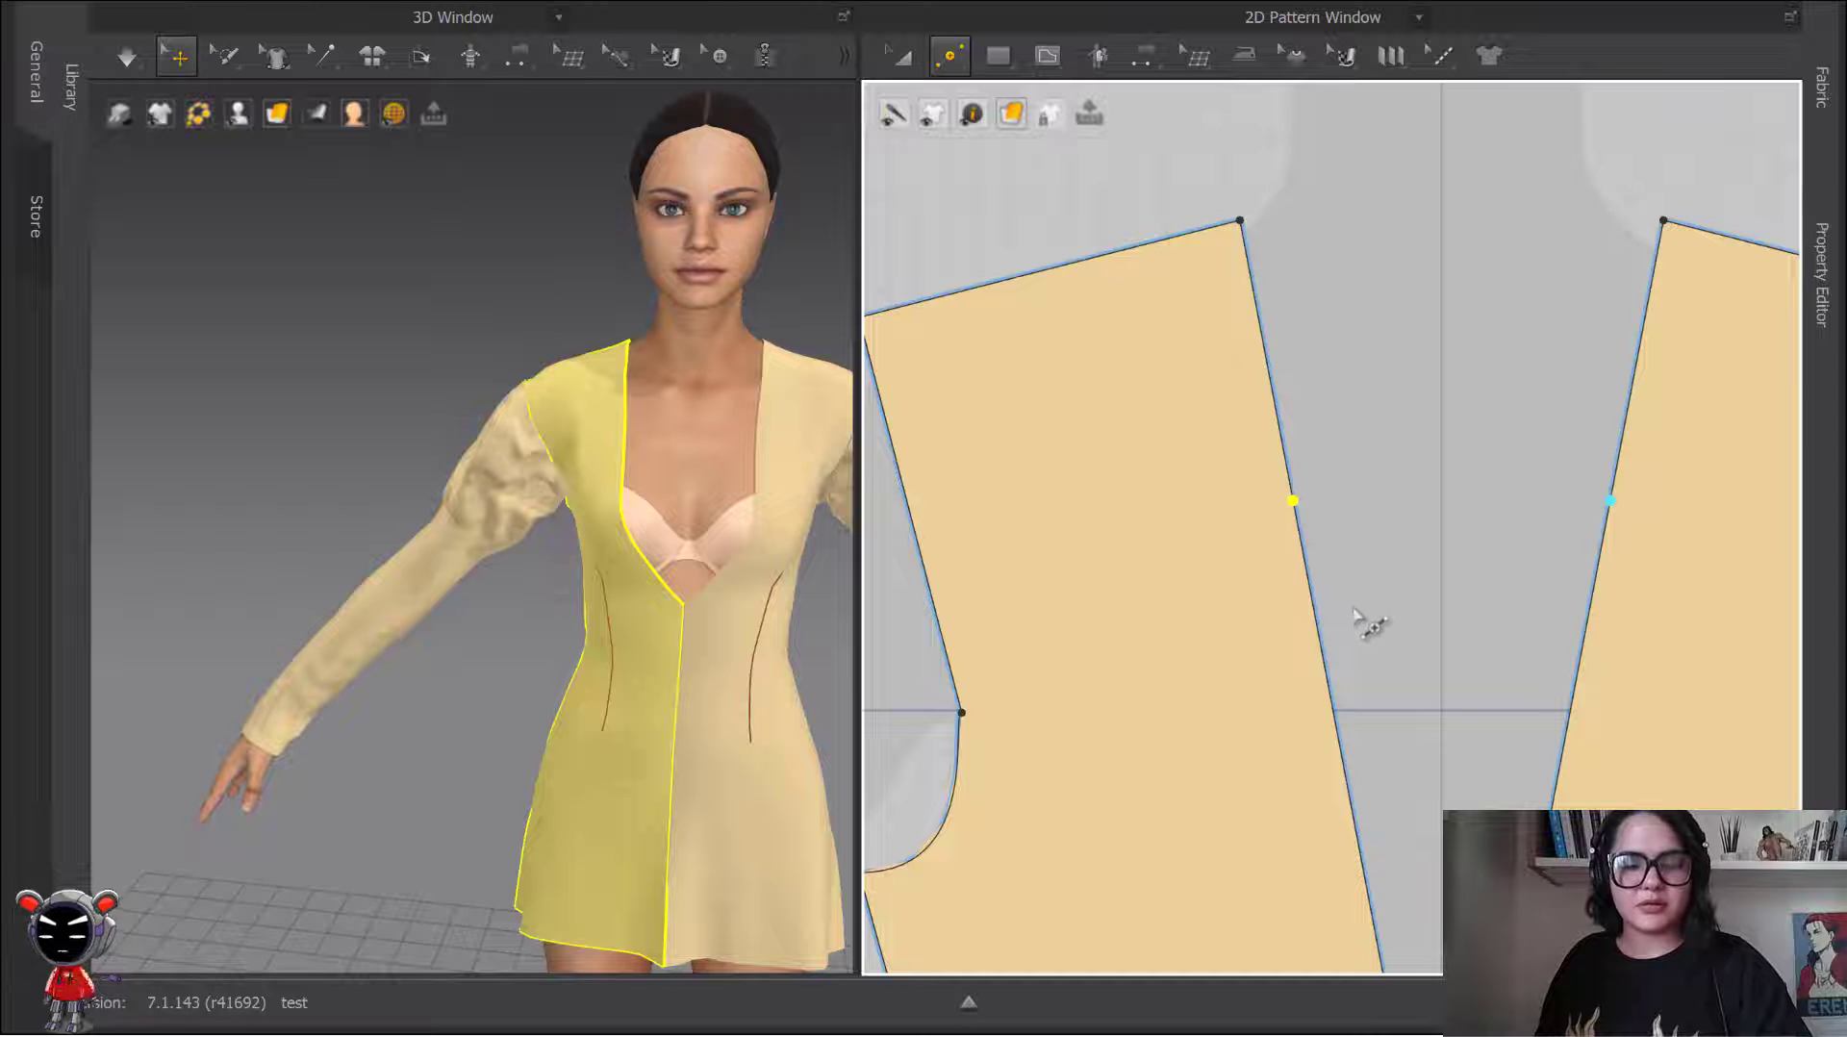
Step: Measure the combined length of the front neckline's upper segment and the back neckline curve in the line properties
{"action": "left_click", "coordinate": [1292, 441]}
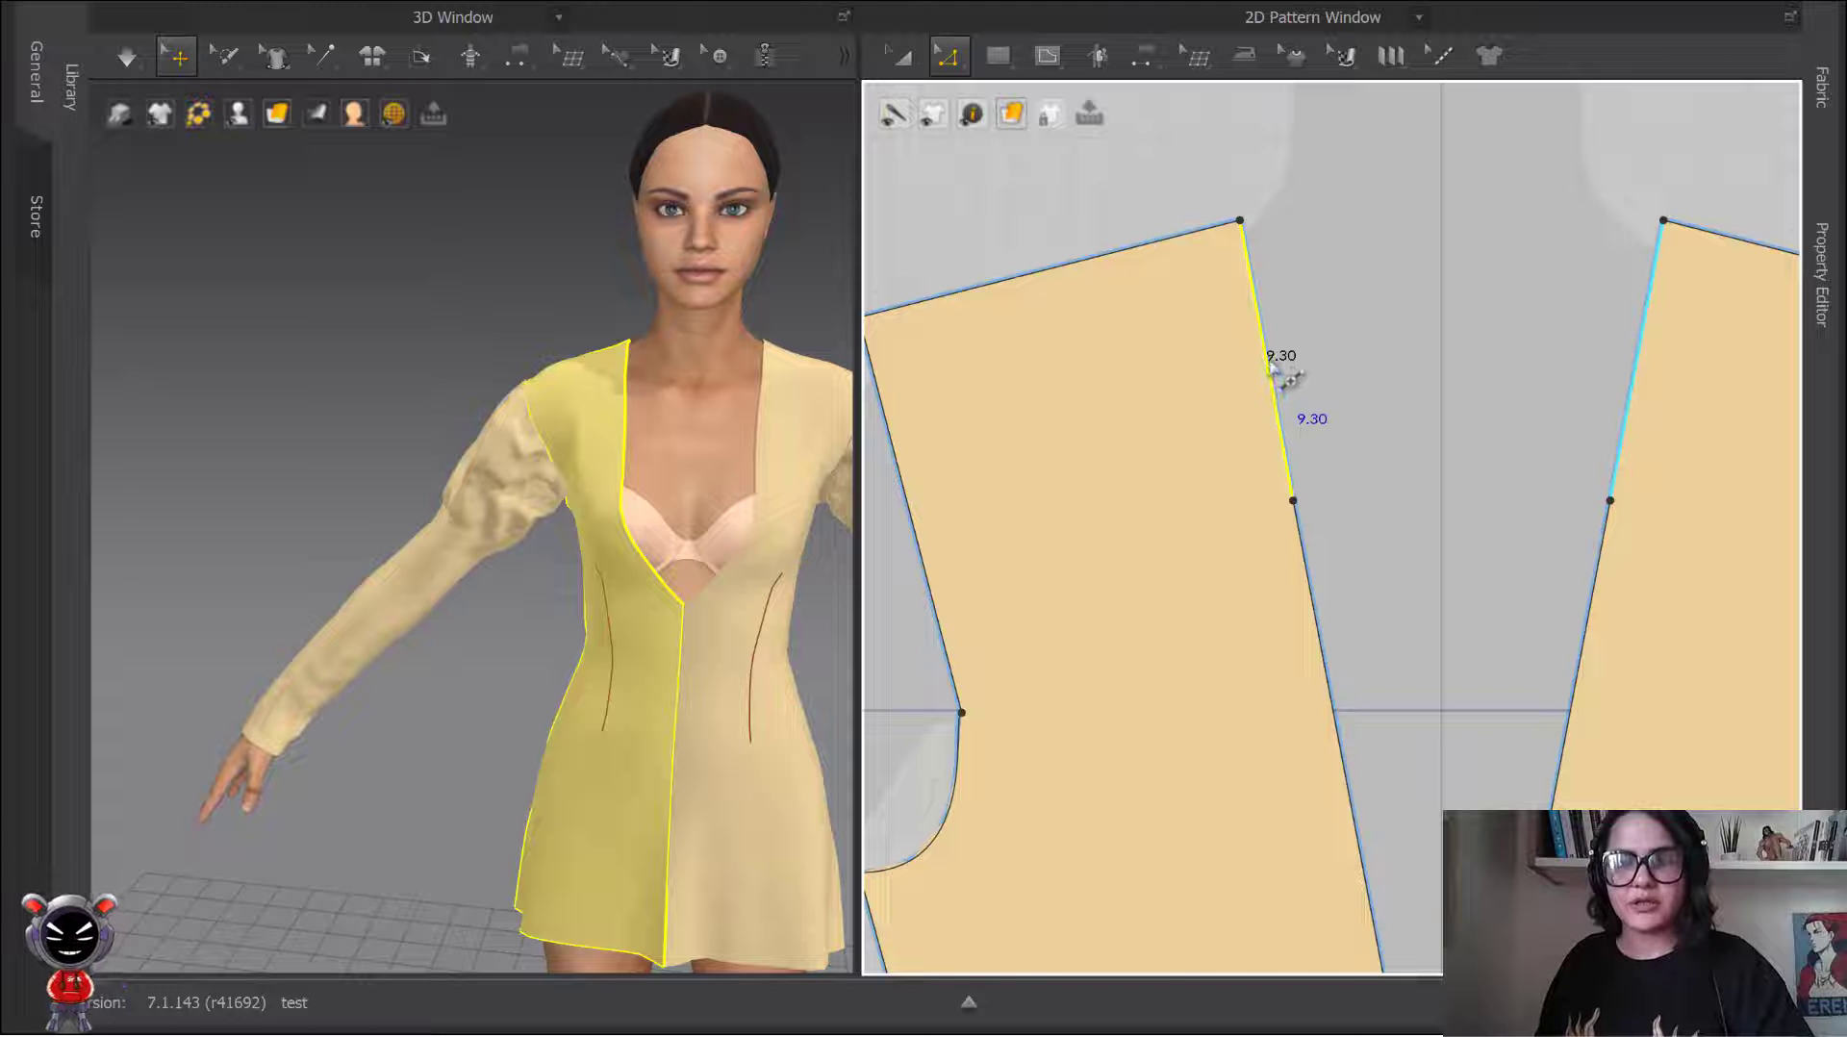
{"action": "scroll", "coordinate": [1422, 392], "scroll_direction": "down", "scroll_amount": 4}
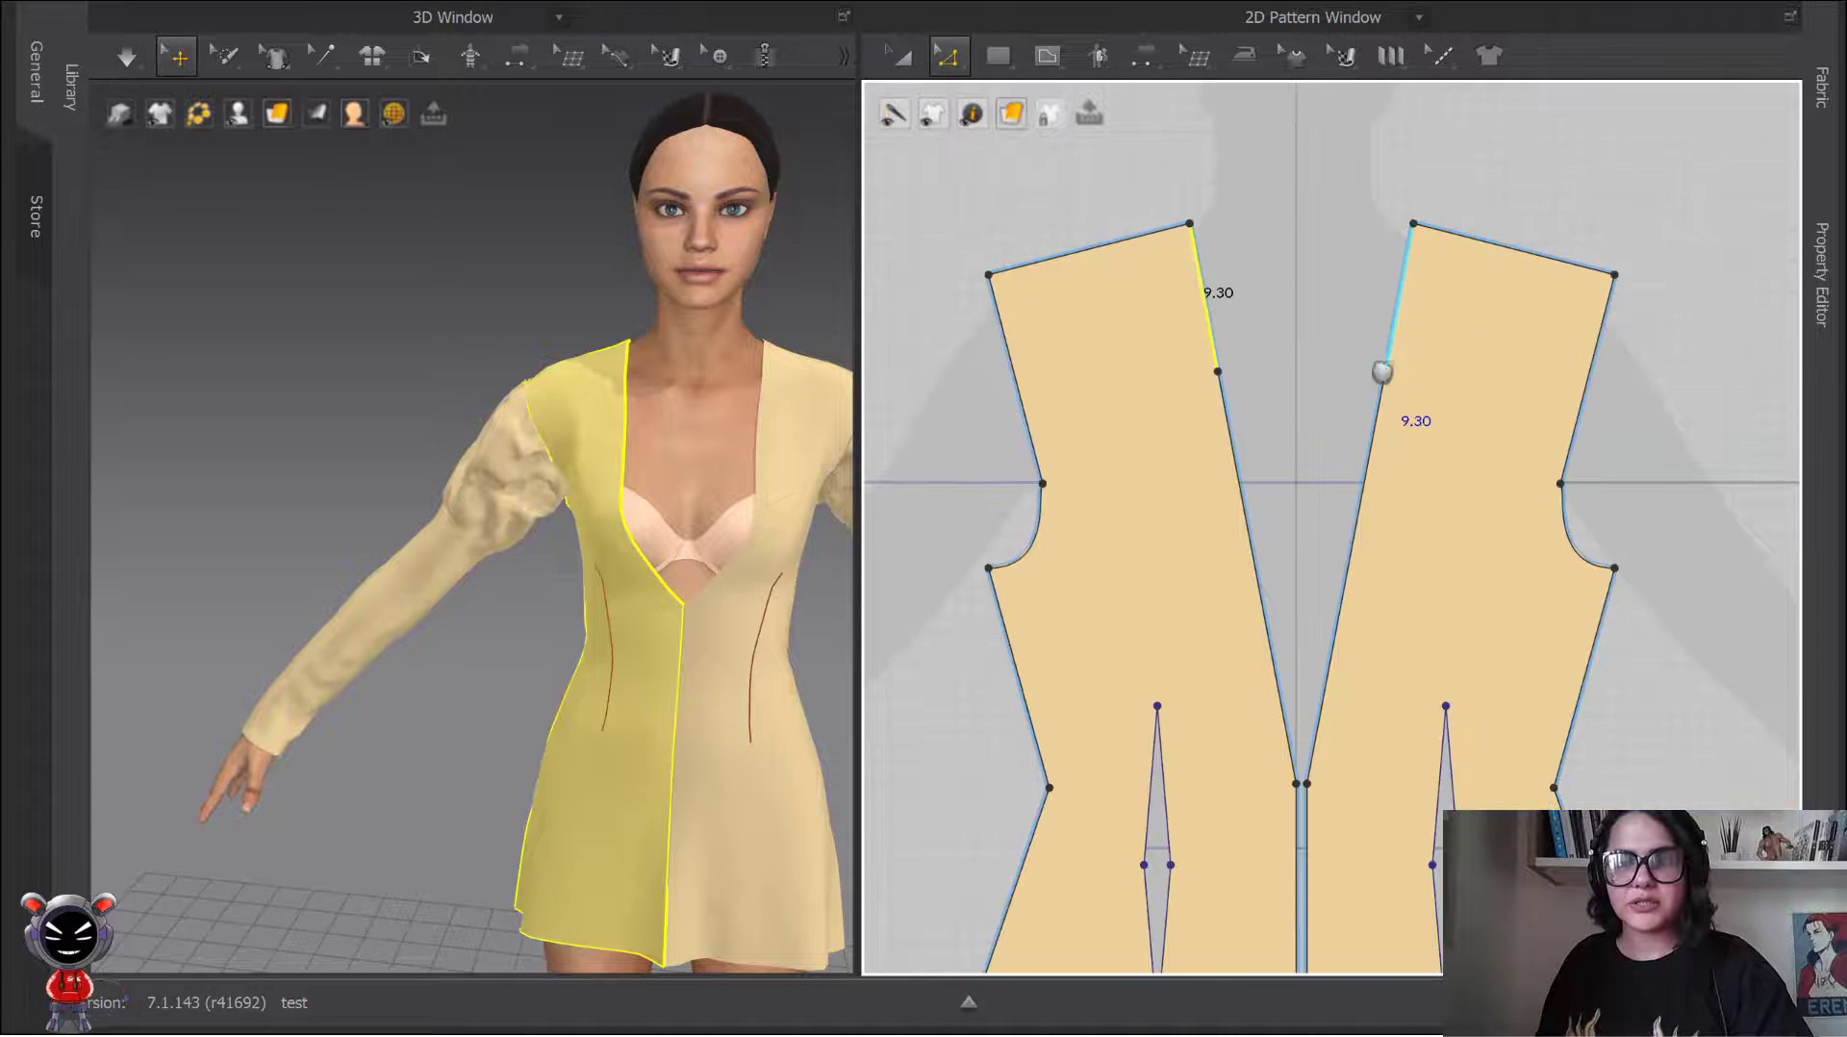
{"action": "scroll", "coordinate": [1284, 442], "scroll_direction": "down", "scroll_amount": 4}
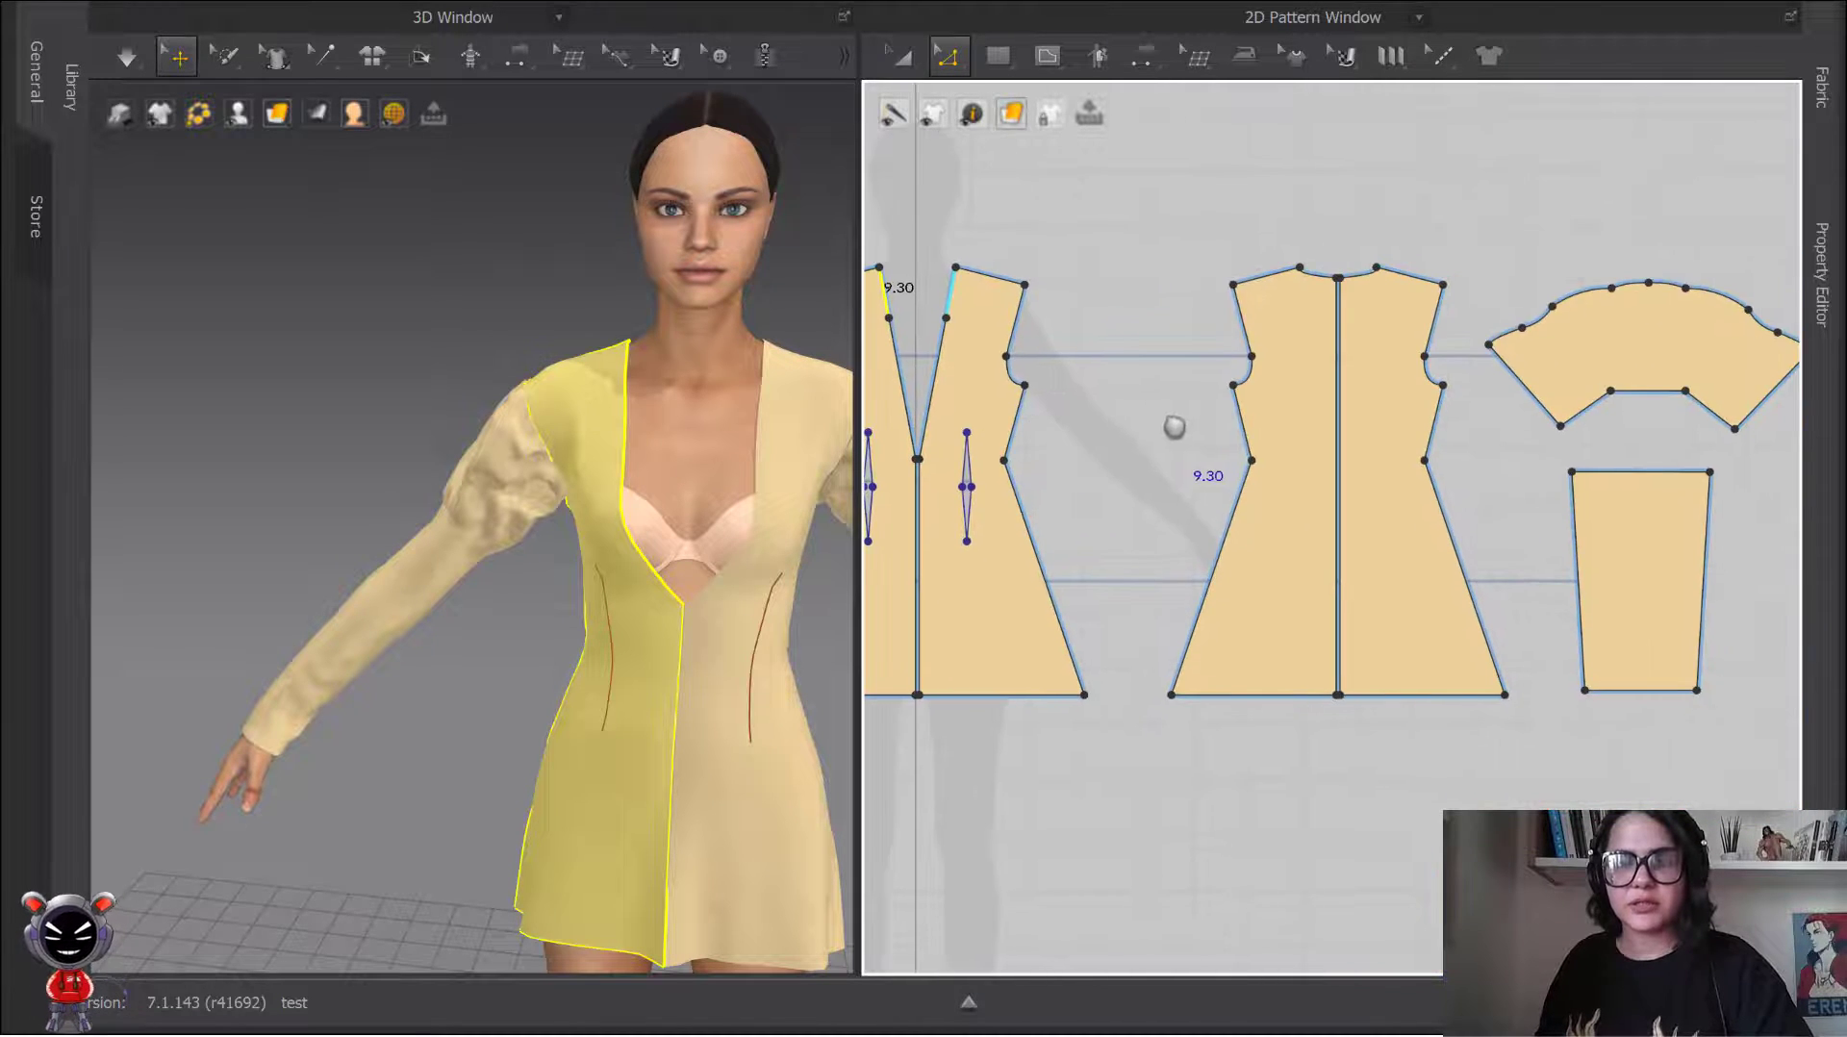
{"action": "scroll", "coordinate": [1350, 297], "scroll_direction": "up", "scroll_amount": 4}
{"action": "scroll", "coordinate": [1332, 330], "scroll_direction": "up", "scroll_amount": 2}
{"action": "middle_click_drag", "start_coordinate": [1331, 330], "coordinate": [1142, 269]}
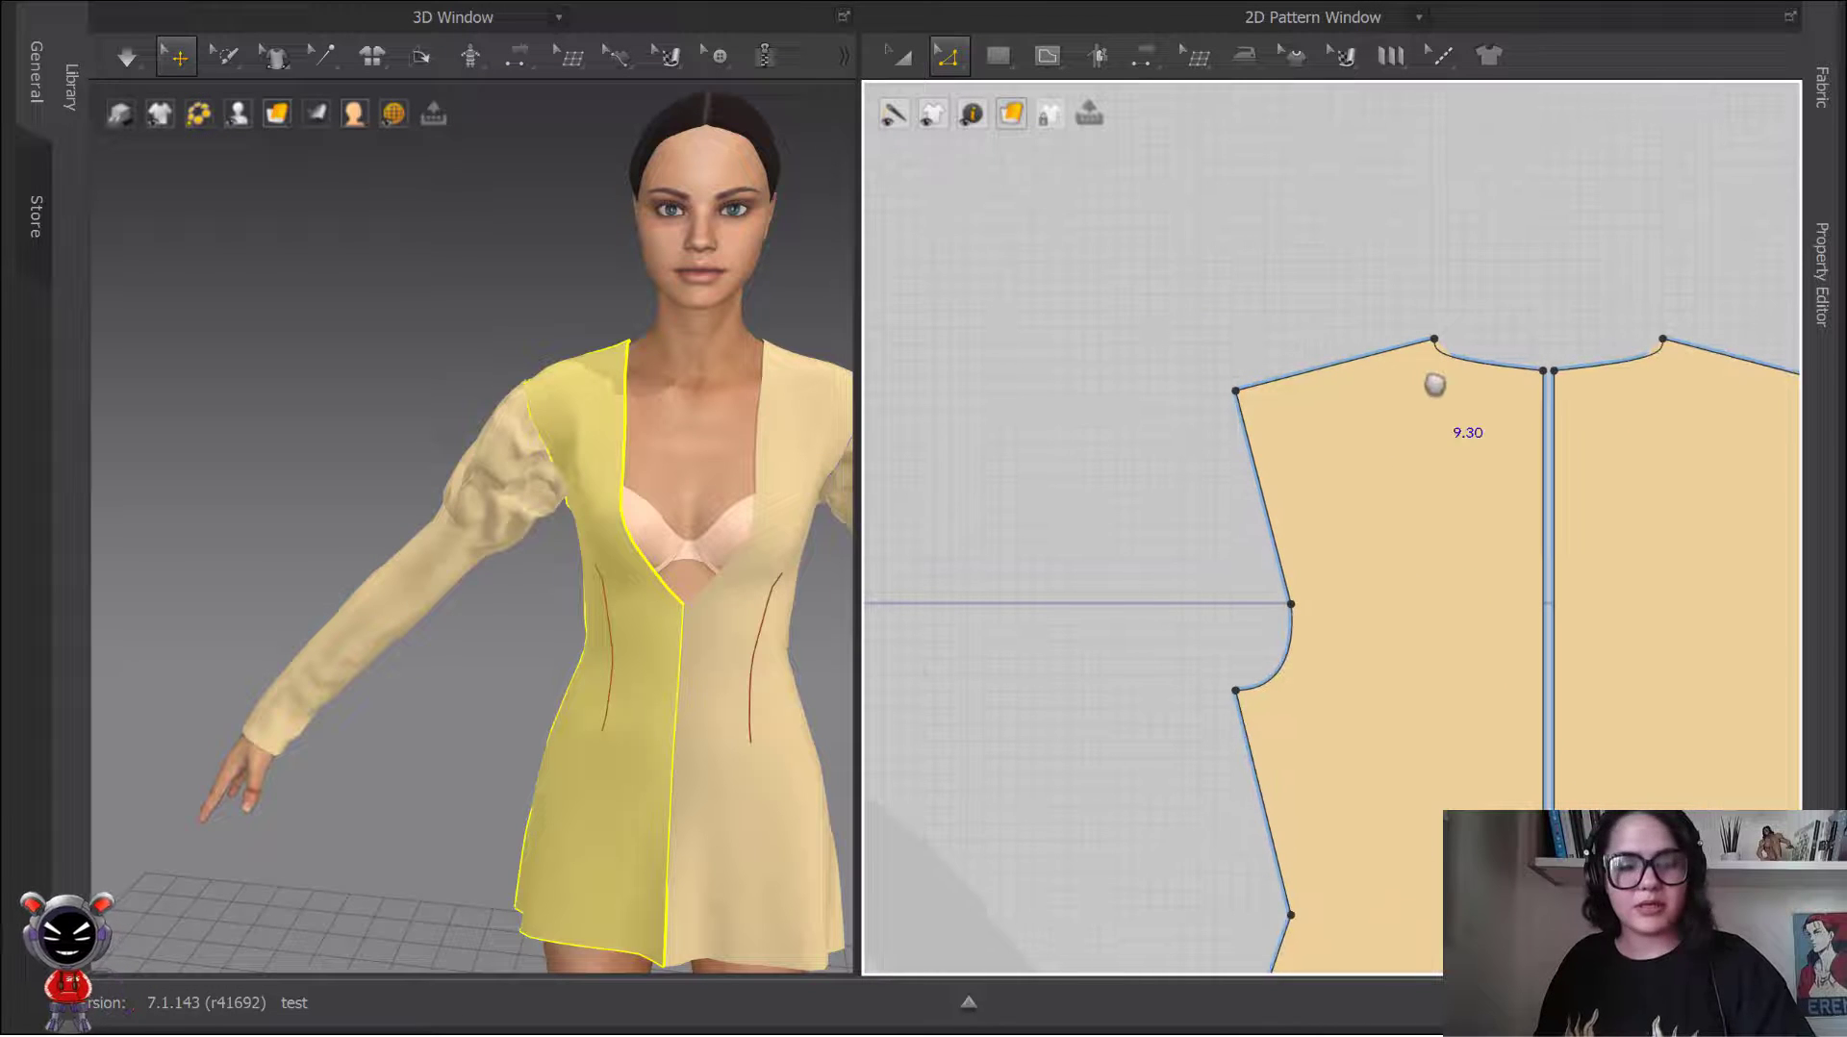
{"action": "left_click", "coordinate": [1495, 366], "text": "shift"}
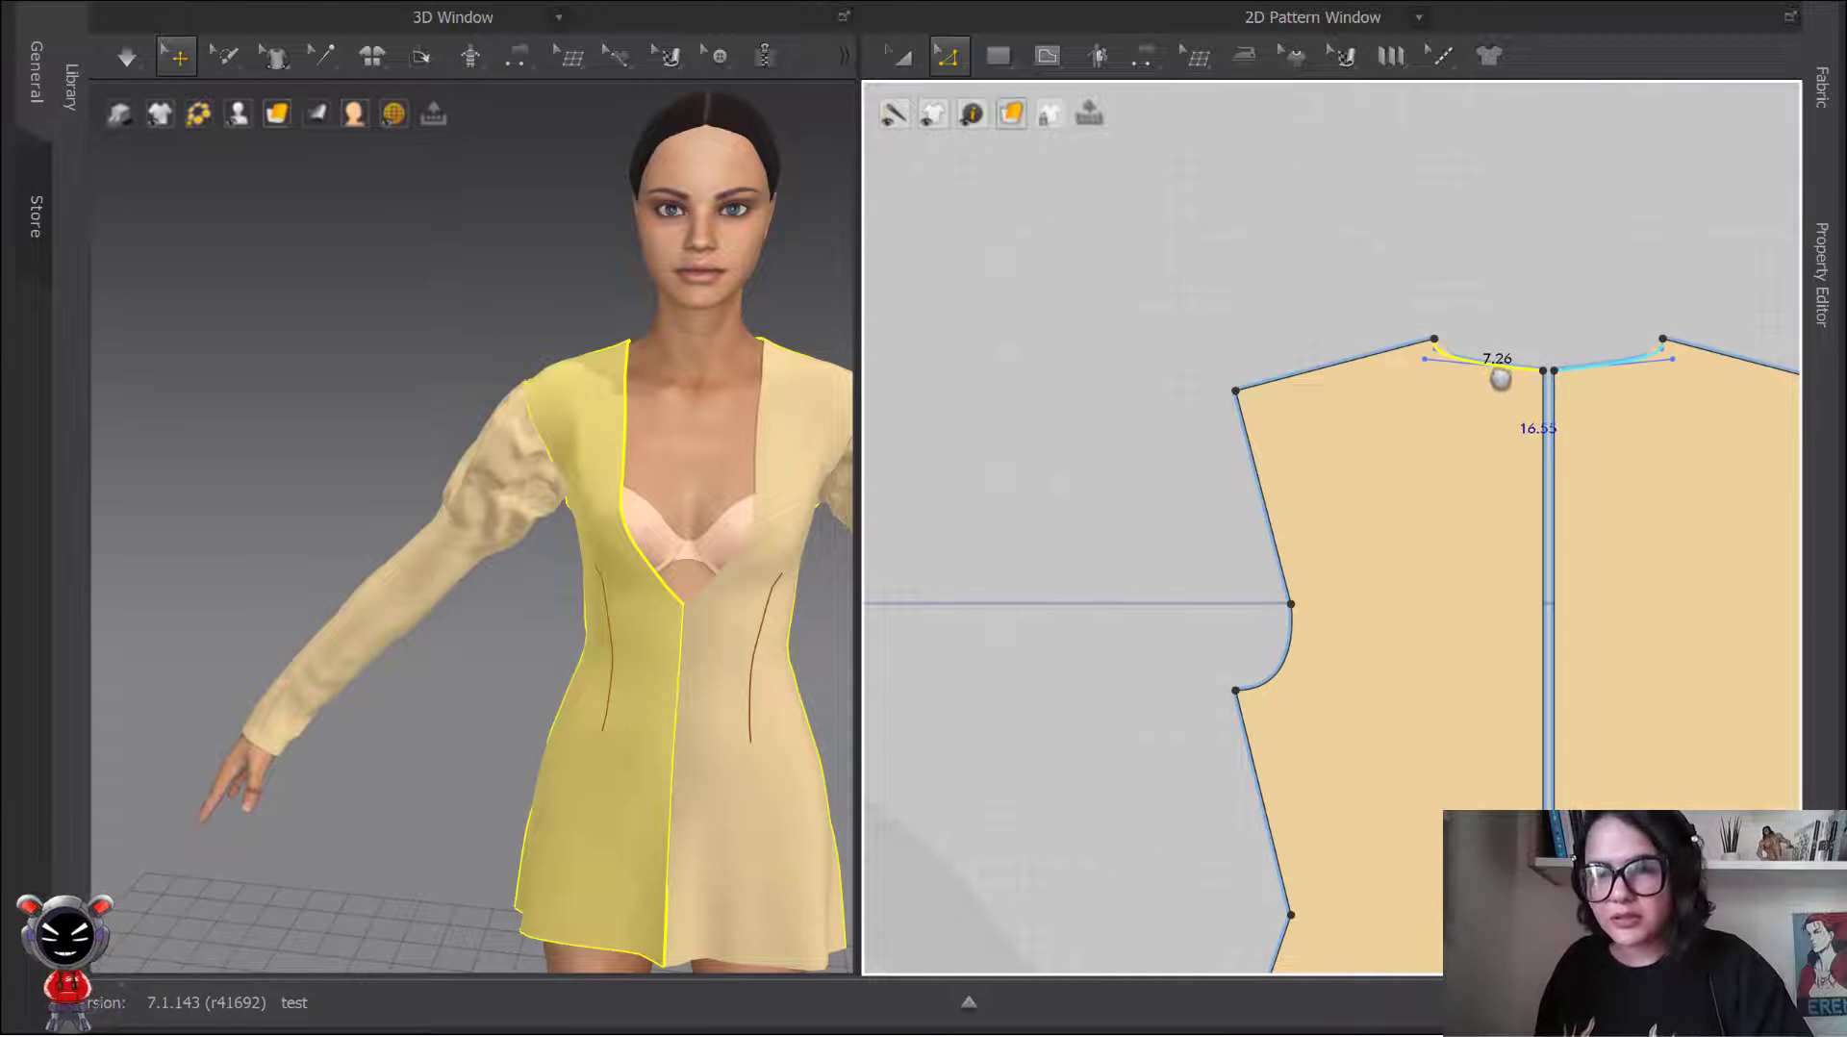
{"action": "left_click", "coordinate": [1818, 241]}
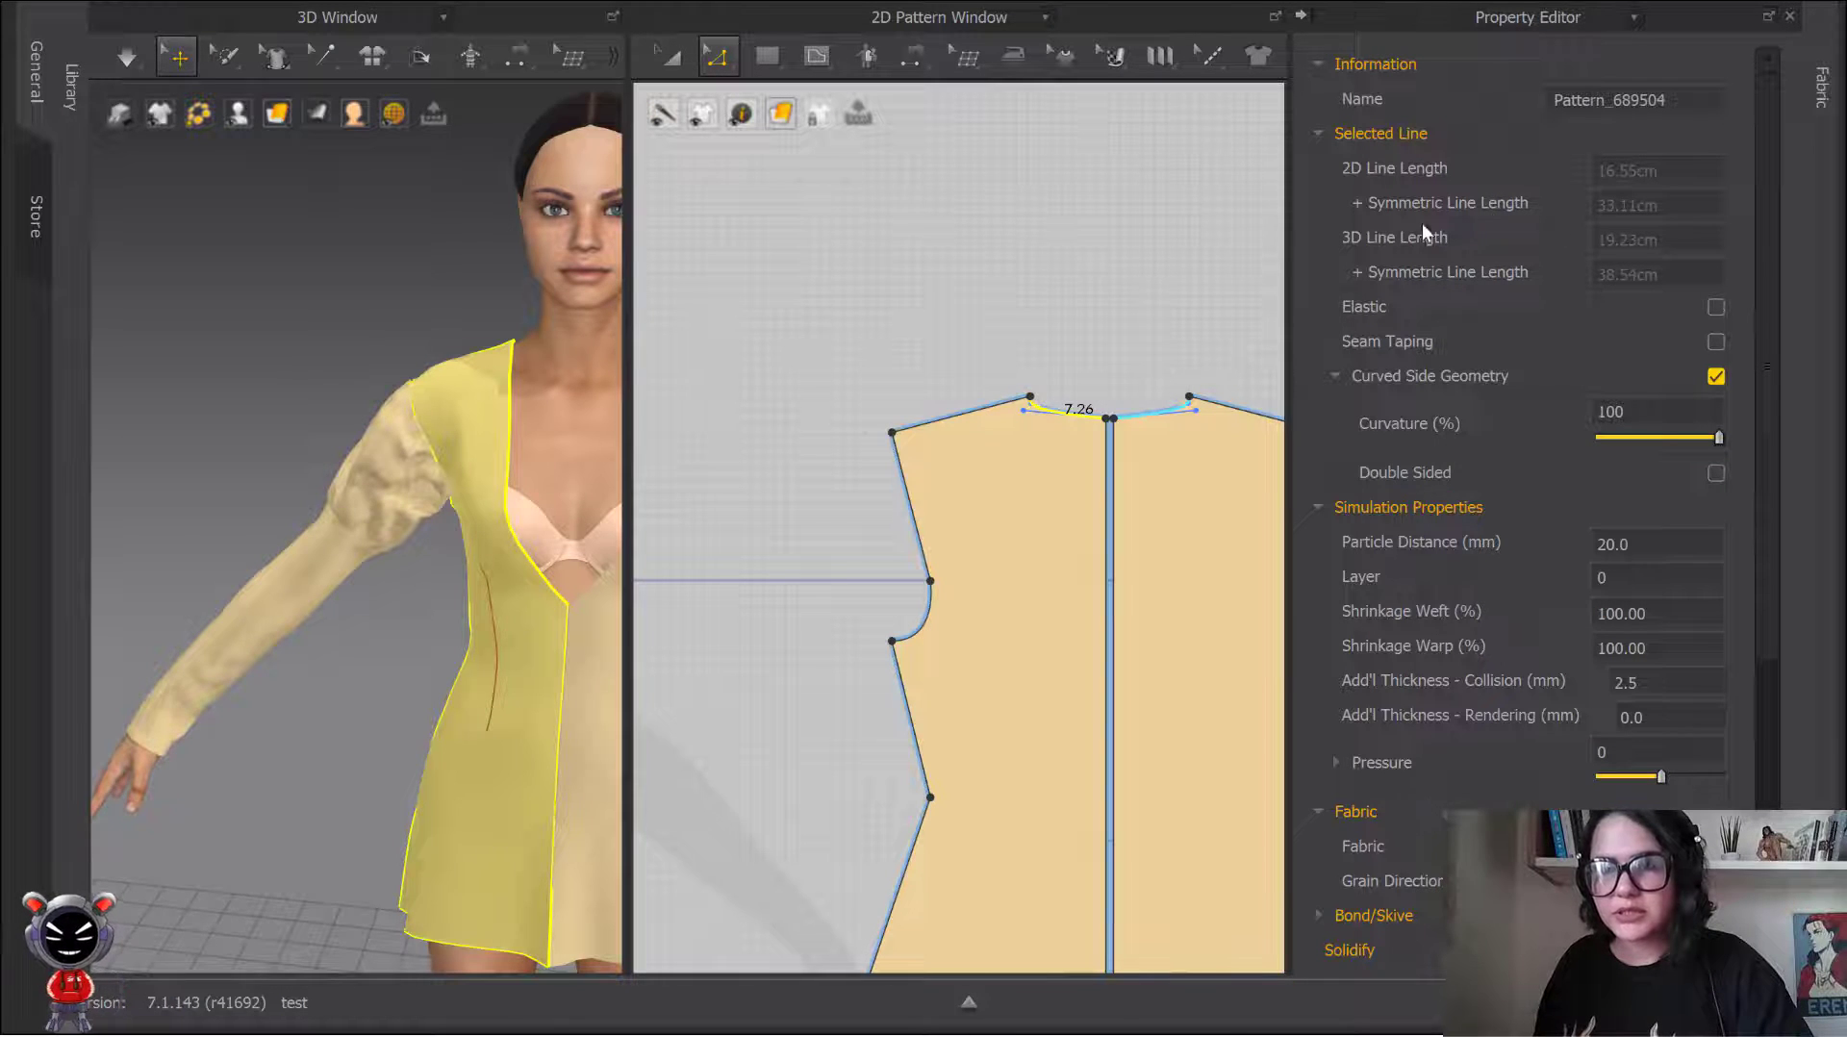
Step: Create a rectangle pattern piece 16.55 cm wide and 9 cm high above the front panels
{"action": "scroll", "coordinate": [943, 263], "scroll_direction": "down", "scroll_amount": 5}
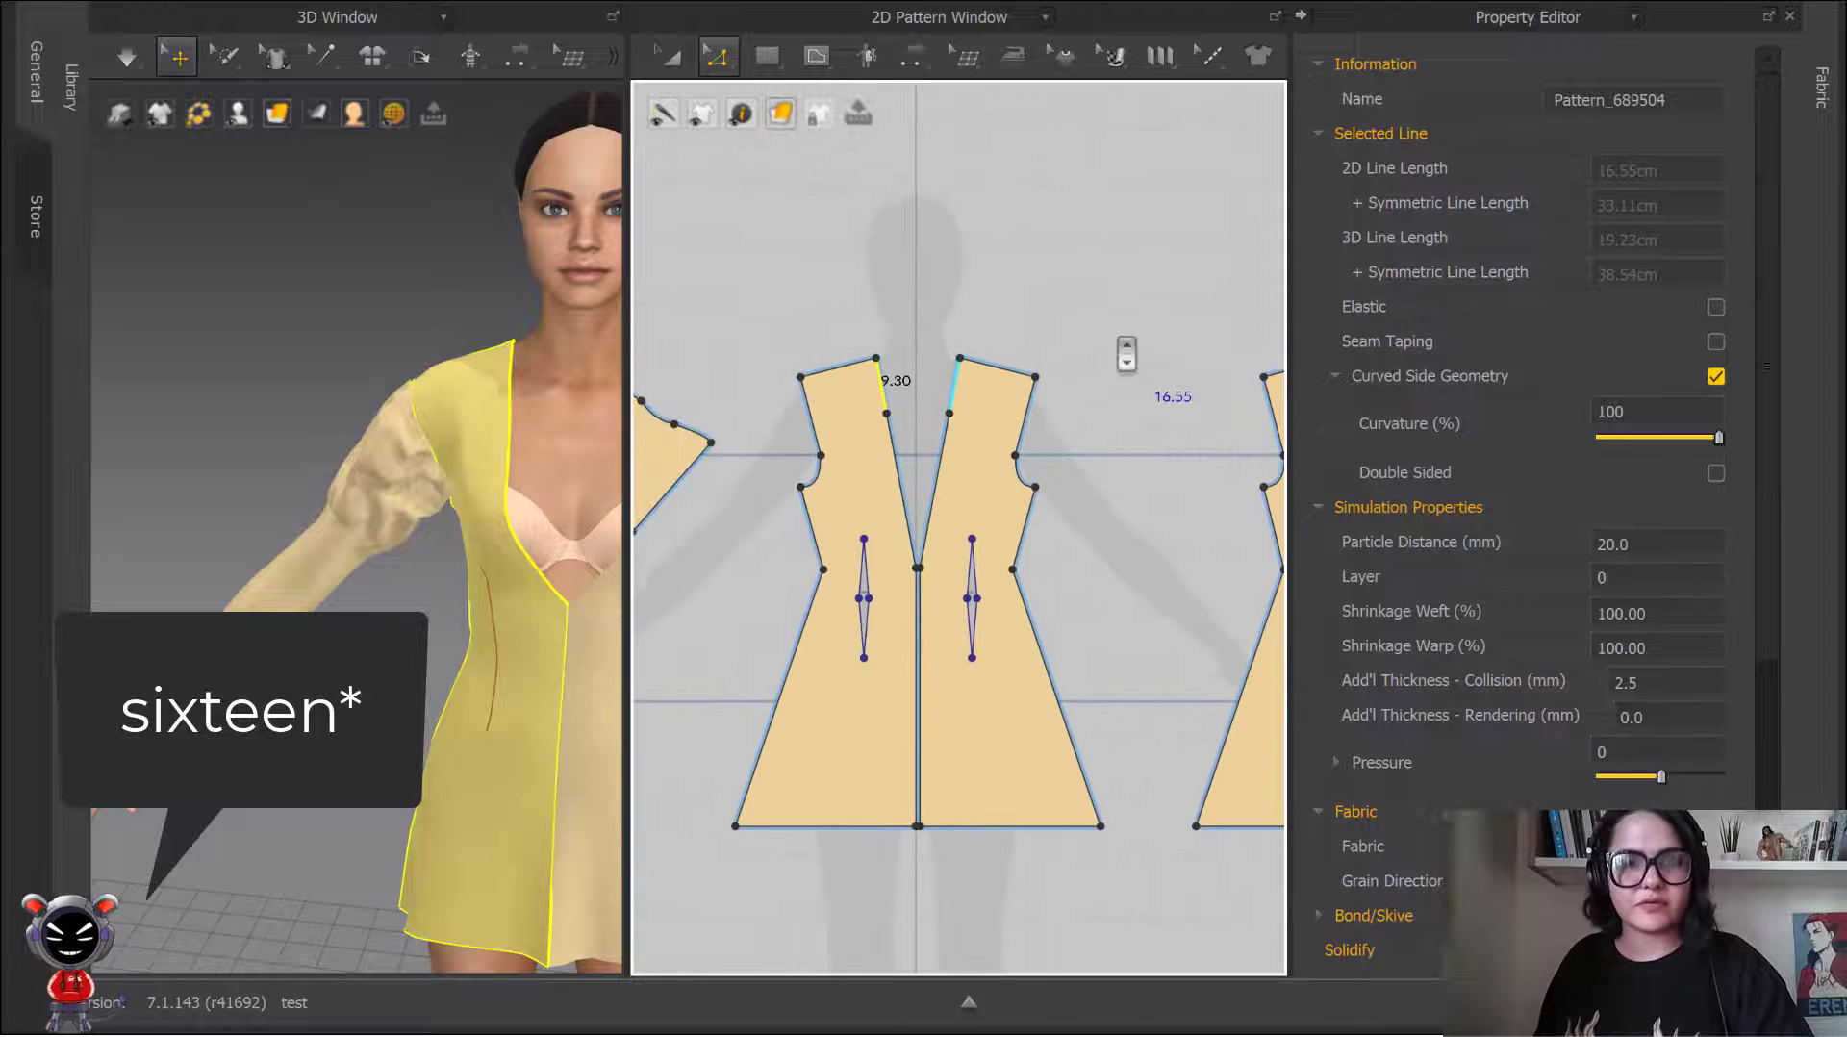
{"action": "scroll", "coordinate": [1122, 354], "scroll_direction": "down", "scroll_amount": 2}
{"action": "middle_click_drag", "start_coordinate": [1160, 377], "coordinate": [1268, 429]}
{"action": "scroll", "coordinate": [978, 293], "scroll_direction": "up", "scroll_amount": 2}
{"action": "left_click", "coordinate": [767, 55]}
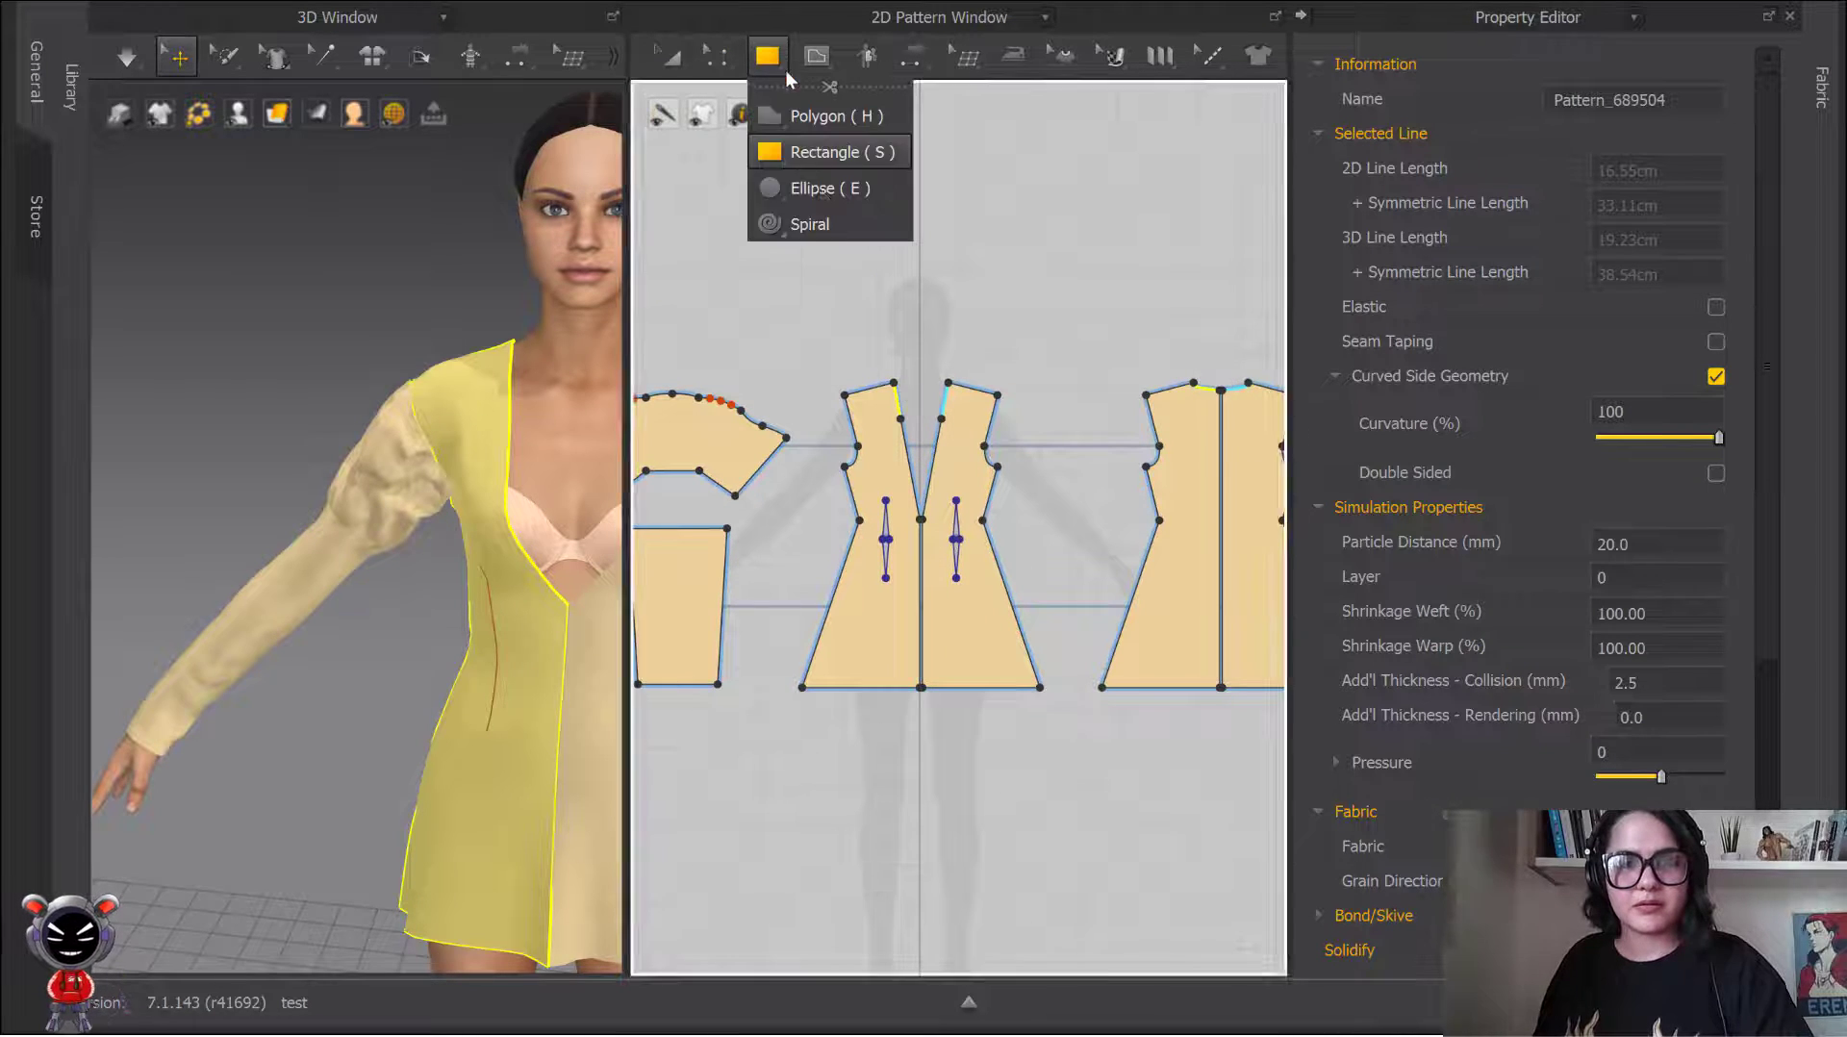
{"action": "left_click", "coordinate": [828, 148]}
{"action": "left_click", "coordinate": [884, 284]}
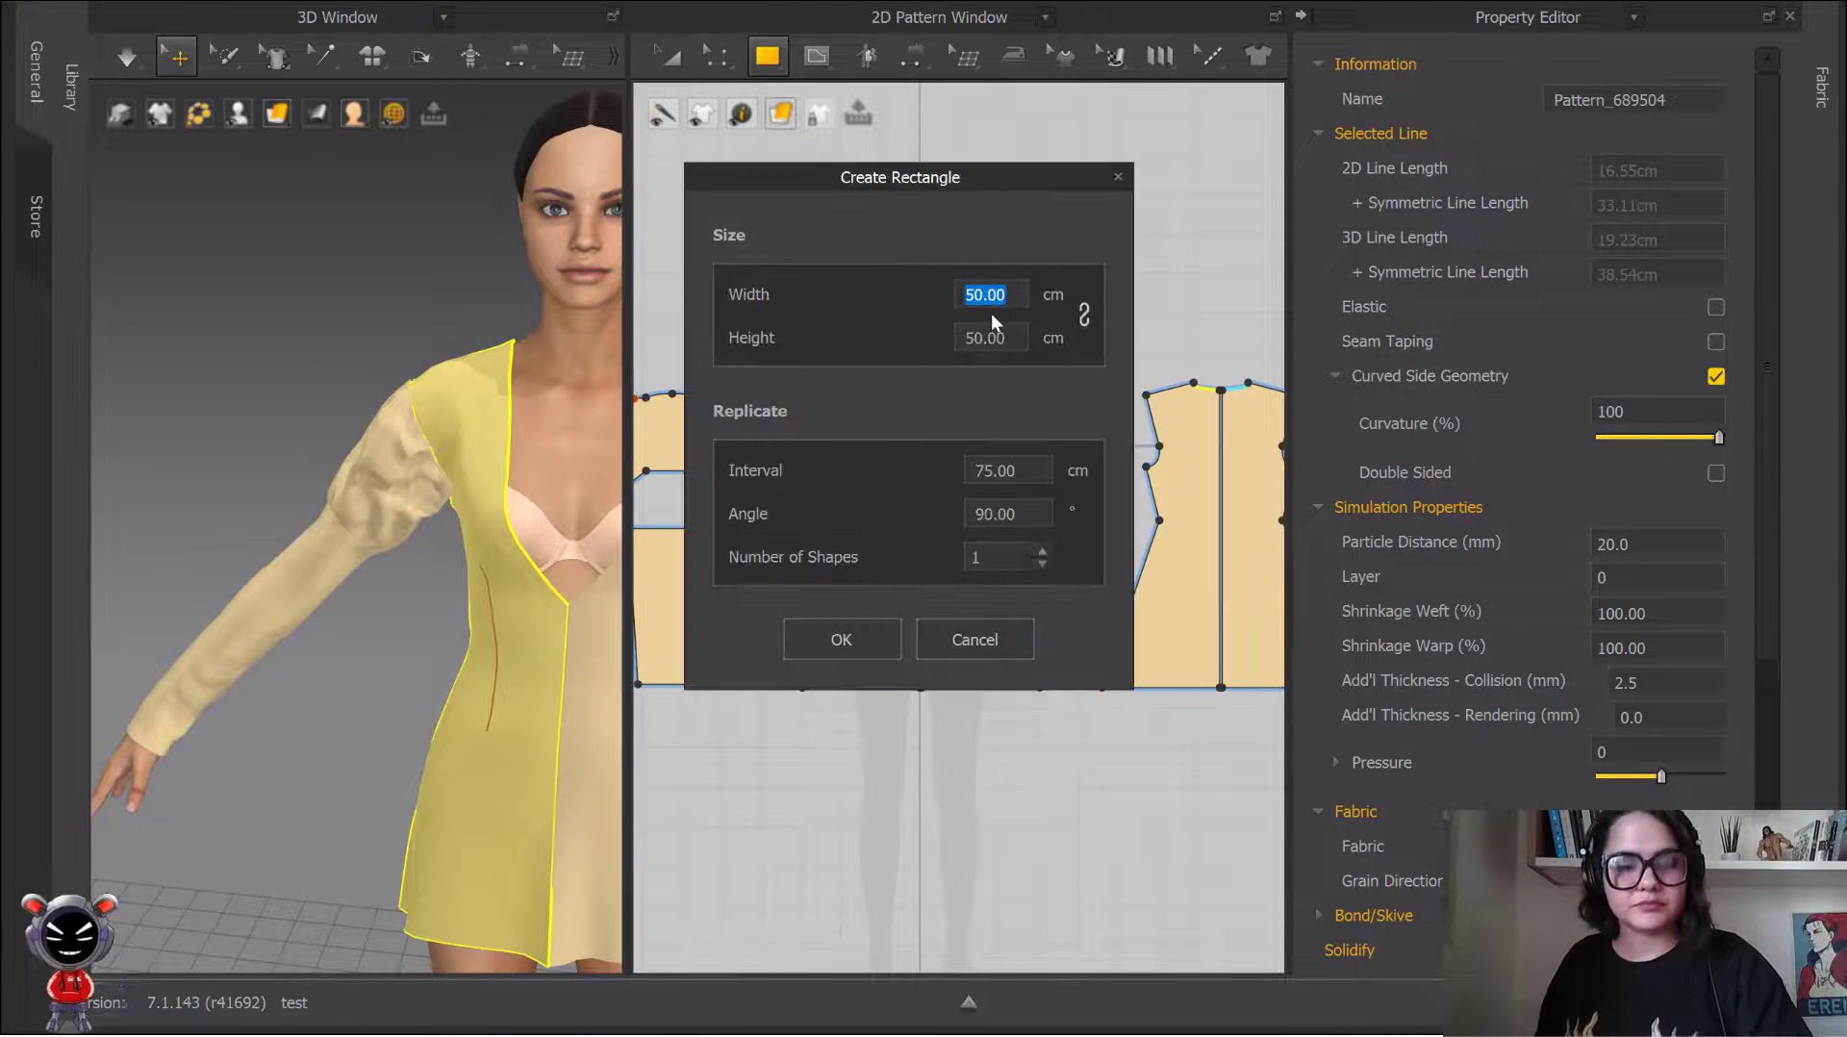
{"action": "type", "text": "1"}
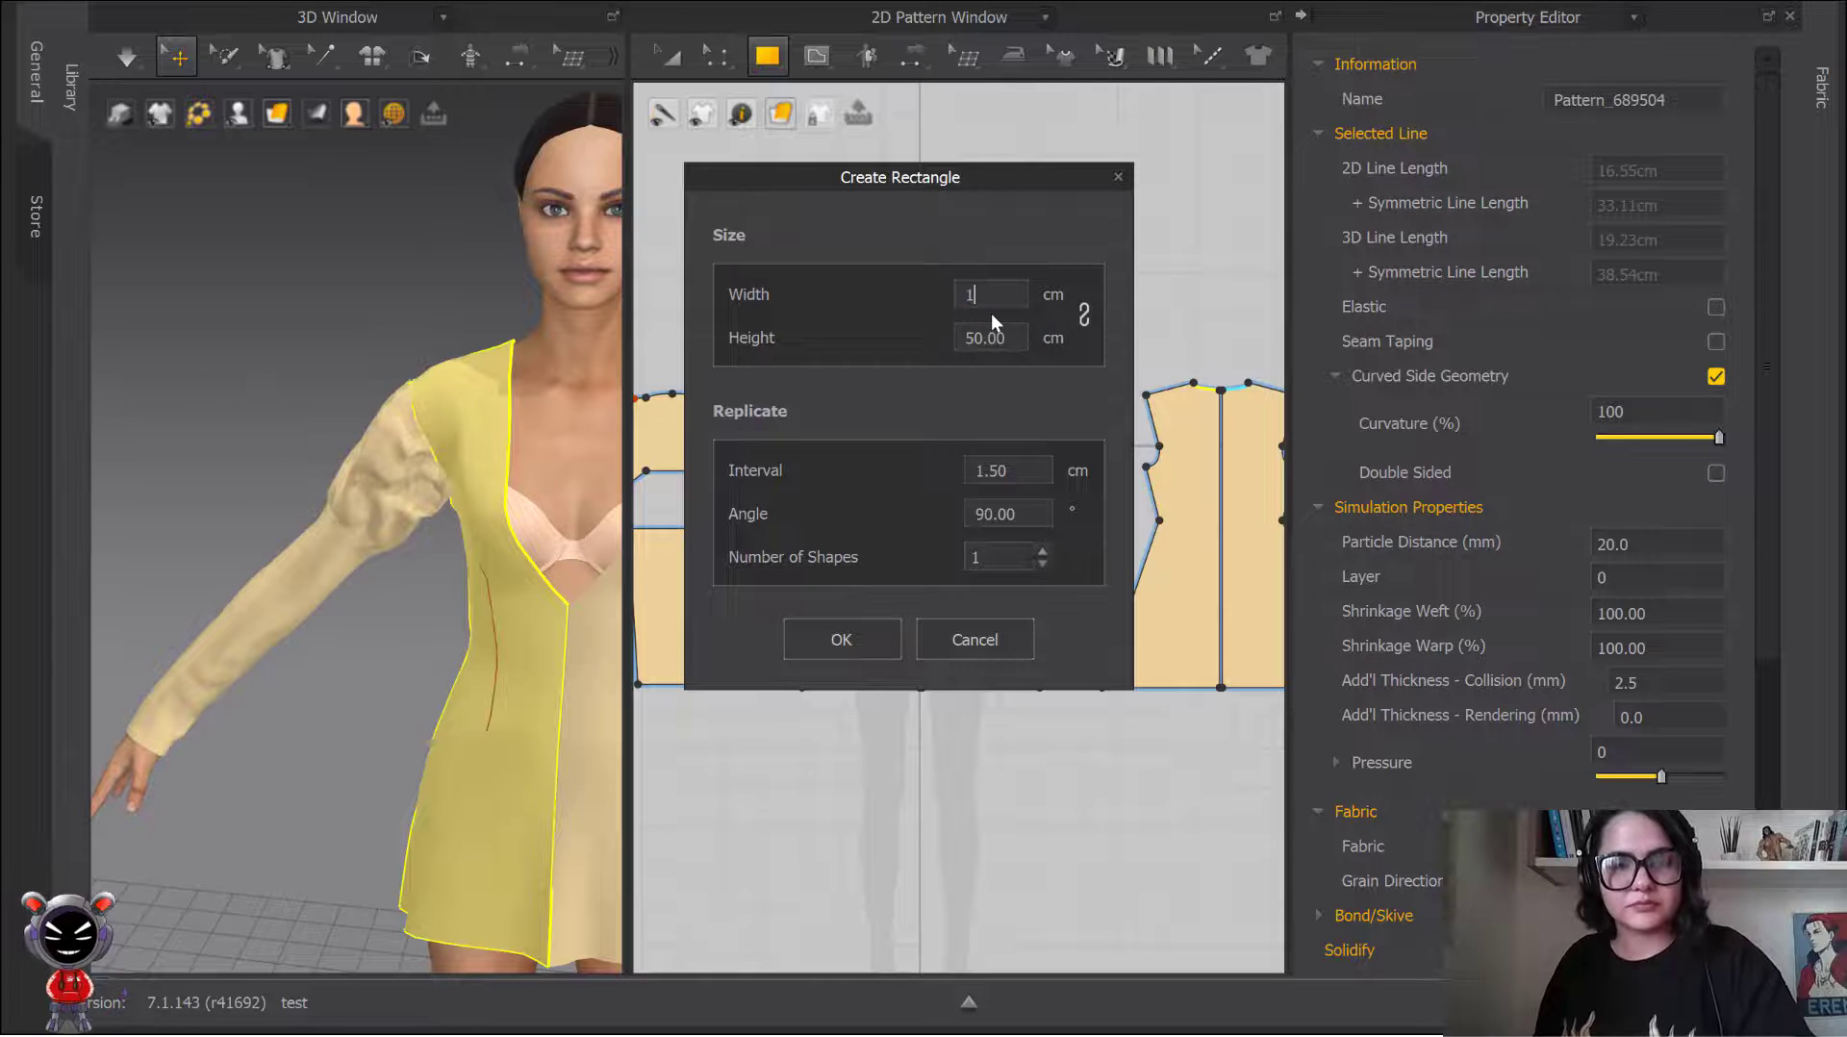
{"action": "type", "text": "6.55"}
{"action": "type", "text": "9"}
{"action": "left_click", "coordinate": [862, 637]}
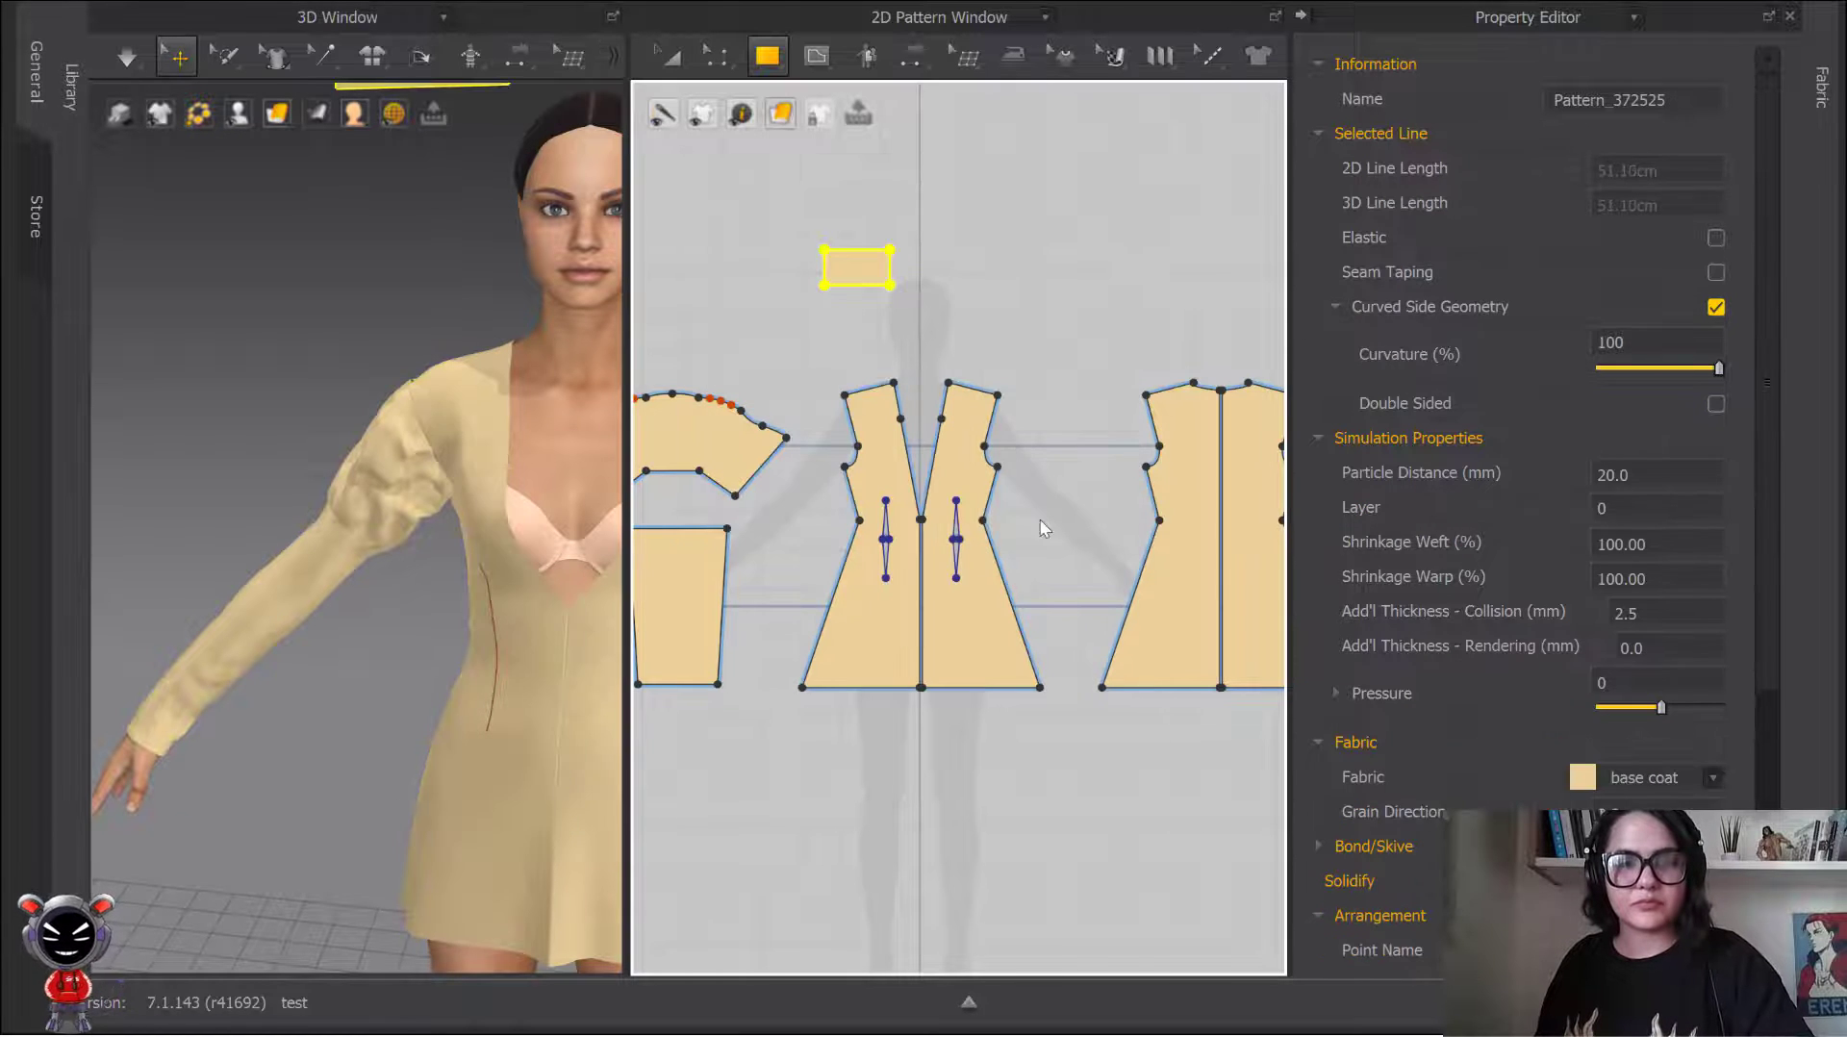
Step: Offset the rectangle's upper edge inward as one internal line at a distance of 2 cm
{"action": "key", "text": "z"}
{"action": "scroll", "coordinate": [866, 289], "scroll_direction": "down", "scroll_amount": 2}
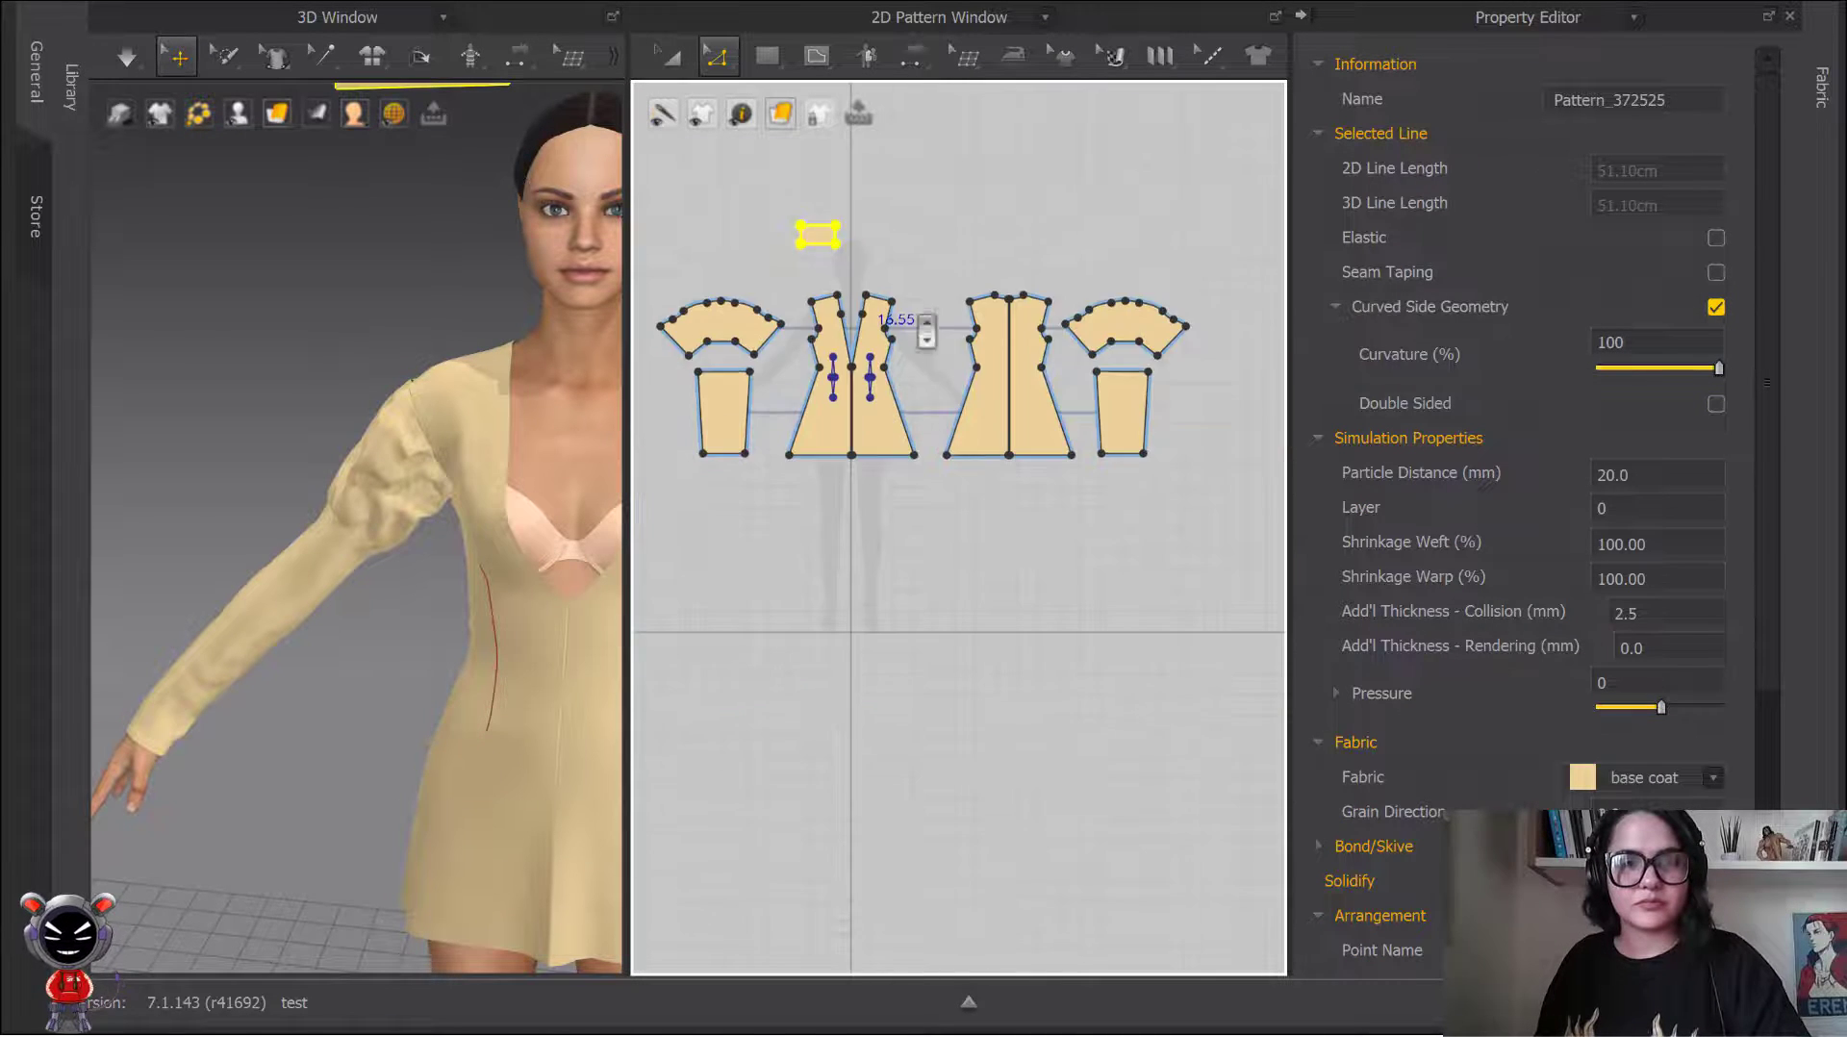
{"action": "scroll", "coordinate": [943, 385], "scroll_direction": "up", "scroll_amount": 6}
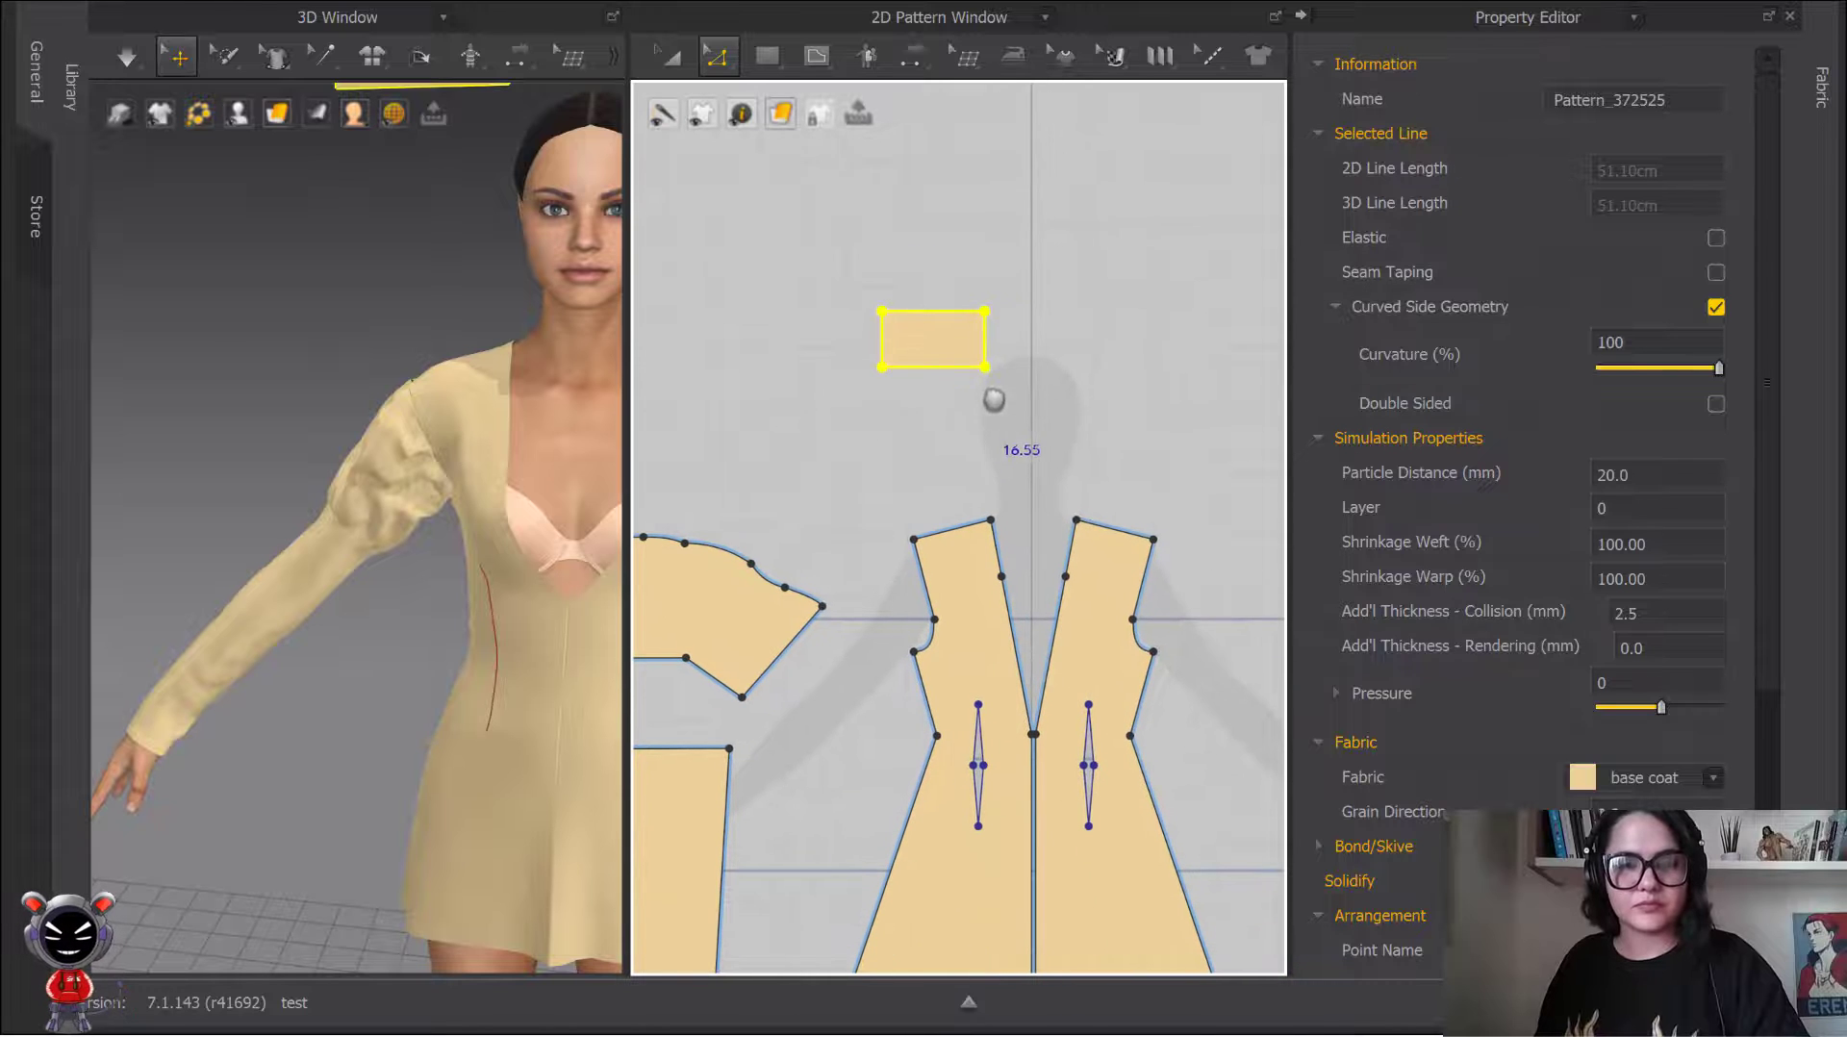
{"action": "right_click", "coordinate": [952, 309]}
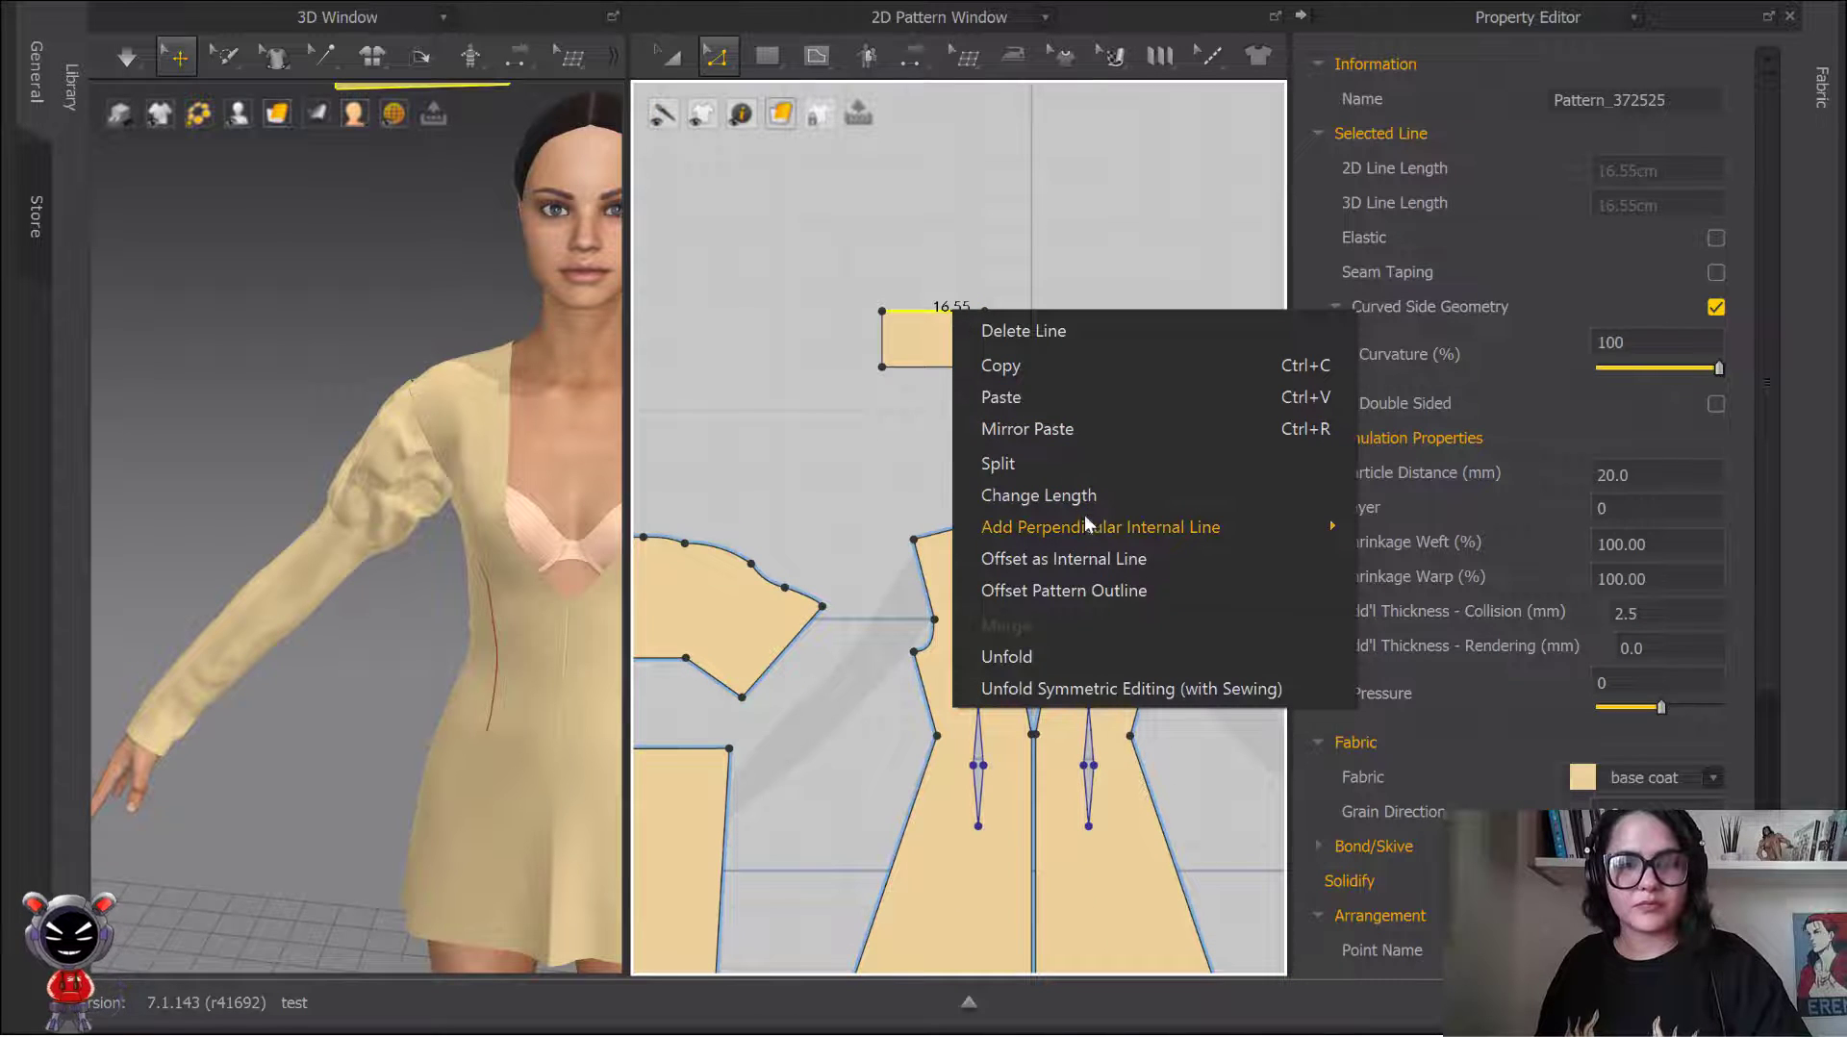
{"action": "left_click", "coordinate": [1095, 566]}
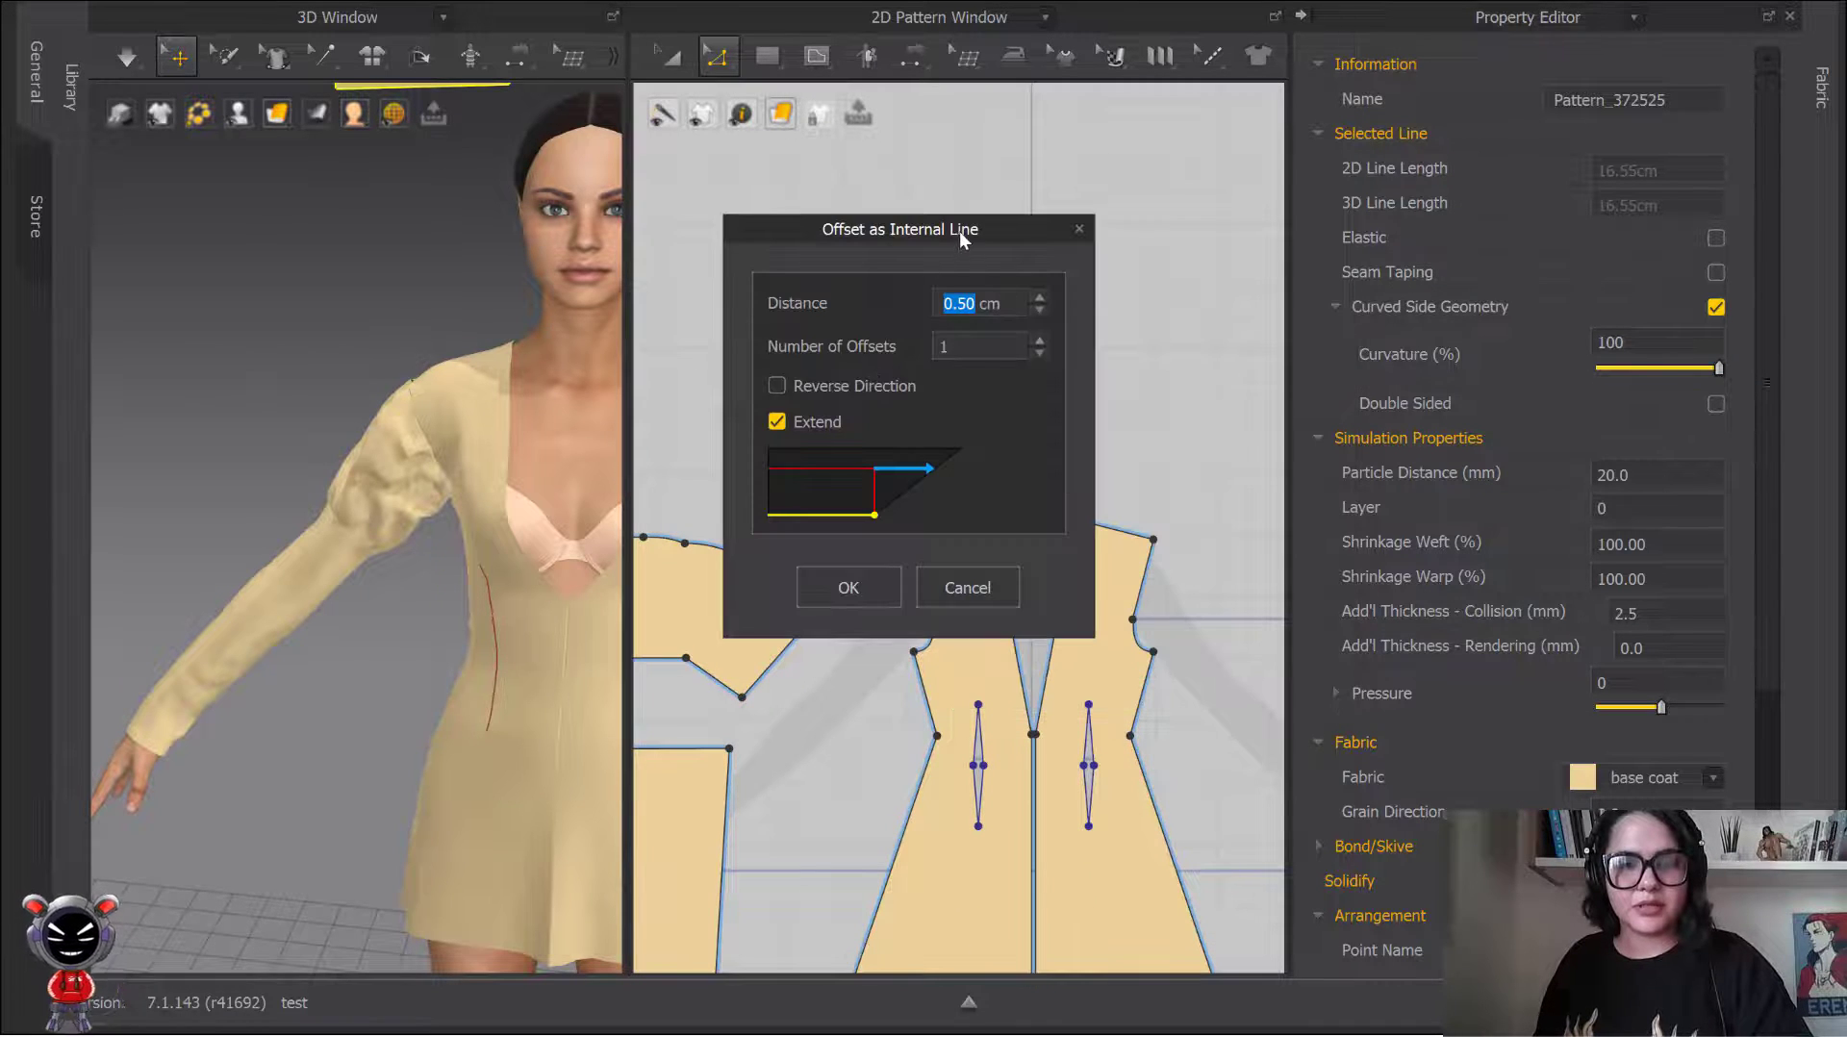
{"action": "left_click_drag", "start_coordinate": [970, 231], "coordinate": [748, 202]}
{"action": "type", "text": "2"}
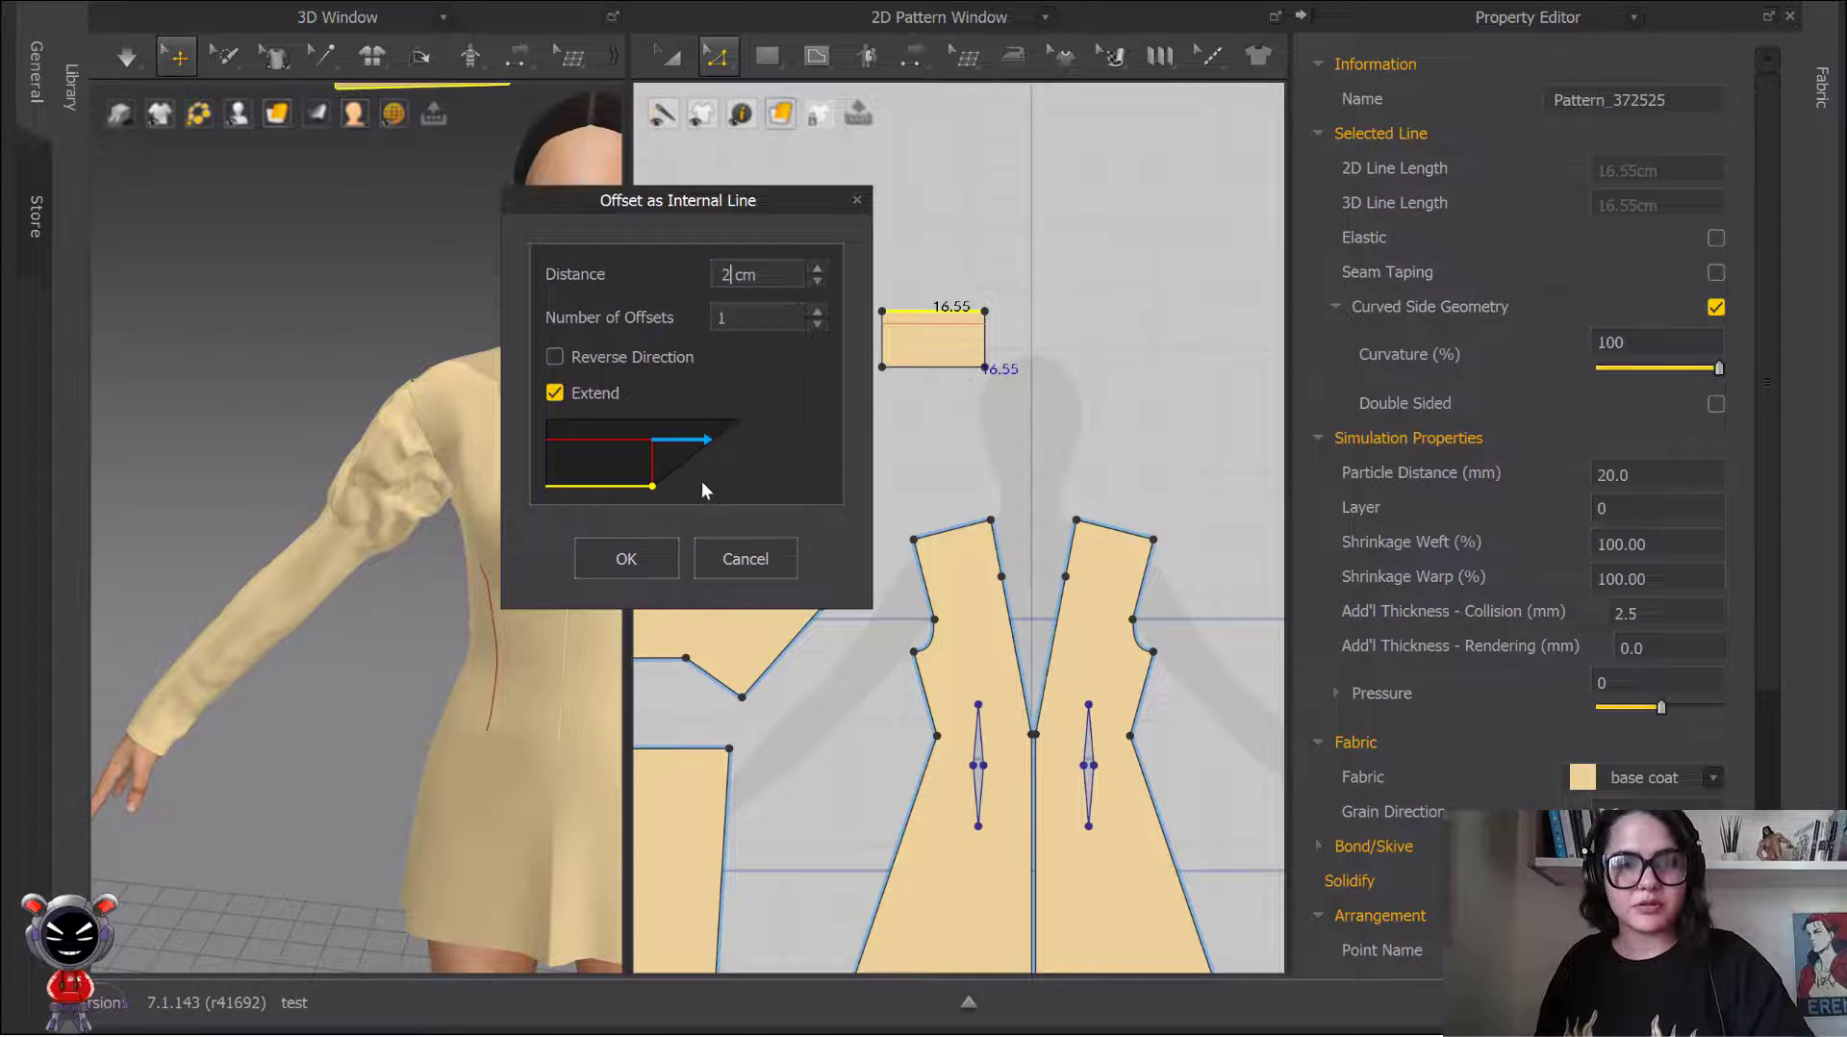
{"action": "left_click", "coordinate": [619, 558]}
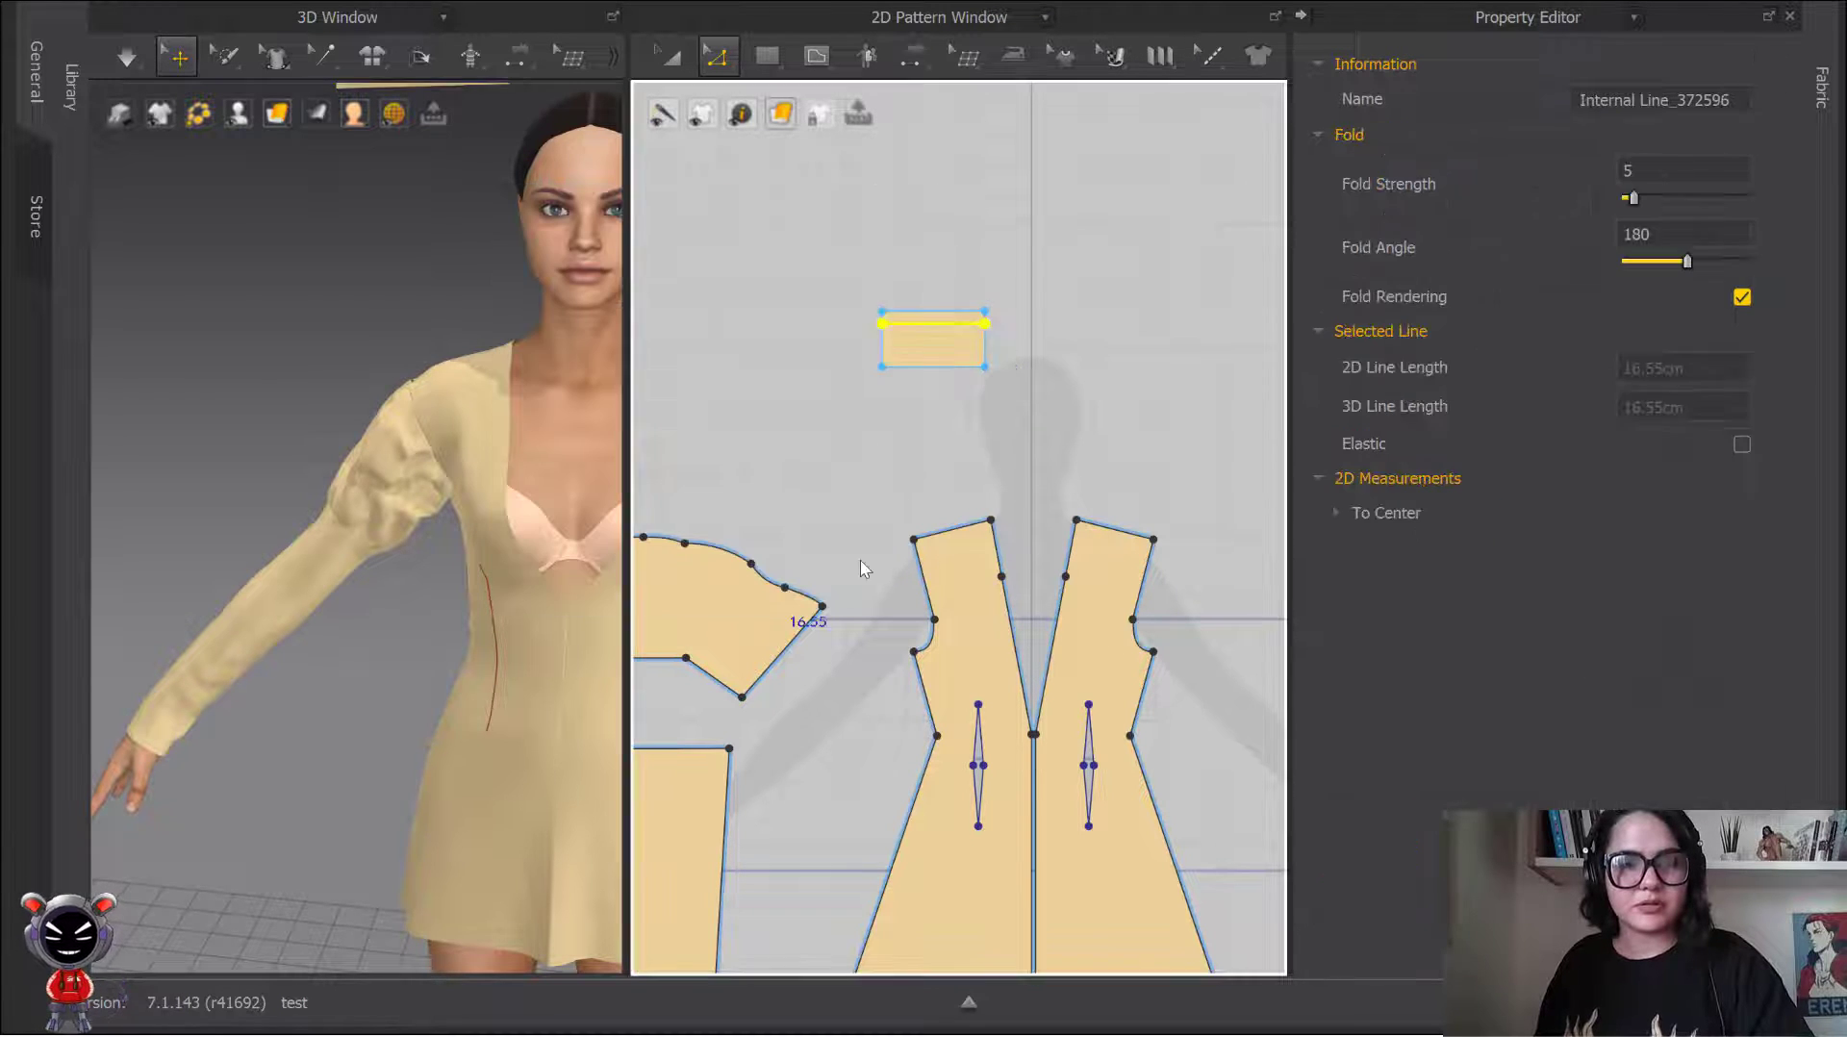
Step: Move the rectangle's lower-right corner straight up by 1 cm
{"action": "scroll", "coordinate": [995, 423], "scroll_direction": "up", "scroll_amount": 3}
{"action": "middle_click_drag", "start_coordinate": [1089, 457], "coordinate": [1065, 378]}
{"action": "scroll", "coordinate": [1039, 378], "scroll_direction": "up", "scroll_amount": 2}
{"action": "right_click_drag", "start_coordinate": [1055, 404], "coordinate": [973, 326]}
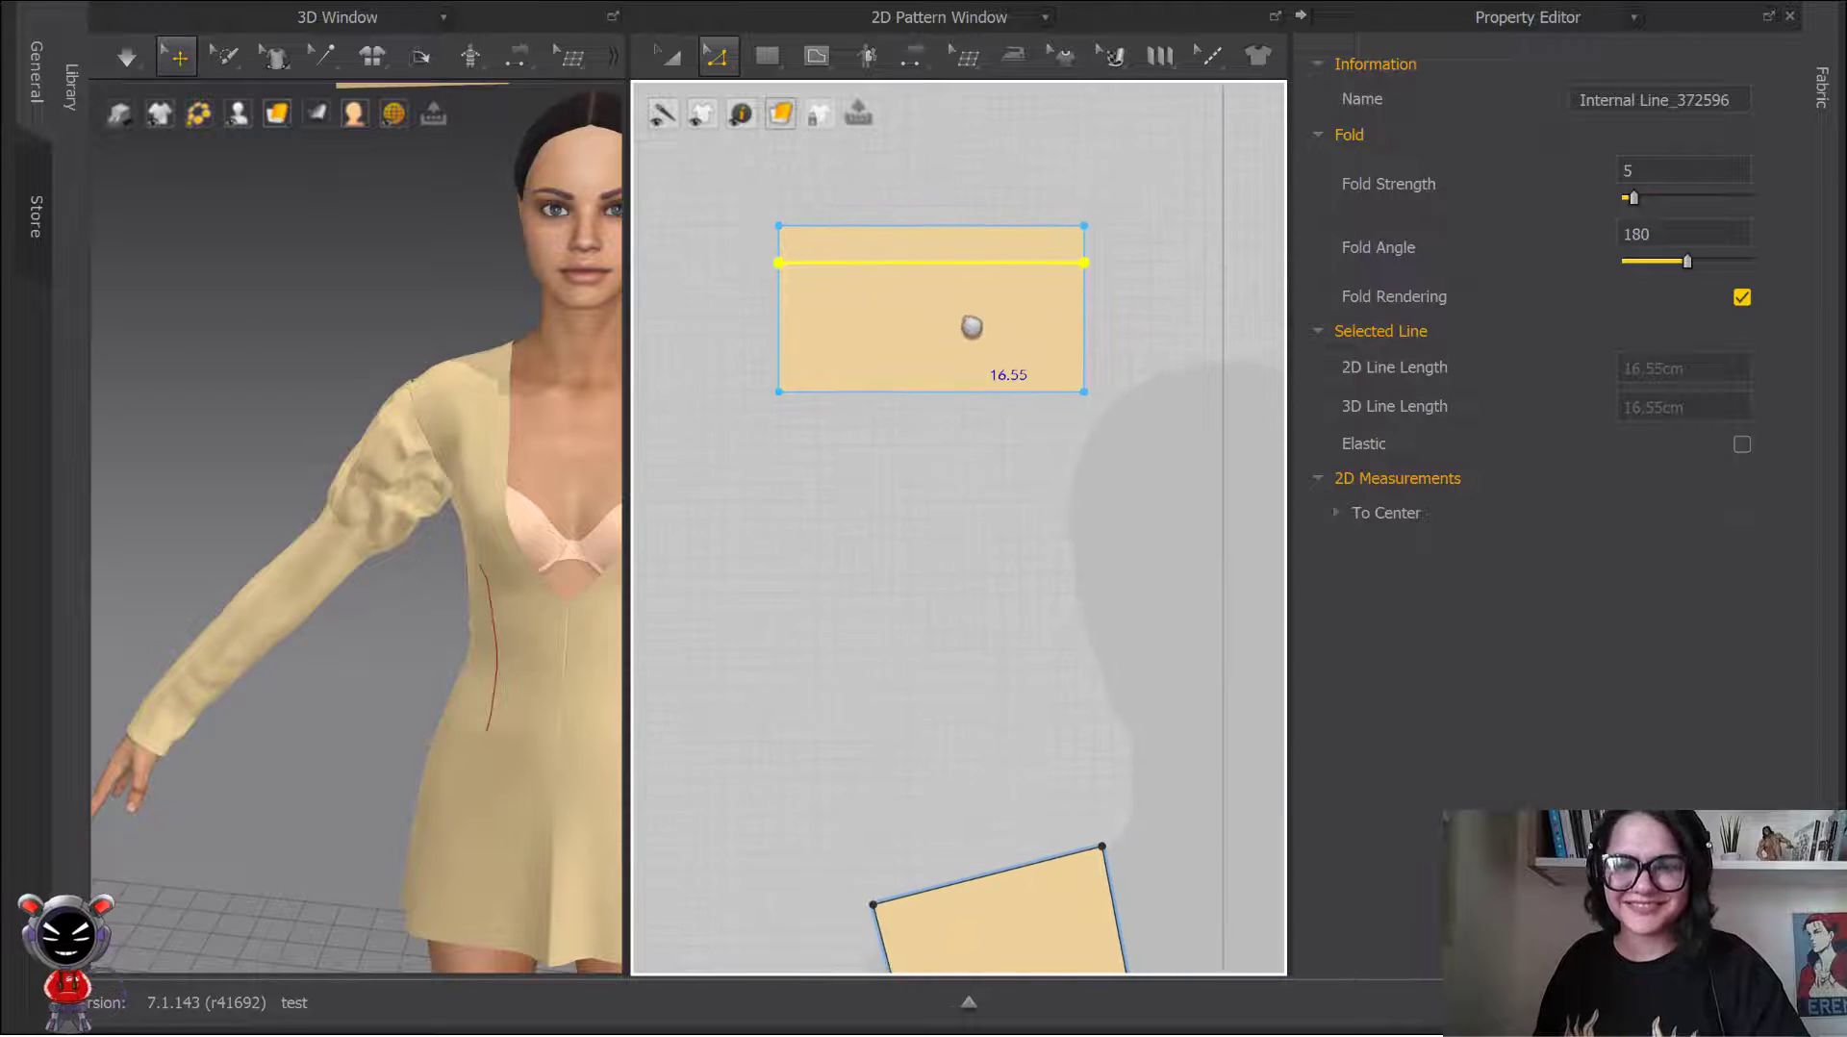
{"action": "left_click_drag", "start_coordinate": [1092, 397], "coordinate": [1082, 354]}
{"action": "key", "text": "Return"}
{"action": "type", "text": "1"}
{"action": "left_click", "coordinate": [843, 666]}
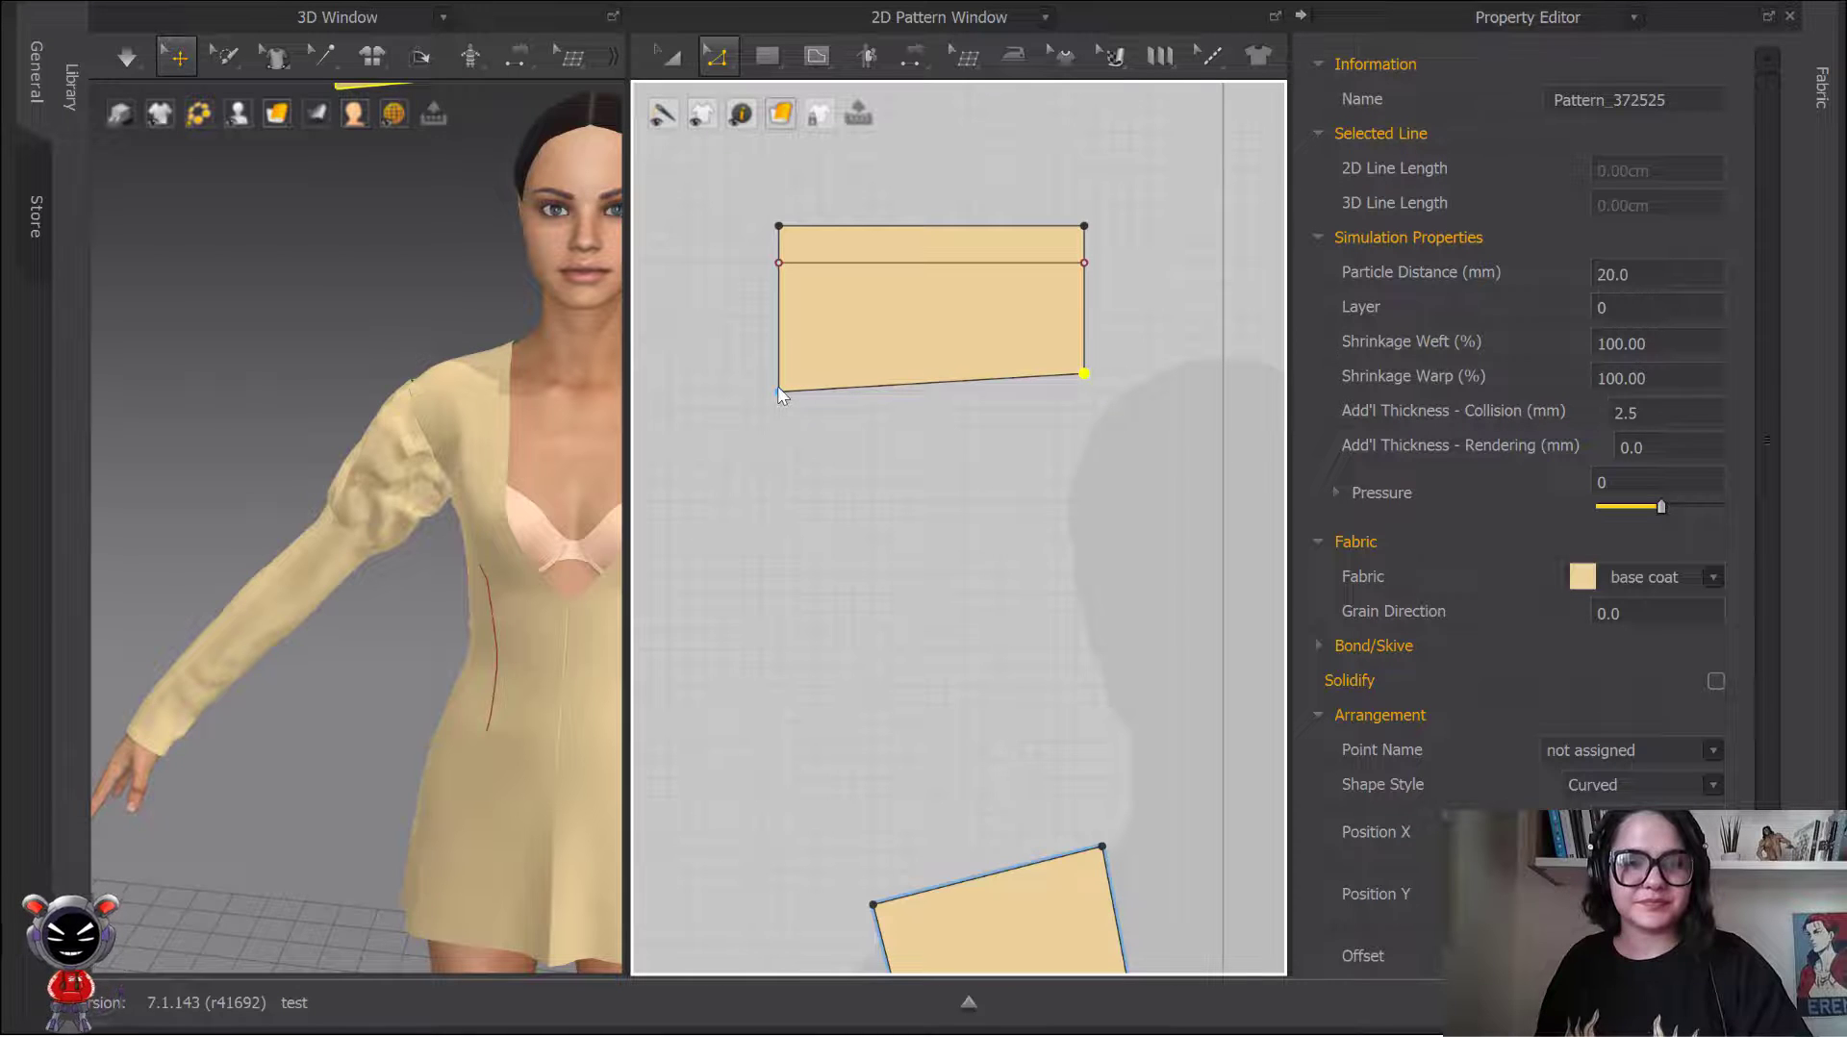
Step: Unfold the collar piece across its shortened right side edge to make the full-width collar
{"action": "left_click", "coordinate": [1090, 323]}
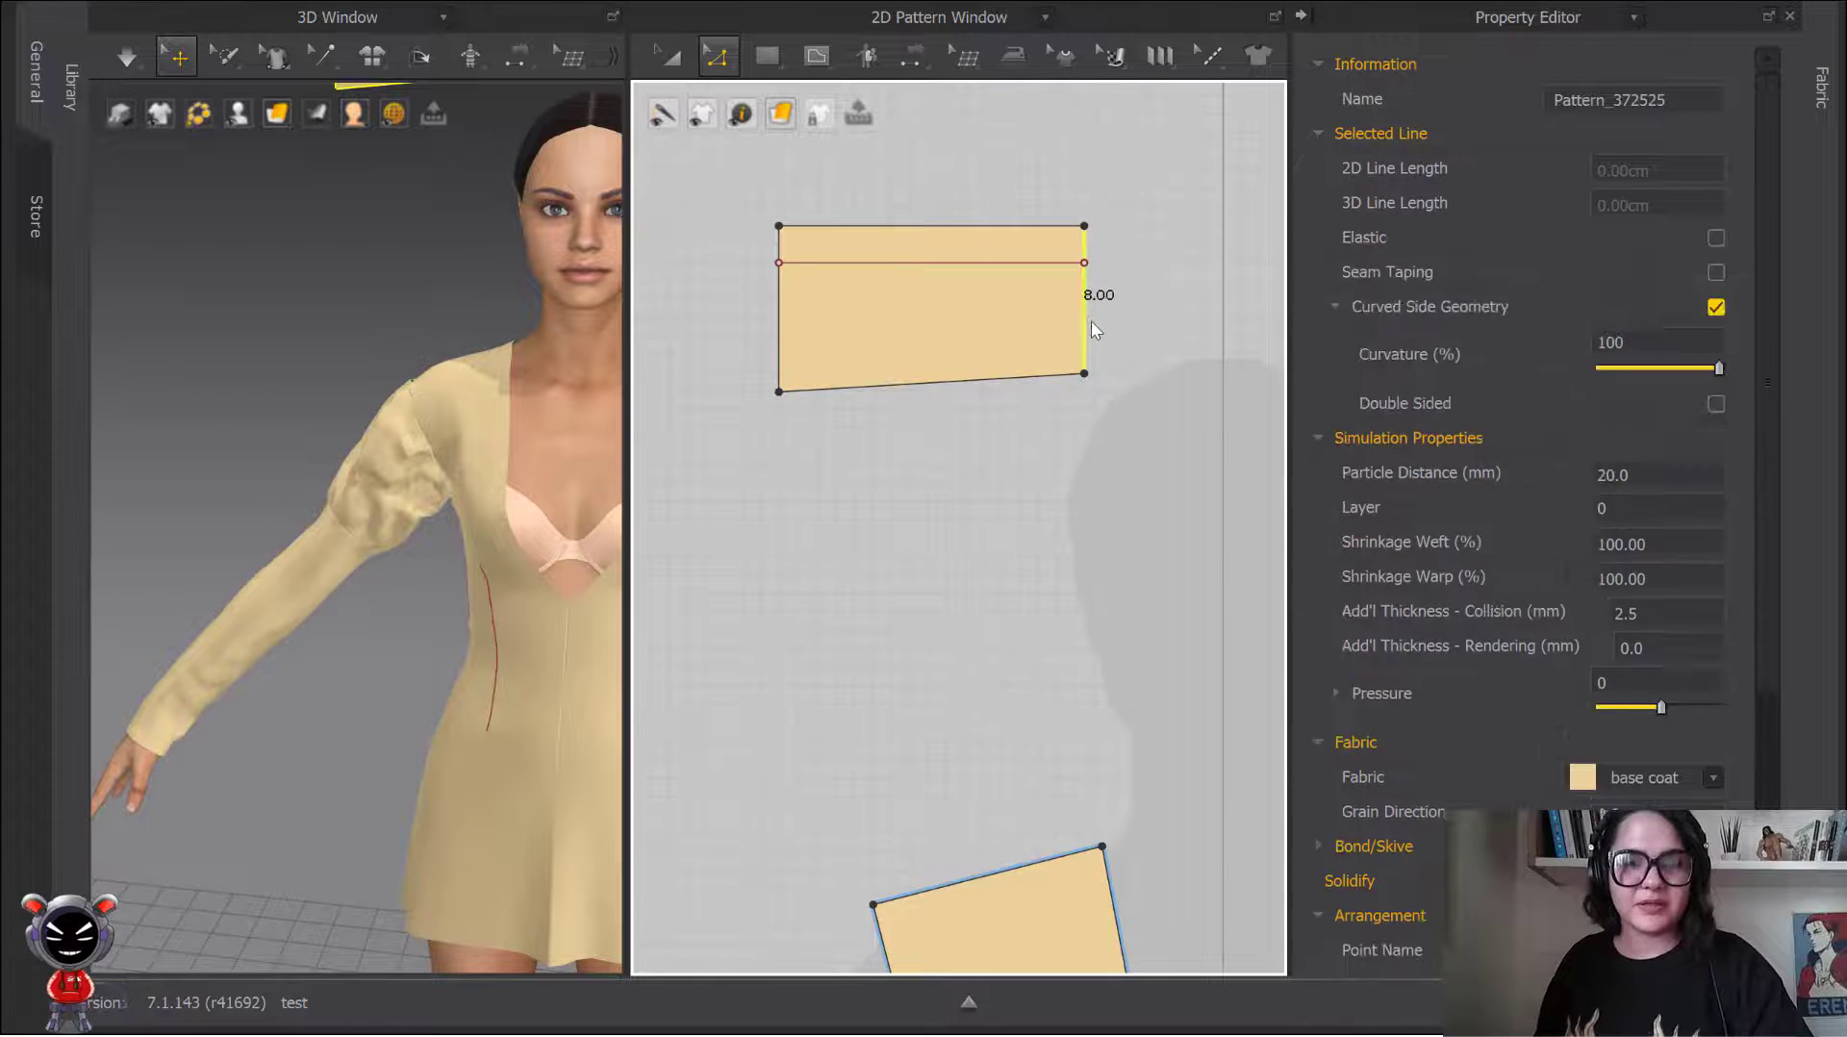
{"action": "right_click", "coordinate": [1092, 323]}
{"action": "left_click", "coordinate": [1159, 702]}
{"action": "right_click_drag", "start_coordinate": [1152, 615], "coordinate": [895, 590]}
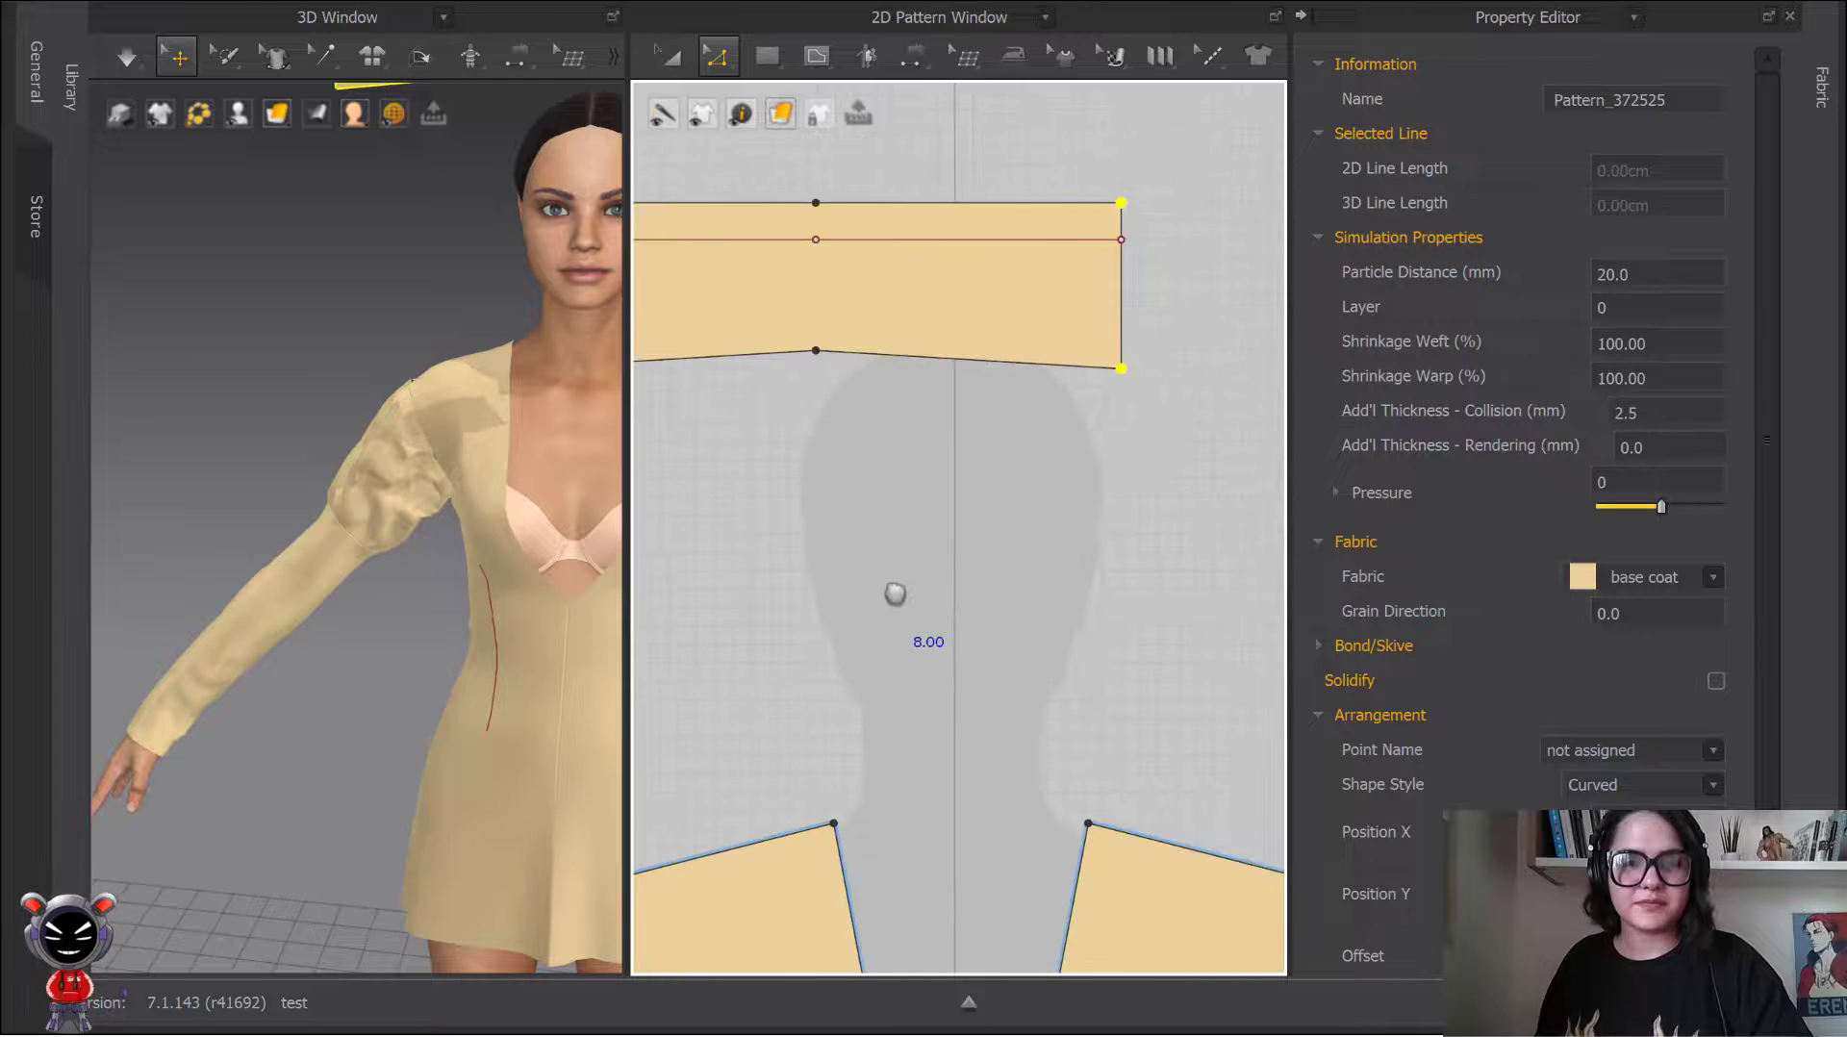
Step: Turn the pointed middle of the collar's lower edge into a smooth curve
{"action": "right_click", "coordinate": [827, 358]}
{"action": "left_click", "coordinate": [948, 467]}
{"action": "scroll", "coordinate": [945, 466], "scroll_direction": "down", "scroll_amount": 3}
{"action": "right_click_drag", "start_coordinate": [904, 487], "coordinate": [1091, 478]}
{"action": "middle_click_drag", "start_coordinate": [1091, 478], "coordinate": [920, 299]}
{"action": "scroll", "coordinate": [920, 299], "scroll_direction": "down", "scroll_amount": 3}
{"action": "right_click_drag", "start_coordinate": [889, 251], "coordinate": [887, 308]}
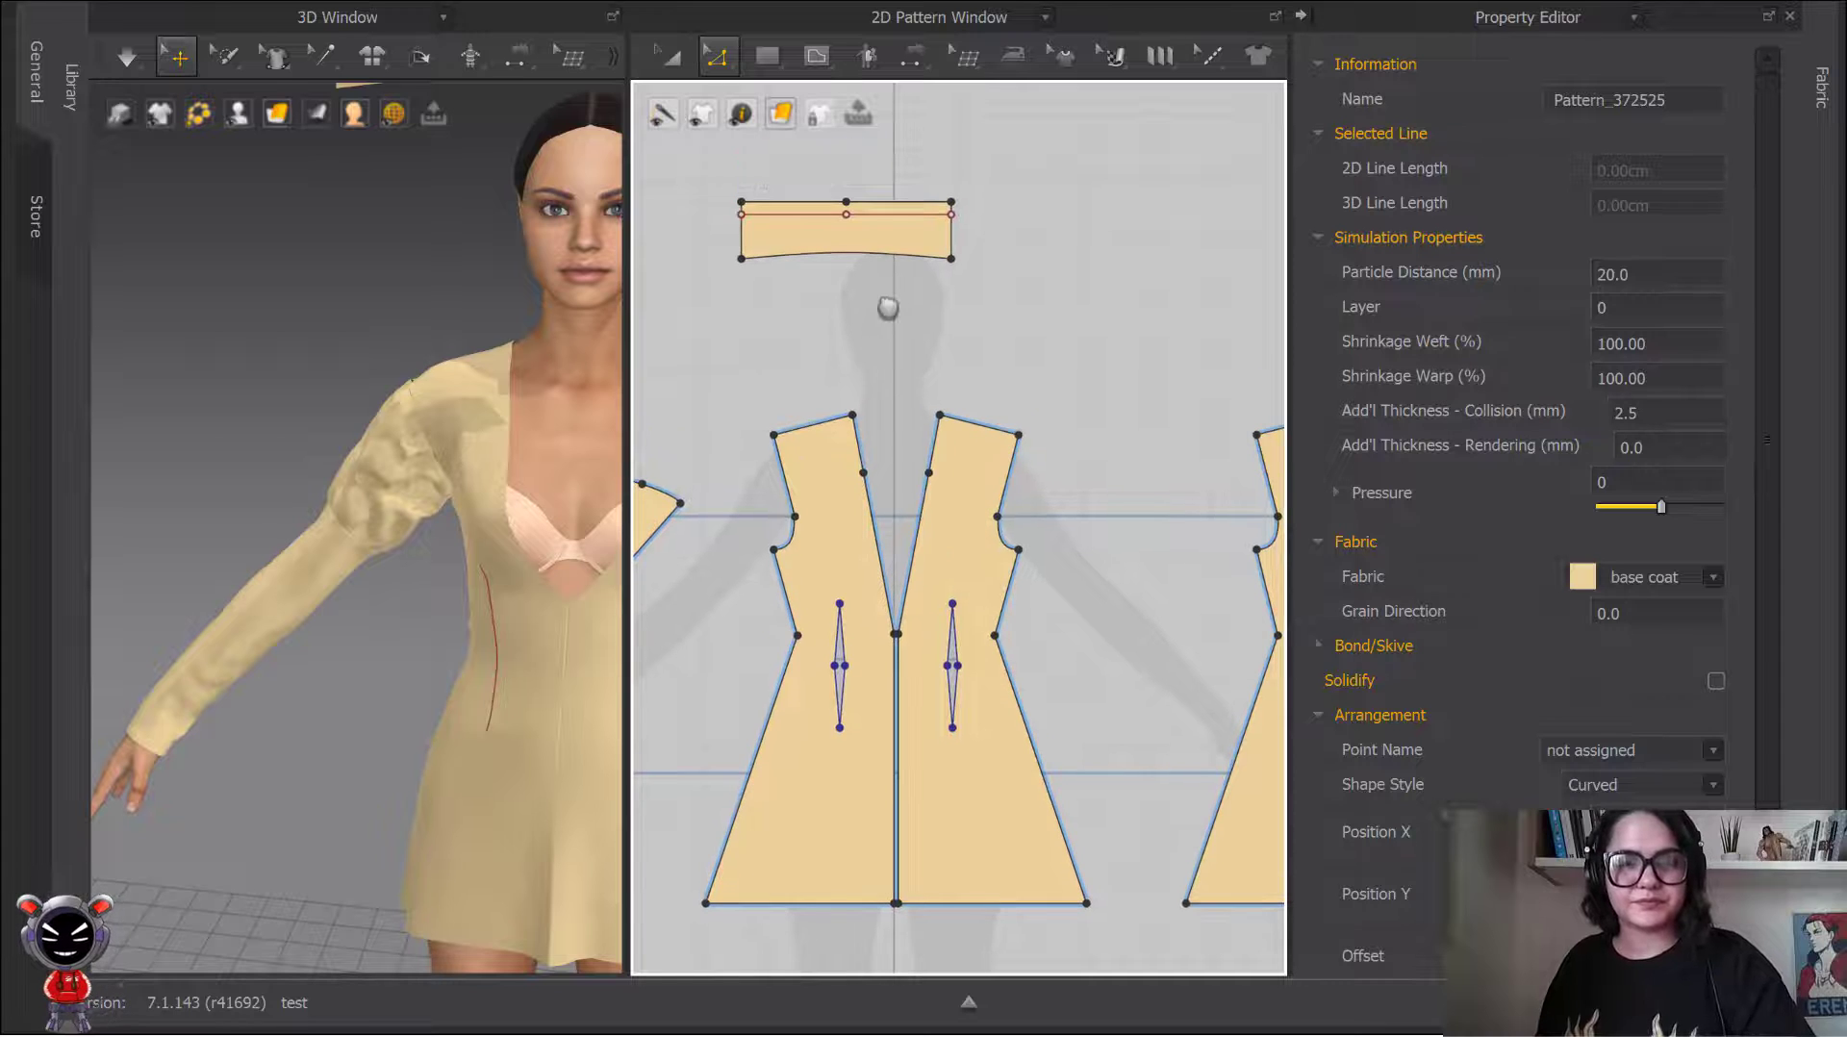
Step: Move the collar piece on the avatar from above the head to behind the head and neck
{"action": "key", "text": "b"}
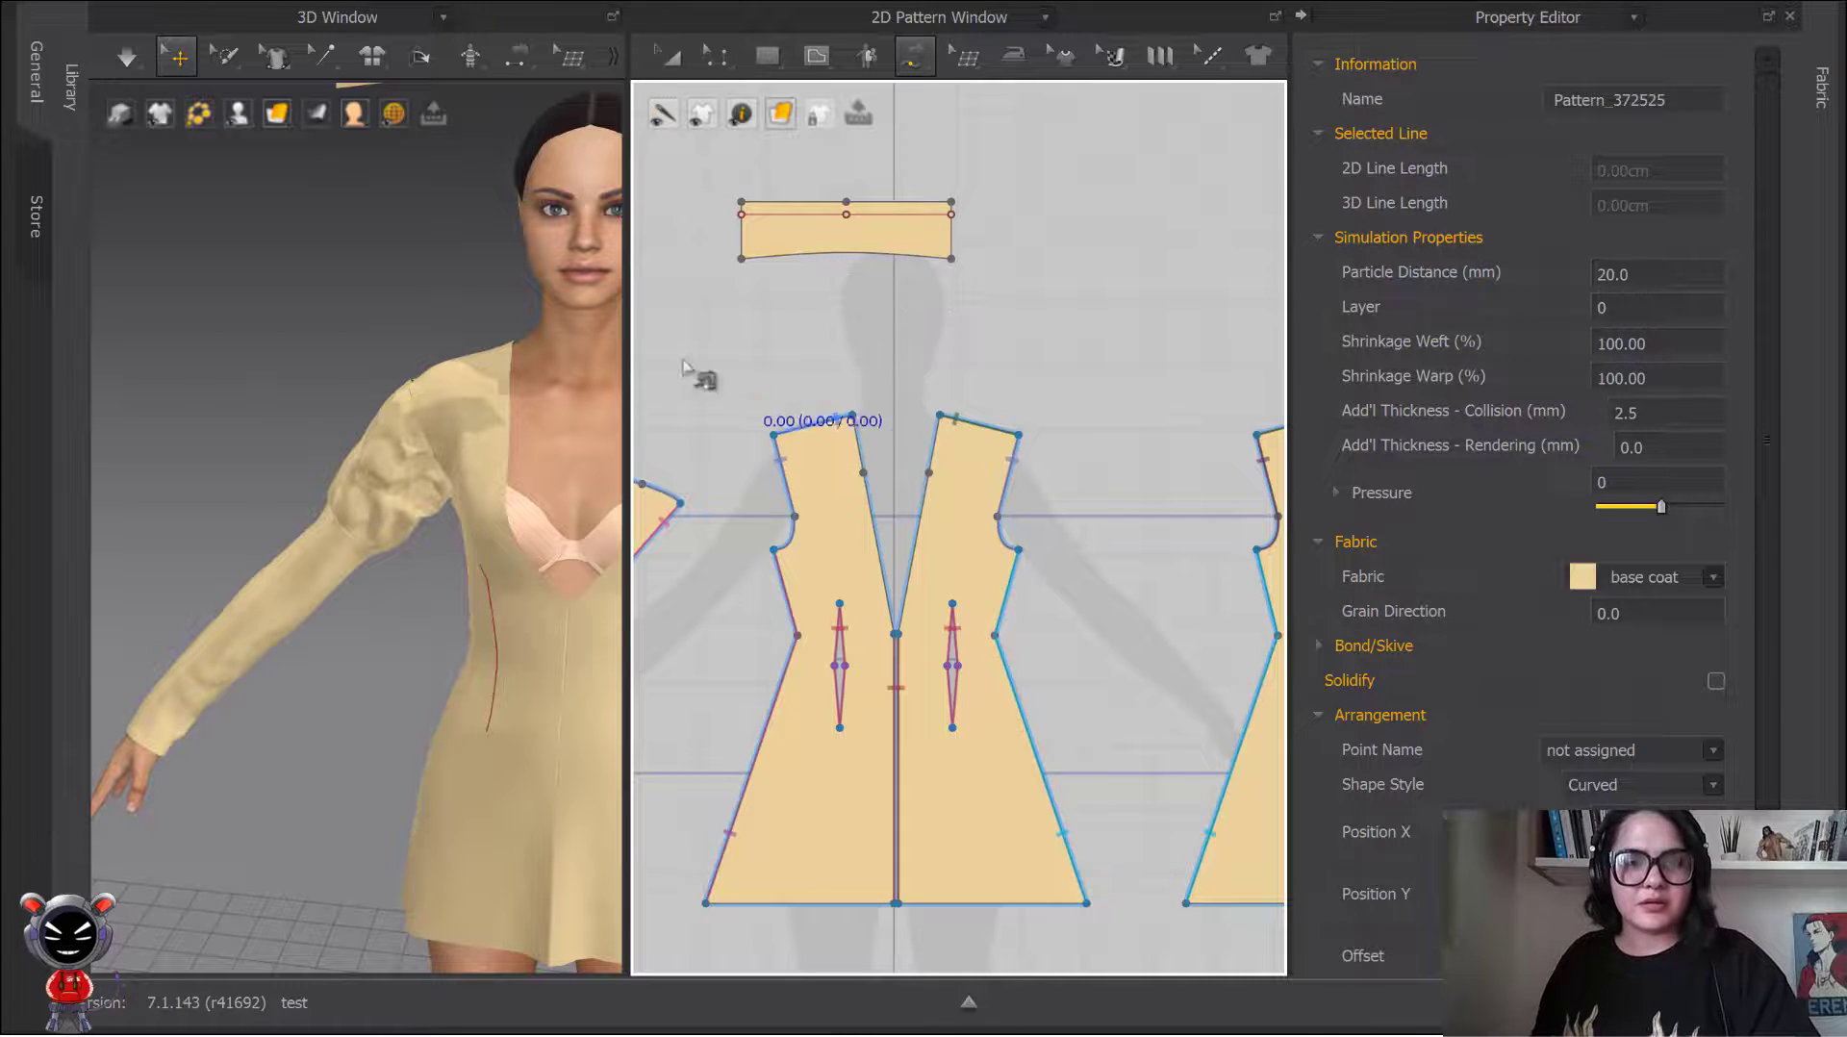
{"action": "left_click", "coordinate": [664, 62]}
{"action": "scroll", "coordinate": [462, 344], "scroll_direction": "down", "scroll_amount": 4}
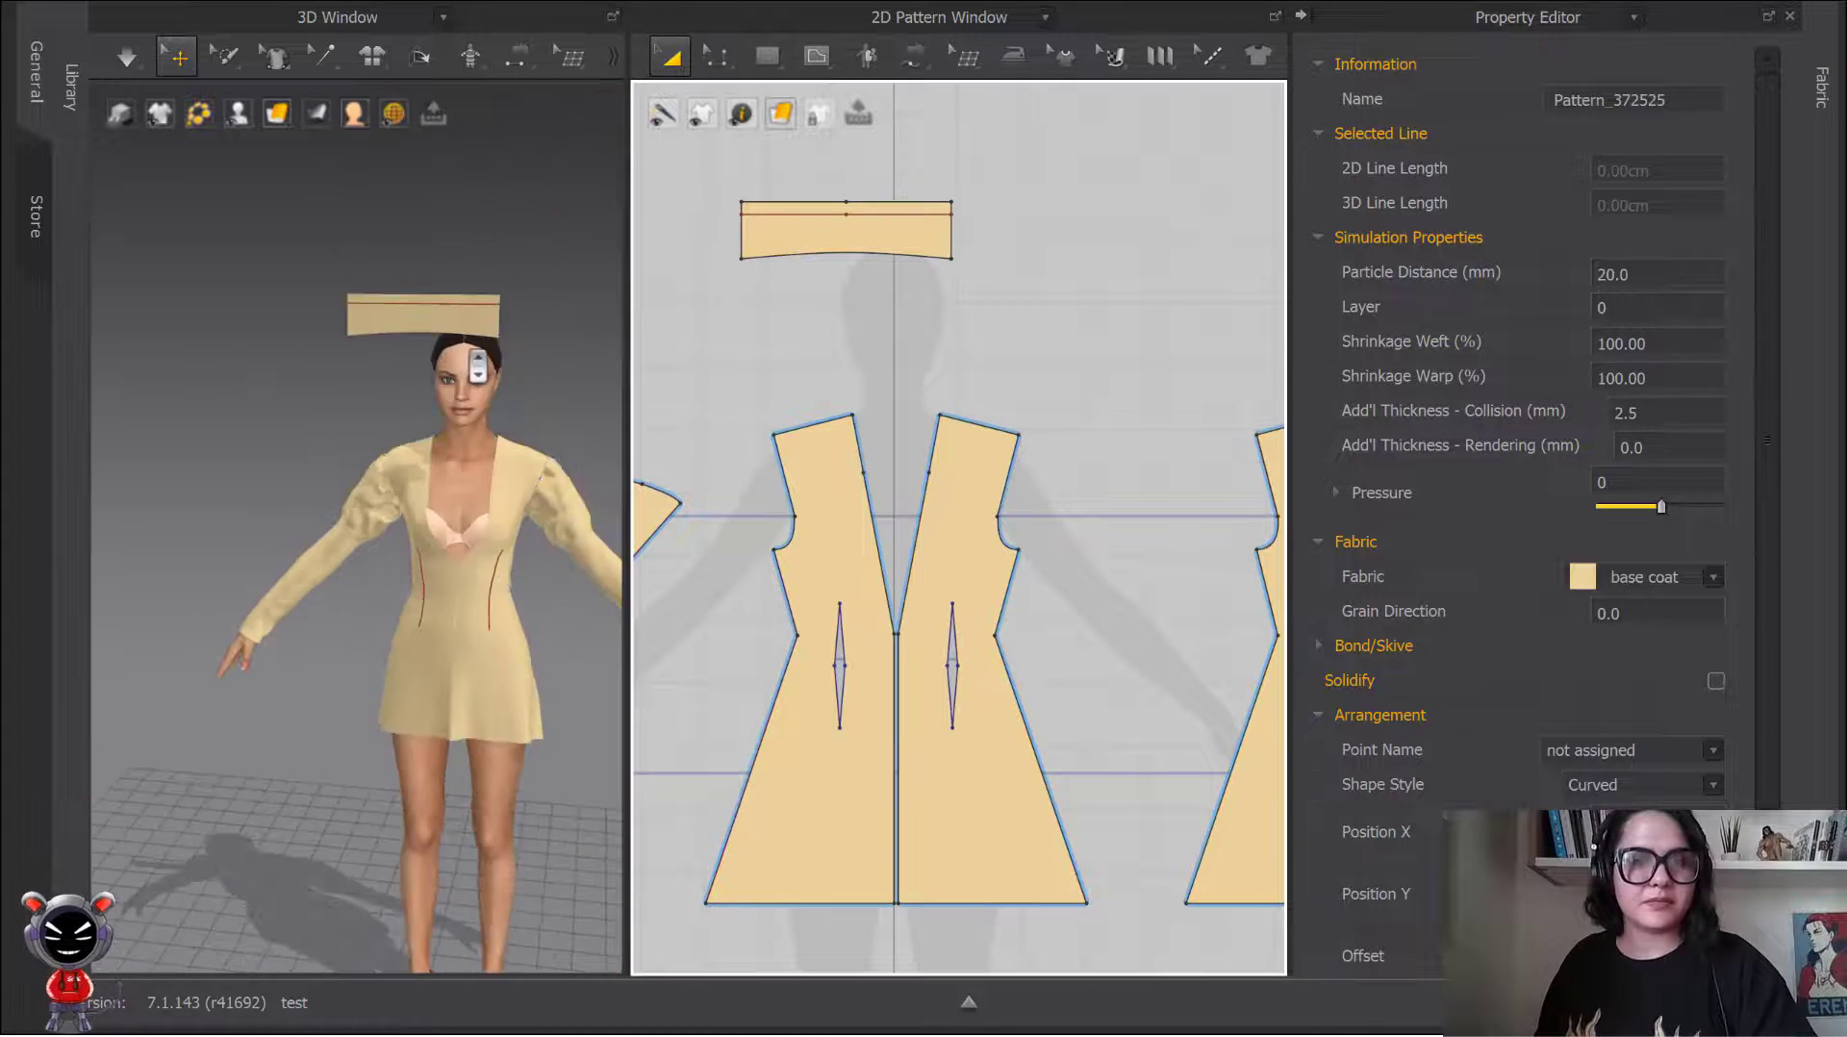
{"action": "left_click", "coordinate": [430, 320]}
{"action": "scroll", "coordinate": [440, 337], "scroll_direction": "down", "scroll_amount": 2}
{"action": "right_click_drag", "start_coordinate": [446, 390], "coordinate": [630, 395]}
{"action": "left_click_drag", "start_coordinate": [412, 378], "coordinate": [276, 449]}
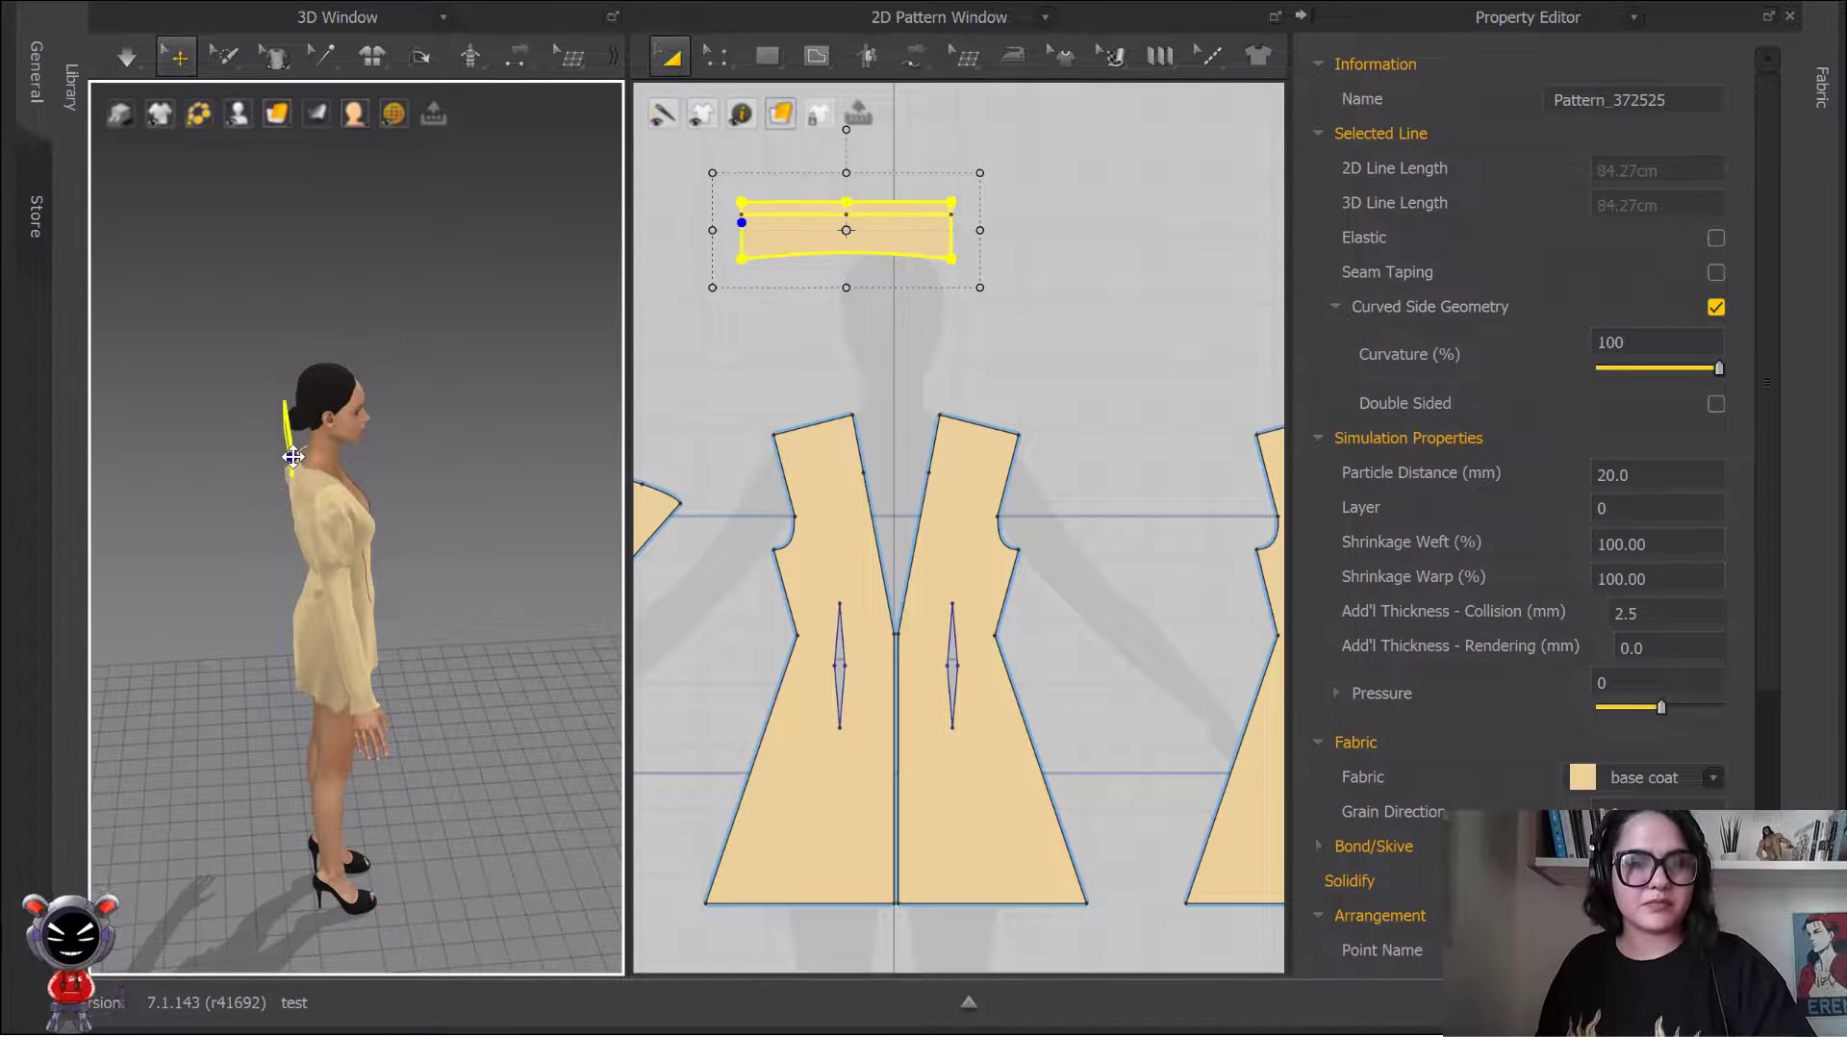
Step: Refine the collar's 3D placement so it sits close behind the neck, just above the back neckline
{"action": "scroll", "coordinate": [294, 457], "scroll_direction": "up", "scroll_amount": 4}
{"action": "middle_click_drag", "start_coordinate": [293, 457], "coordinate": [498, 466]}
{"action": "scroll", "coordinate": [331, 474], "scroll_direction": "up", "scroll_amount": 2}
{"action": "right_click_drag", "start_coordinate": [498, 466], "coordinate": [567, 464]}
{"action": "right_click_drag", "start_coordinate": [504, 582], "coordinate": [349, 532]}
{"action": "middle_click_drag", "start_coordinate": [478, 568], "coordinate": [363, 502]}
{"action": "scroll", "coordinate": [390, 514], "scroll_direction": "down", "scroll_amount": 2}
{"action": "left_click_drag", "start_coordinate": [390, 515], "coordinate": [462, 536]}
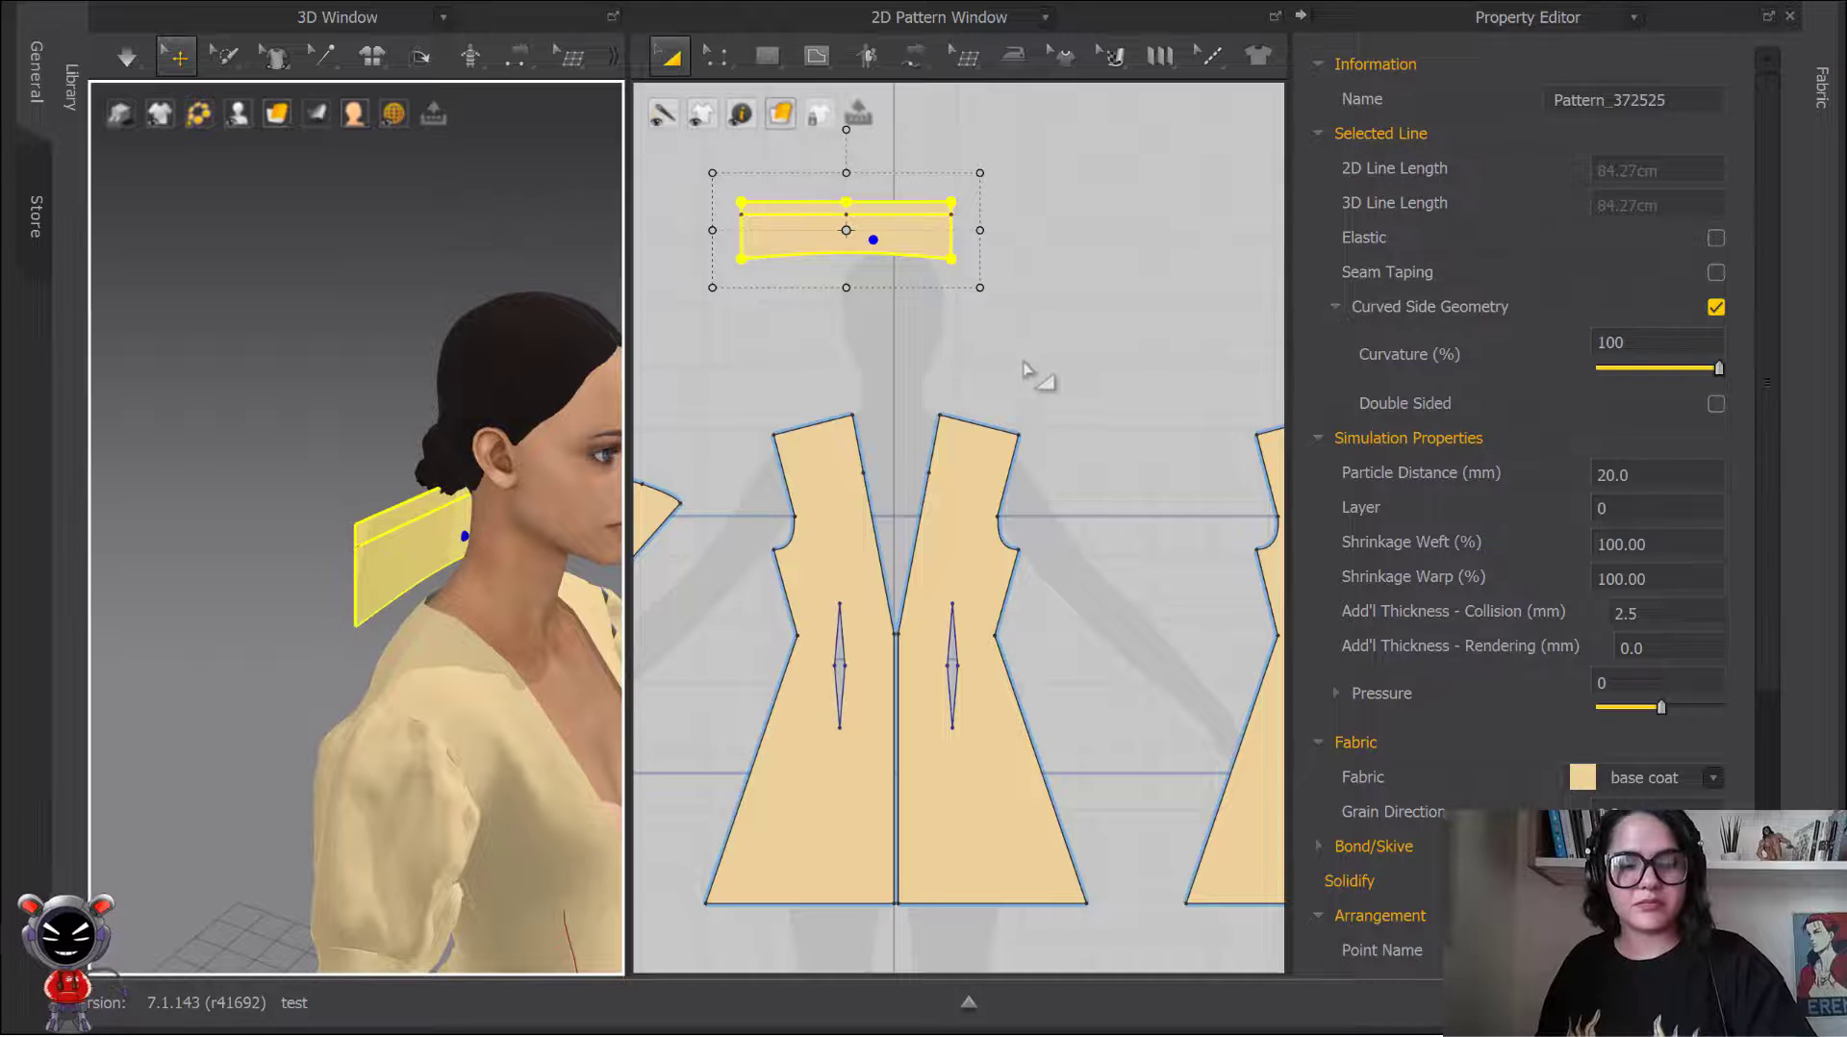
Step: Fold the collar's upper strip over along the internal line with Fold Arrangement
{"action": "key", "text": "n"}
{"action": "key", "text": "z"}
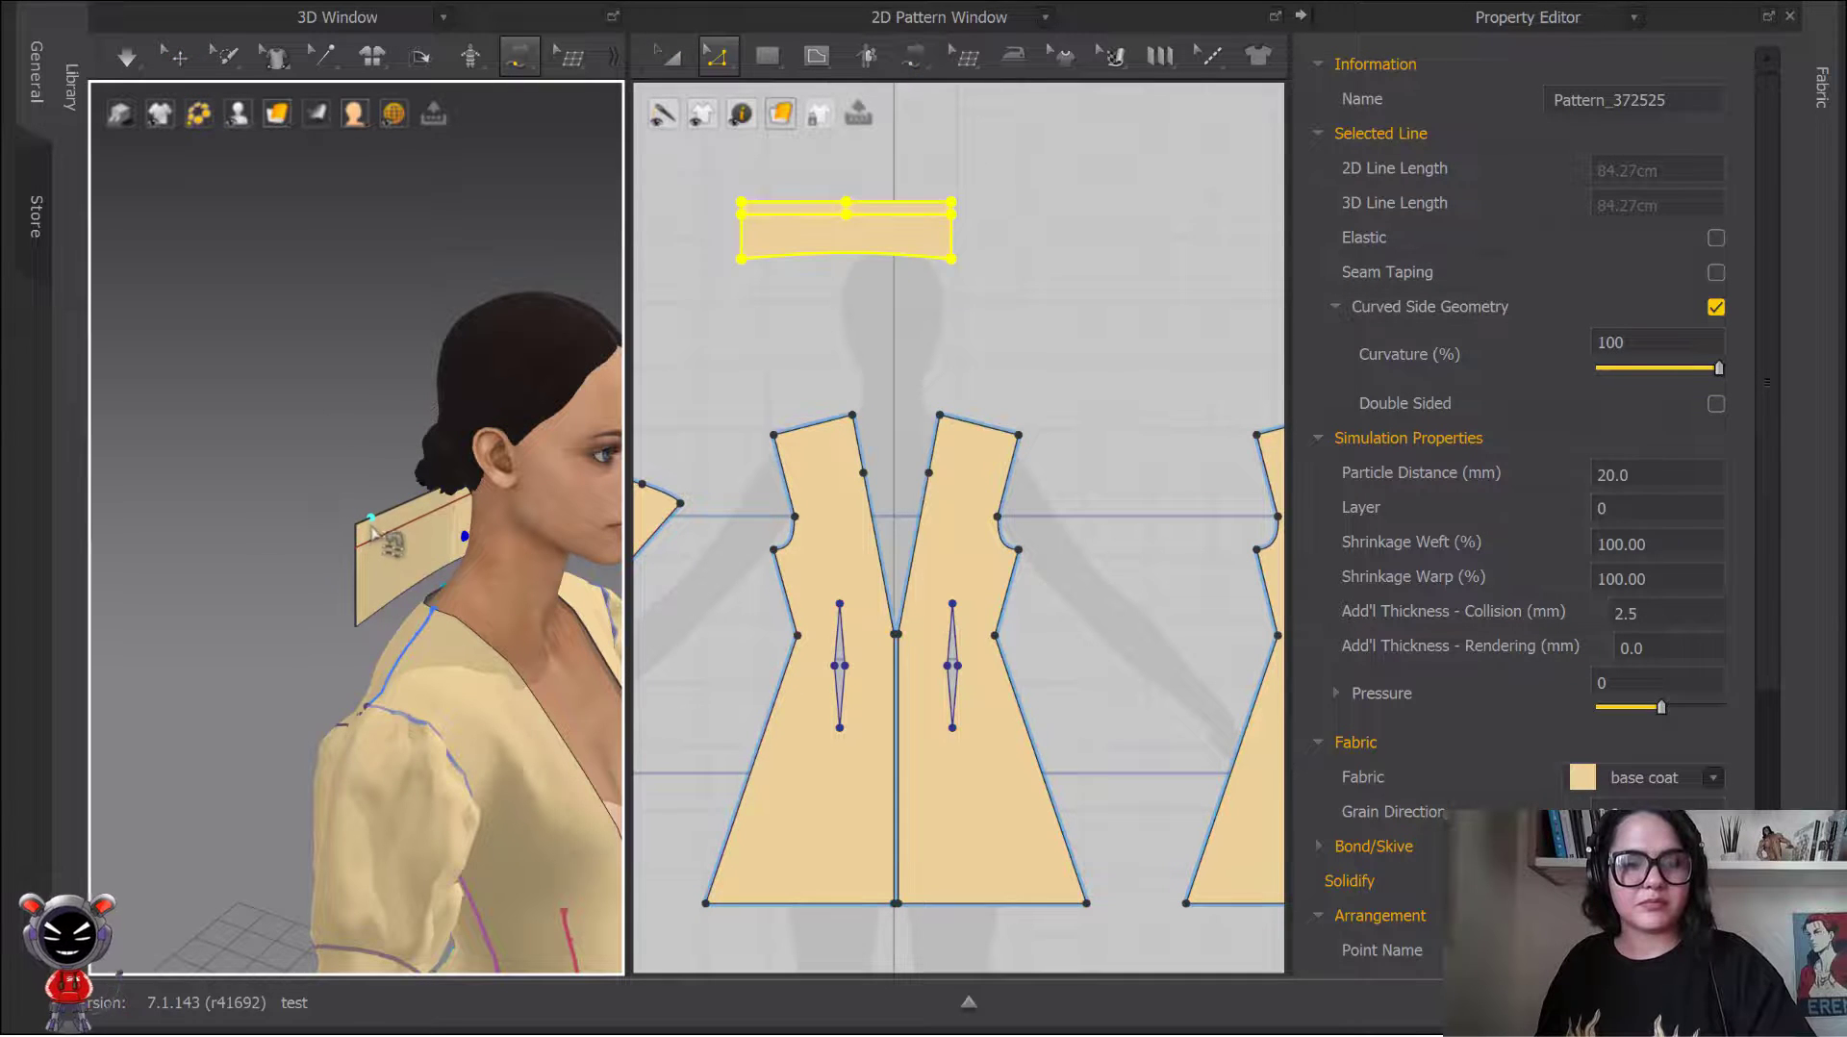
{"action": "left_click", "coordinate": [183, 58]}
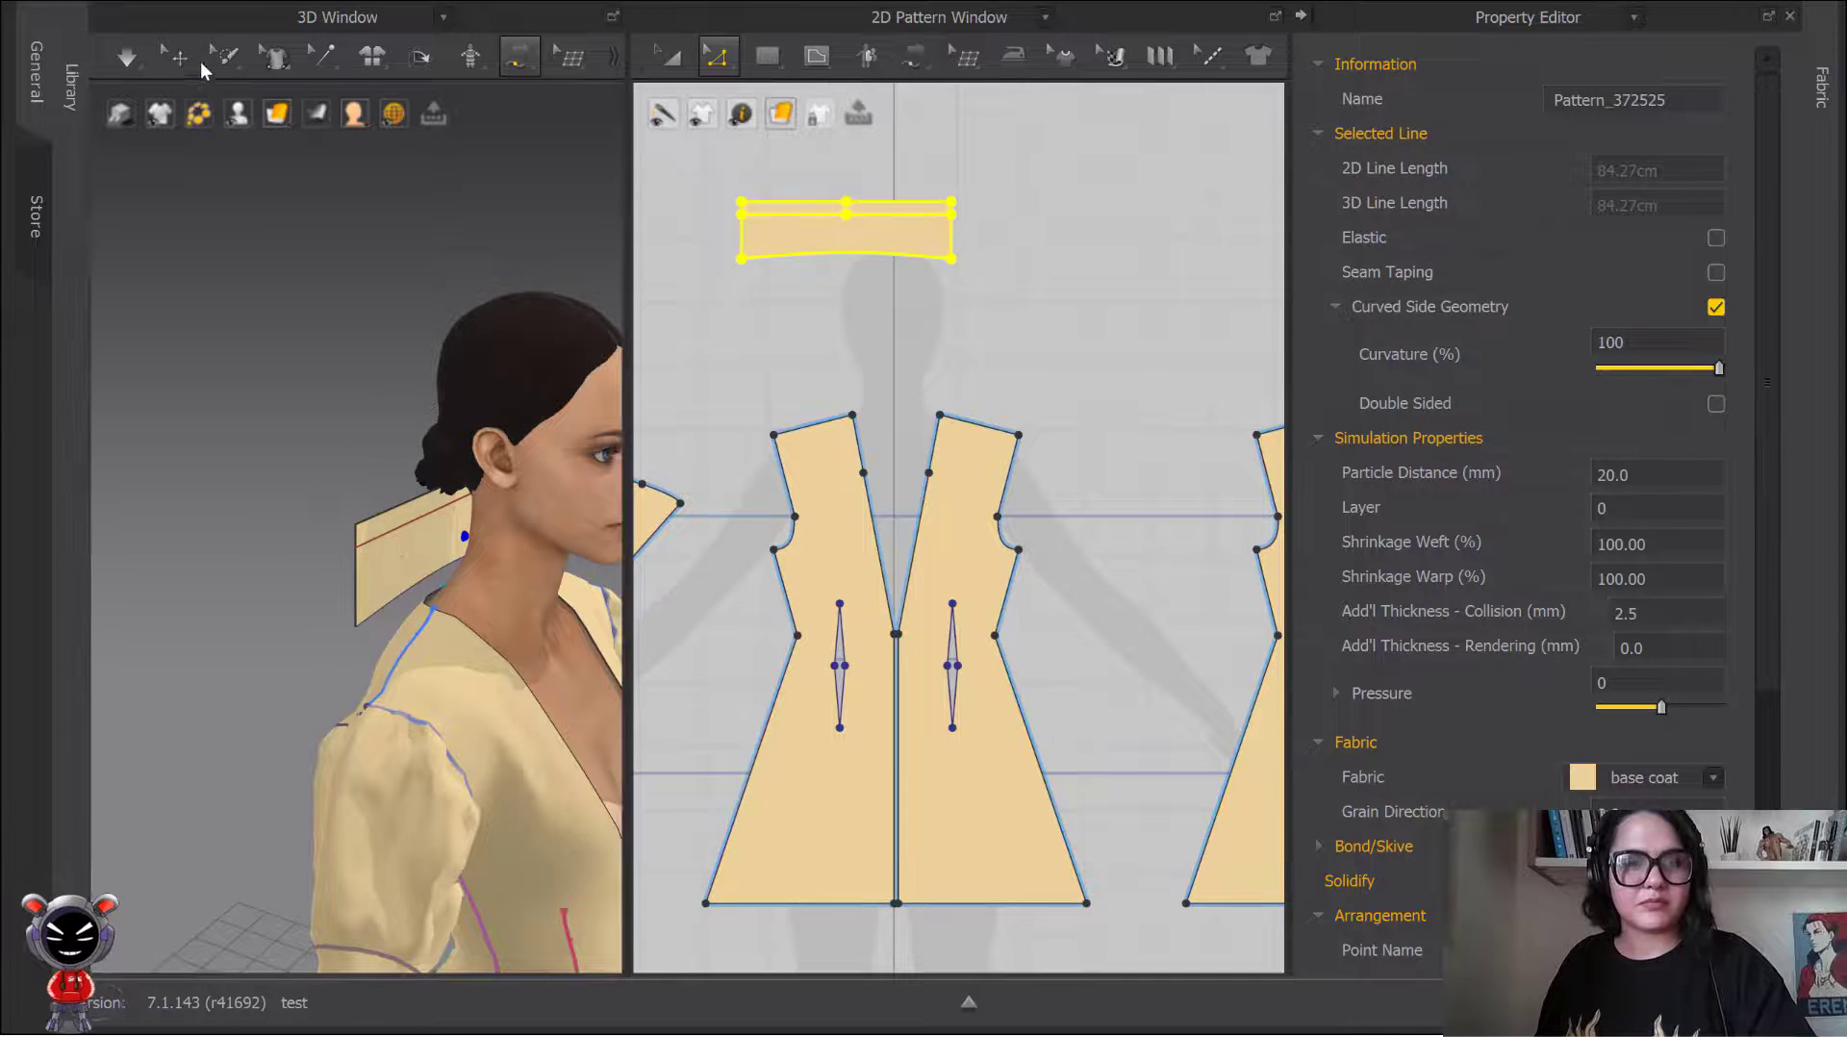
{"action": "left_click", "coordinate": [364, 535]}
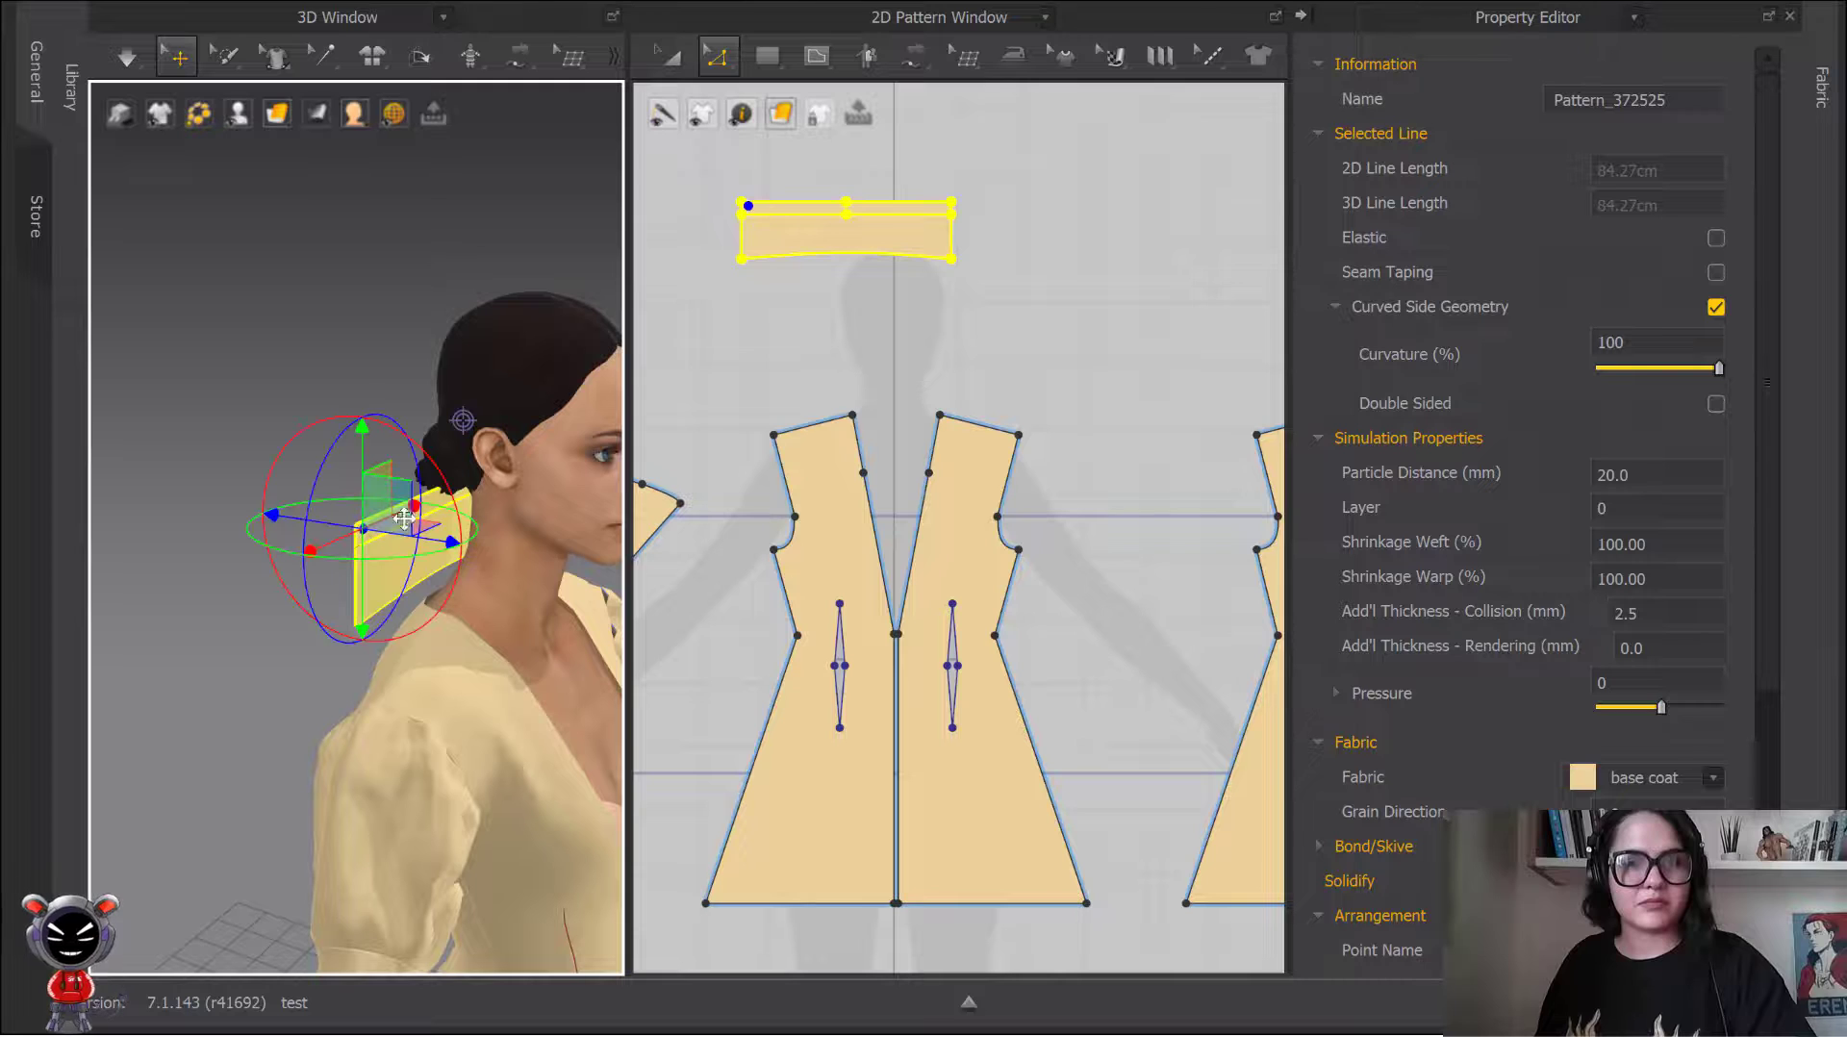
{"action": "left_click", "coordinate": [420, 56]}
{"action": "left_click", "coordinate": [421, 502]}
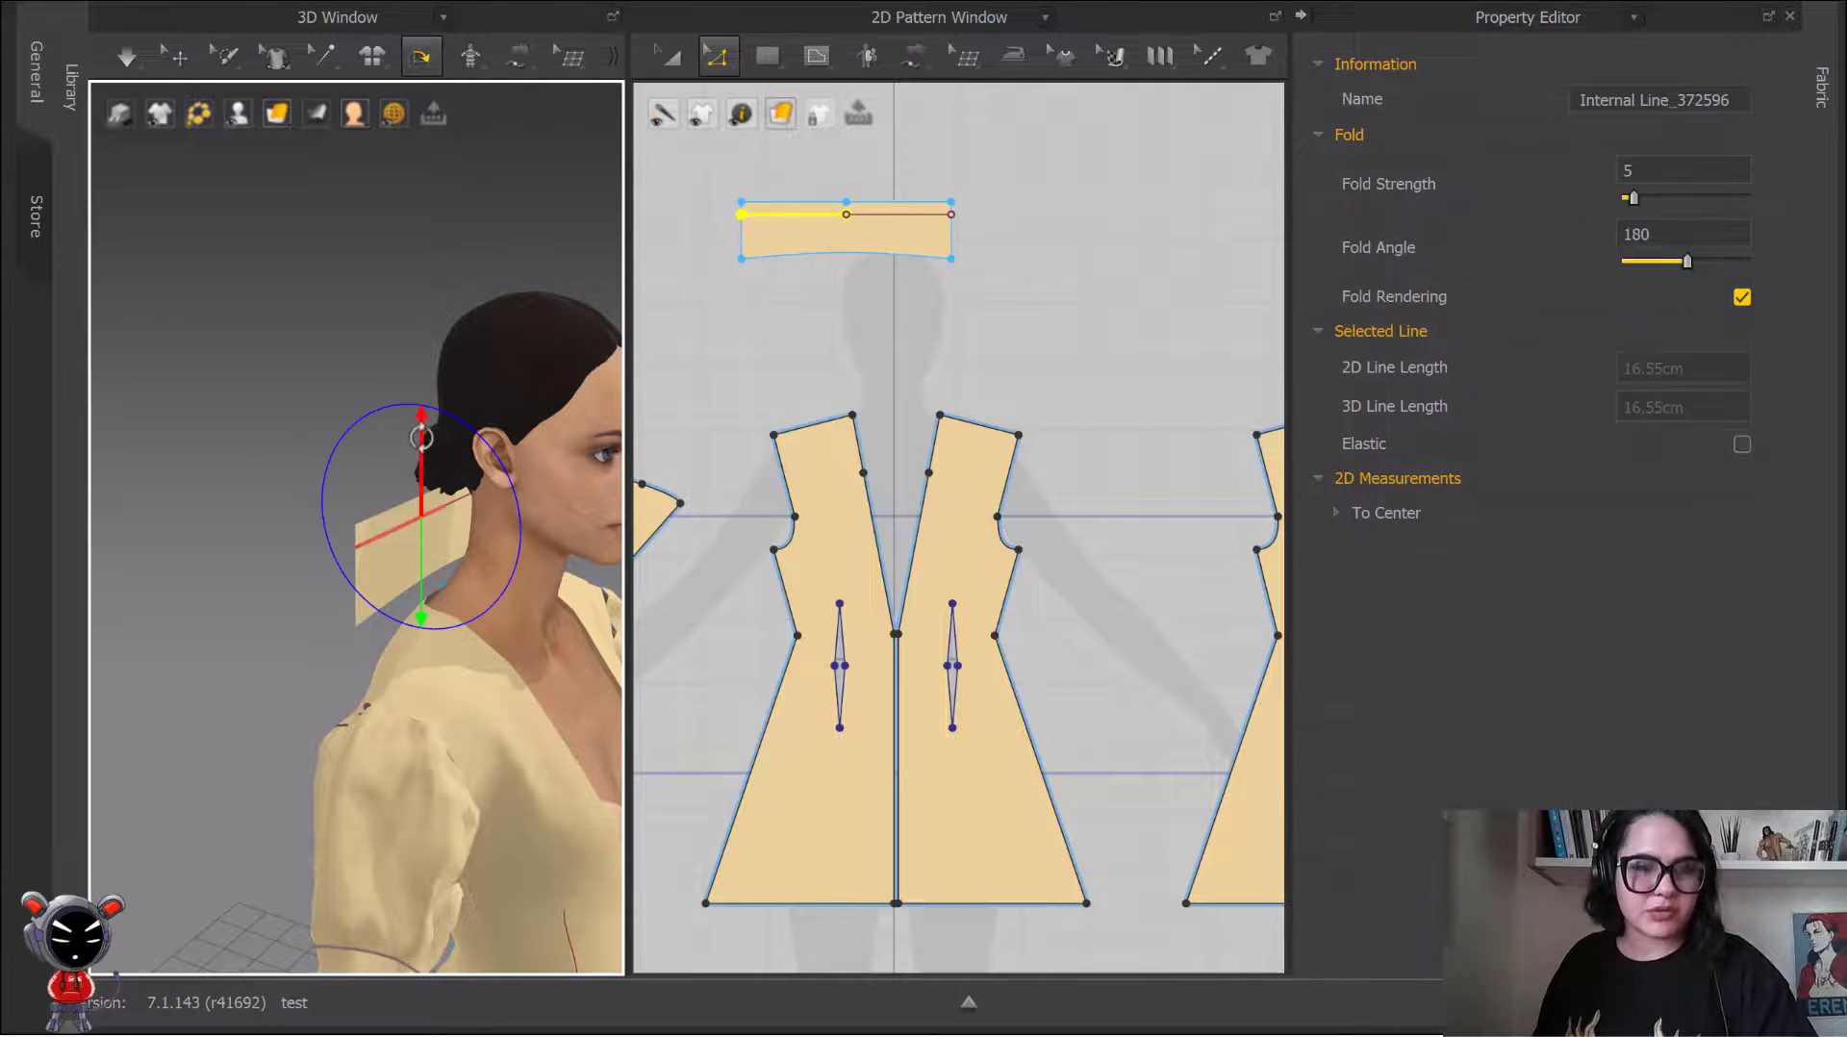
{"action": "left_click_drag", "start_coordinate": [422, 437], "coordinate": [474, 577]}
Step: Start a free sewing from the collar's entire upper edge to the left front panel's upper neckline segment
{"action": "key", "text": "m"}
{"action": "left_click", "coordinate": [755, 203]}
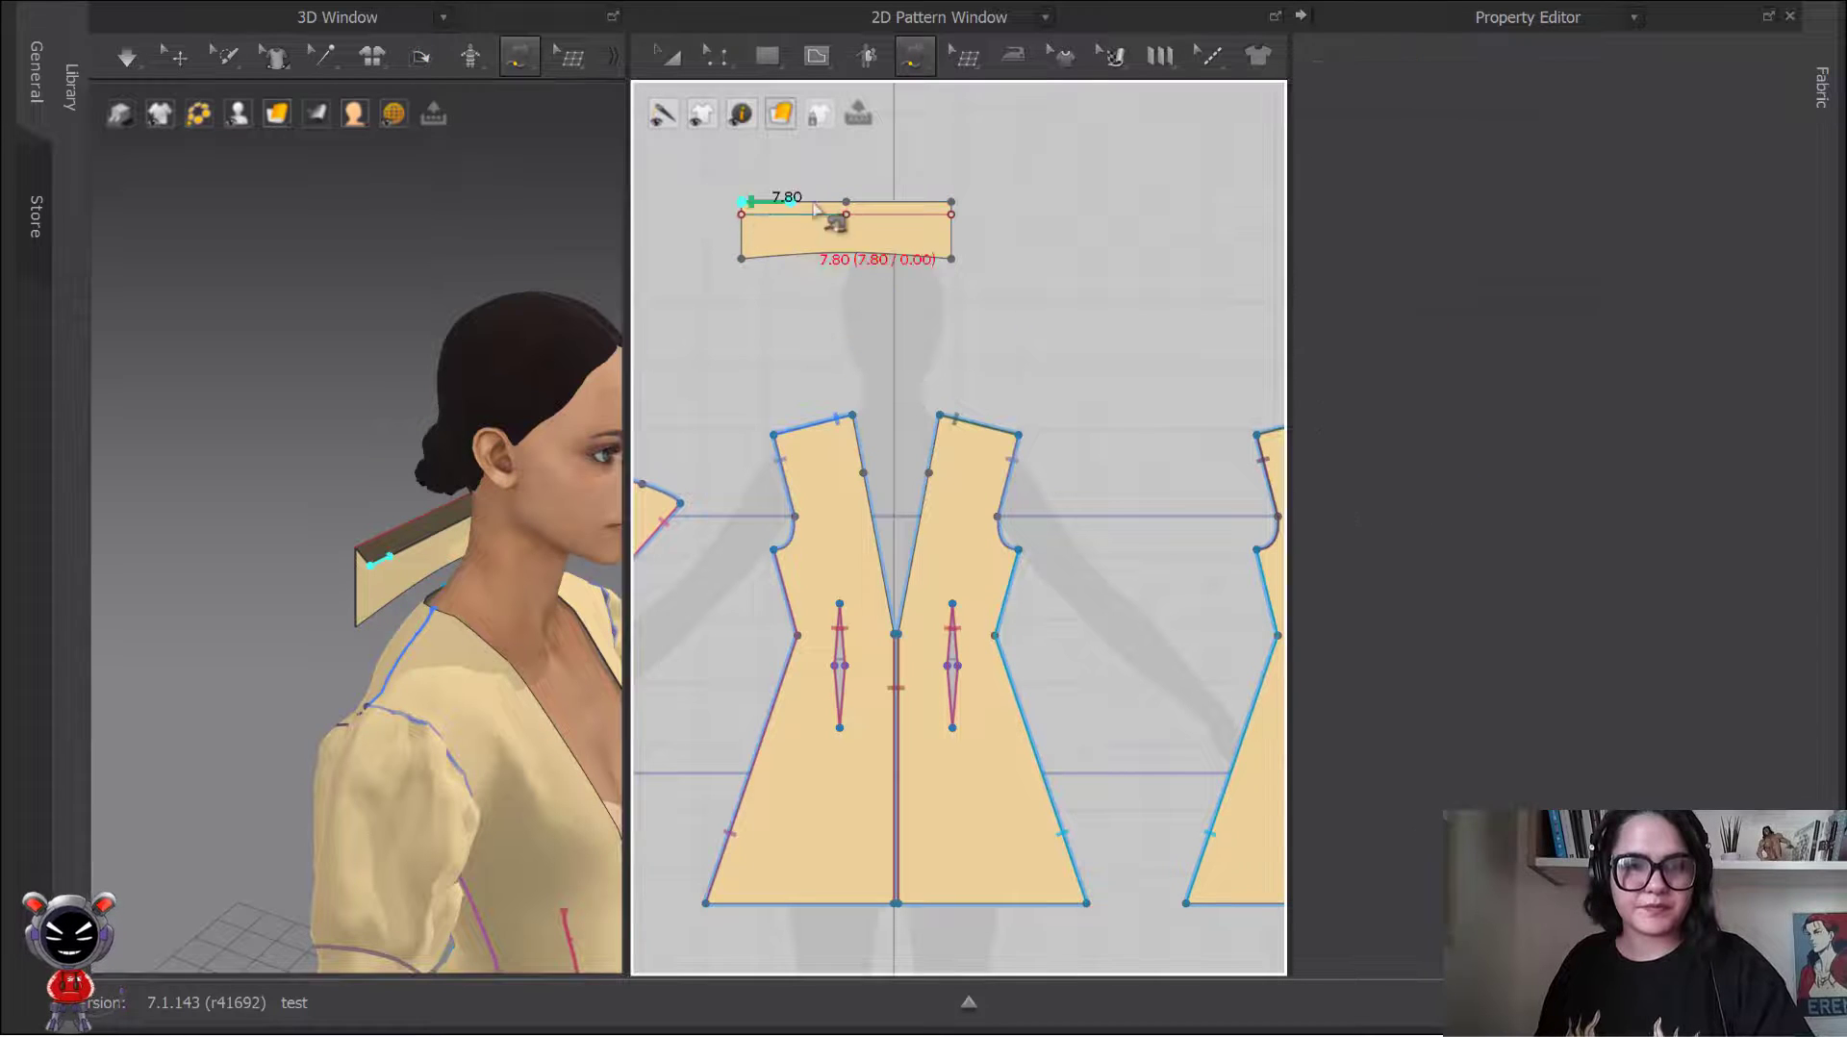
{"action": "left_click", "coordinate": [950, 204]}
{"action": "left_click", "coordinate": [863, 471]}
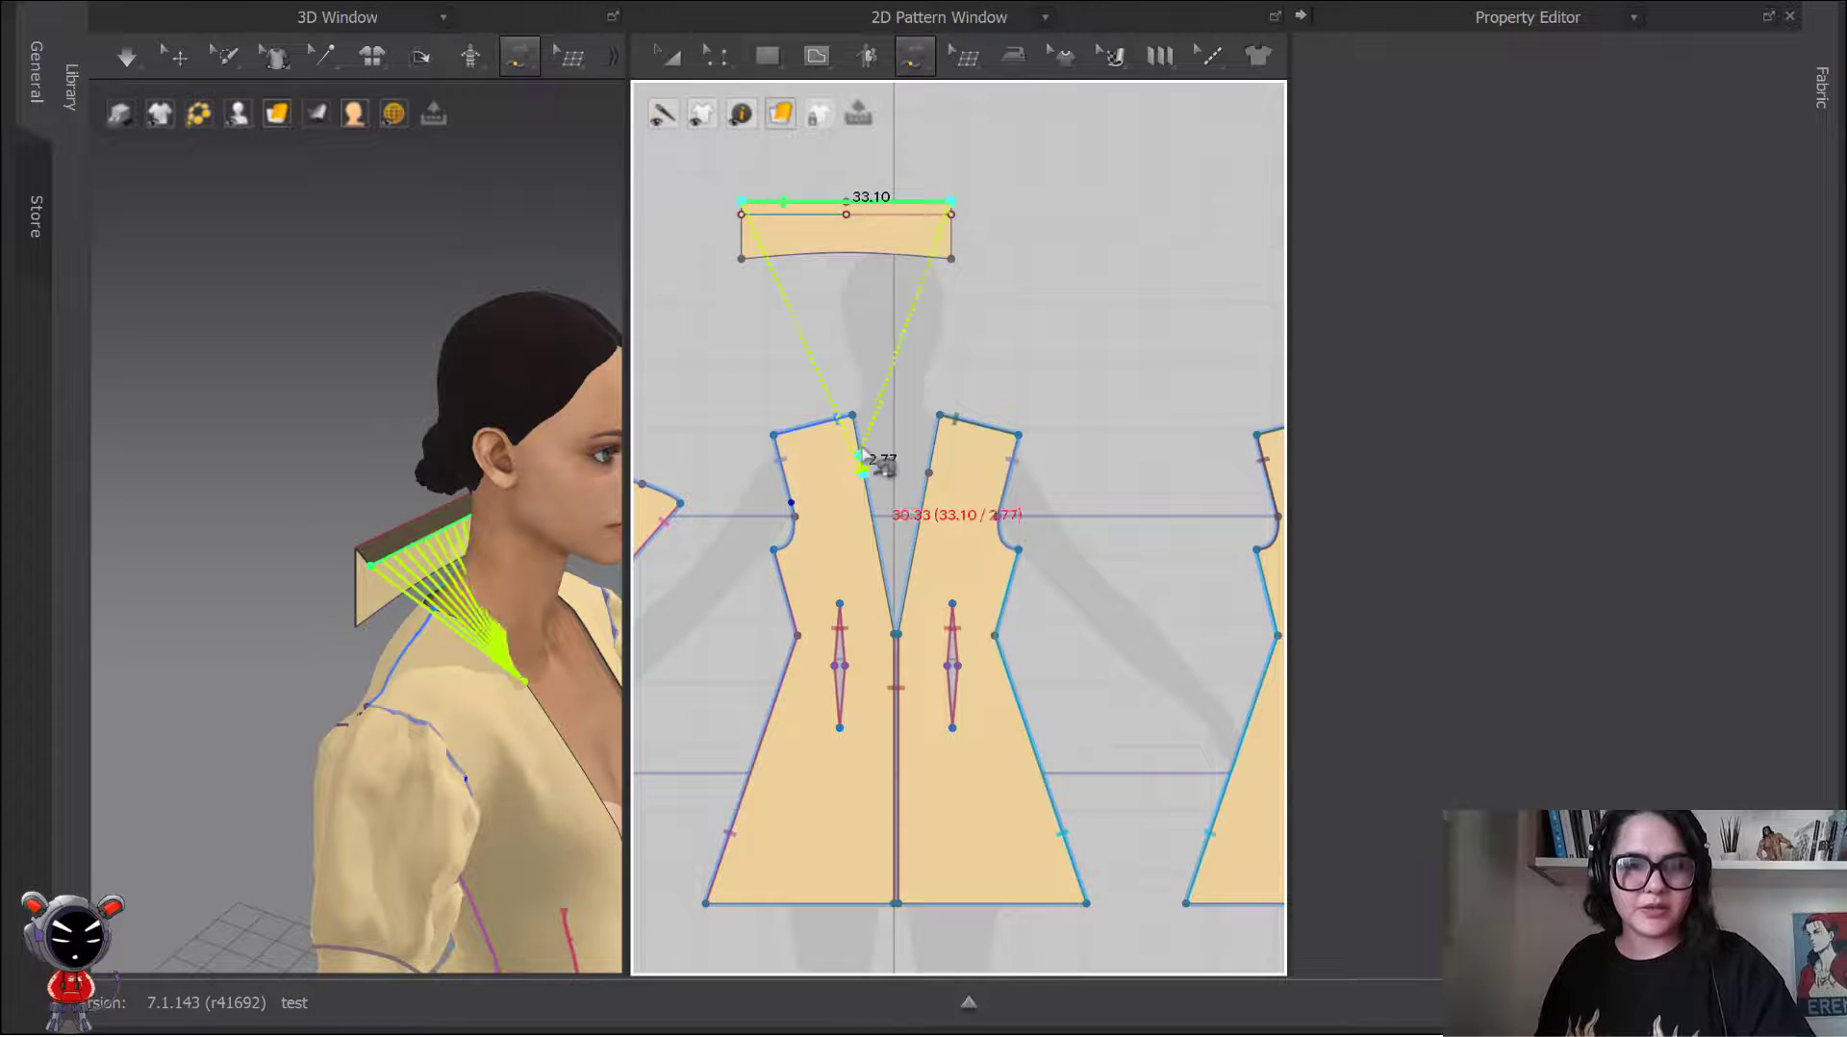
{"action": "left_click", "coordinate": [853, 416], "text": "shift"}
Step: Add both back neckline curves to the collar sewing, continuing from one shoulder to the other
{"action": "scroll", "coordinate": [962, 423], "scroll_direction": "up", "scroll_amount": 3}
{"action": "middle_click_drag", "start_coordinate": [1032, 486], "coordinate": [725, 371]}
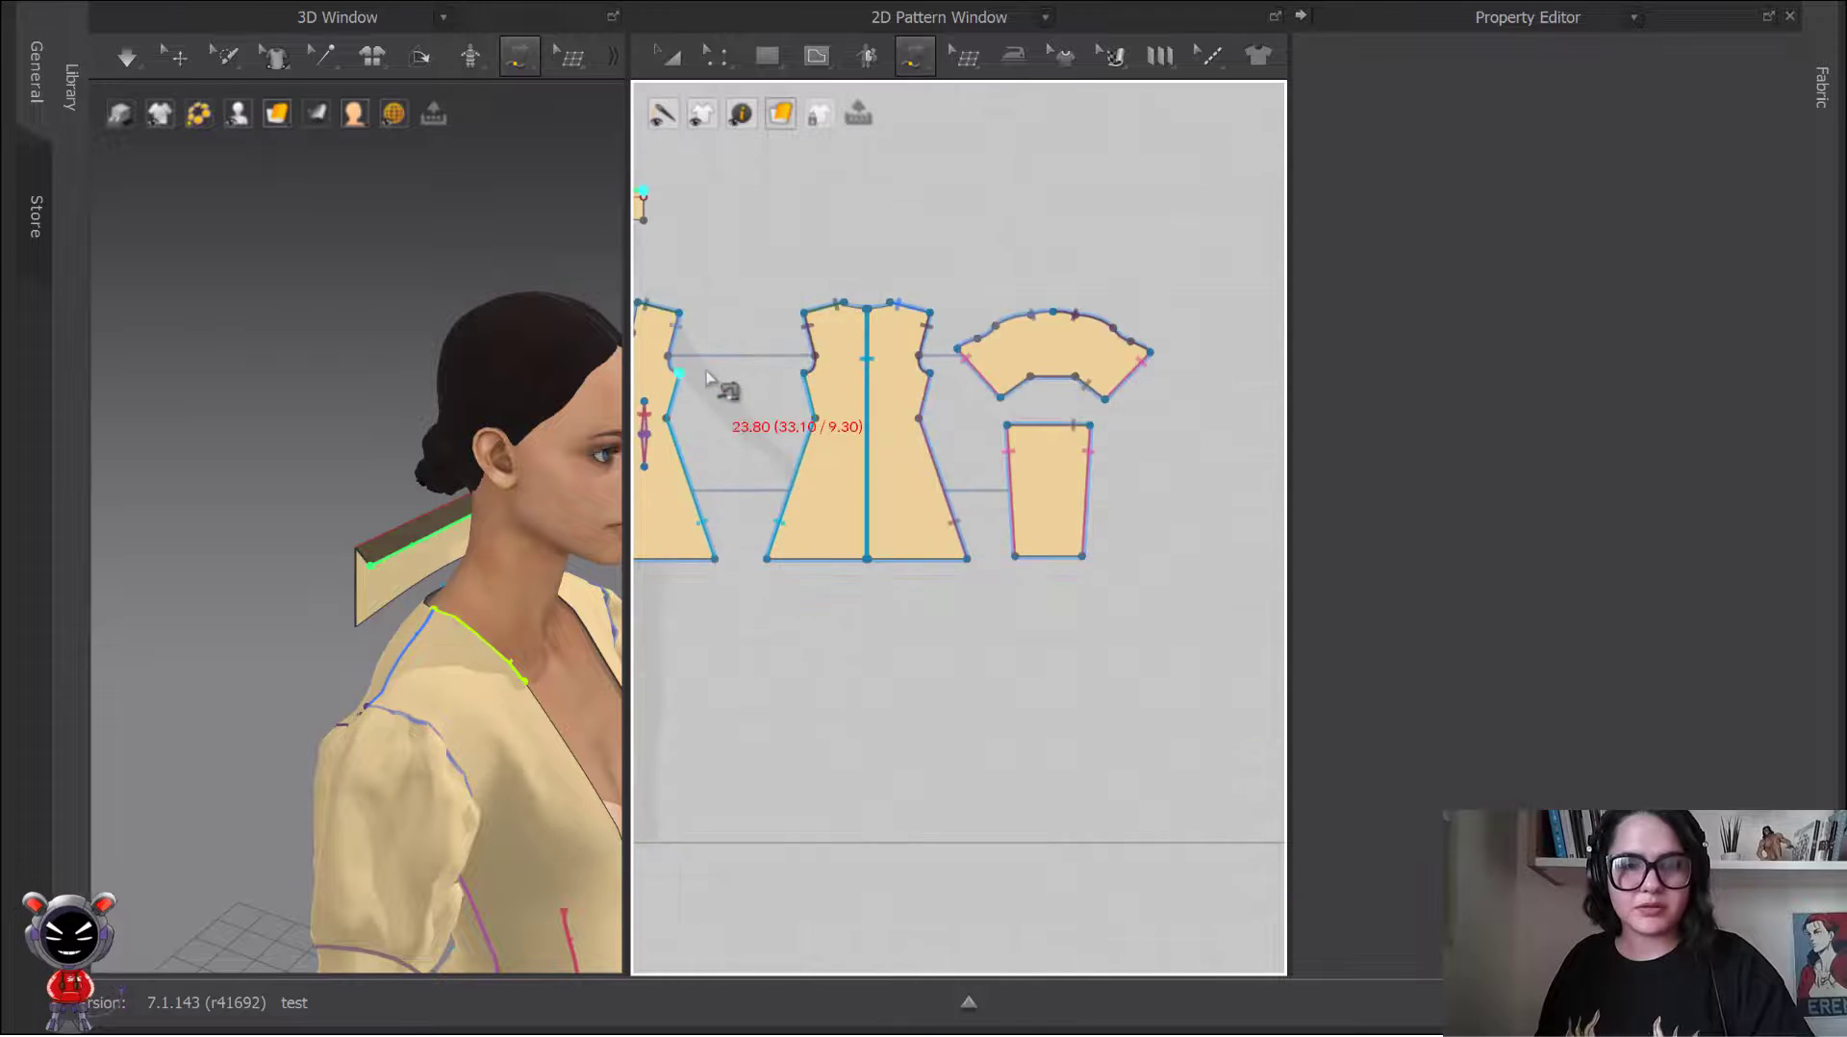
{"action": "scroll", "coordinate": [957, 376], "scroll_direction": "up", "scroll_amount": 3}
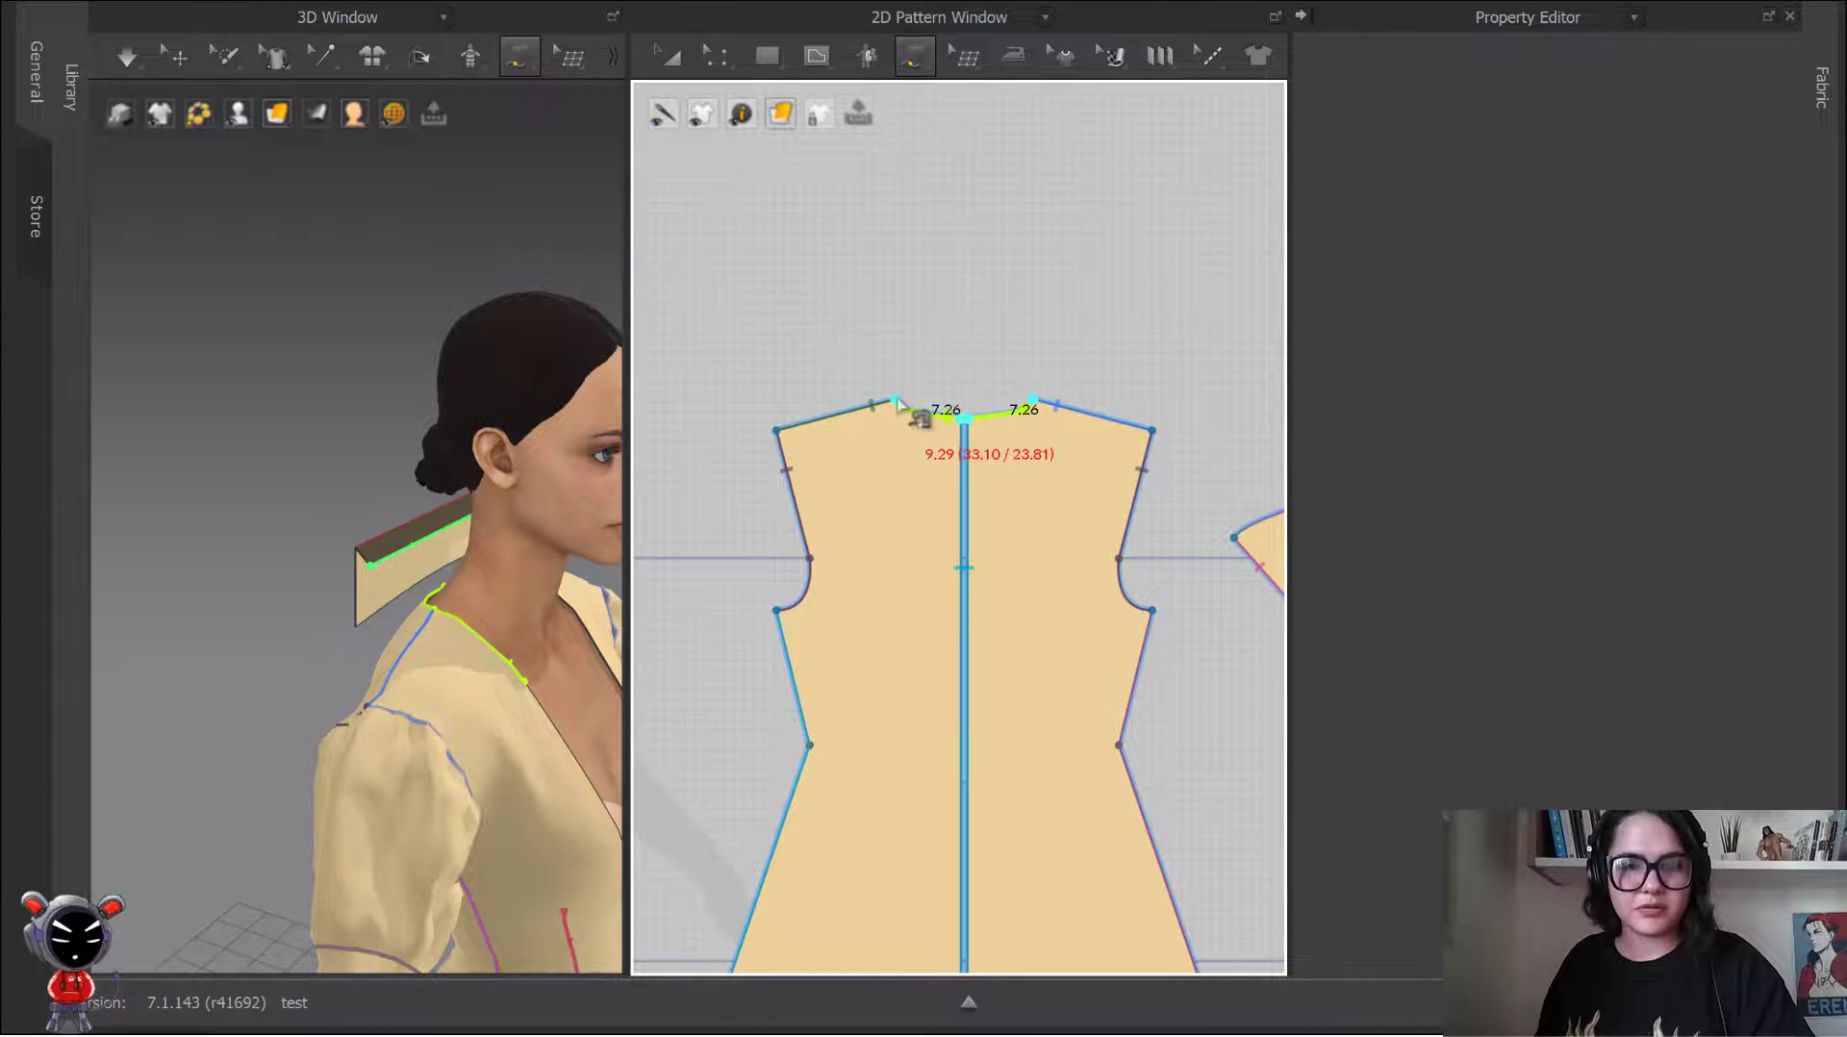
Step: Add the right front panel's upper neckline segment from shoulder to neckline point and complete the collar sewing
{"action": "scroll", "coordinate": [881, 404], "scroll_direction": "down", "scroll_amount": 3}
{"action": "middle_click_drag", "start_coordinate": [848, 451], "coordinate": [1219, 456]}
{"action": "scroll", "coordinate": [747, 375], "scroll_direction": "up", "scroll_amount": 4}
{"action": "middle_click_drag", "start_coordinate": [747, 375], "coordinate": [883, 429]}
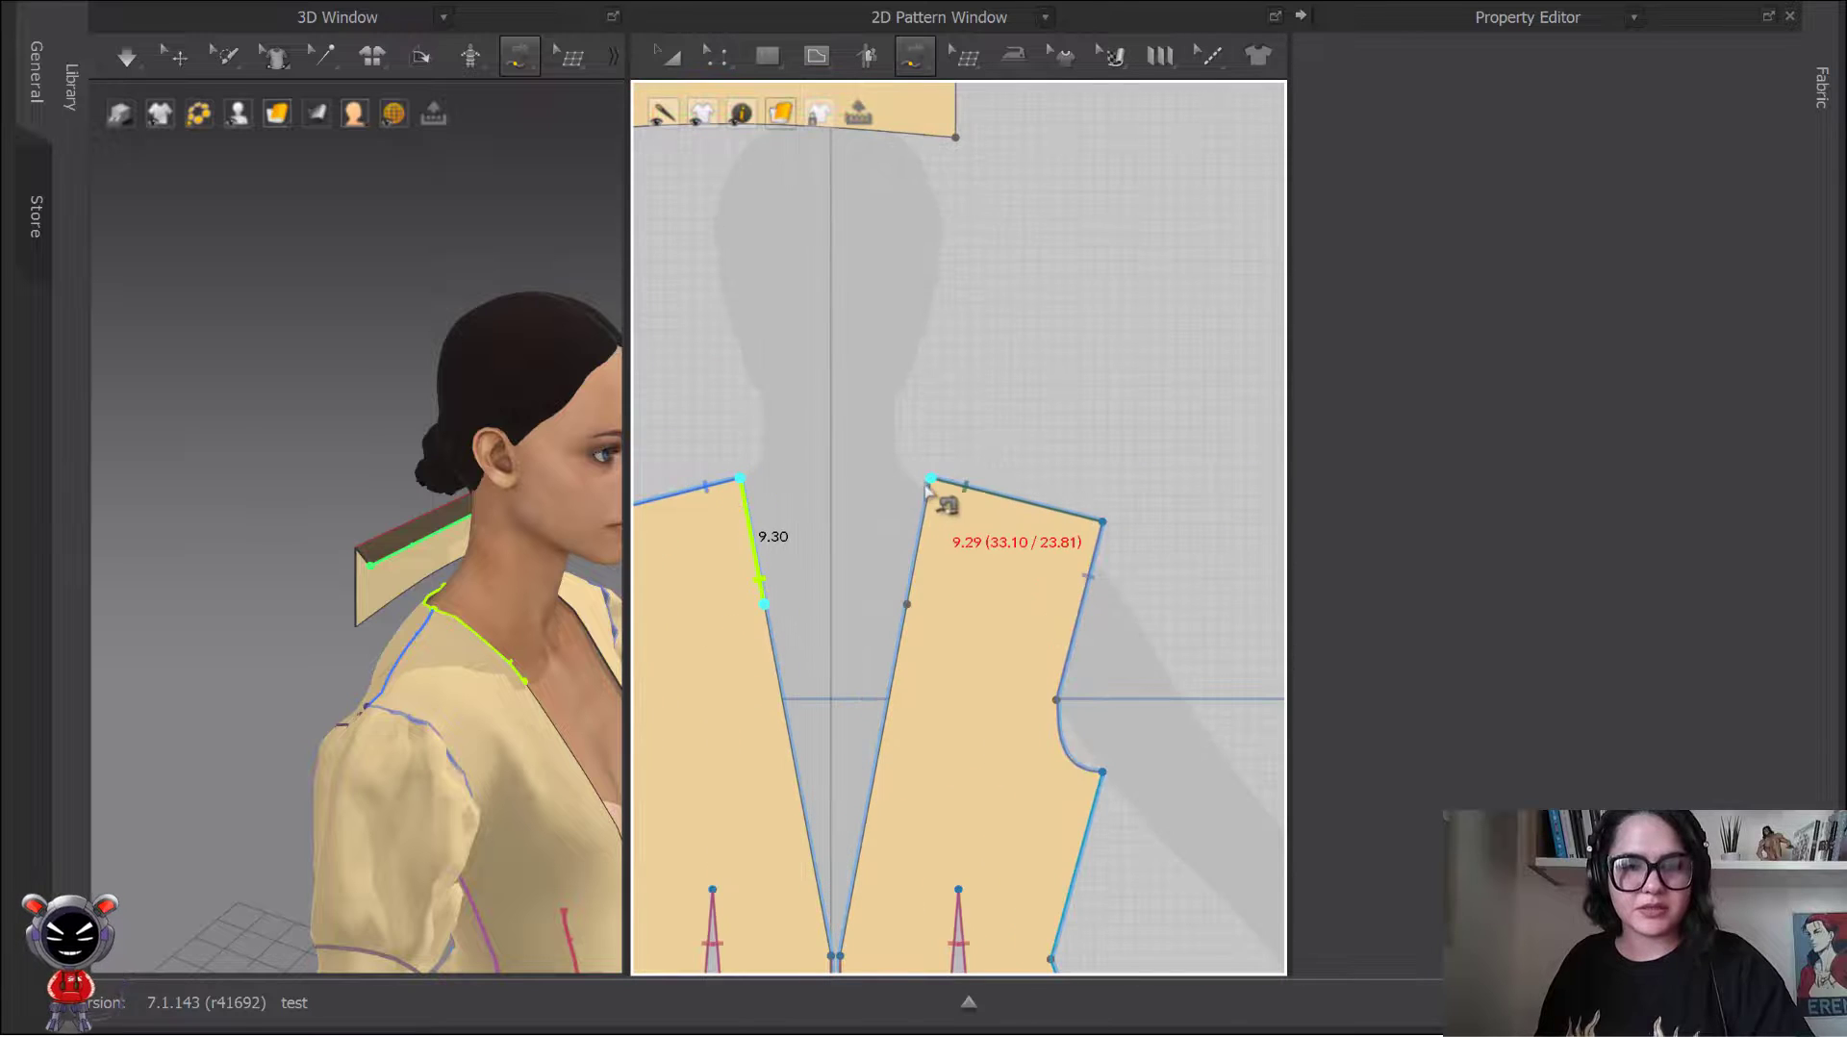
{"action": "left_click", "coordinate": [928, 481]}
{"action": "left_click", "coordinate": [907, 605]}
{"action": "key", "text": "Return"}
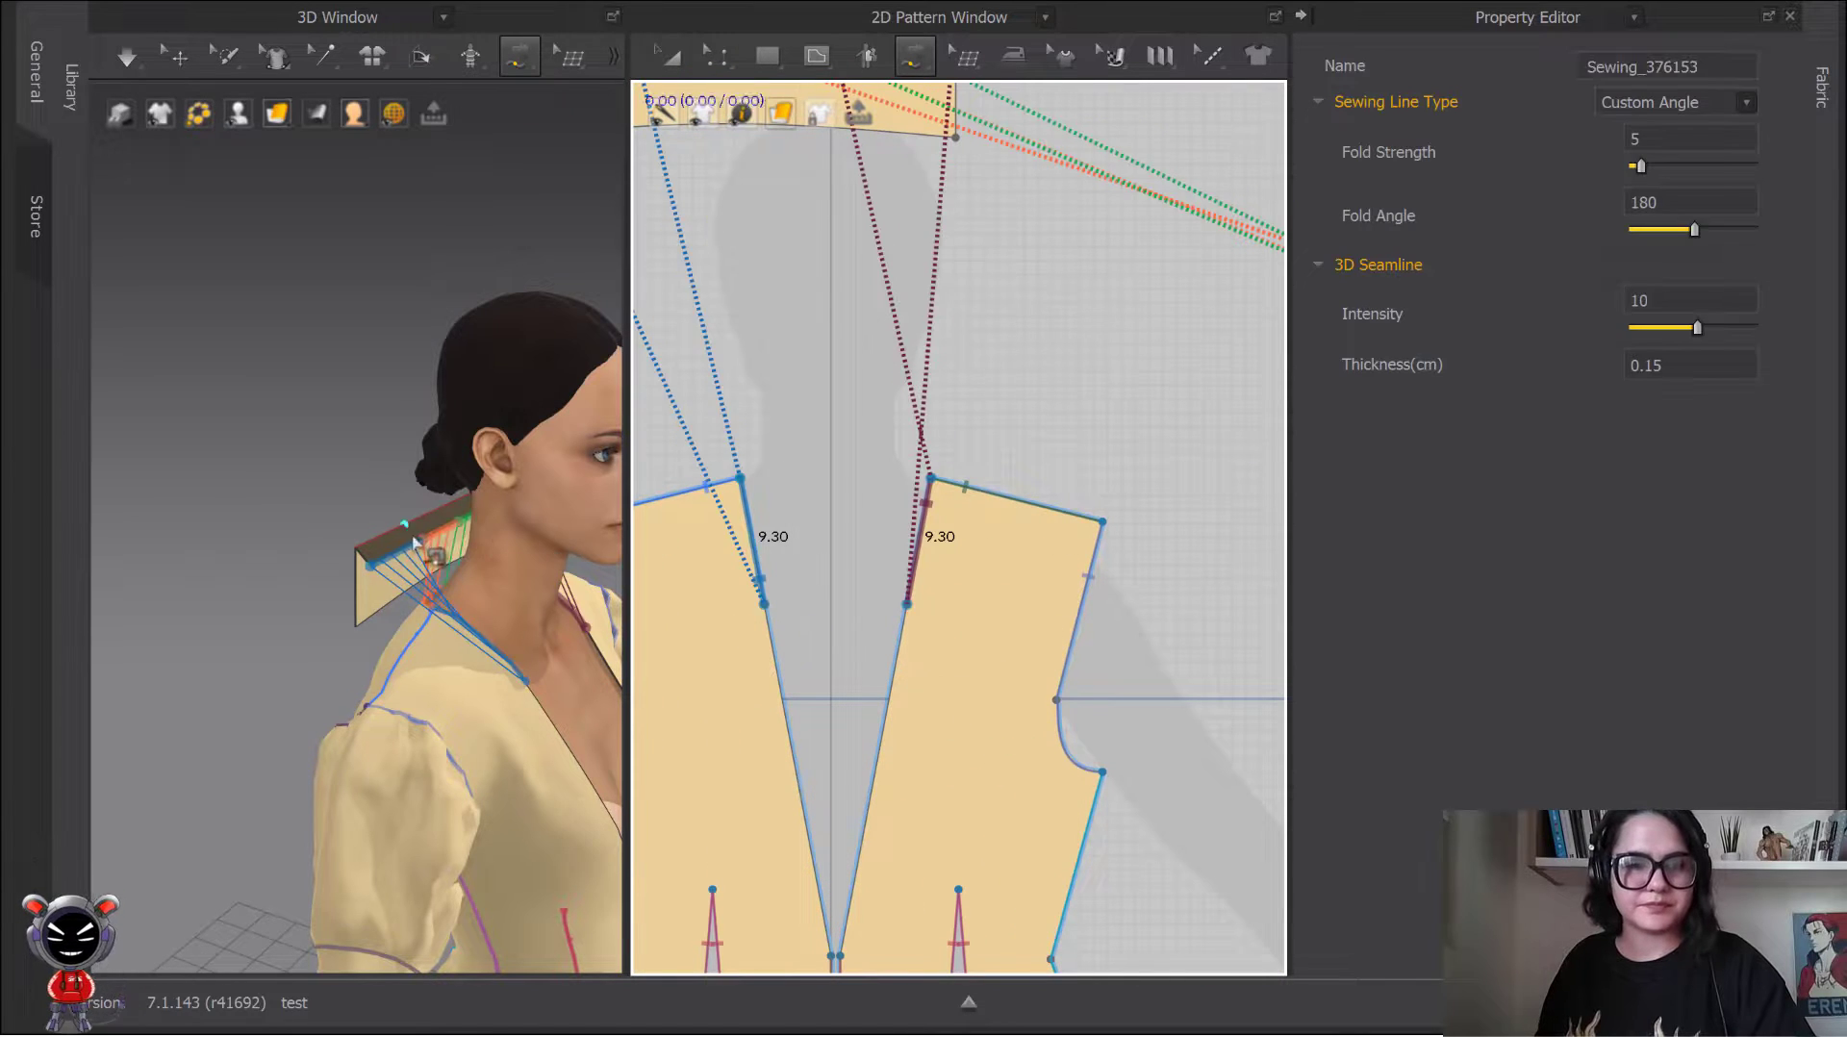
Step: Simulate the garment with the sewn collar and inspect it from the front of the avatar
{"action": "scroll", "coordinate": [421, 539], "scroll_direction": "down", "scroll_amount": 2}
{"action": "left_click", "coordinate": [668, 56]}
{"action": "key", "text": "space"}
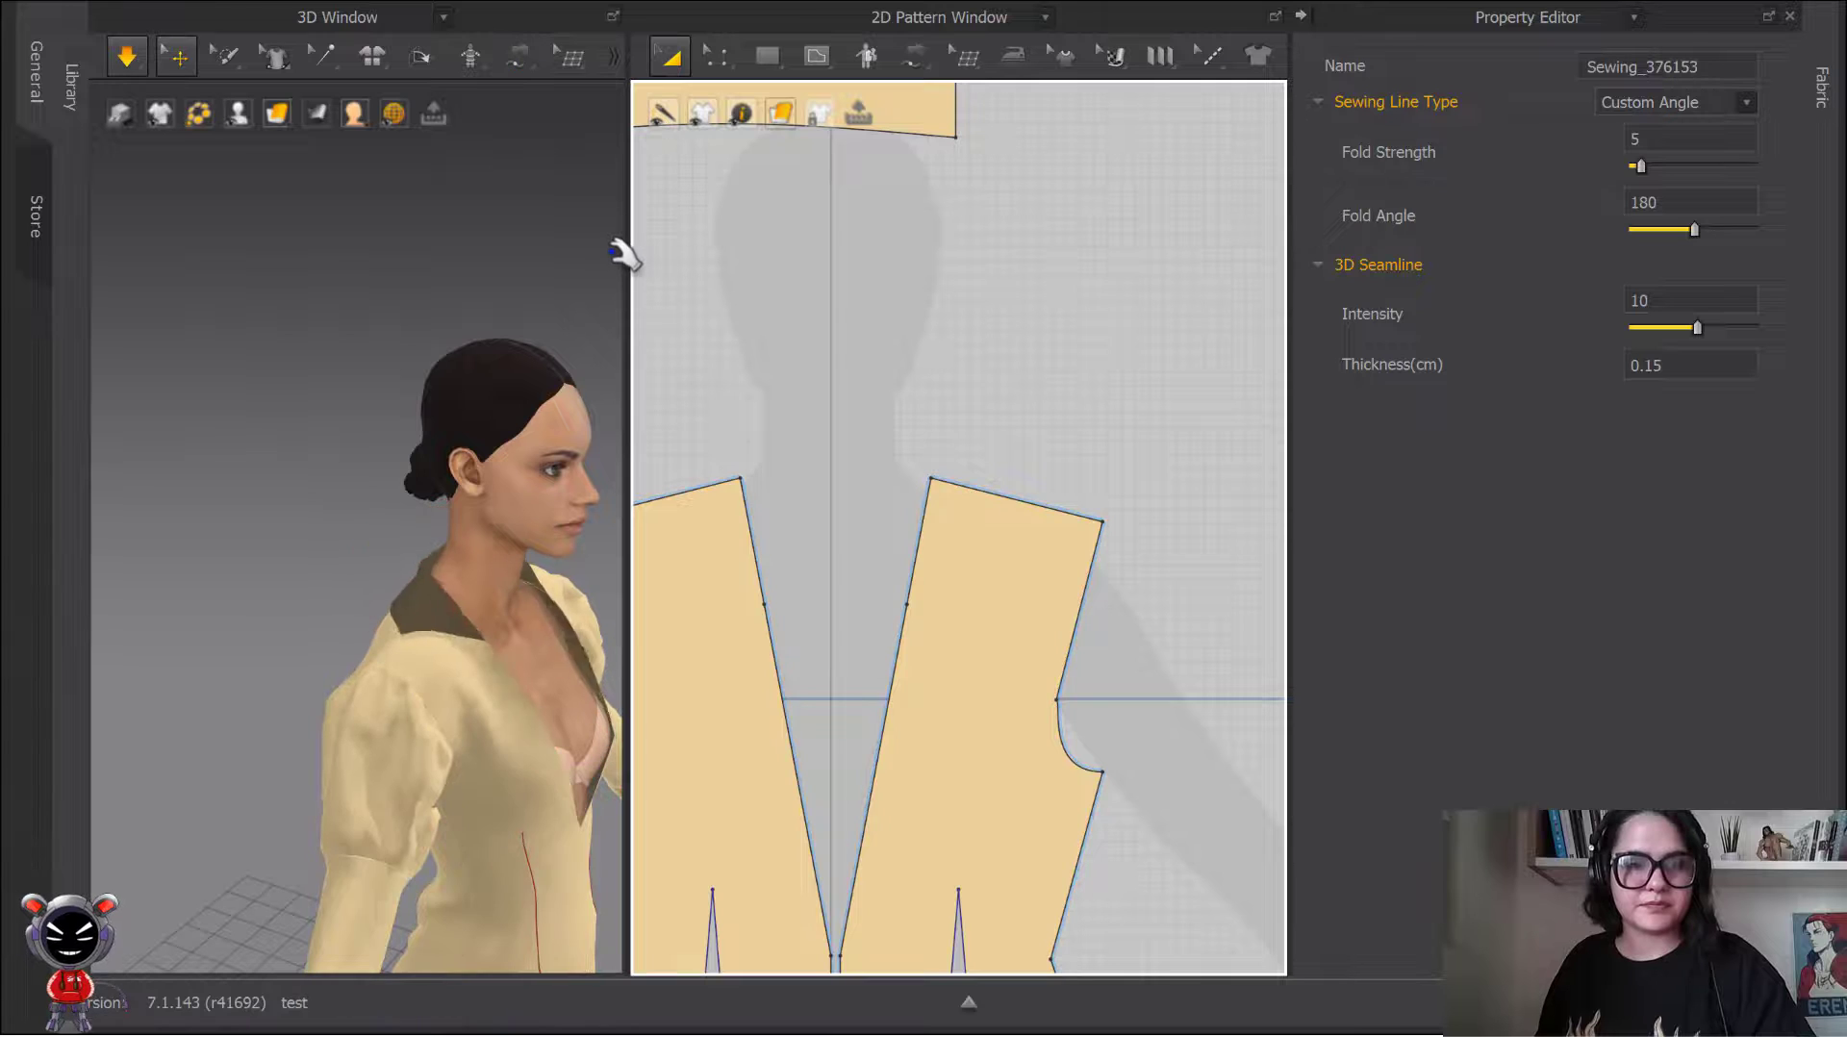
{"action": "key", "text": "b"}
{"action": "middle_click_drag", "start_coordinate": [536, 638], "coordinate": [536, 466]}
{"action": "scroll", "coordinate": [536, 465], "scroll_direction": "down", "scroll_amount": 3}
{"action": "right_click_drag", "start_coordinate": [520, 457], "coordinate": [292, 366]}
{"action": "scroll", "coordinate": [660, 503], "scroll_direction": "down", "scroll_amount": 4}
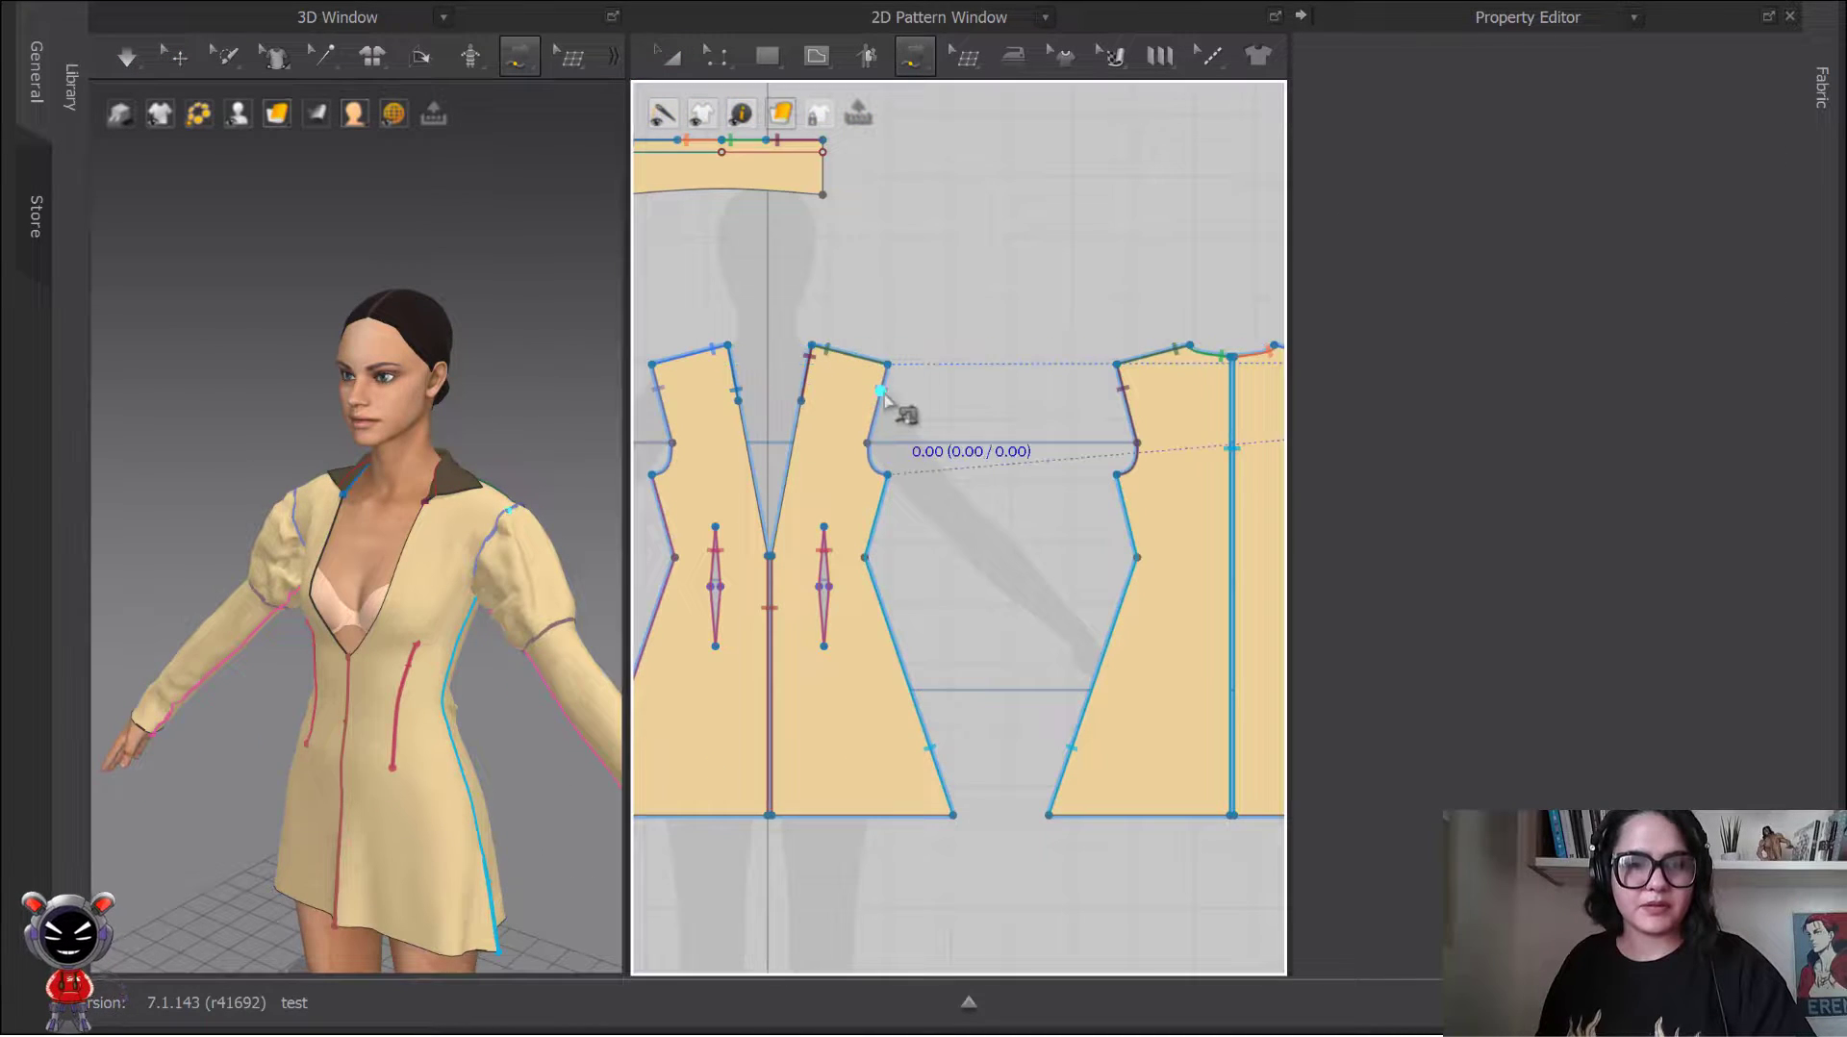
Step: Draw a polygon lapel over the left front panel from the neckline point, with a 9 cm first edge, an outer tip and the neckline's lowest point
{"action": "right_click_drag", "start_coordinate": [880, 399], "coordinate": [990, 325]}
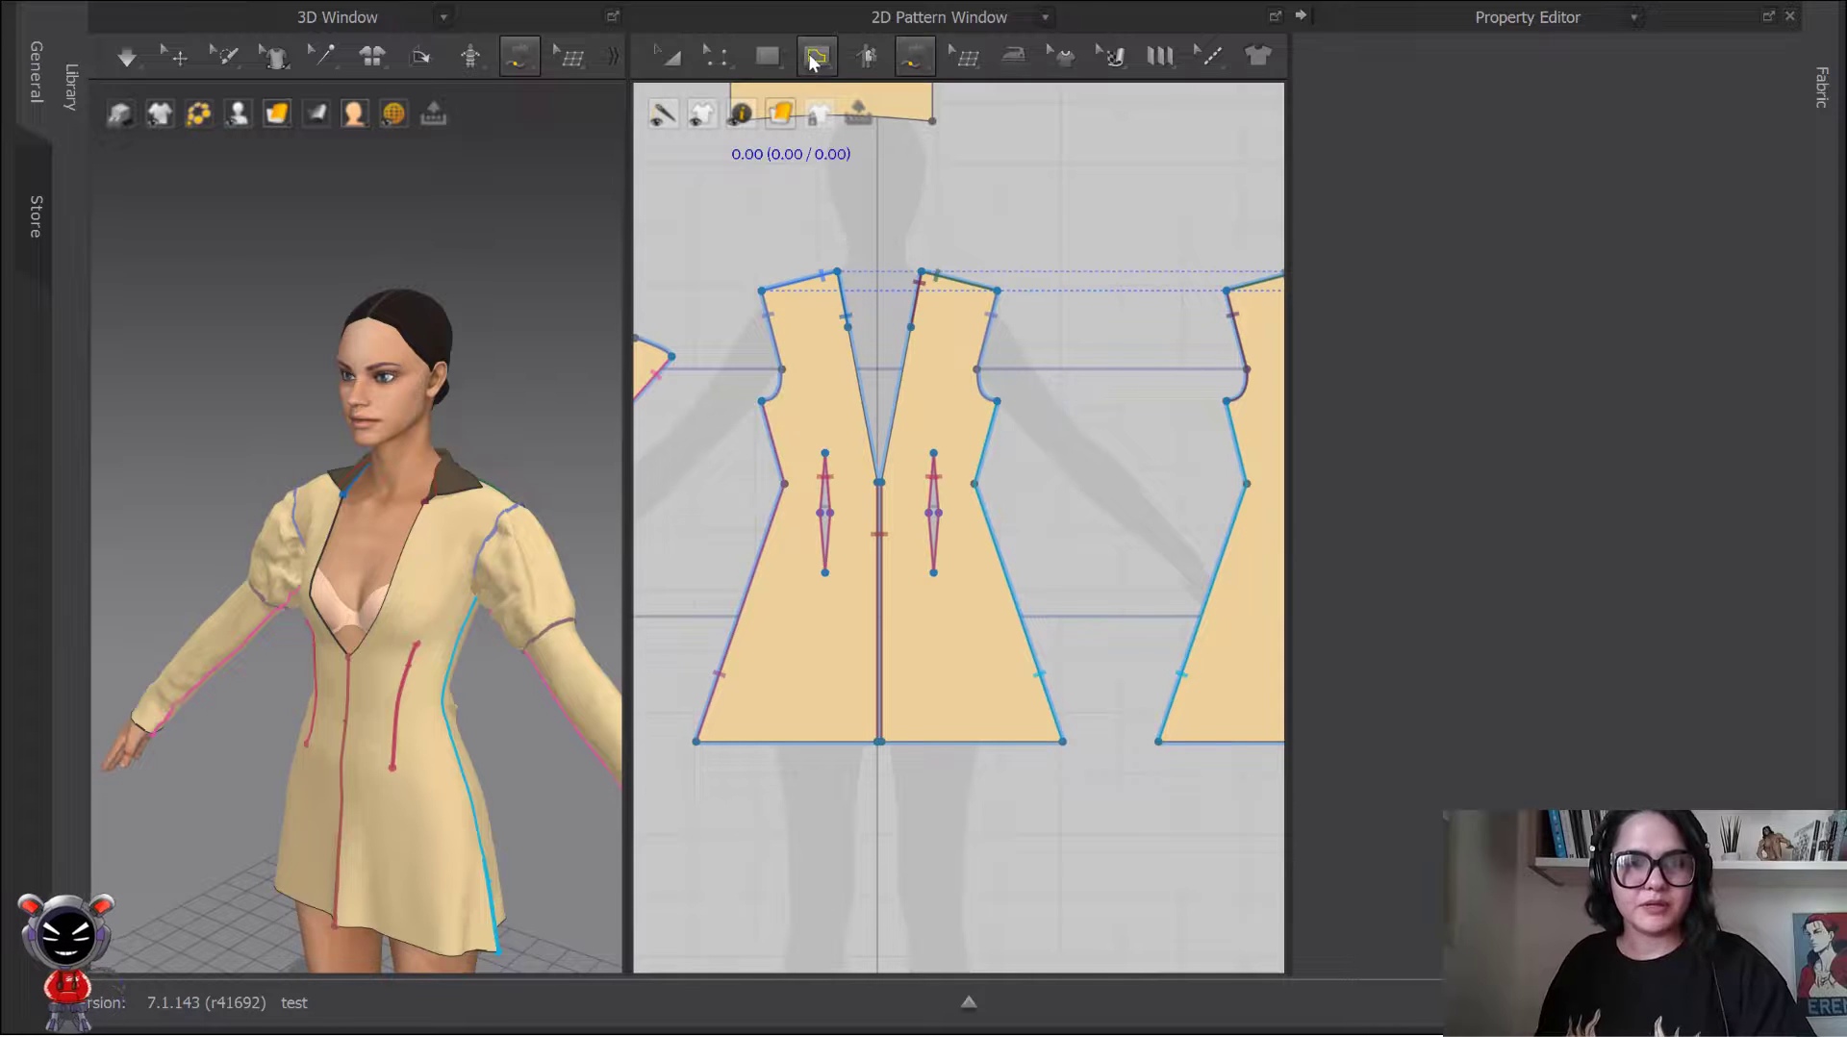
{"action": "left_click", "coordinate": [767, 55]}
{"action": "scroll", "coordinate": [898, 462], "scroll_direction": "up", "scroll_amount": 4}
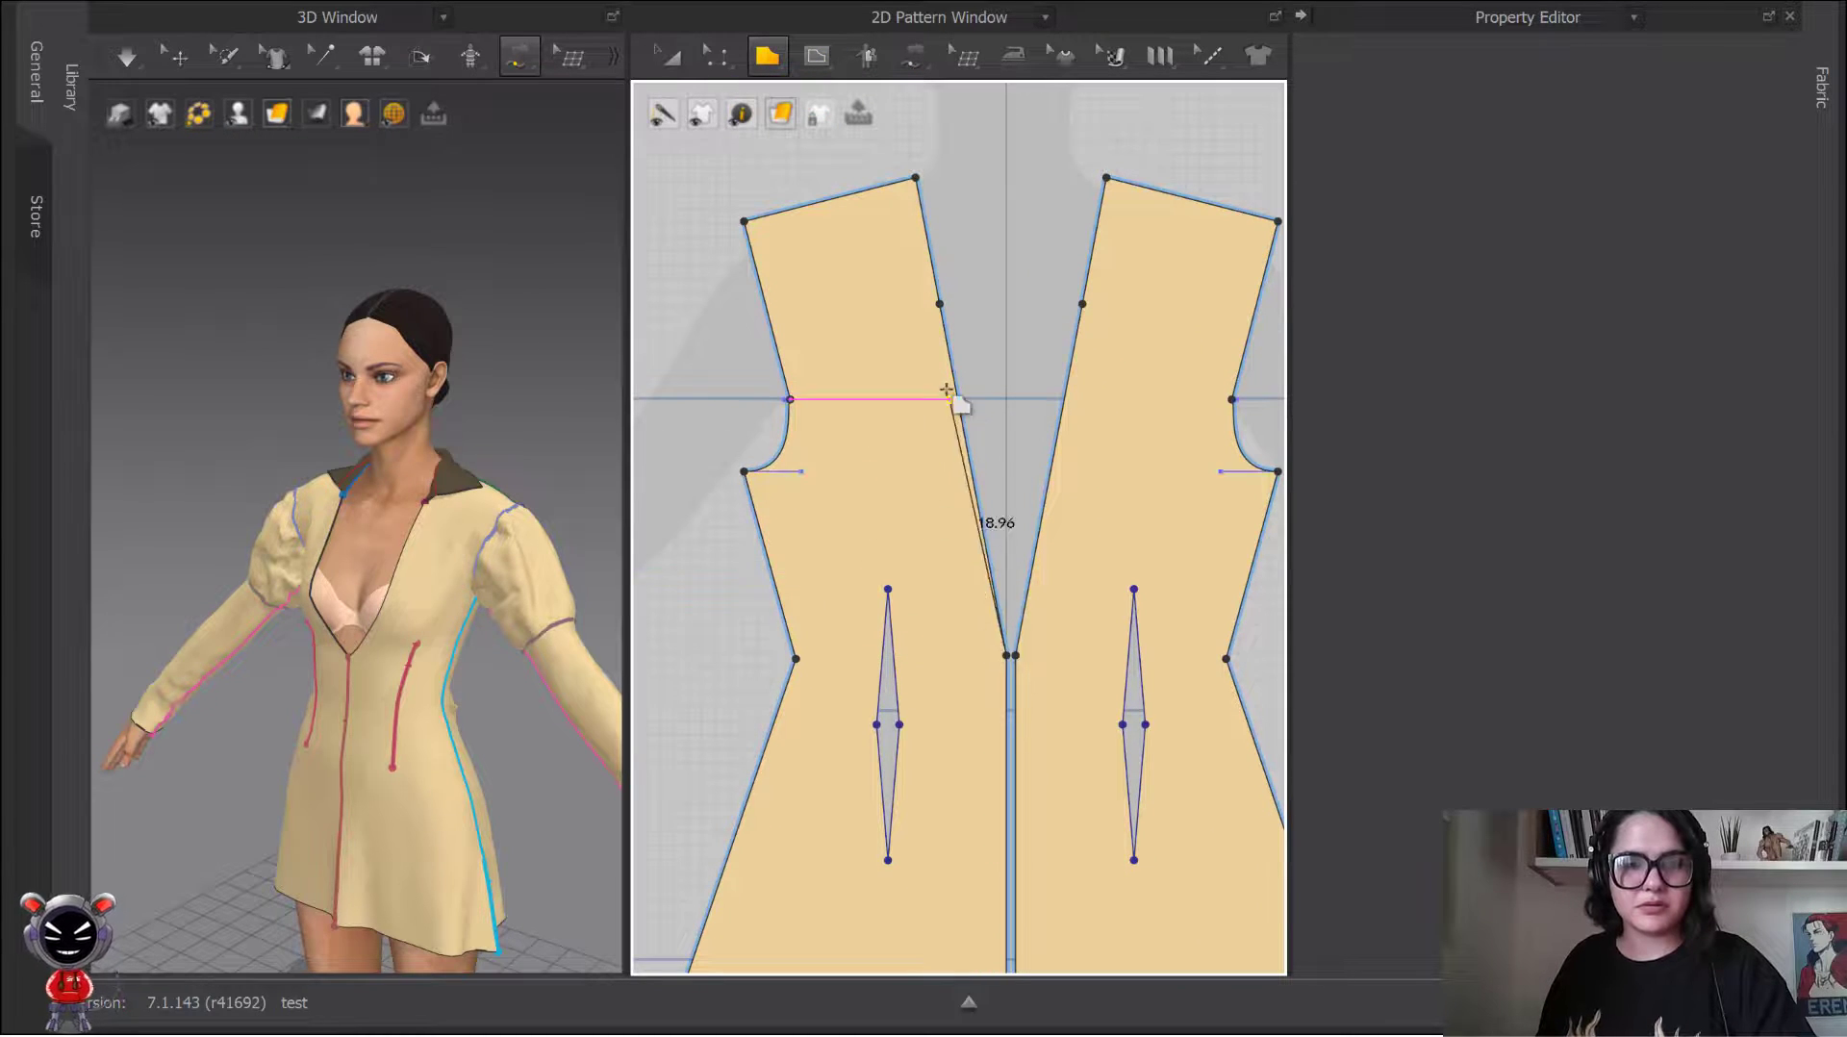
{"action": "right_click", "coordinate": [853, 325]}
{"action": "type", "text": "9"}
{"action": "left_click", "coordinate": [851, 595]}
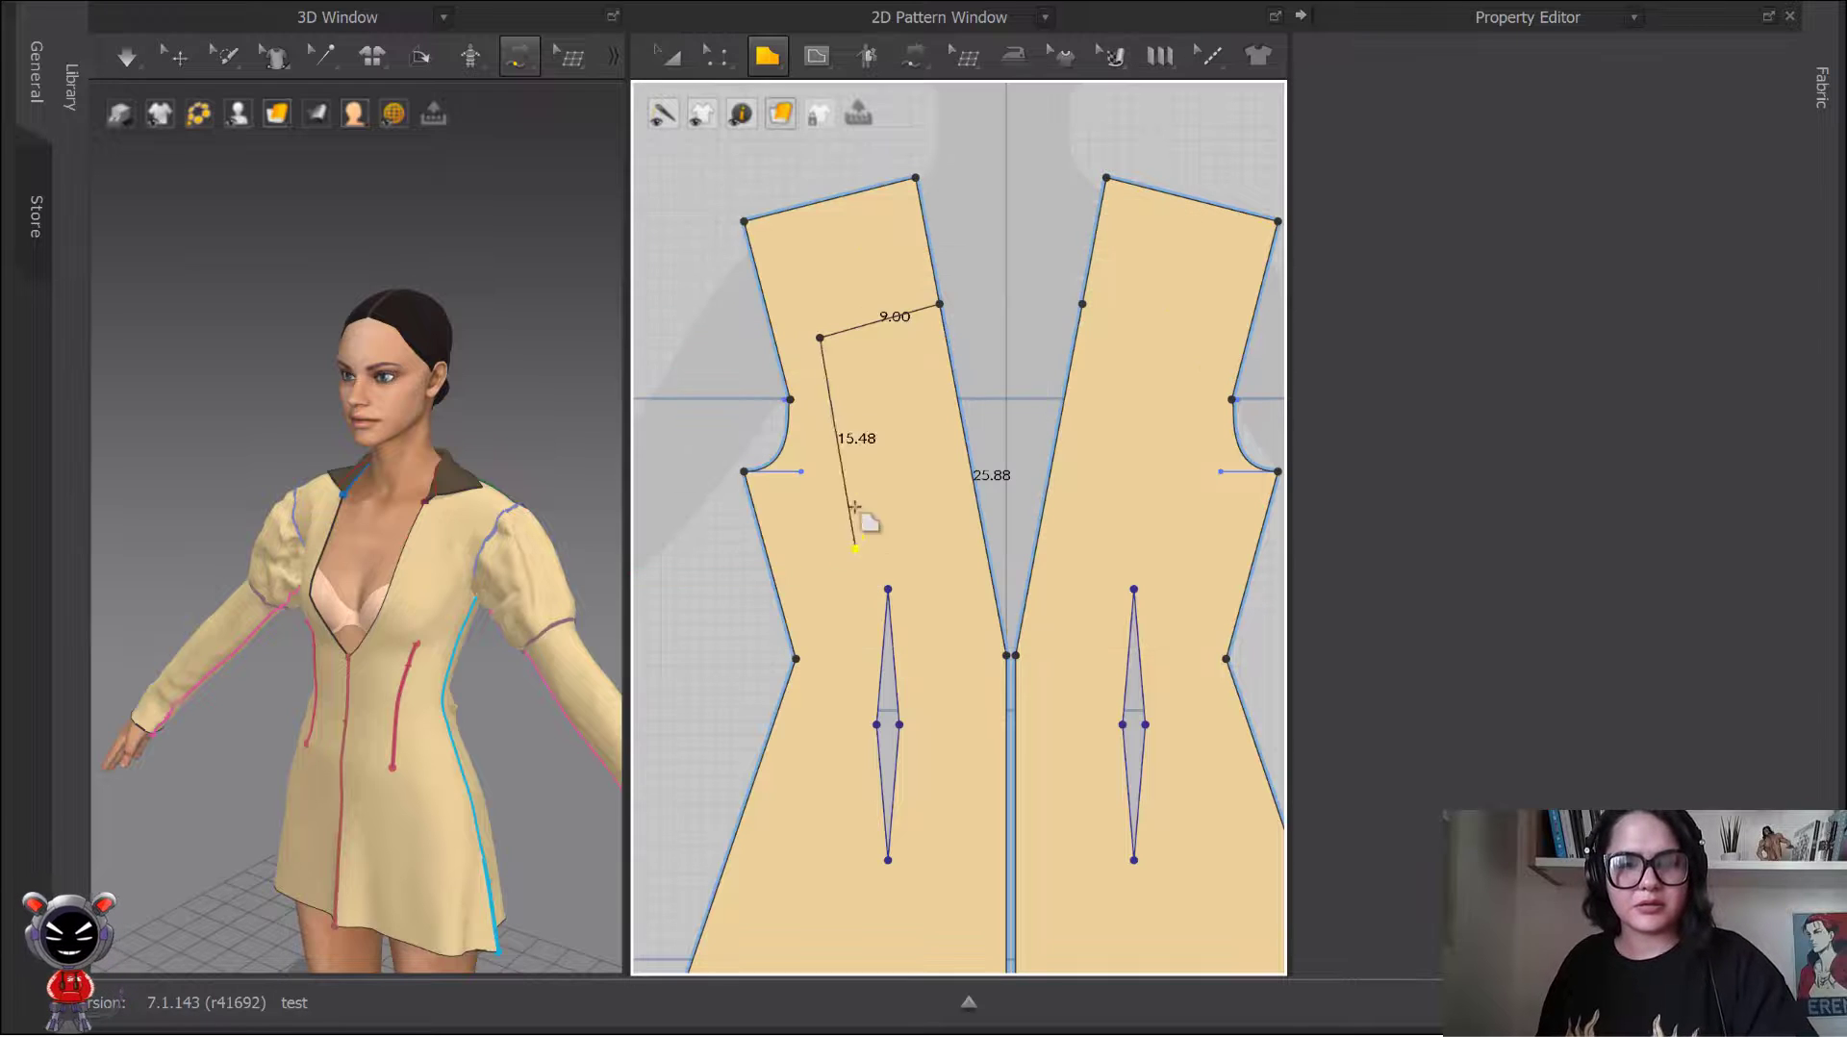
{"action": "left_click", "coordinate": [775, 327]}
{"action": "left_click", "coordinate": [993, 654]}
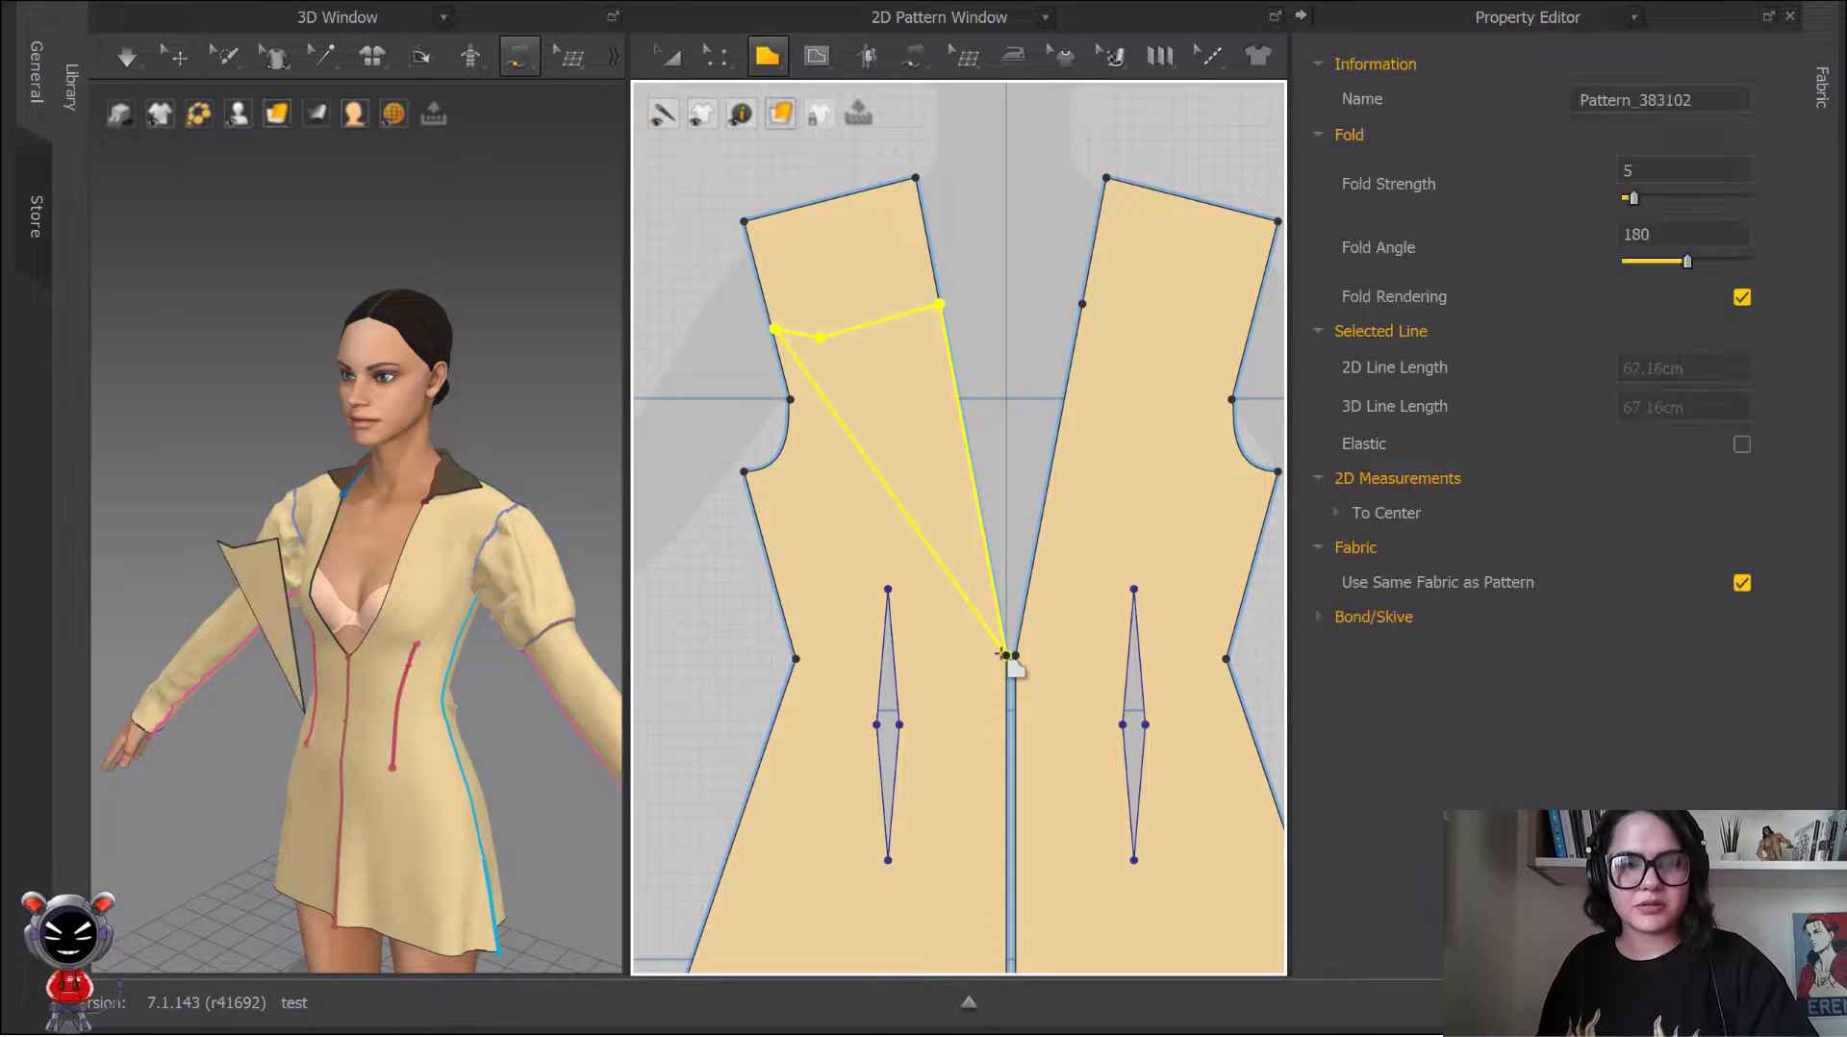
Step: Move the lapel piece off the left front panel into the free space beside its armhole
{"action": "left_click", "coordinate": [672, 55]}
{"action": "left_click_drag", "start_coordinate": [967, 433], "coordinate": [700, 359]}
{"action": "scroll", "coordinate": [871, 423], "scroll_direction": "down", "scroll_amount": 3}
{"action": "middle_click_drag", "start_coordinate": [867, 424], "coordinate": [884, 443]}
Step: Sew the lapel's long inner edge to the left front panel's lower neckline segment
{"action": "key", "text": "m"}
{"action": "left_click", "coordinate": [814, 356]}
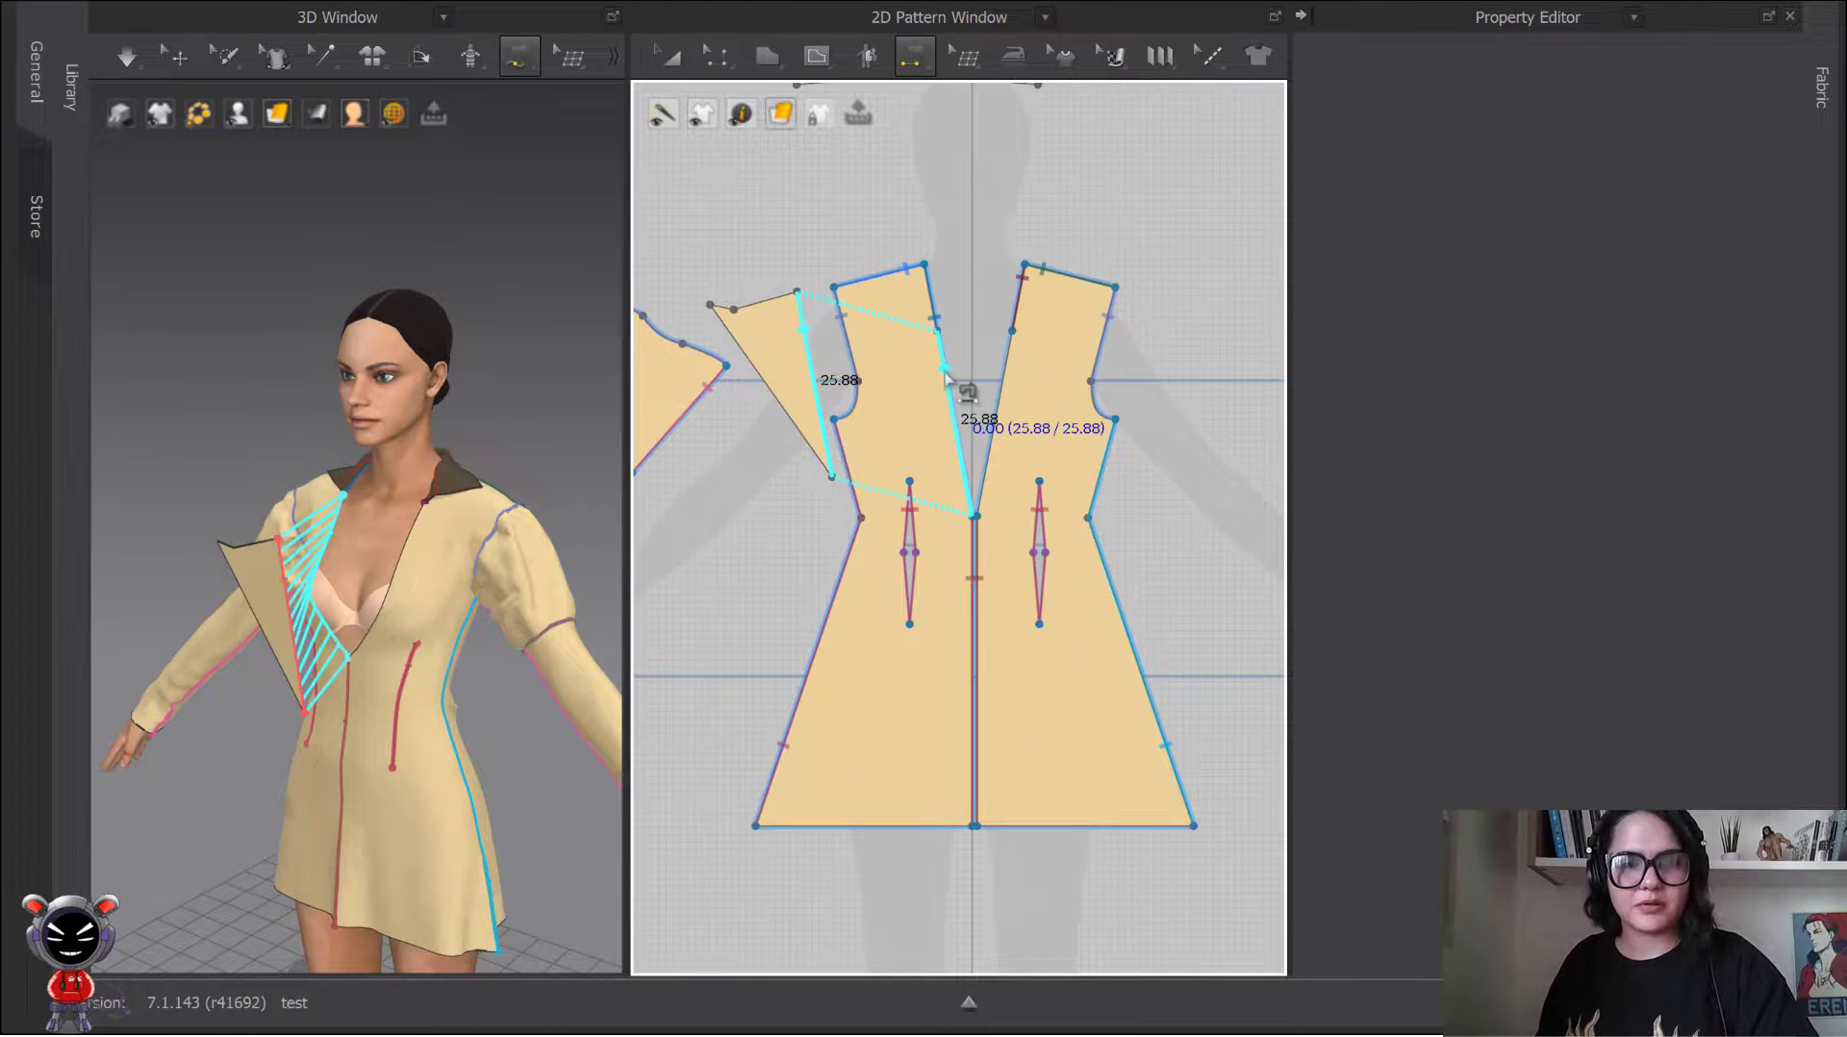
{"action": "left_click", "coordinate": [950, 405]}
Step: Sew the lapel's 9 cm upper edge to the collar's short end on the same side
{"action": "right_click_drag", "start_coordinate": [814, 310], "coordinate": [824, 389]}
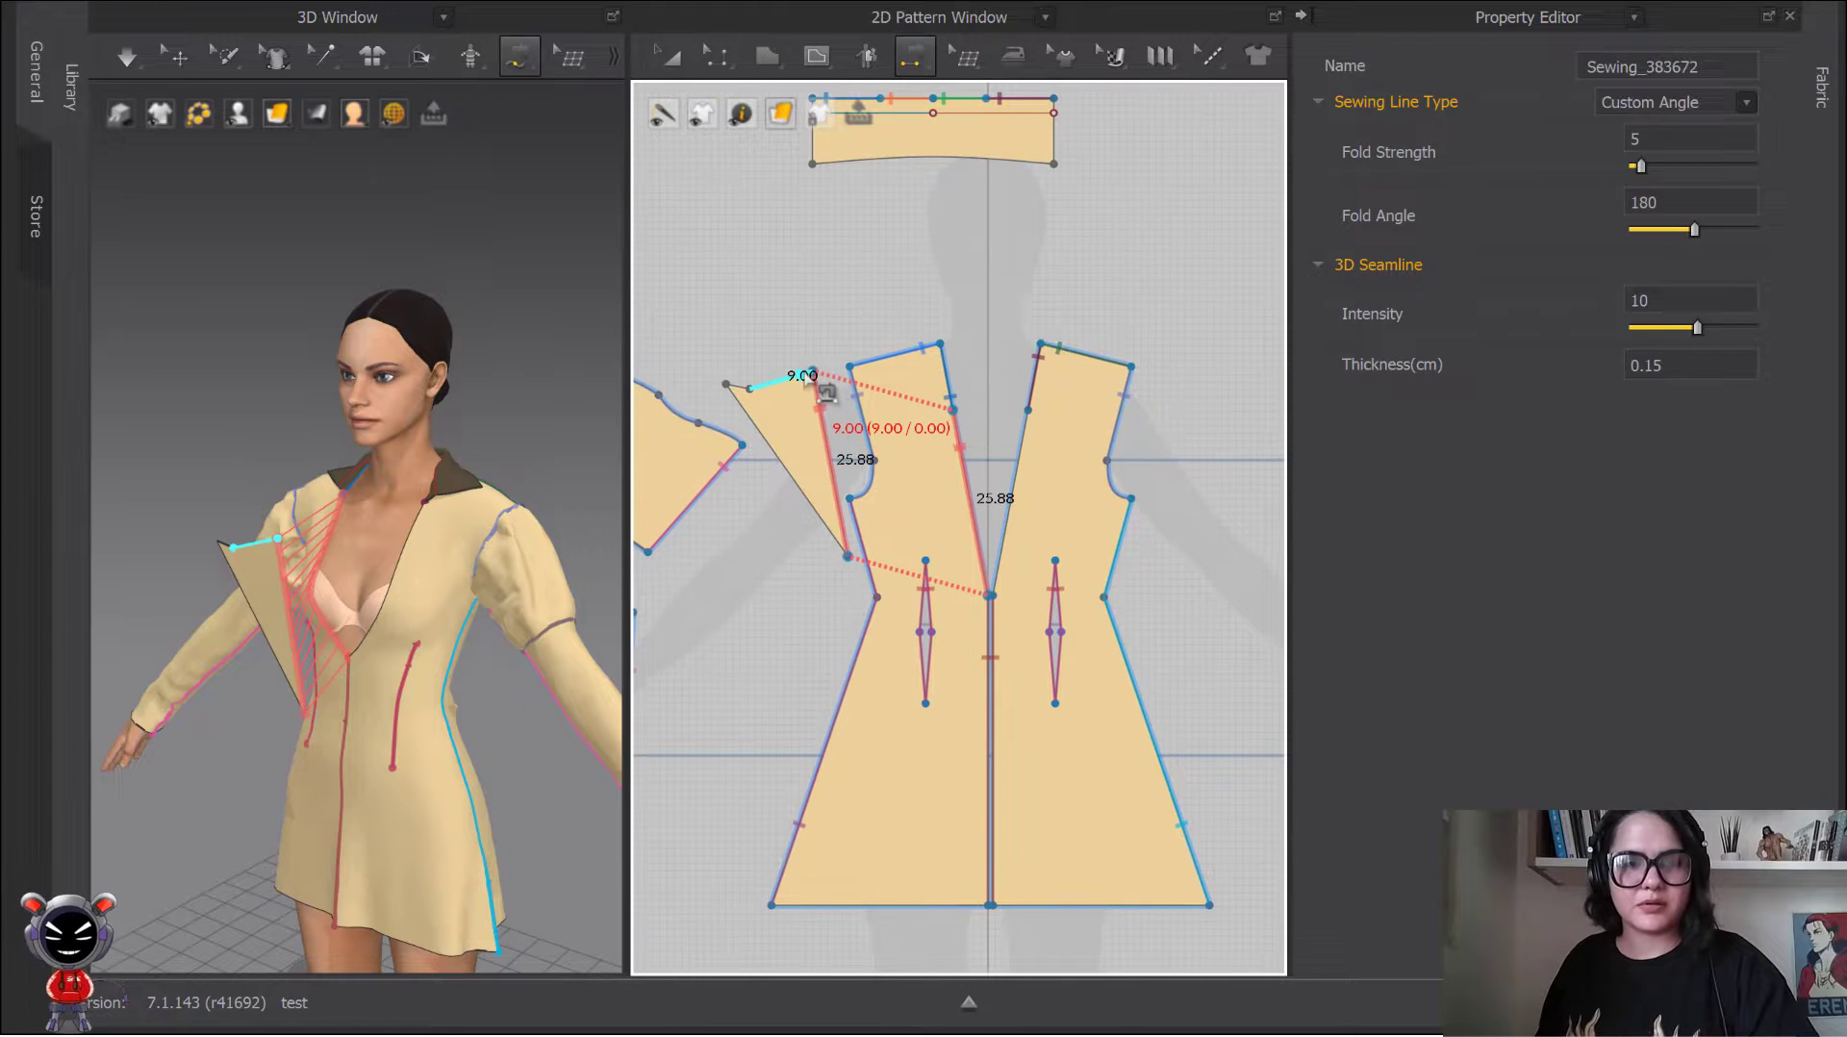
{"action": "left_click", "coordinate": [804, 374]}
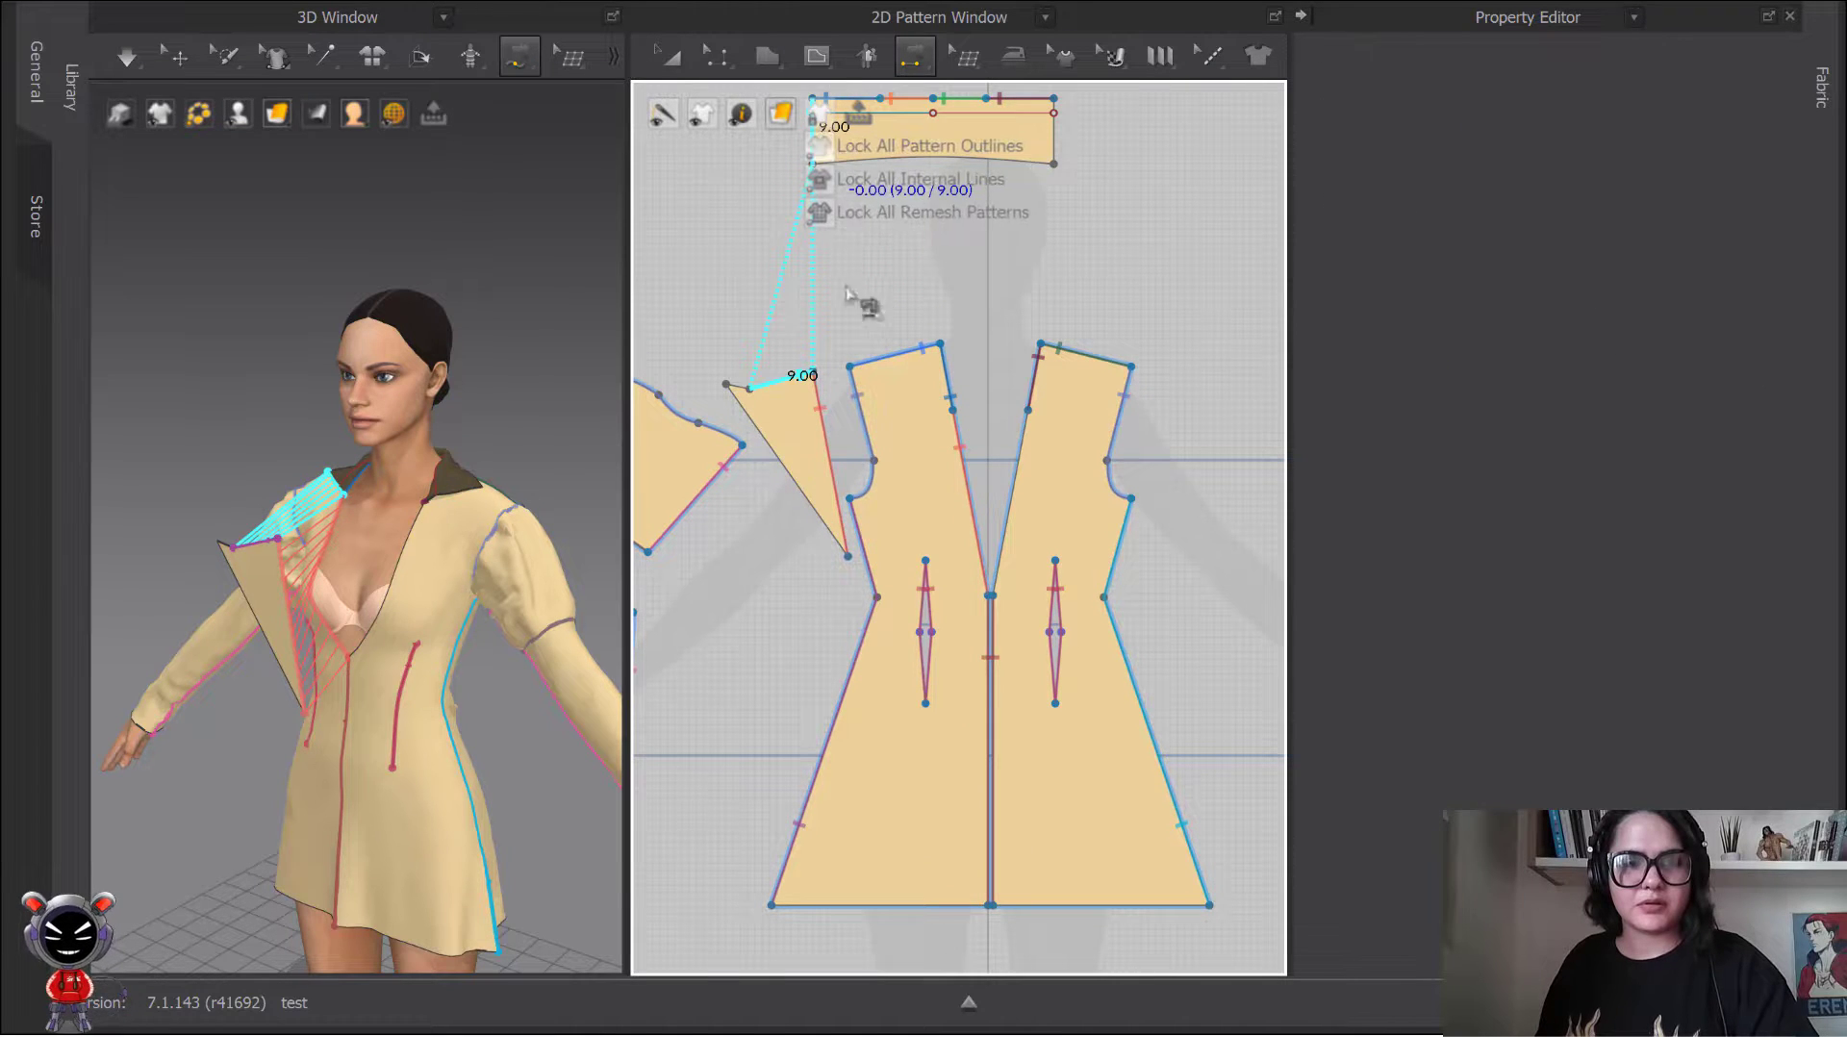
{"action": "left_click", "coordinate": [863, 363]}
{"action": "right_click_drag", "start_coordinate": [770, 313], "coordinate": [812, 473]}
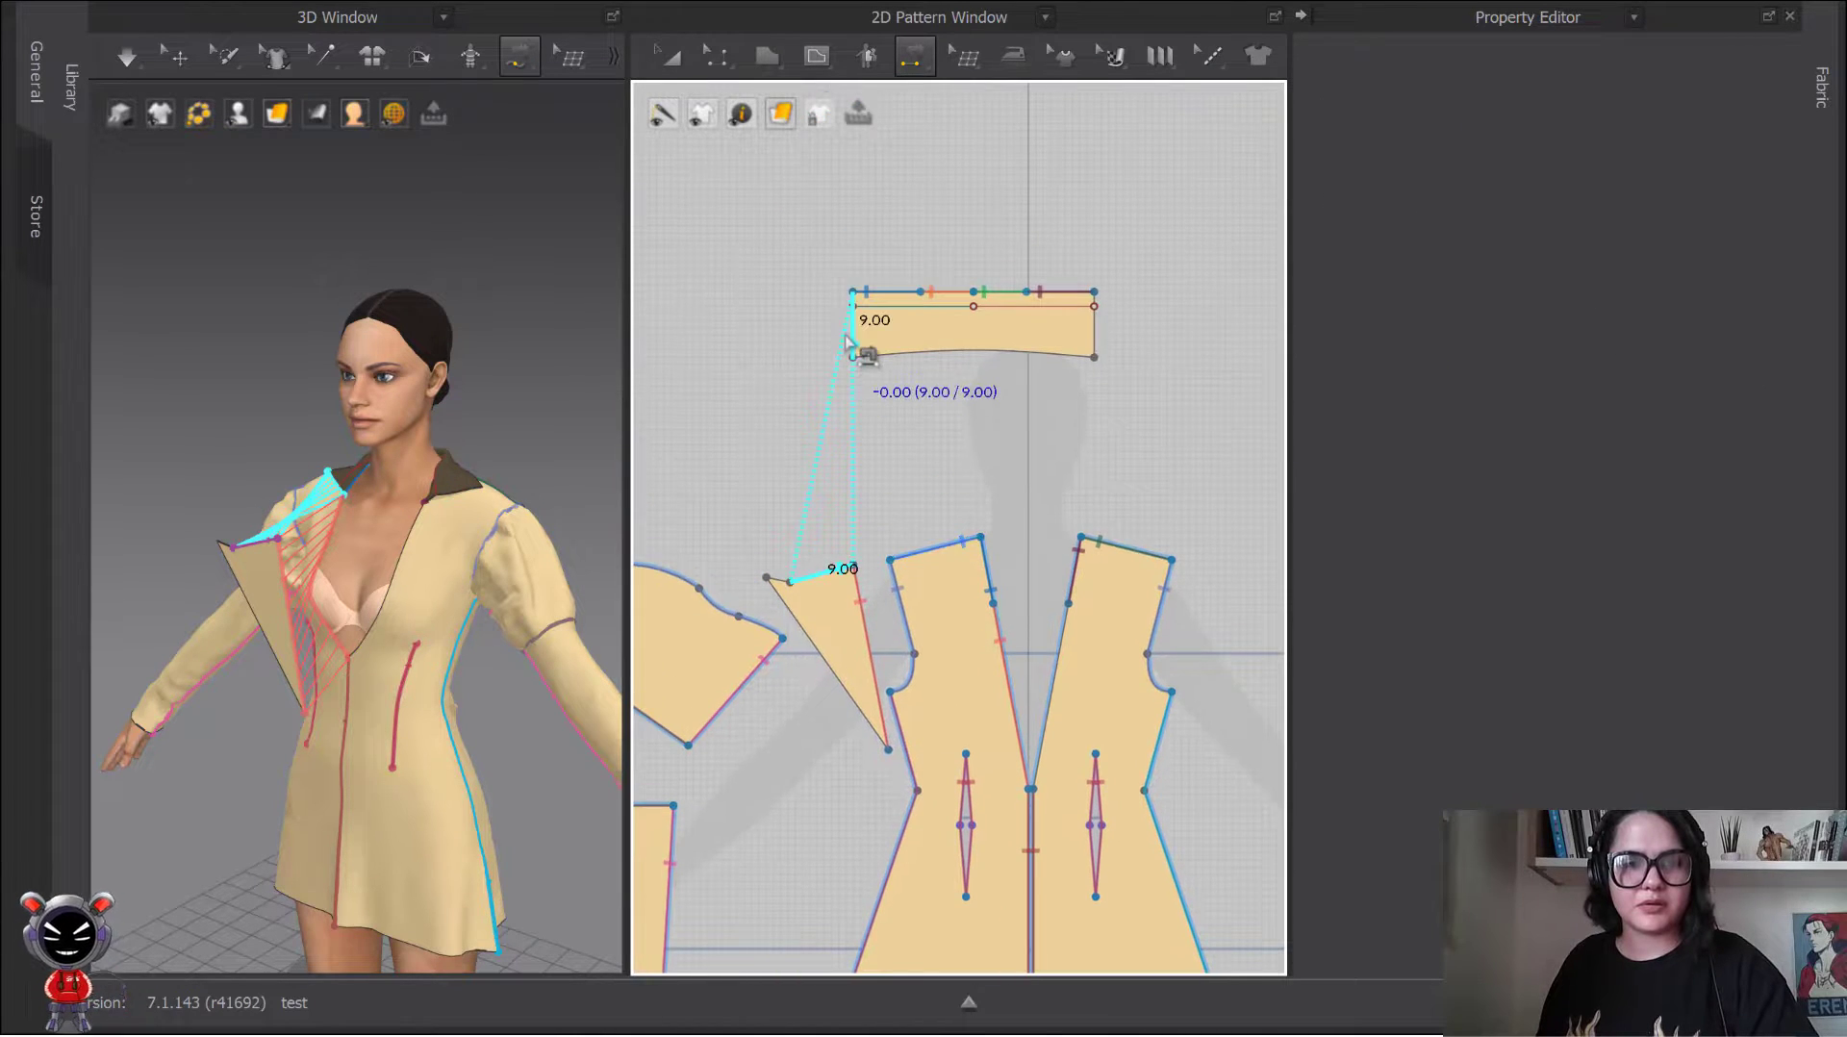
{"action": "left_click", "coordinate": [852, 337]}
Step: Simulate the garment with the sewn lapel and examine its join with the collar up close
{"action": "key", "text": "a"}
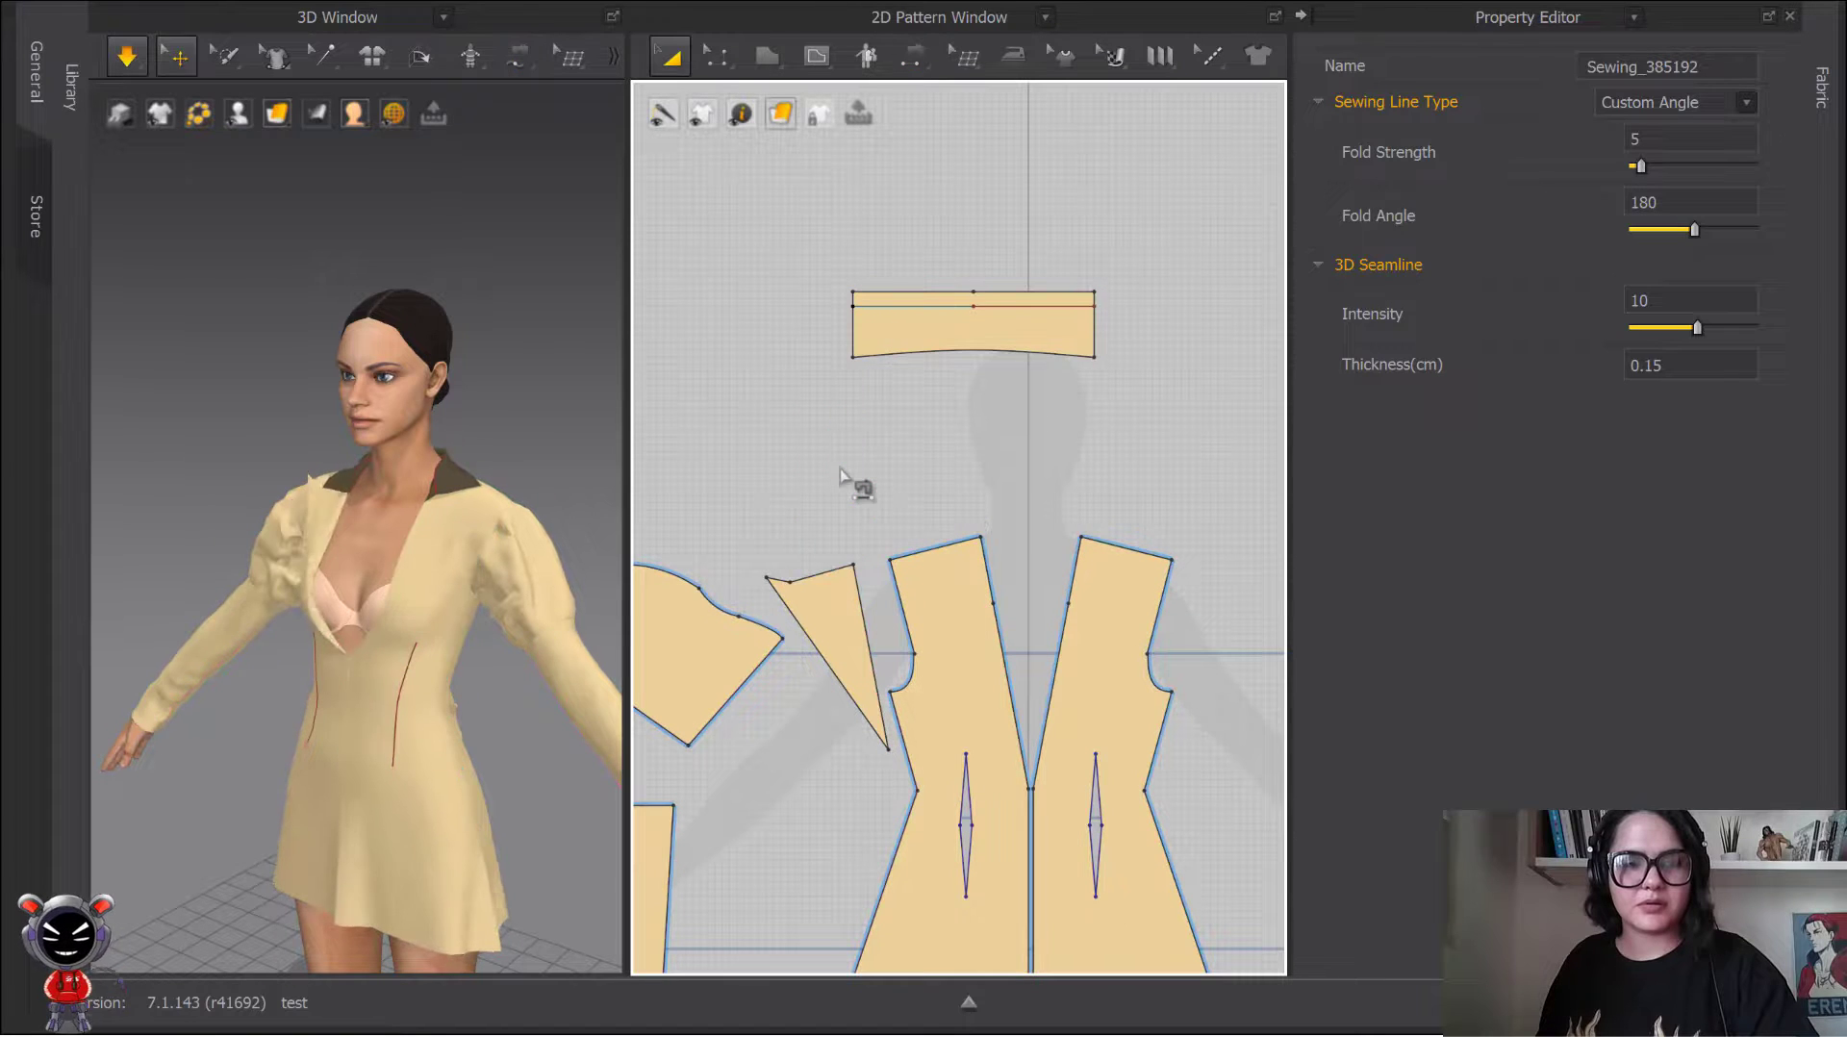
{"action": "key", "text": "m"}
{"action": "left_click", "coordinate": [670, 55]}
{"action": "scroll", "coordinate": [321, 522], "scroll_direction": "up", "scroll_amount": 1}
{"action": "right_click_drag", "start_coordinate": [322, 520], "coordinate": [458, 511]}
{"action": "scroll", "coordinate": [458, 511], "scroll_direction": "up", "scroll_amount": 2}
{"action": "middle_click_drag", "start_coordinate": [458, 511], "coordinate": [462, 434]}
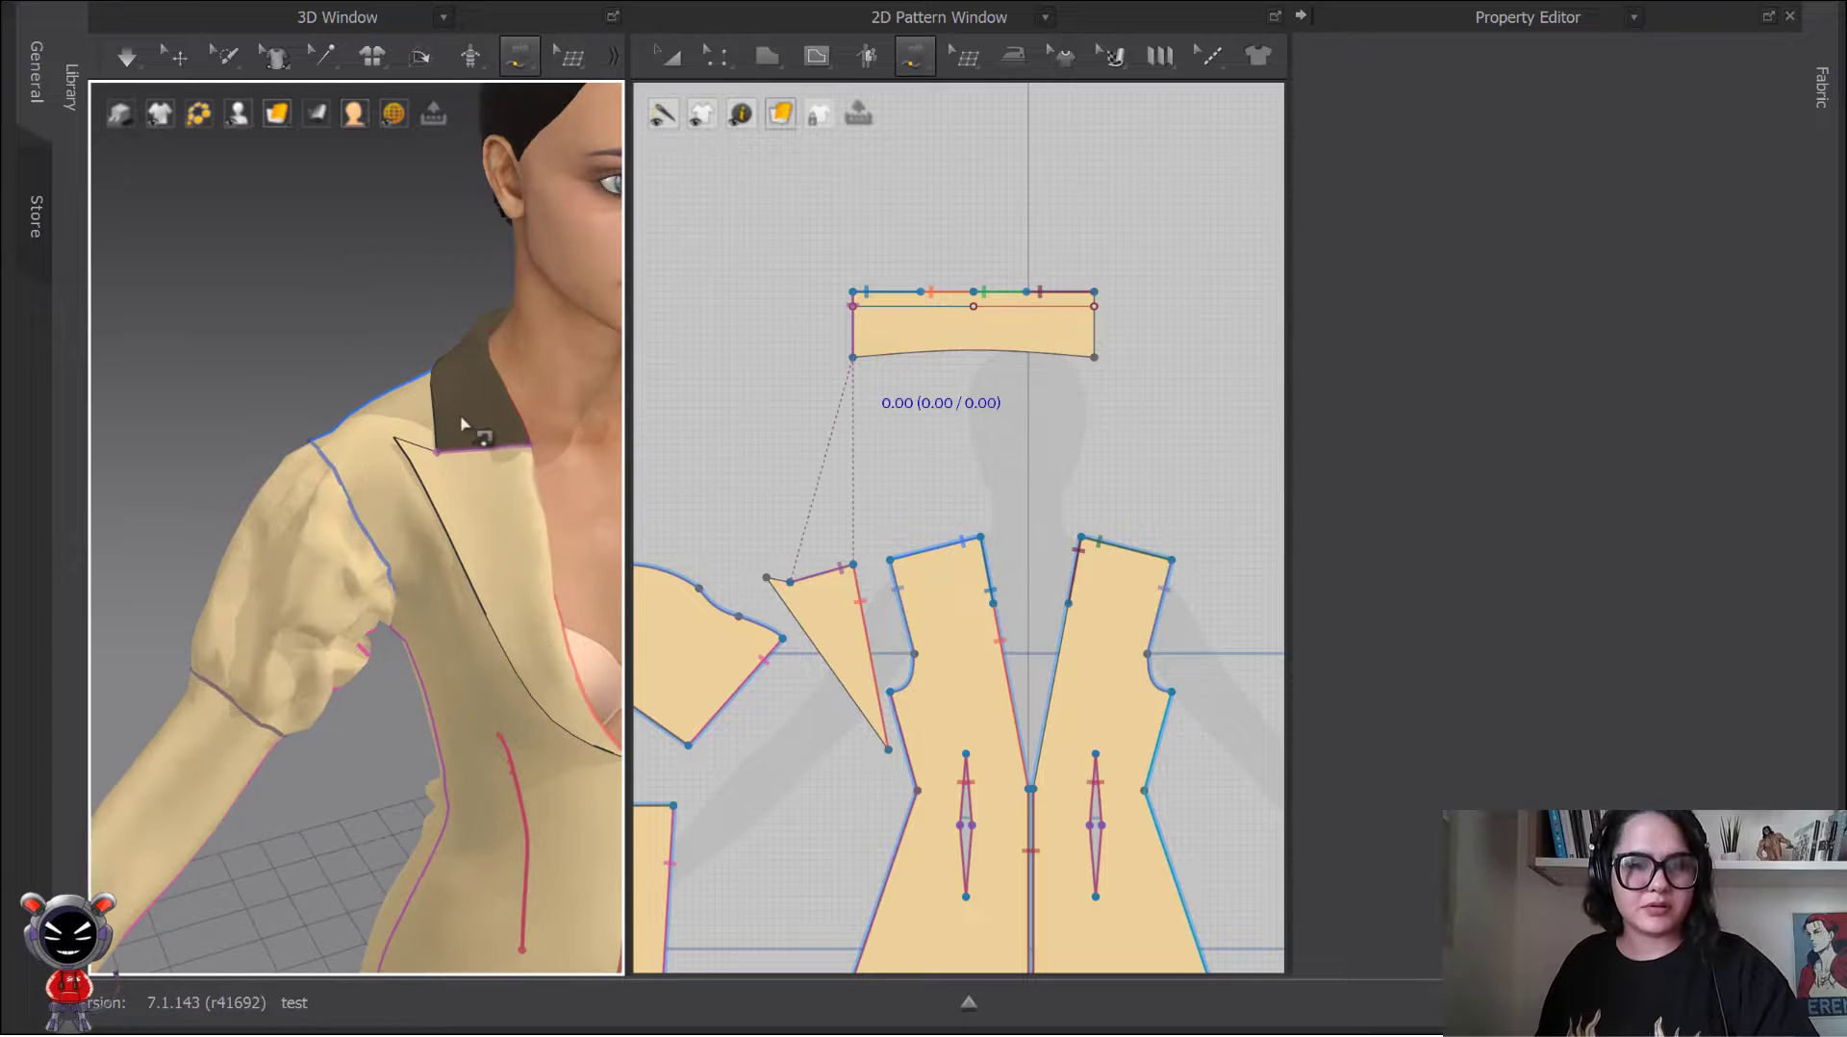
Step: Flip the collar's surface normals so that its front side faces outward
{"action": "left_click", "coordinate": [177, 56]}
{"action": "left_click", "coordinate": [476, 372]}
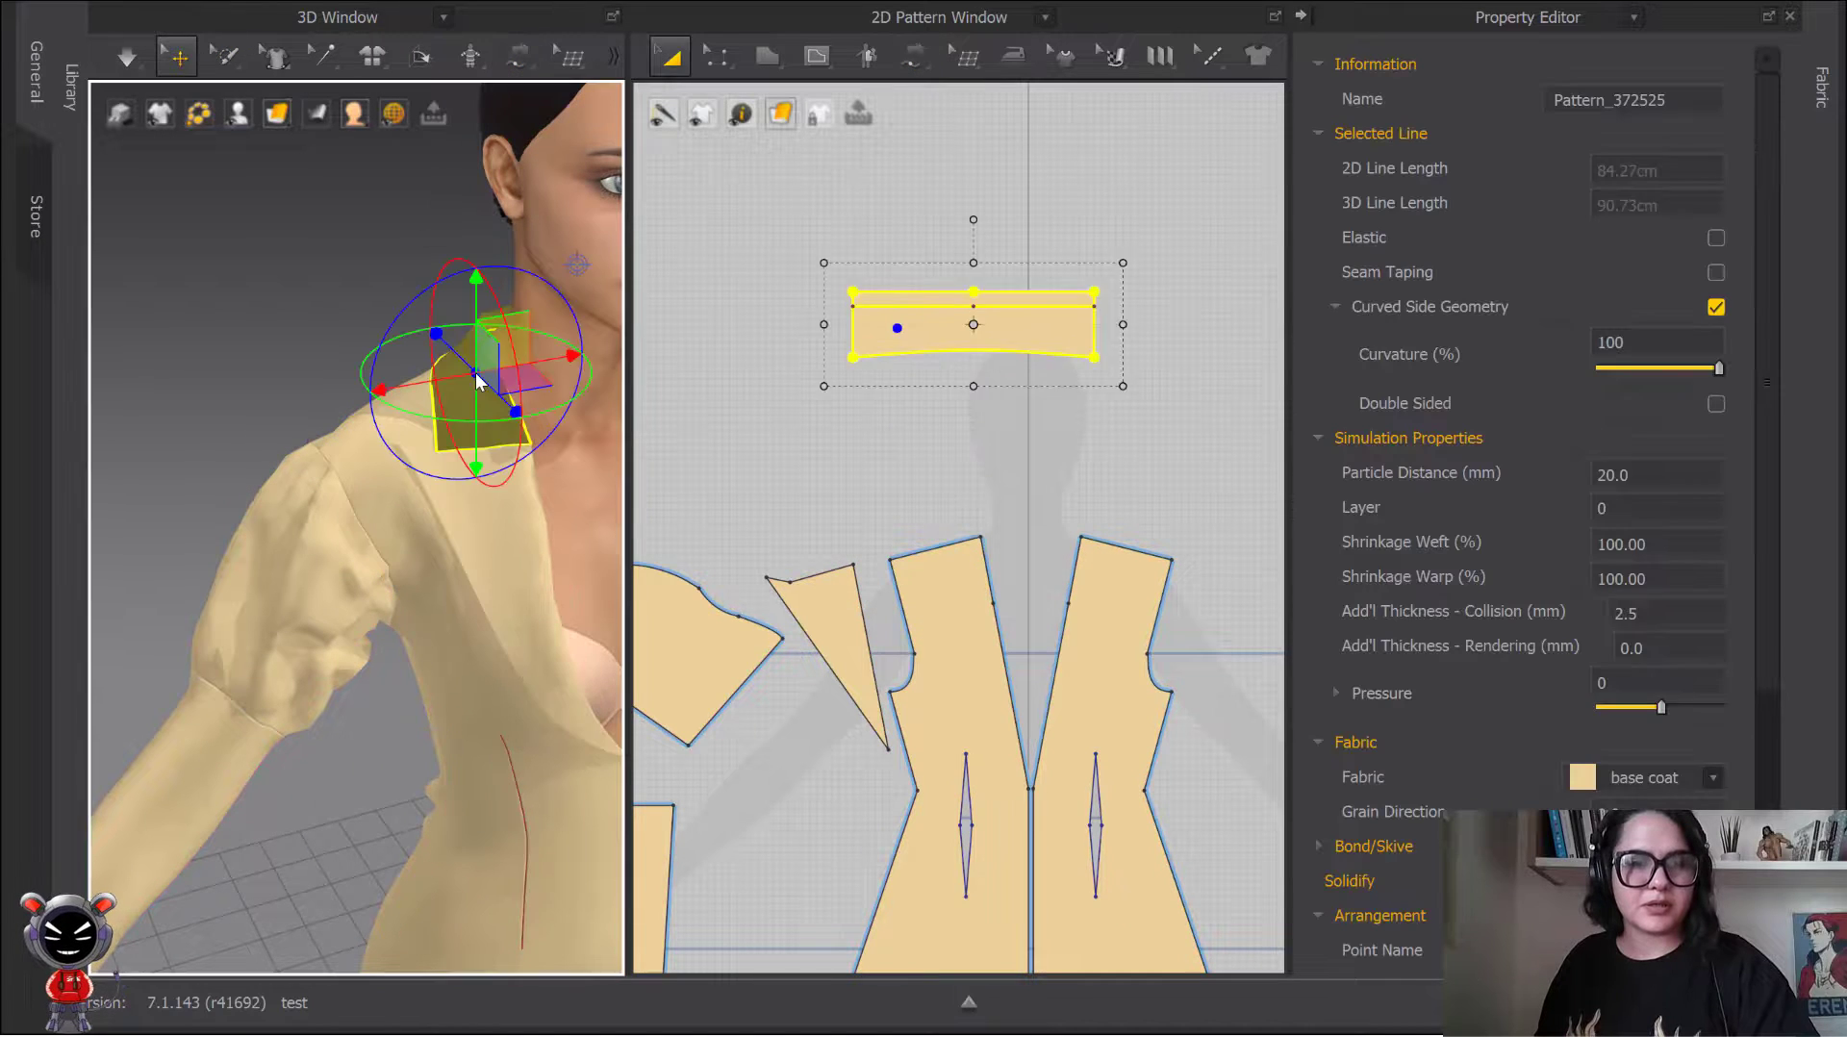
{"action": "right_click", "coordinate": [475, 372]}
{"action": "left_click", "coordinate": [643, 374]}
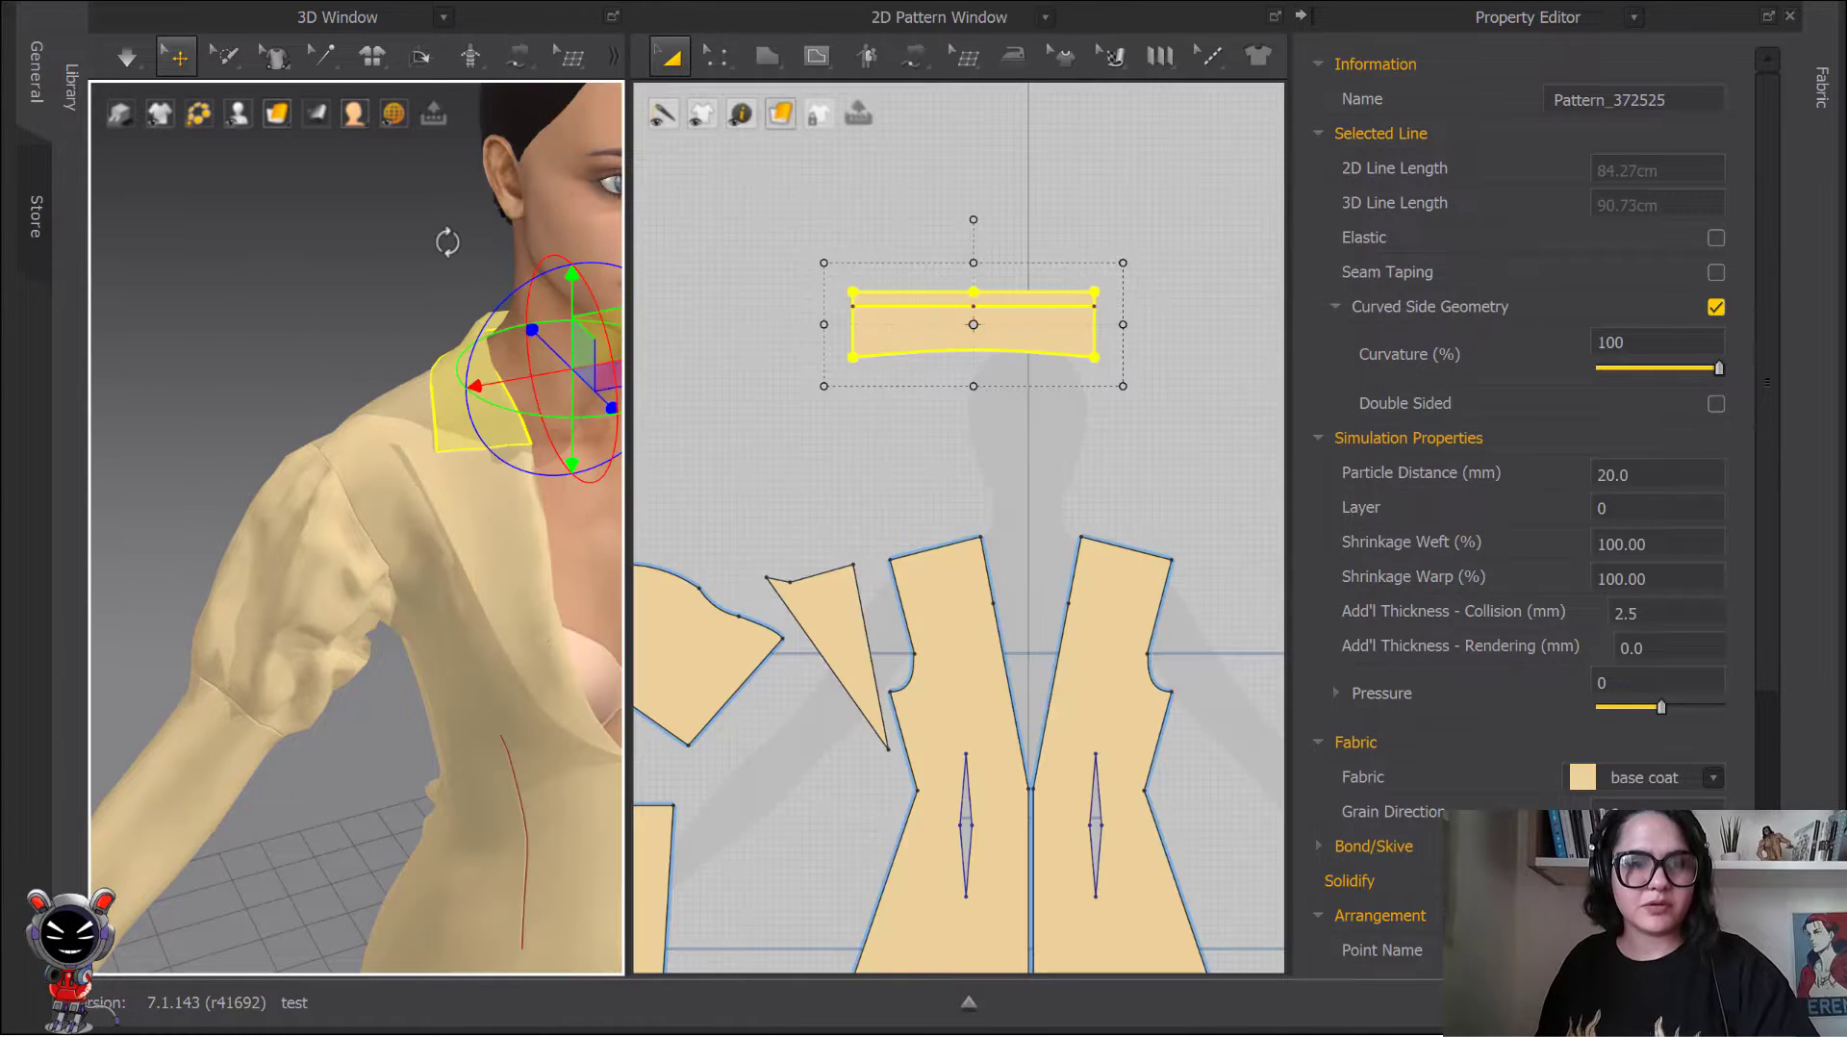
Step: Simulate the garment with the flipped collar and inspect it from the front of the avatar
{"action": "left_click", "coordinate": [448, 242]}
{"action": "key", "text": "space"}
{"action": "key", "text": "space"}
{"action": "scroll", "coordinate": [486, 423], "scroll_direction": "down", "scroll_amount": 3}
{"action": "right_click_drag", "start_coordinate": [525, 475], "coordinate": [449, 449]}
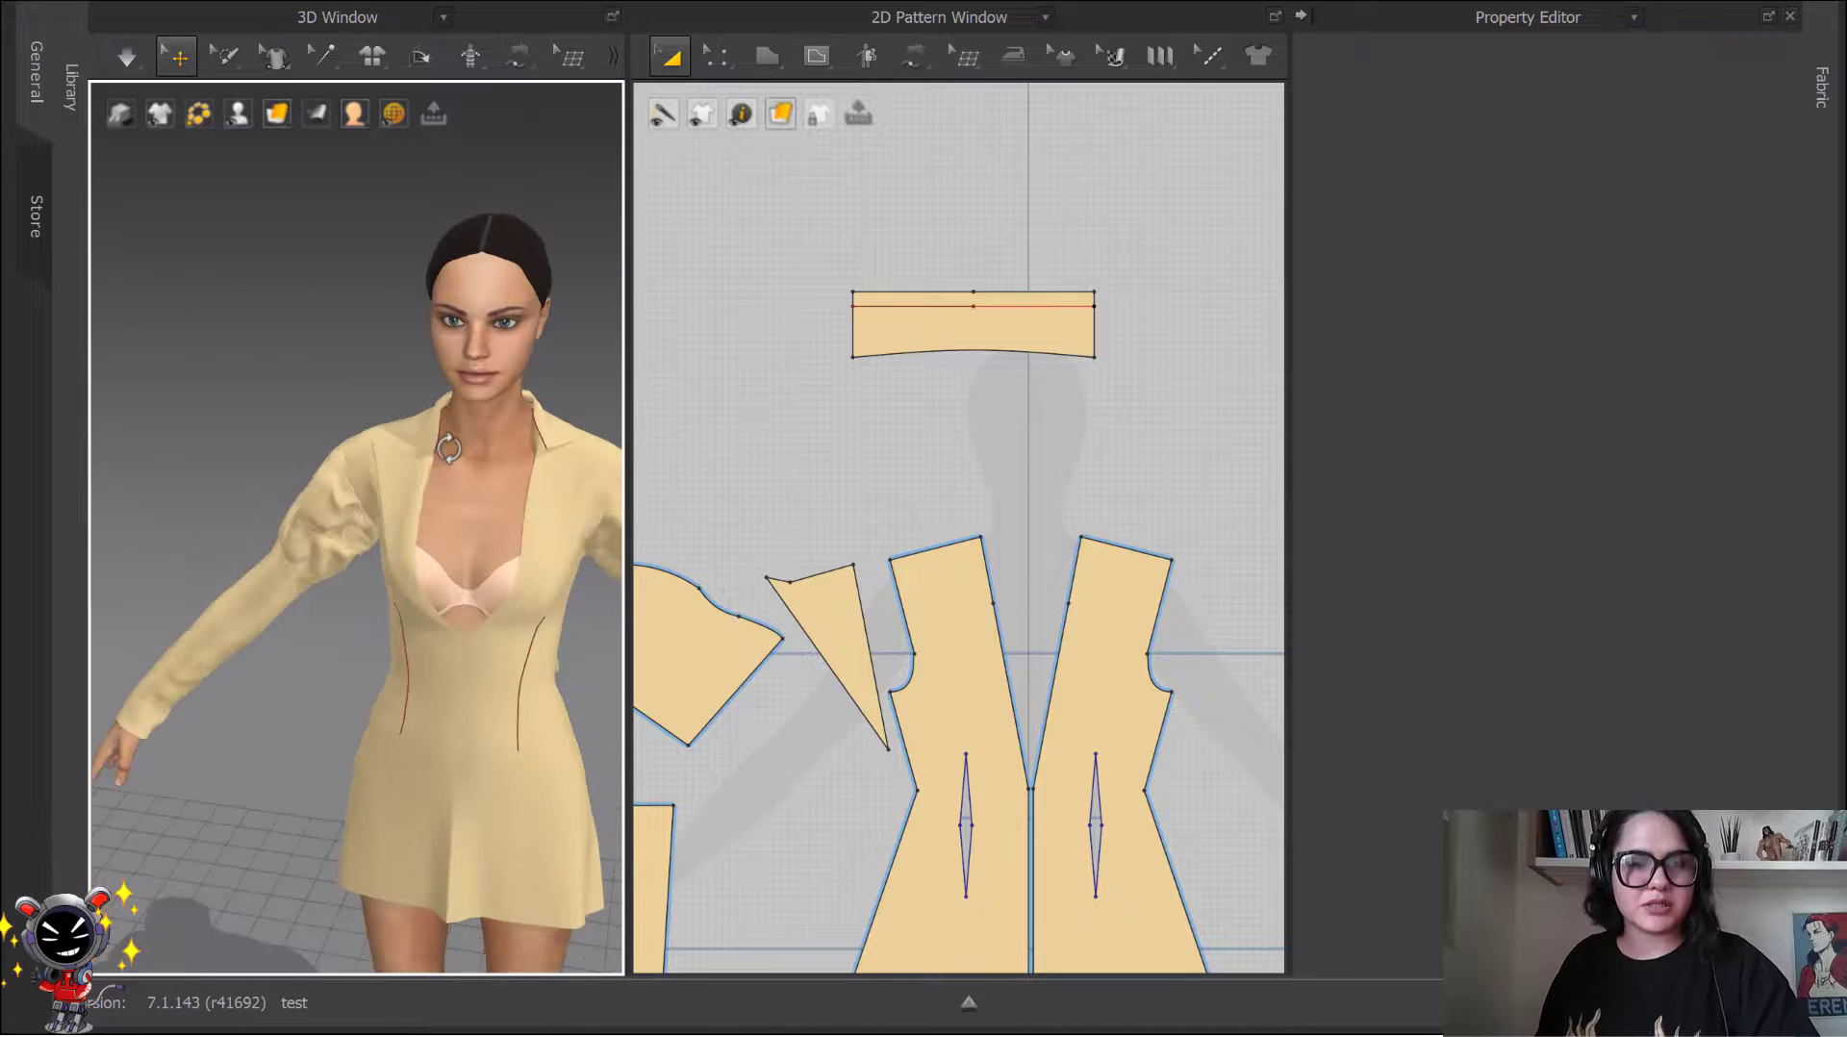
Step: Create a symmetric copy of the lapel with its sewing and place it beside the right front panel
{"action": "left_click", "coordinate": [998, 324]}
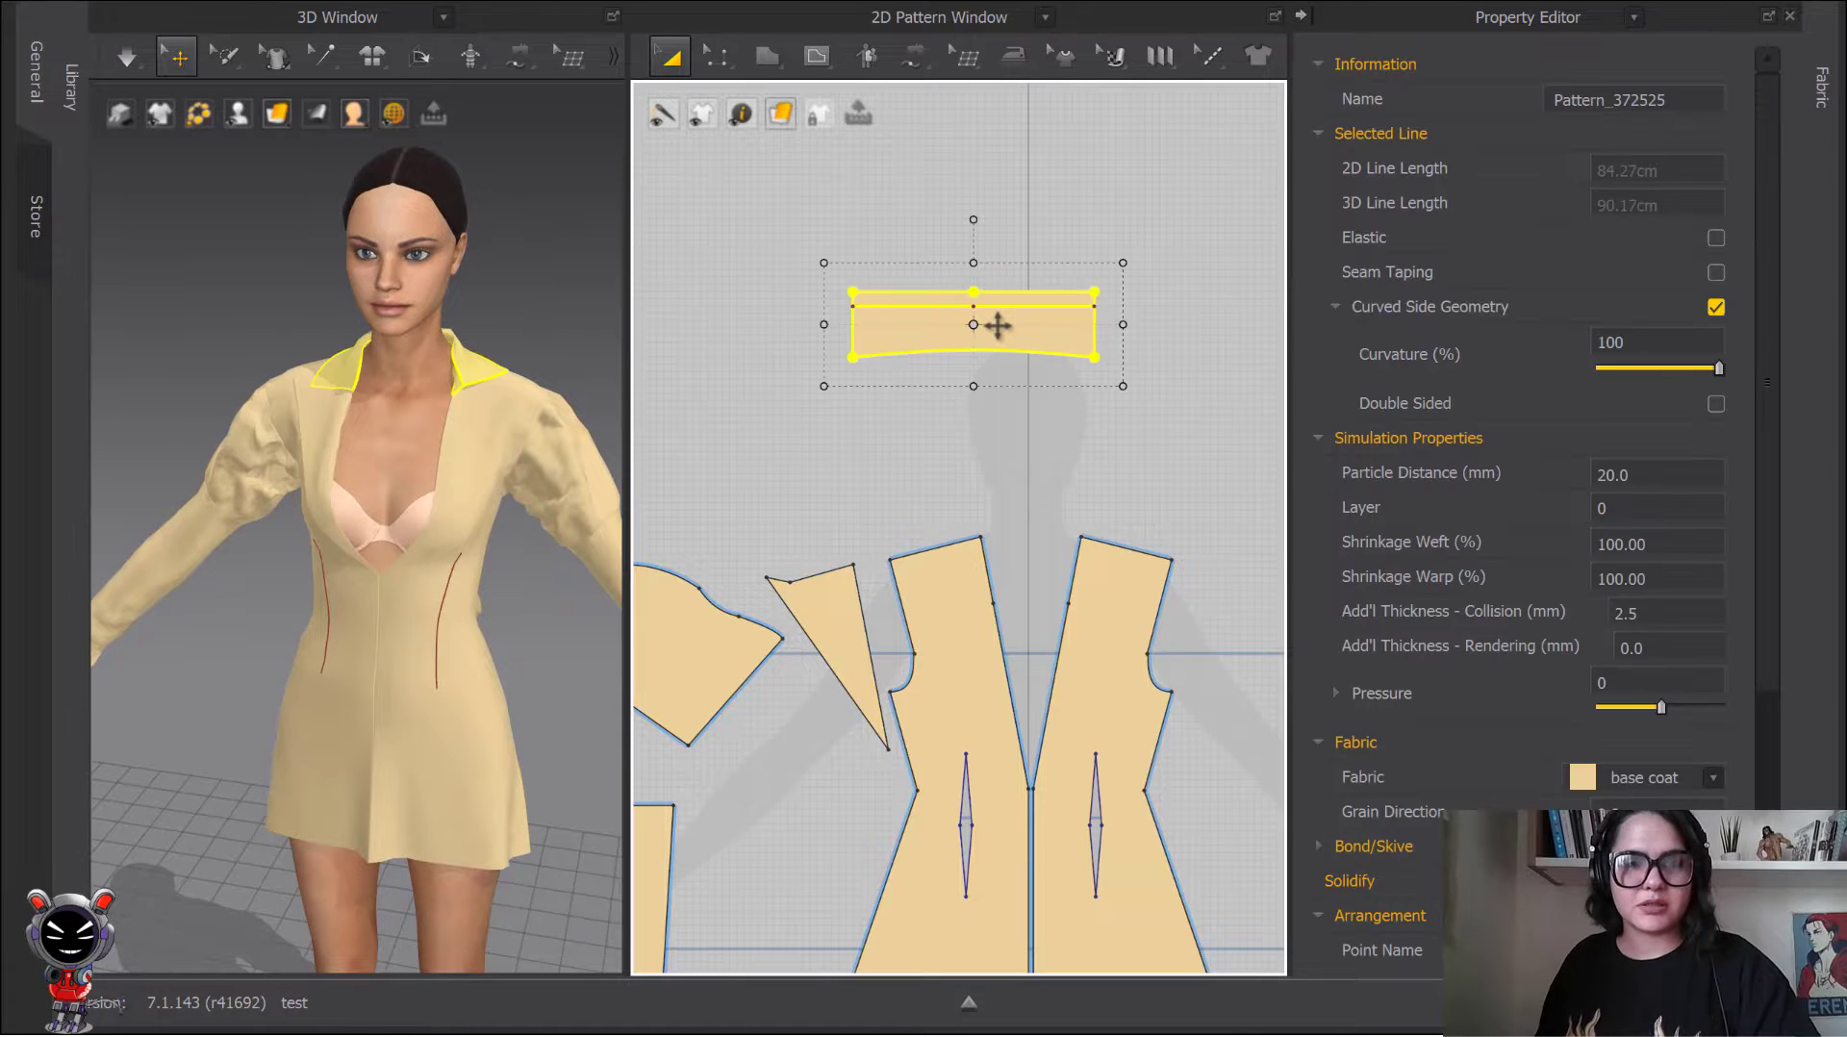
{"action": "left_click", "coordinate": [837, 606]}
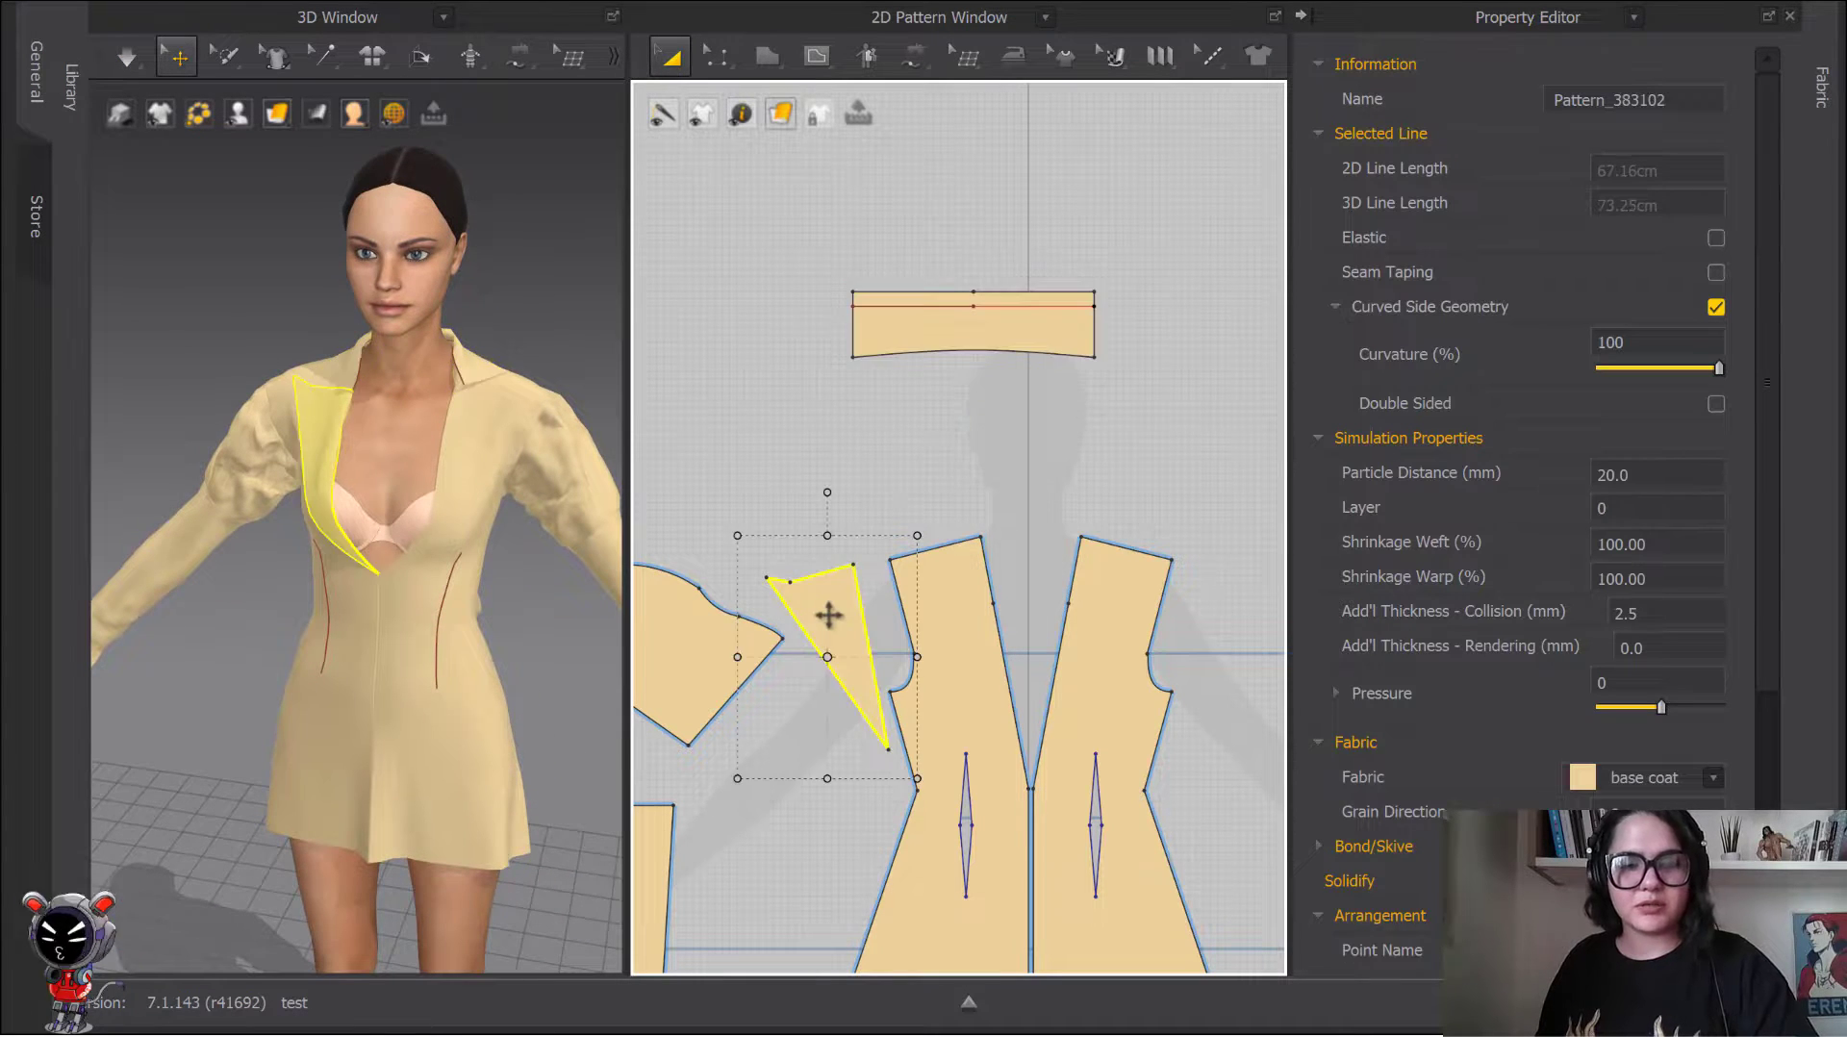
{"action": "key", "text": "ctrl+d"}
{"action": "middle_click_drag", "start_coordinate": [943, 638], "coordinate": [770, 504]}
{"action": "left_click", "coordinate": [1088, 549]}
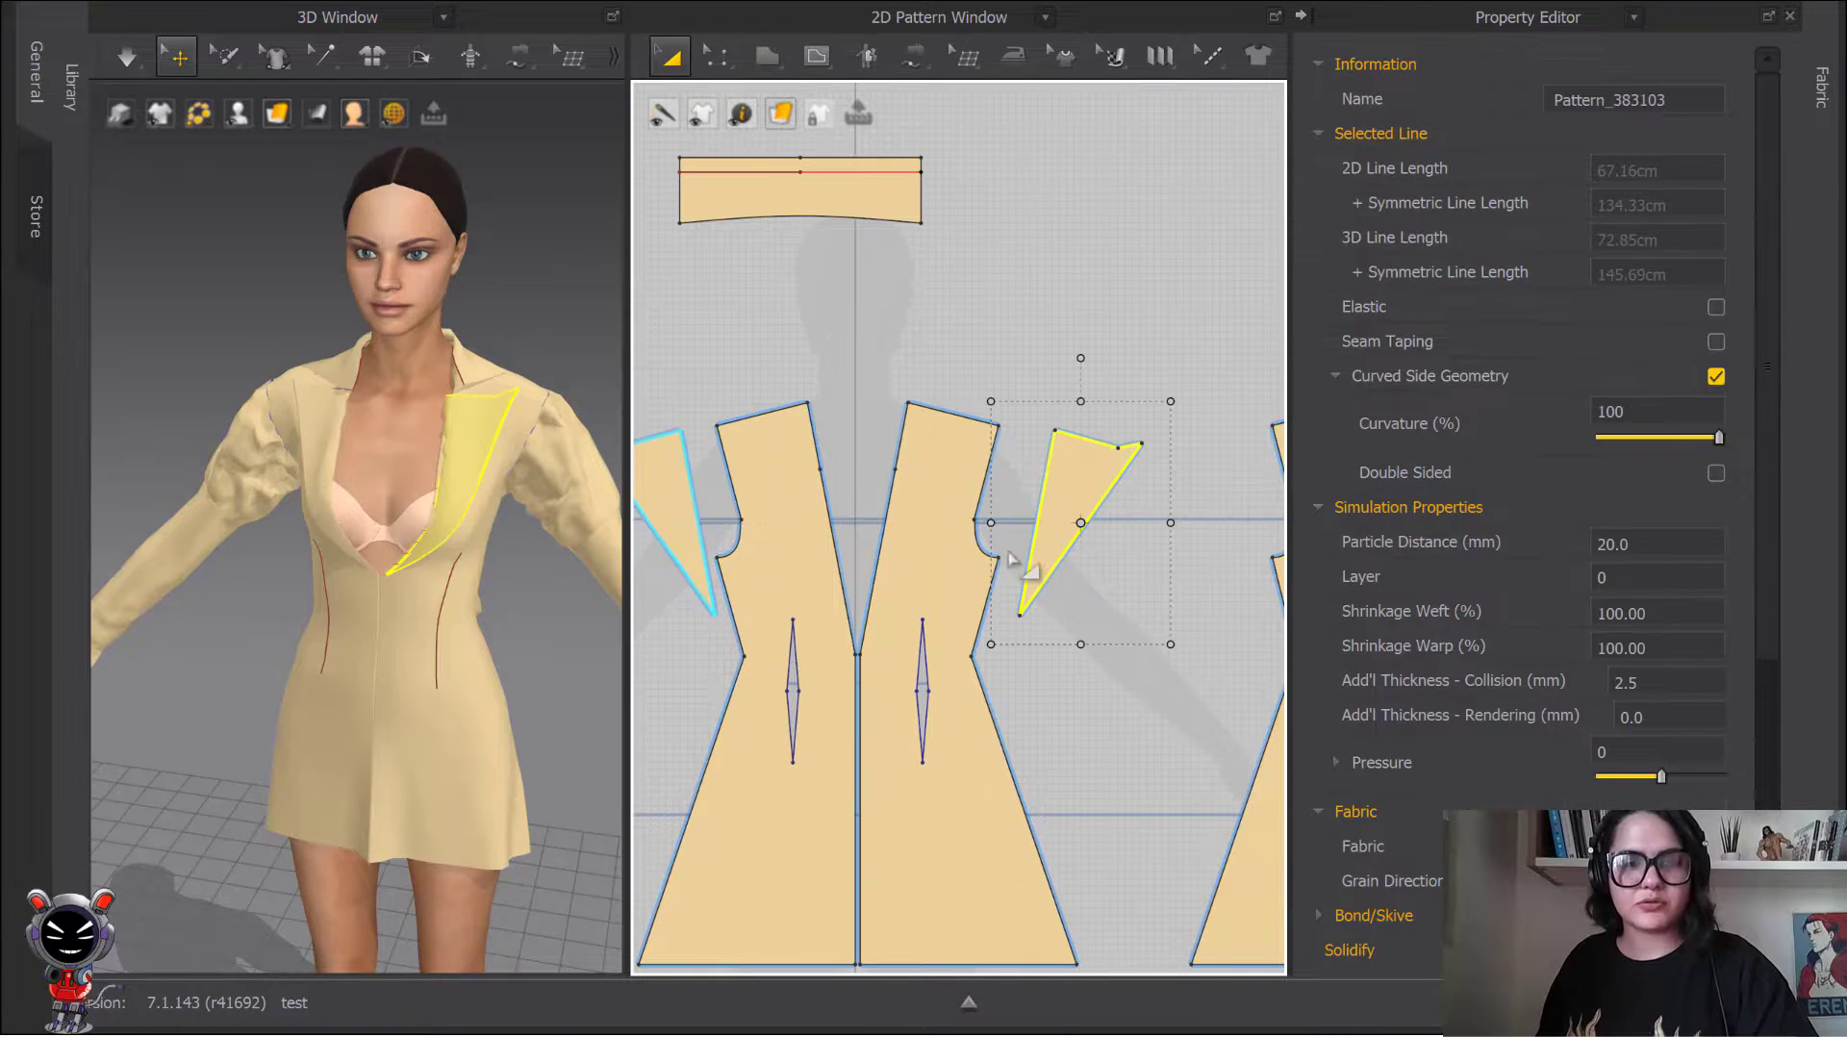
Step: Sew the mirrored lapel's 9 cm upper edge to the collar's remaining unsewn short end
{"action": "key", "text": "b"}
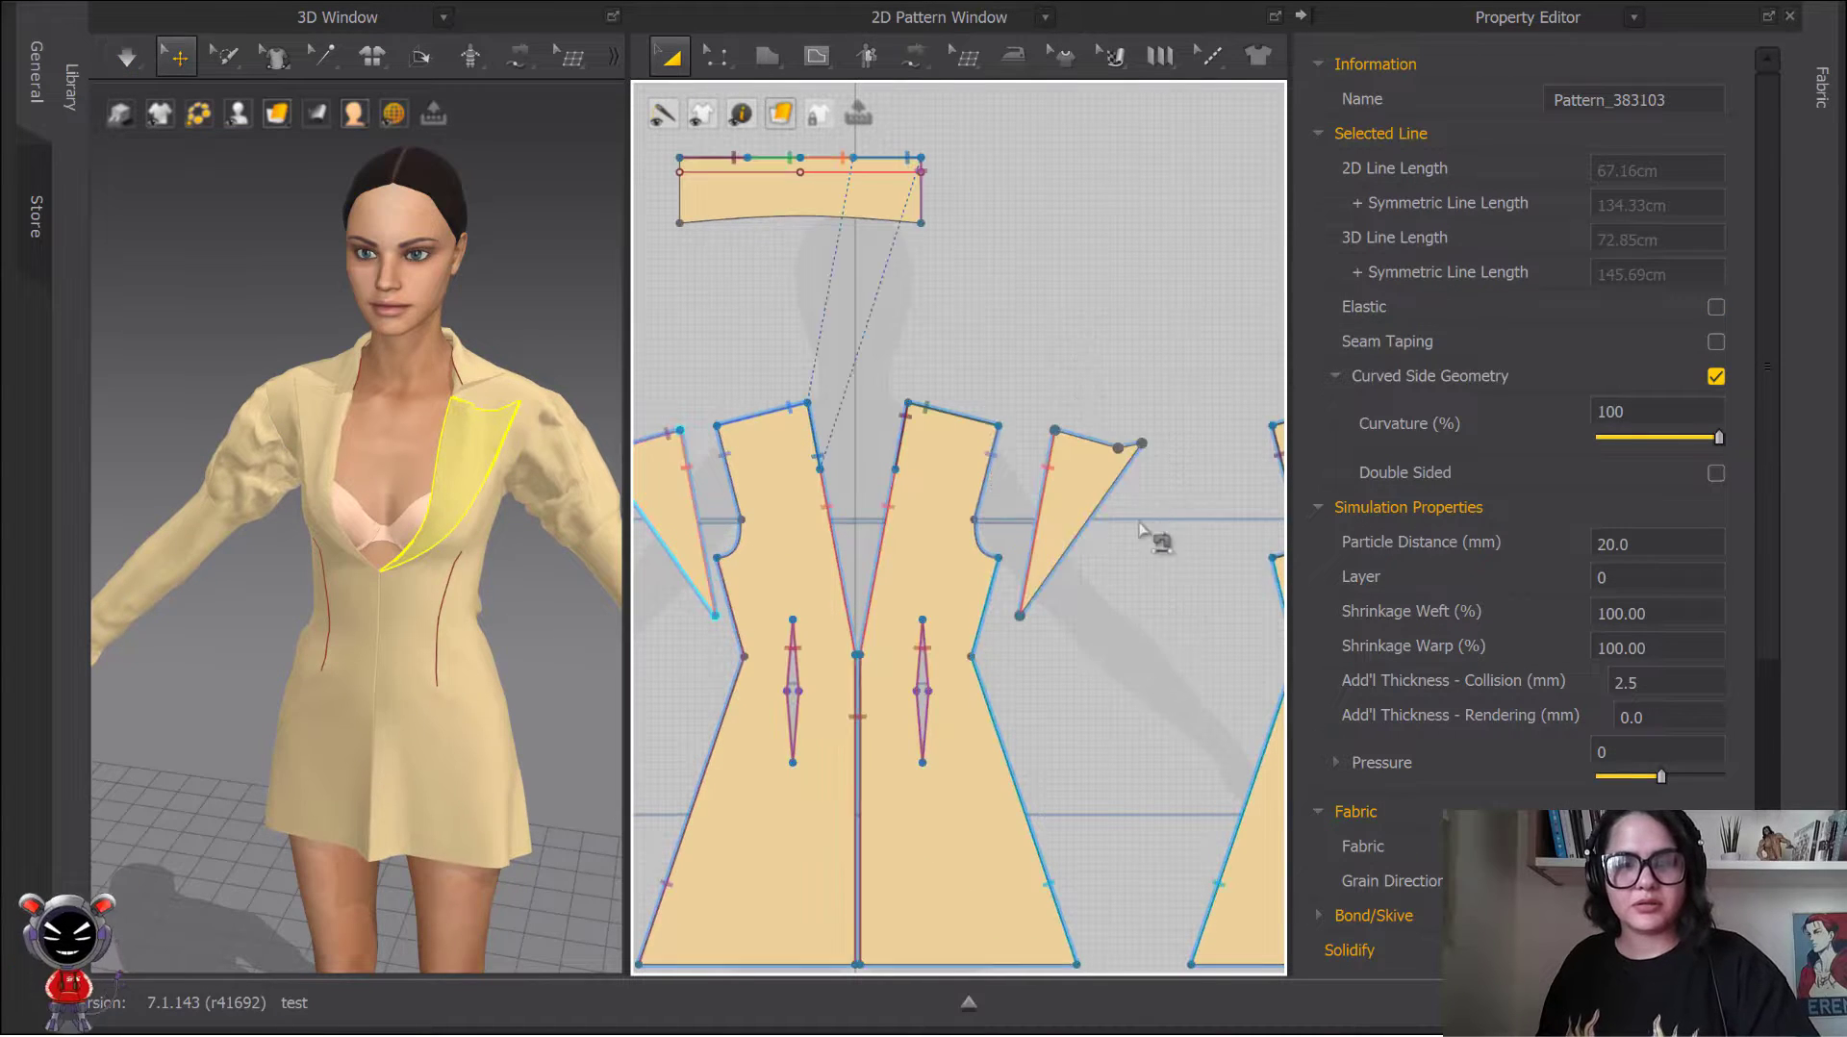
{"action": "left_click", "coordinate": [1102, 442]}
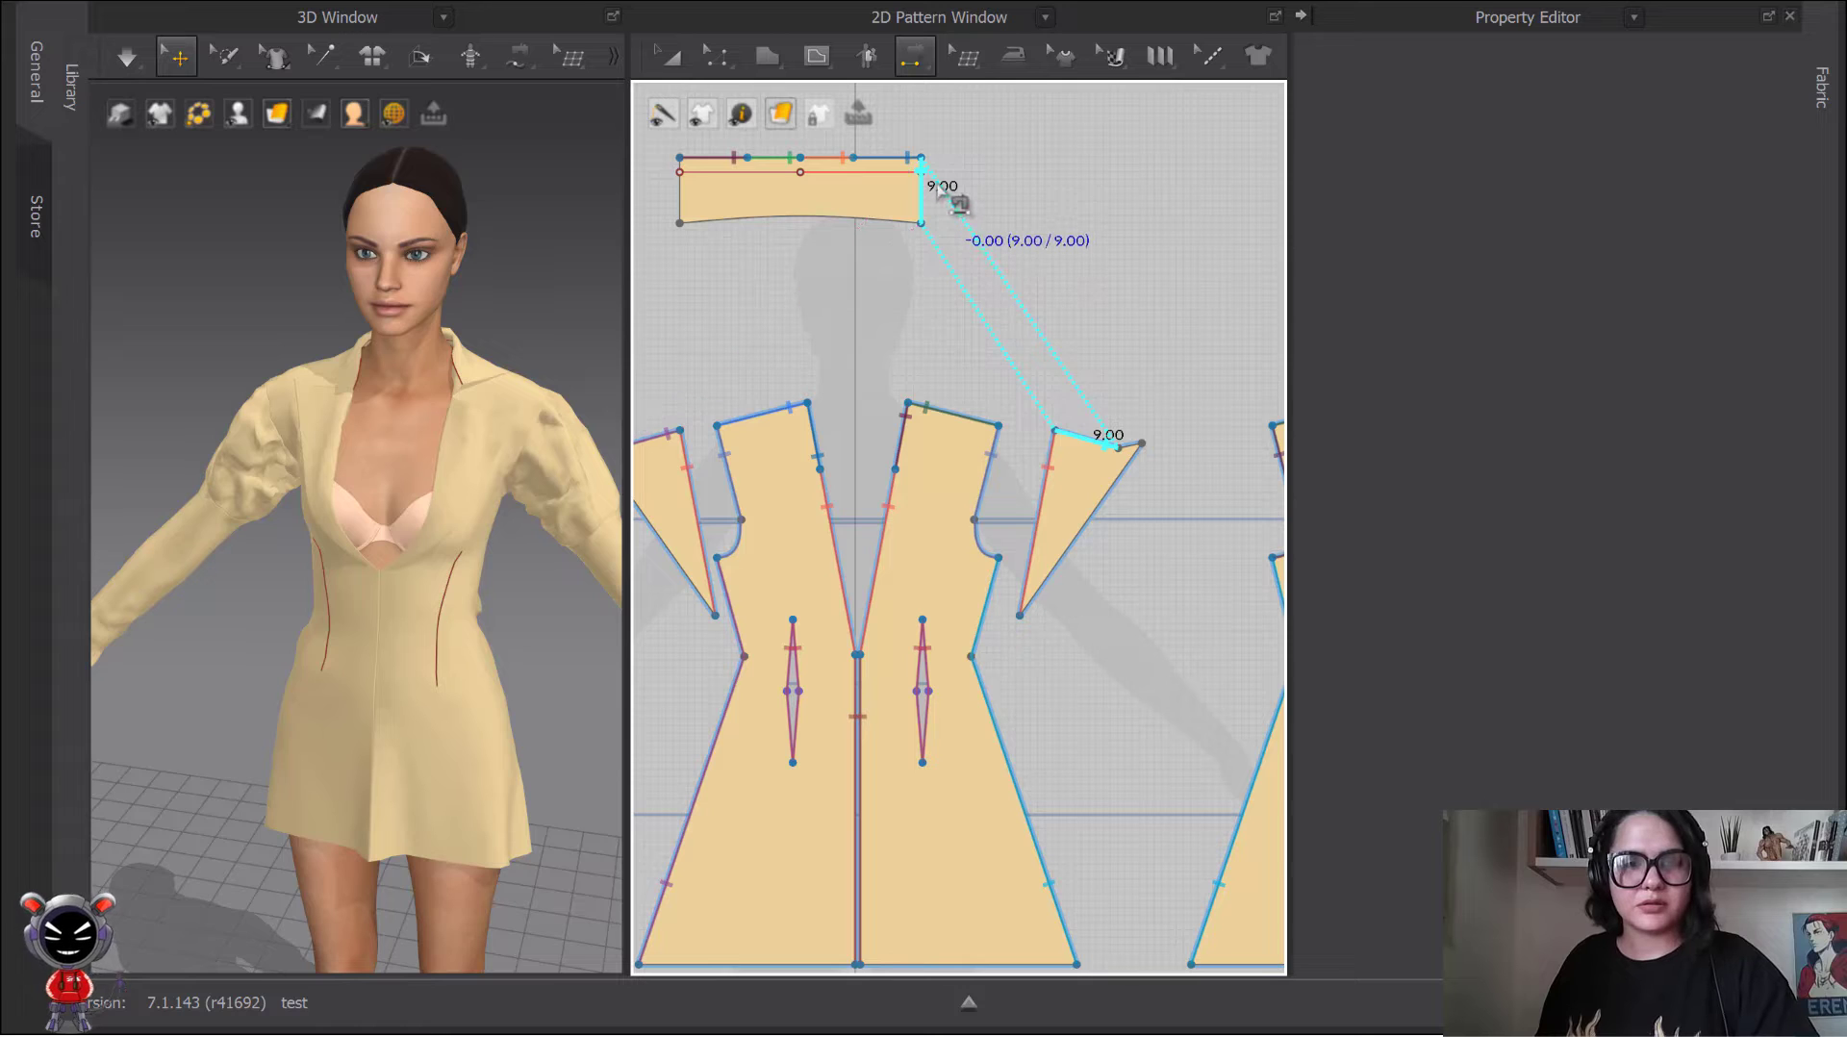
{"action": "left_click", "coordinate": [938, 190]}
{"action": "left_click", "coordinate": [1117, 441]}
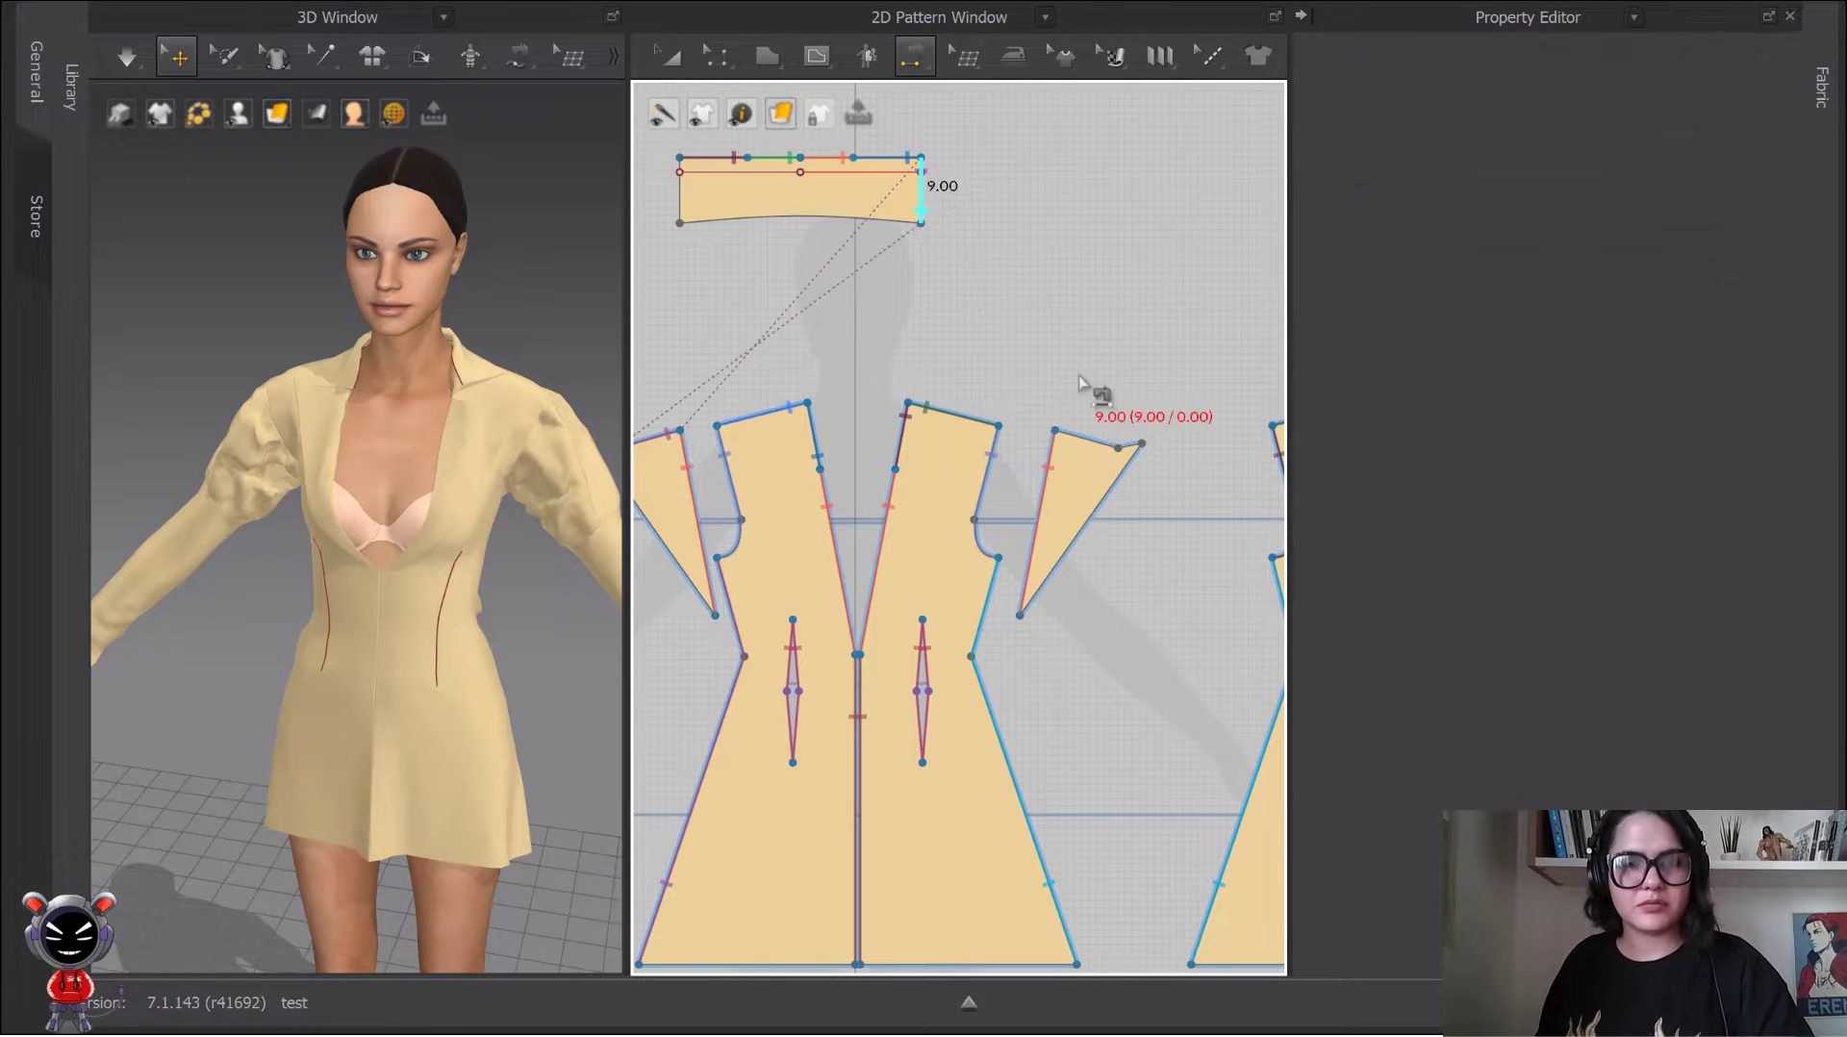
{"action": "left_click", "coordinate": [679, 183]}
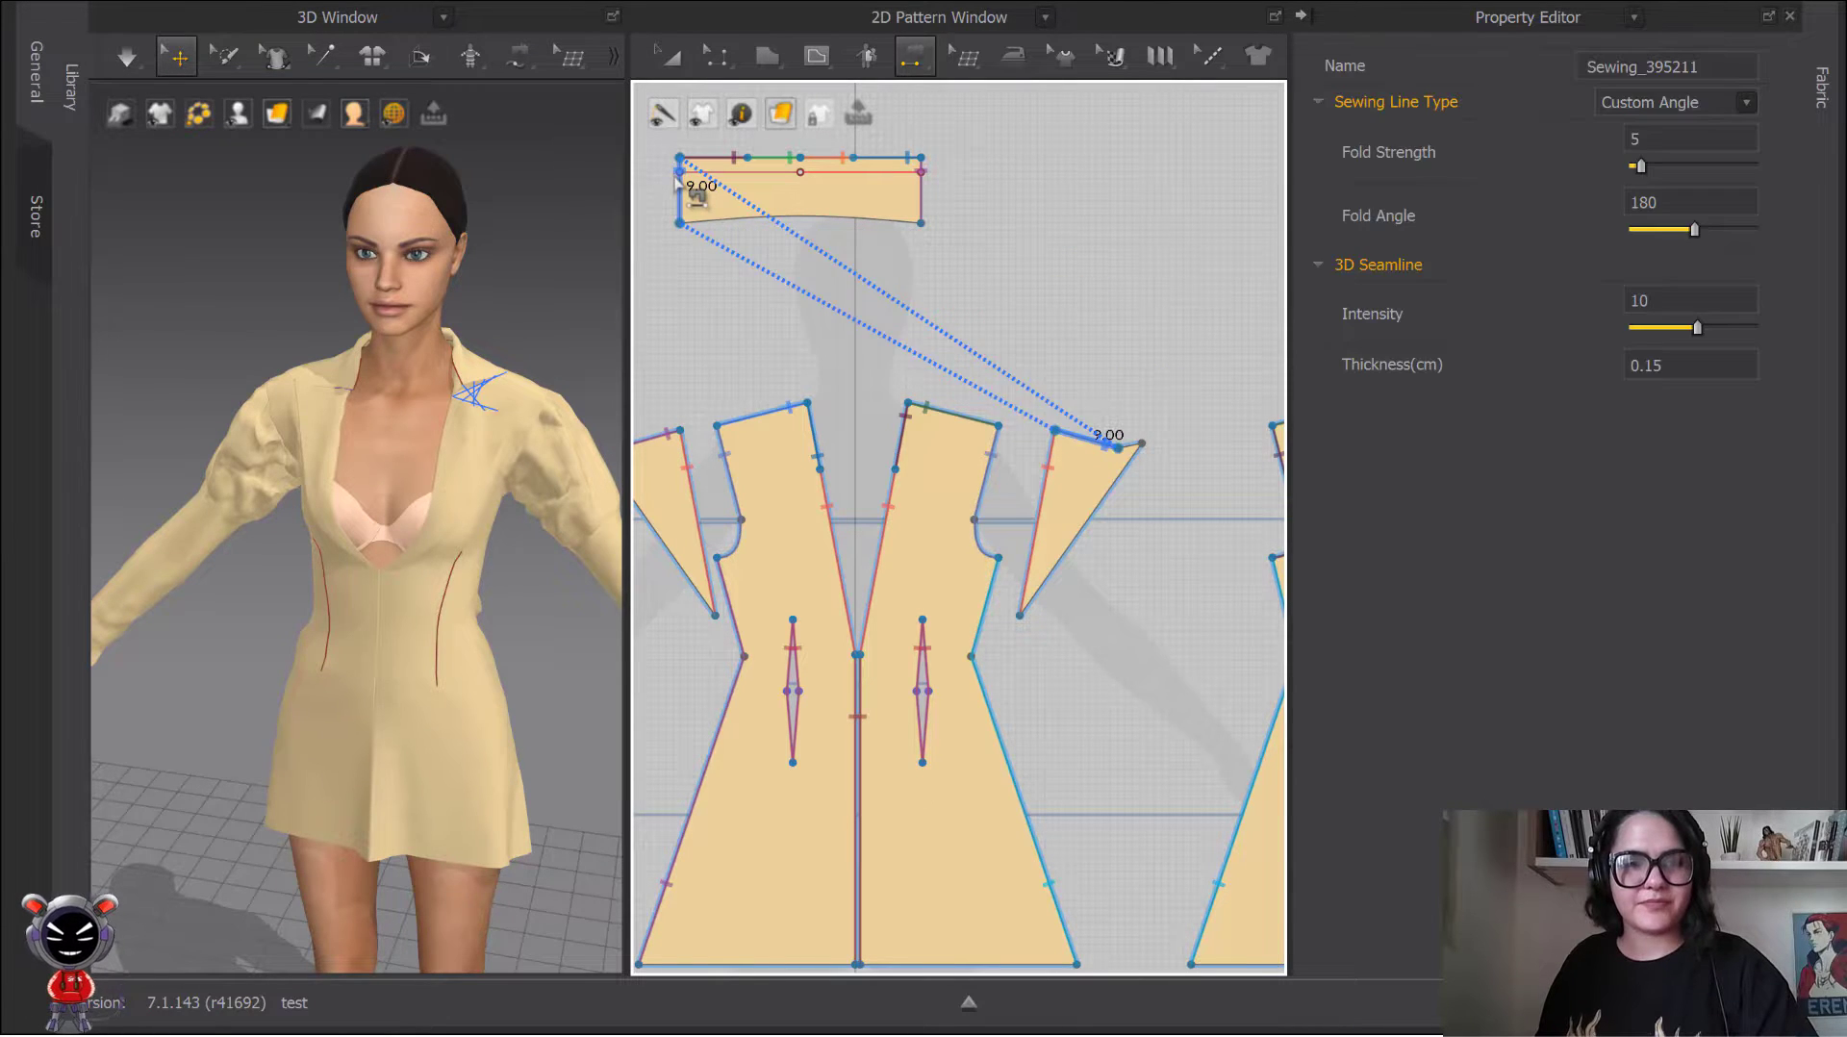
Step: Reverse the sewing direction of the seam between the collar and the mirrored lapel
{"action": "key", "text": "b"}
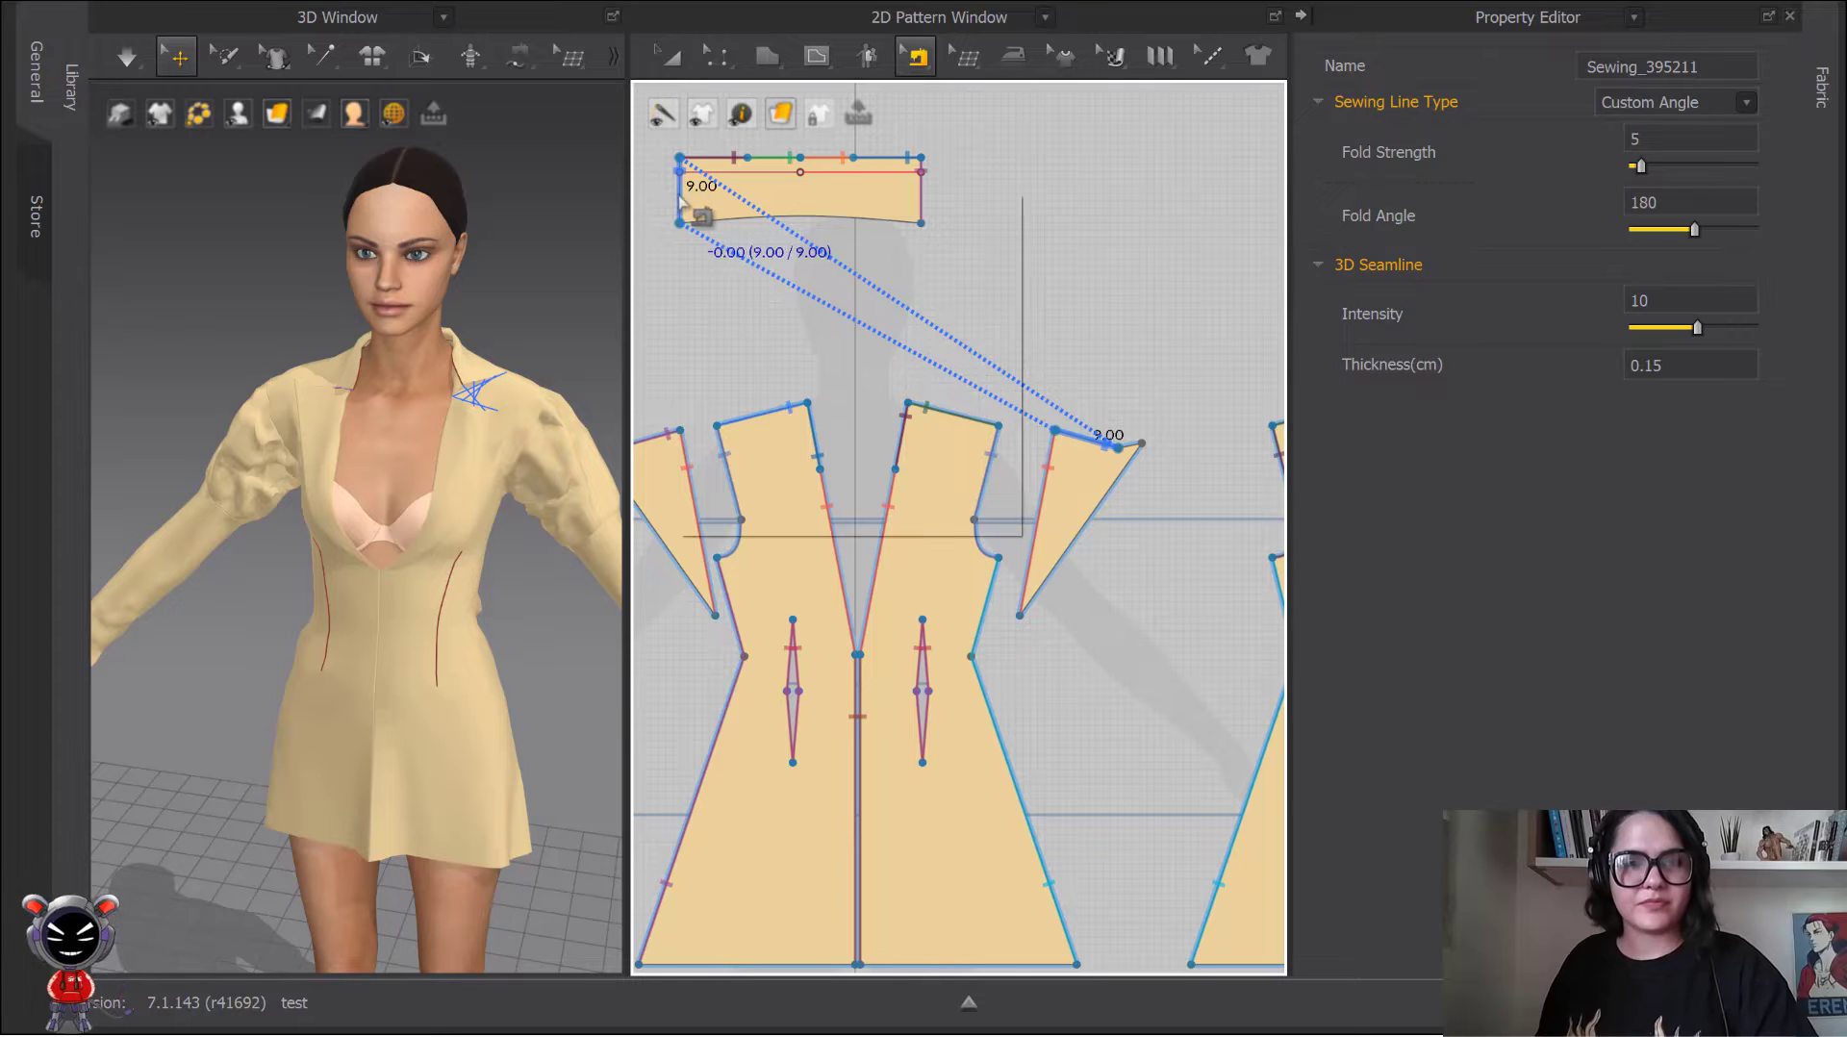
{"action": "right_click", "coordinate": [750, 272]}
{"action": "left_click", "coordinate": [756, 258]}
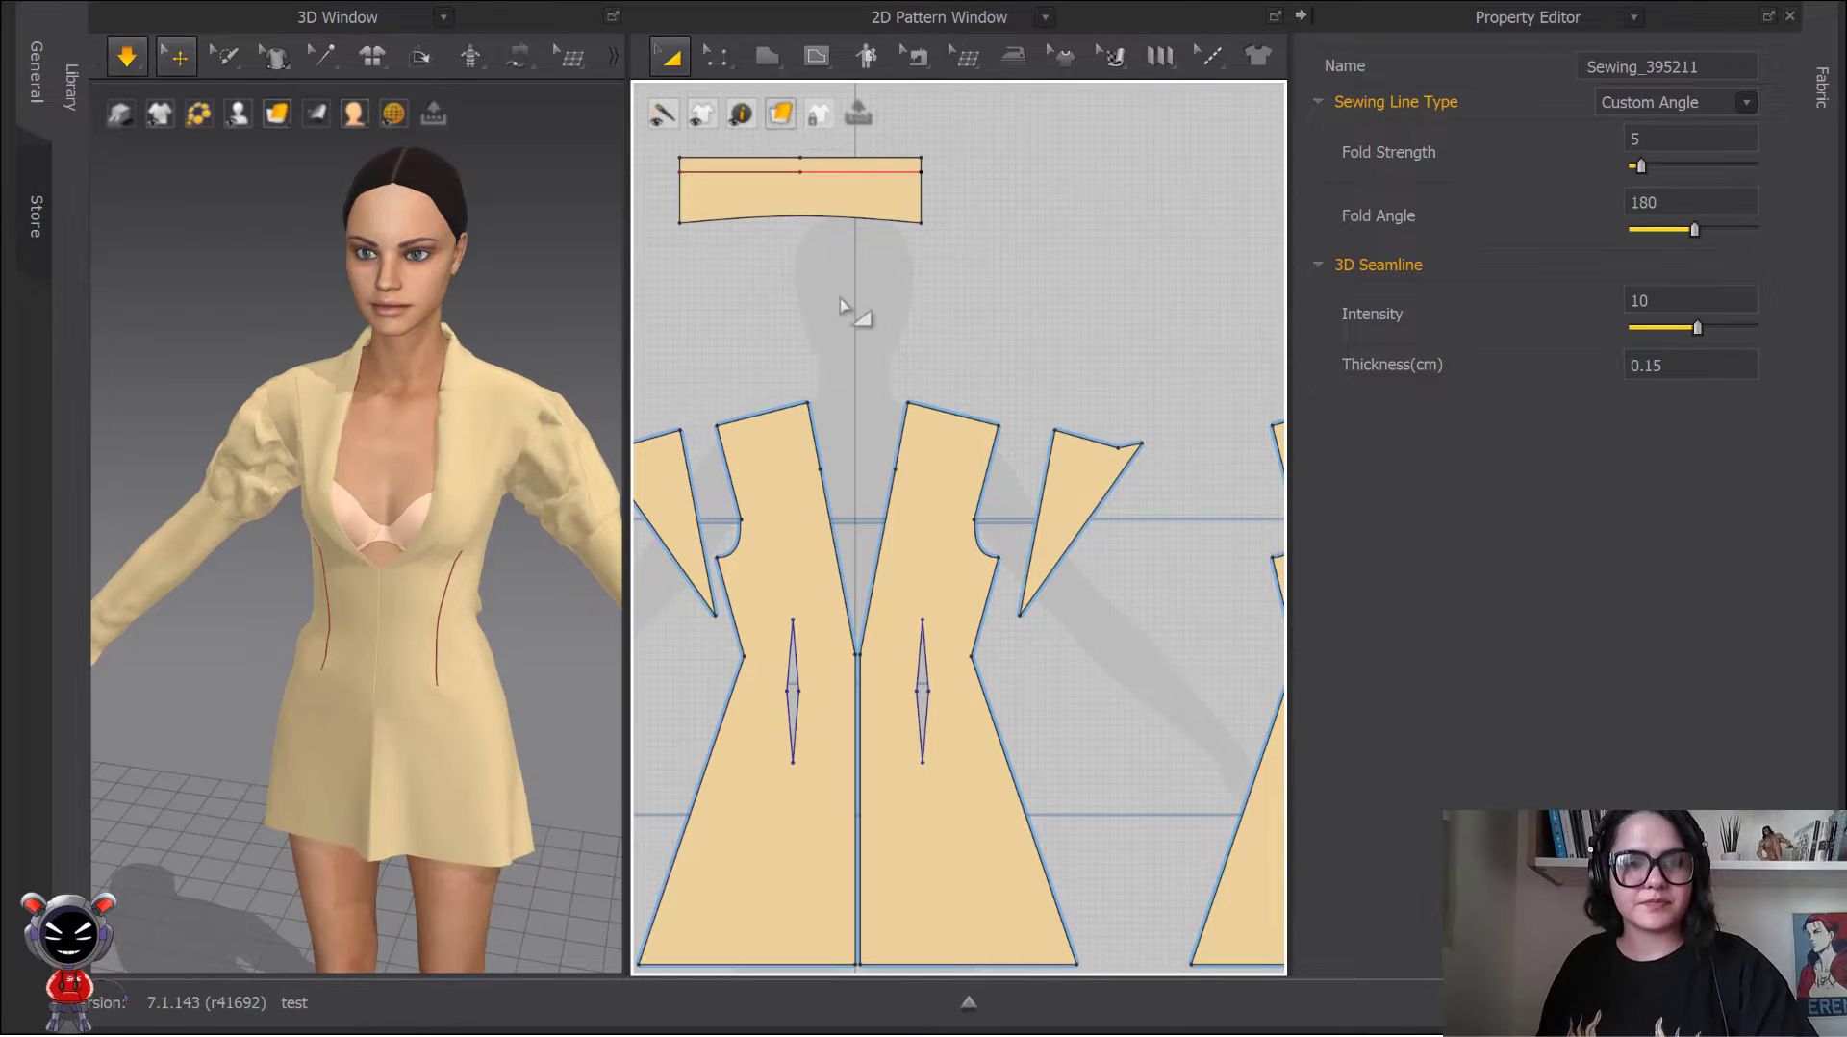
Step: Review the complete dress on the full avatar and all its pattern pieces, with the Property Editor collapsed
{"action": "scroll", "coordinate": [474, 515], "scroll_direction": "down", "scroll_amount": 3}
{"action": "scroll", "coordinate": [474, 515], "scroll_direction": "down", "scroll_amount": 5}
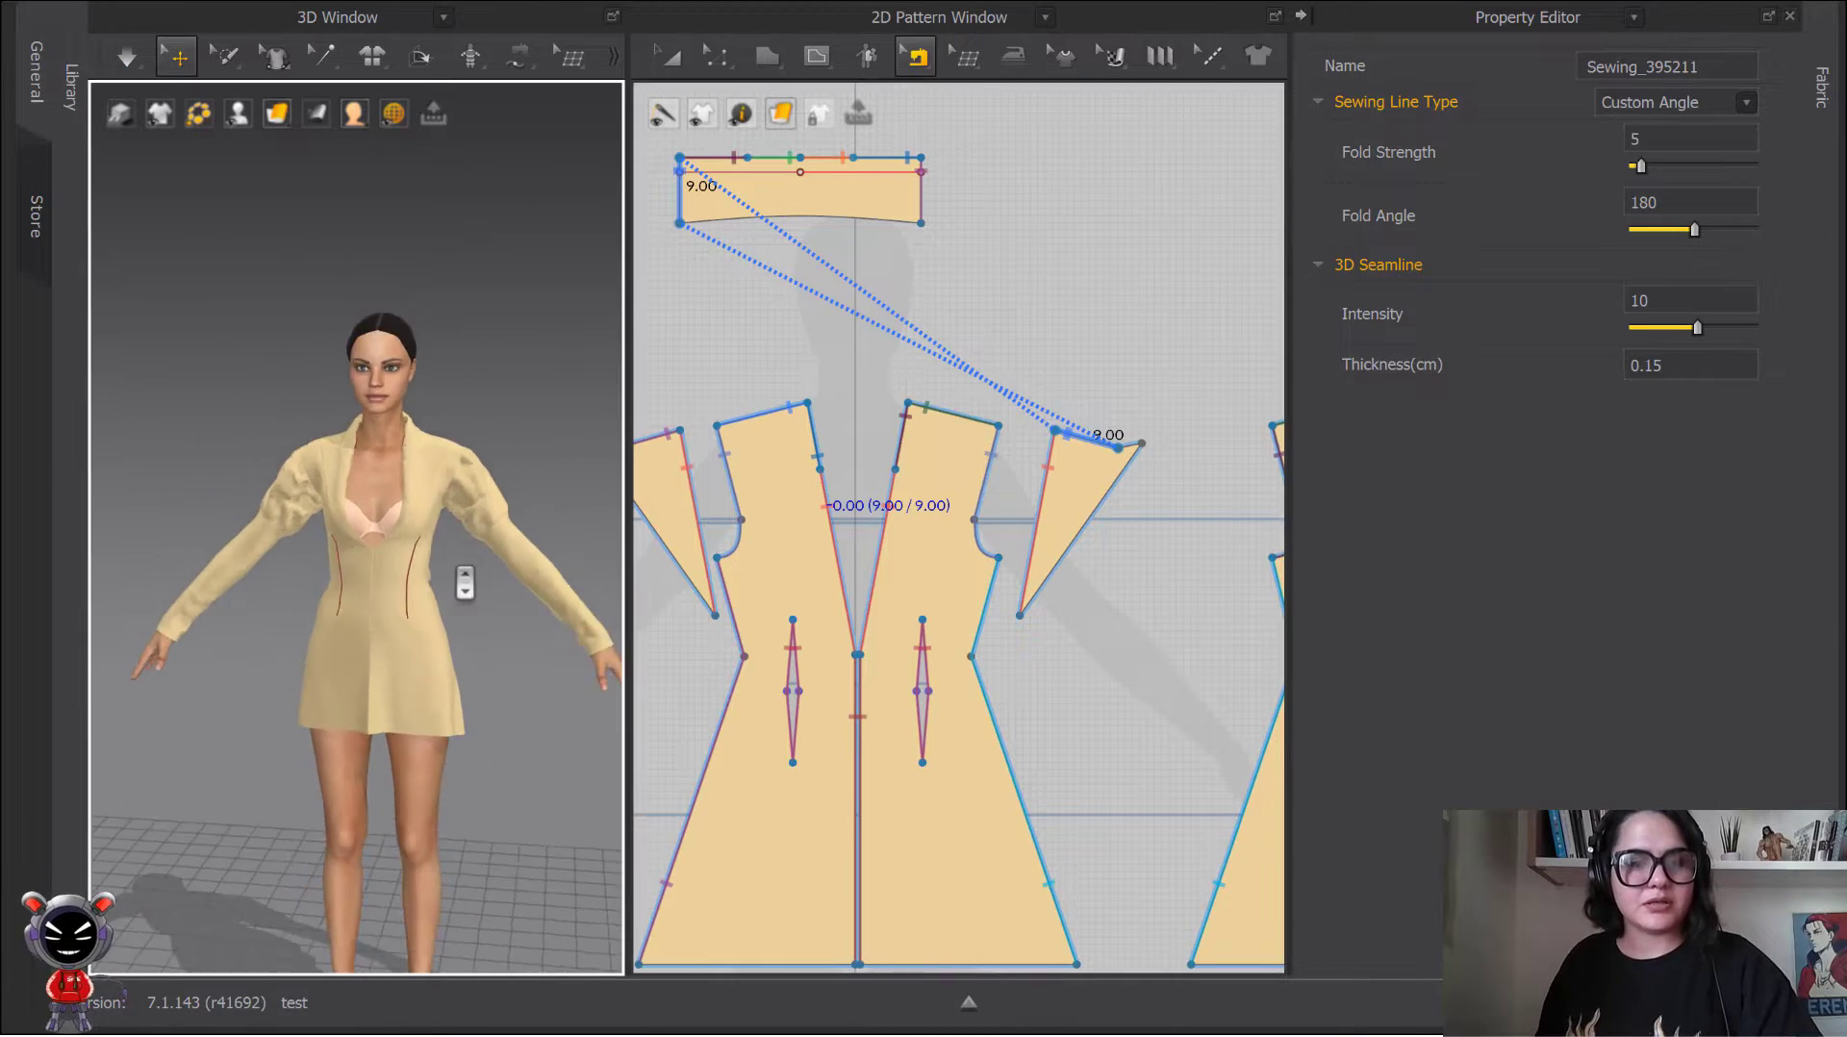
{"action": "right_click_drag", "start_coordinate": [461, 554], "coordinate": [466, 569]}
{"action": "middle_click_drag", "start_coordinate": [466, 569], "coordinate": [490, 363]}
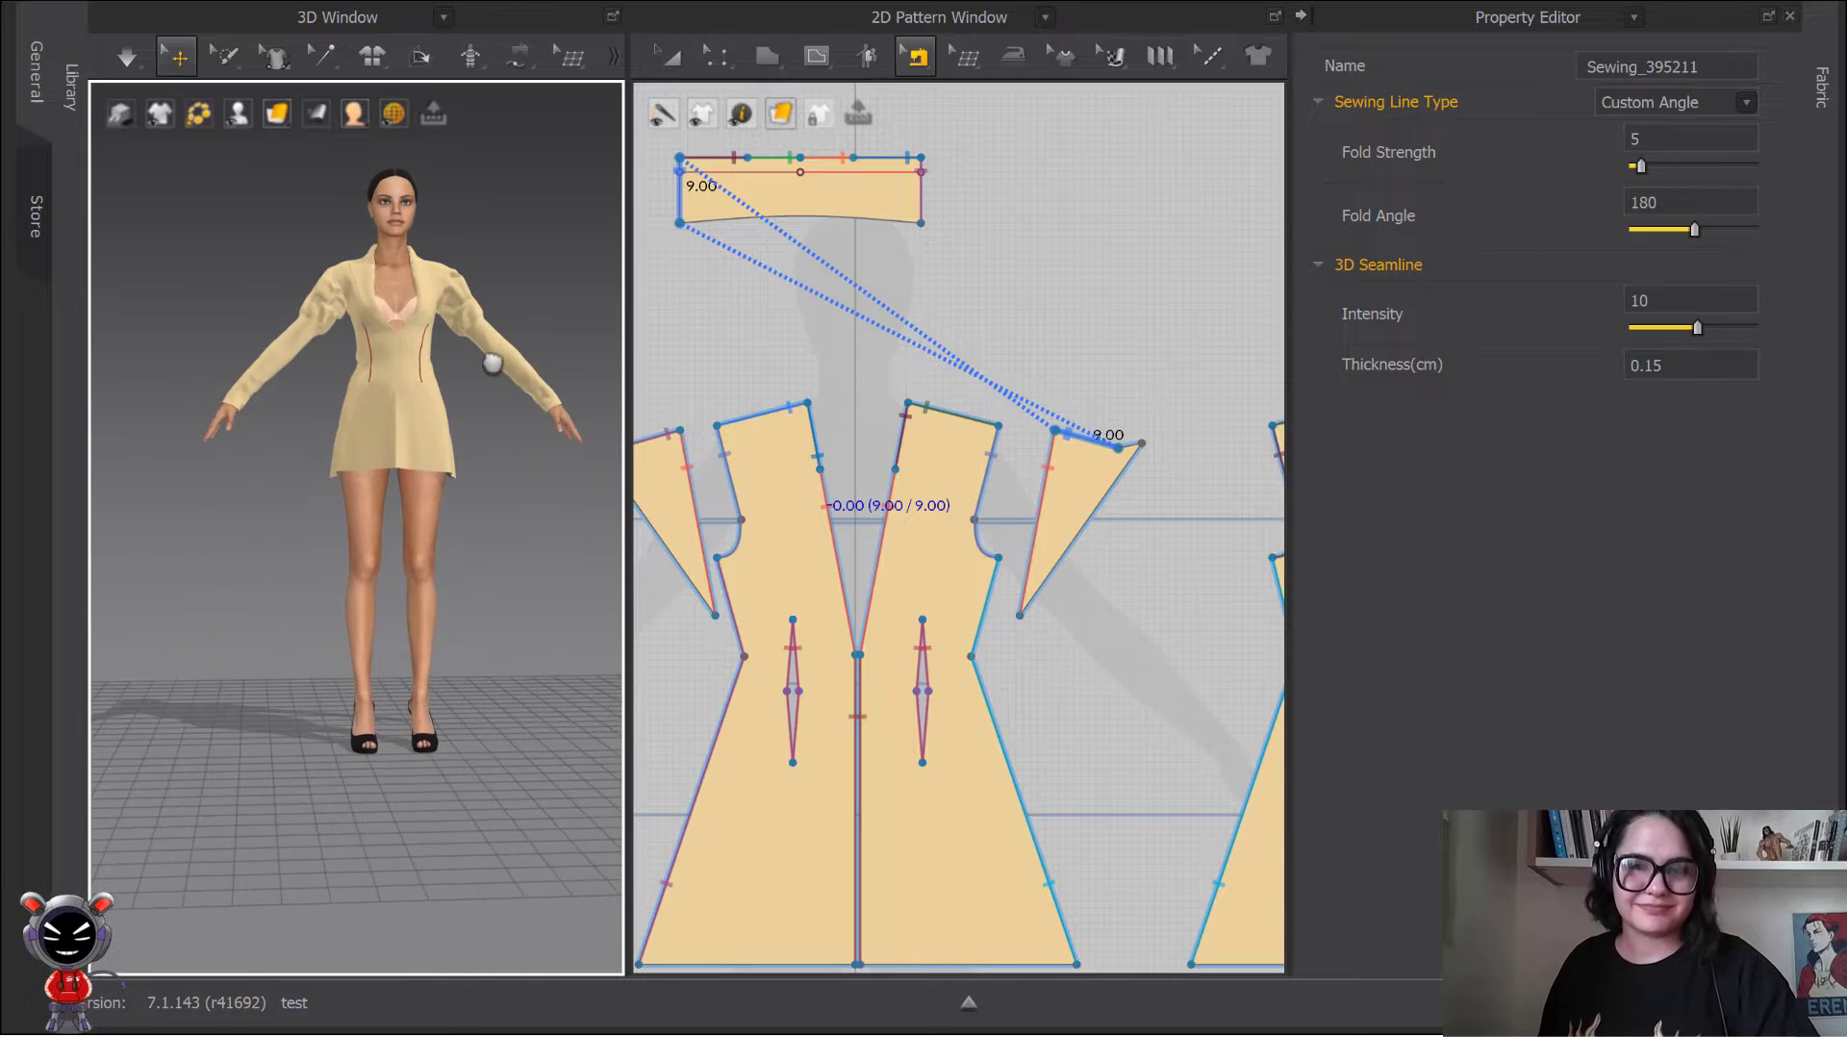
{"action": "scroll", "coordinate": [491, 376], "scroll_direction": "down", "scroll_amount": 1}
{"action": "left_click", "coordinate": [1309, 11]}
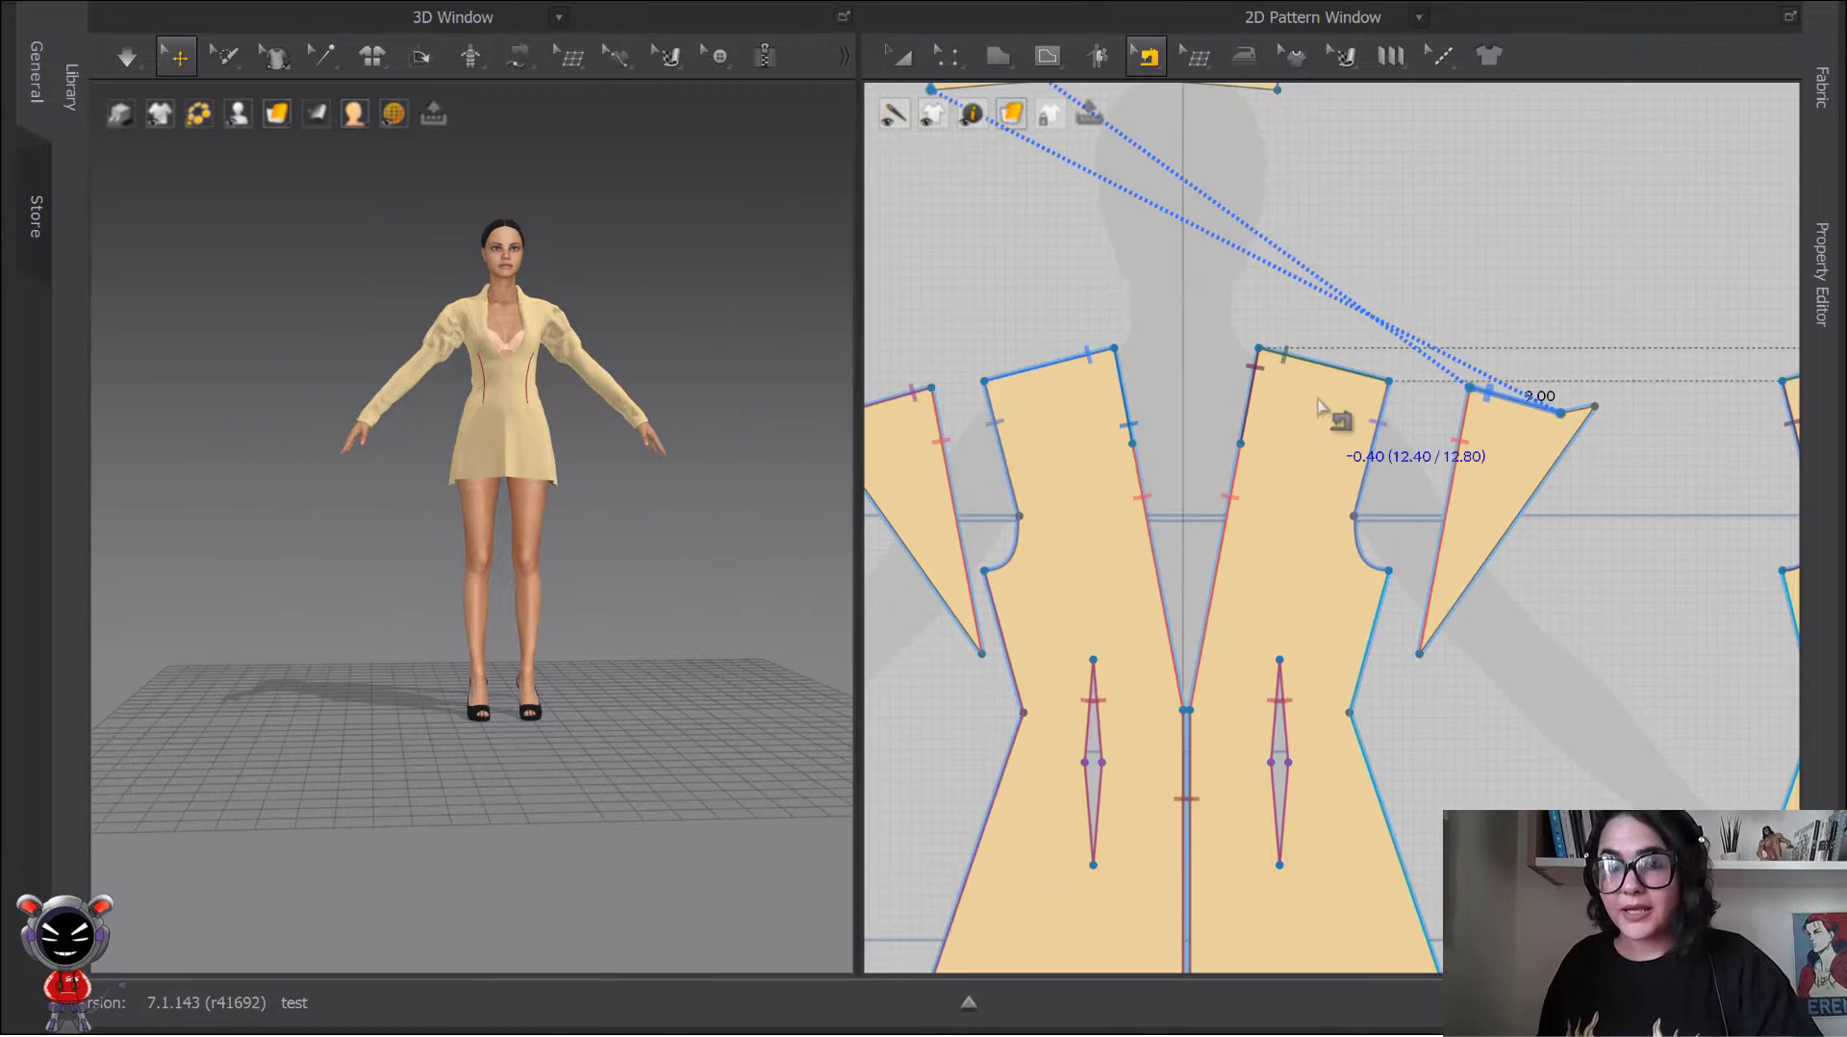
{"action": "scroll", "coordinate": [1327, 414], "scroll_direction": "down", "scroll_amount": 3}
{"action": "middle_click_drag", "start_coordinate": [1387, 407], "coordinate": [1395, 488]}
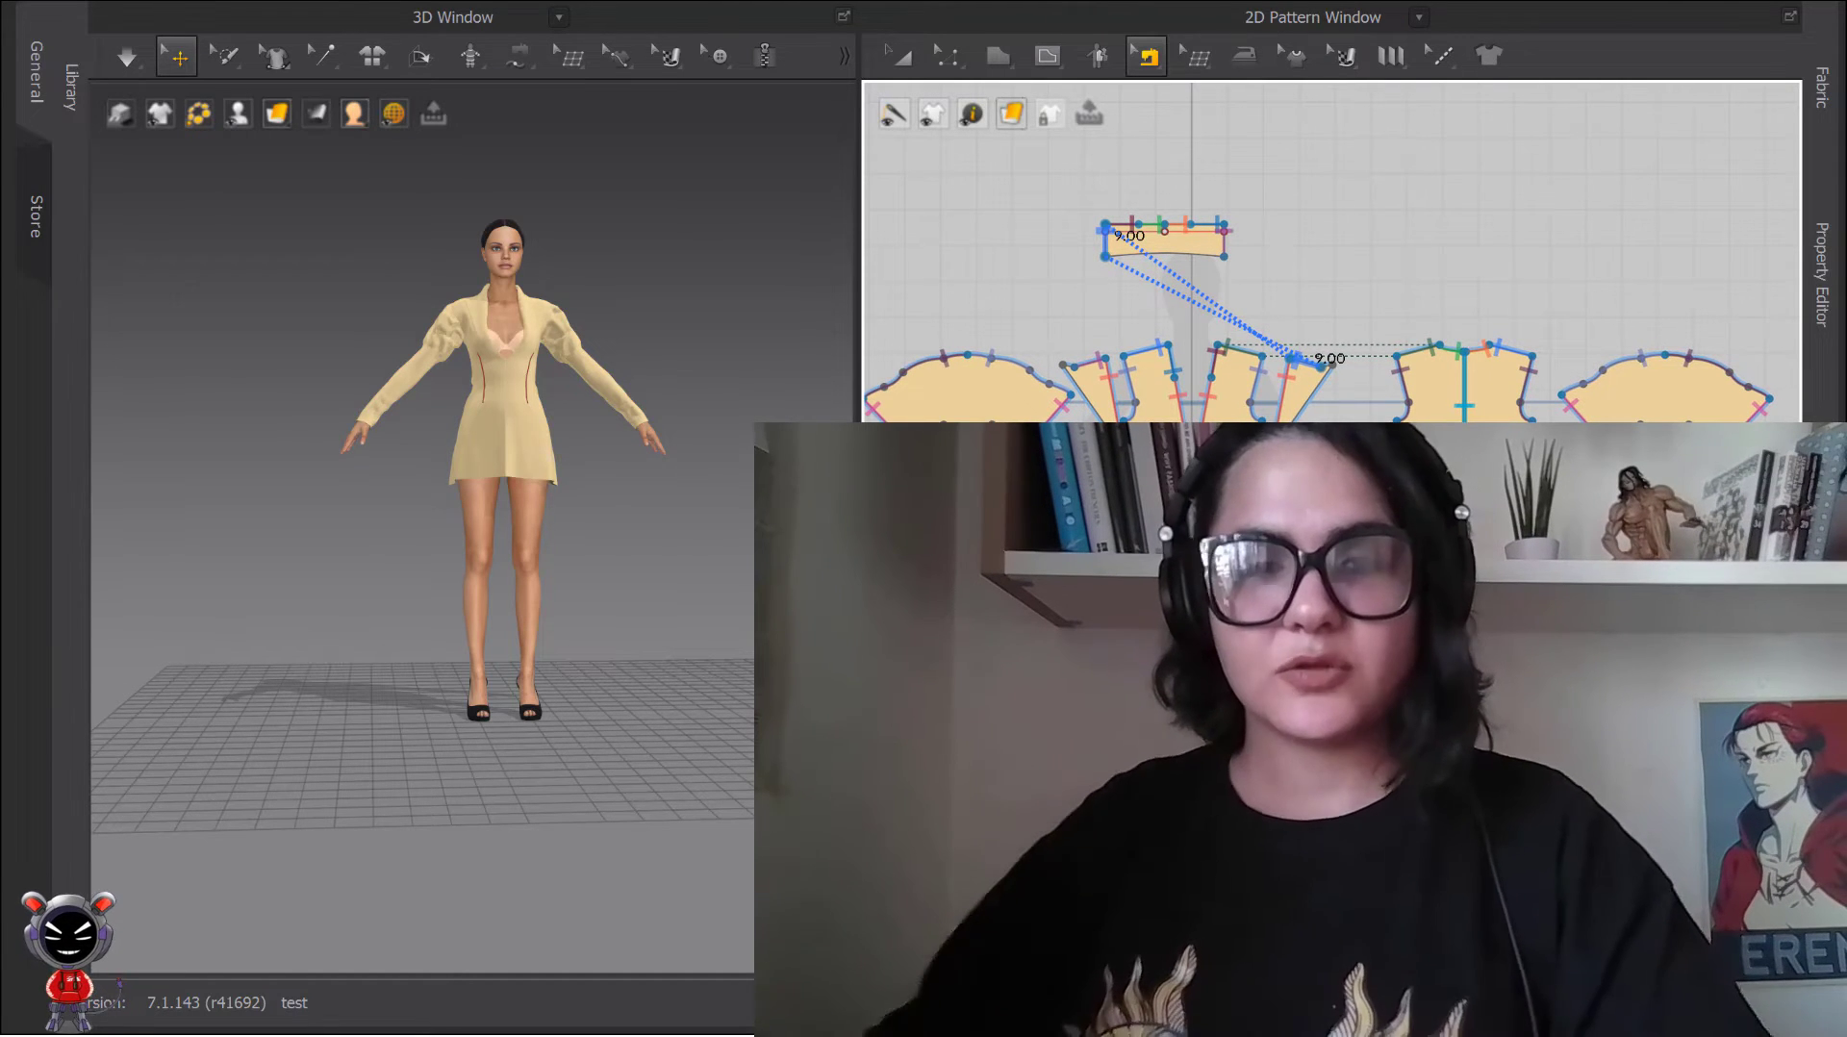